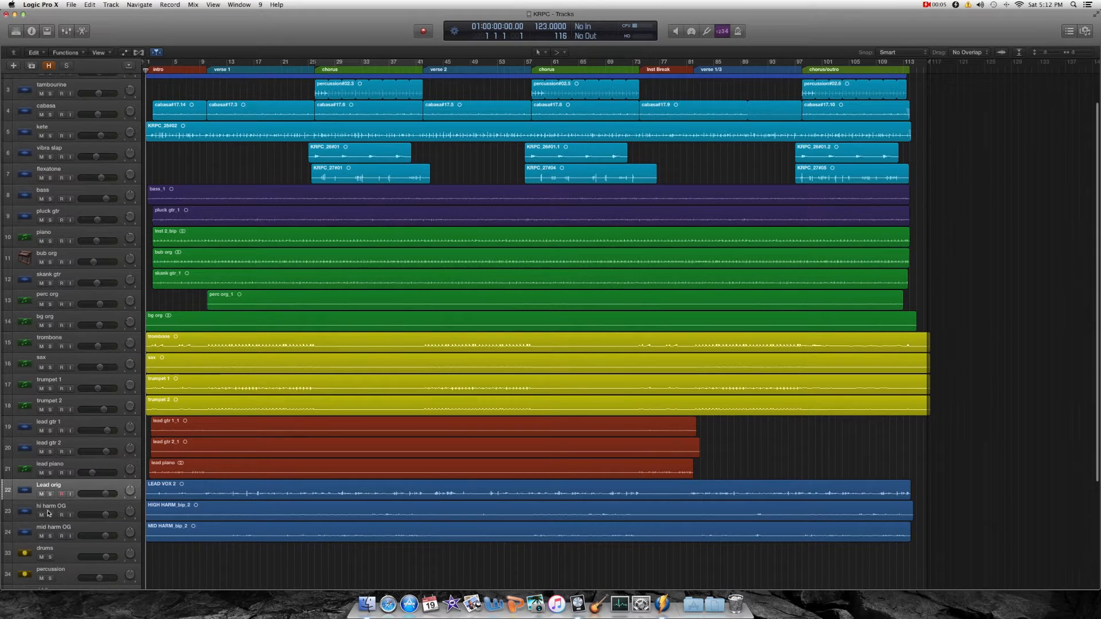
# - Mute the Lead orig, hi harm OG and mid harm OG tracks
pyautogui.click(42, 494)
pyautogui.click(41, 515)
pyautogui.click(42, 536)
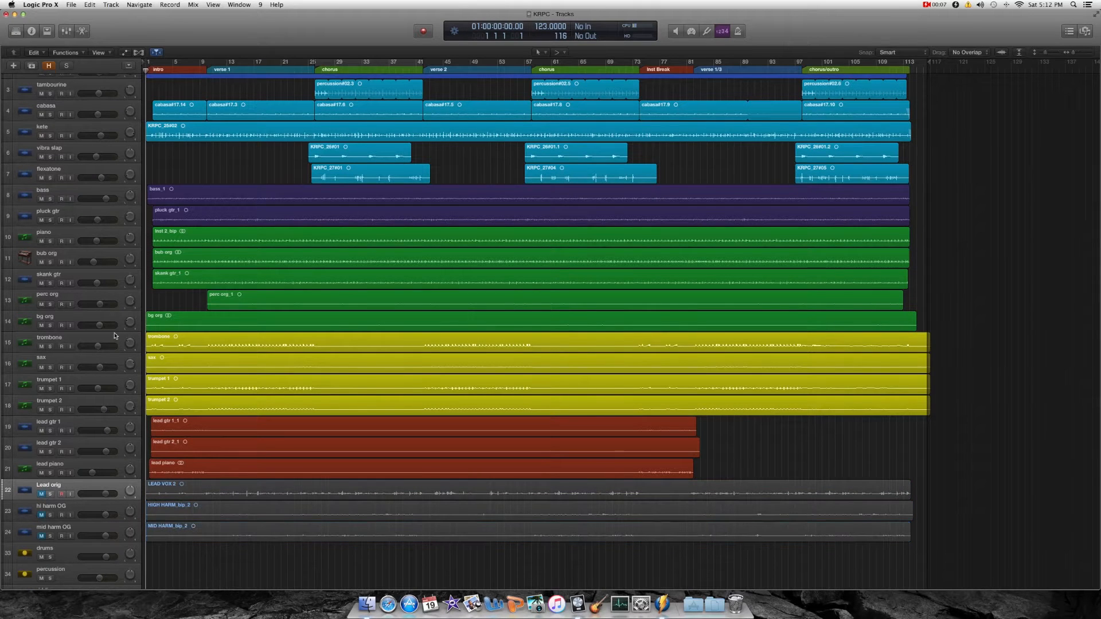
# - Open the timbale MIDI region on the drums track in the Piano Roll
pyautogui.scroll(3, 115, 336)
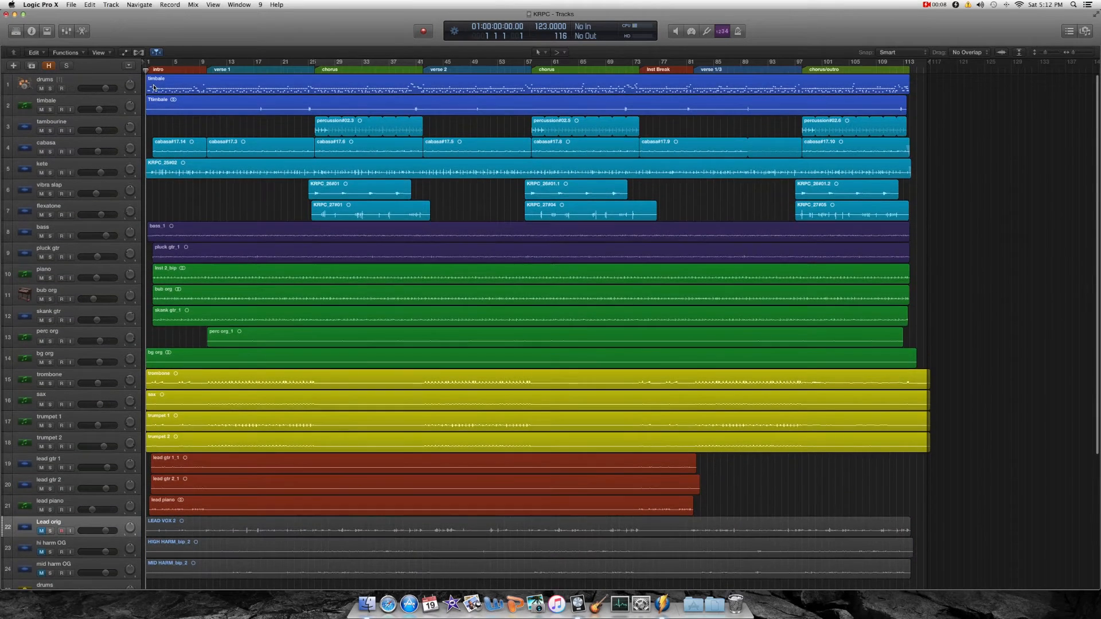
pyautogui.click(153, 87)
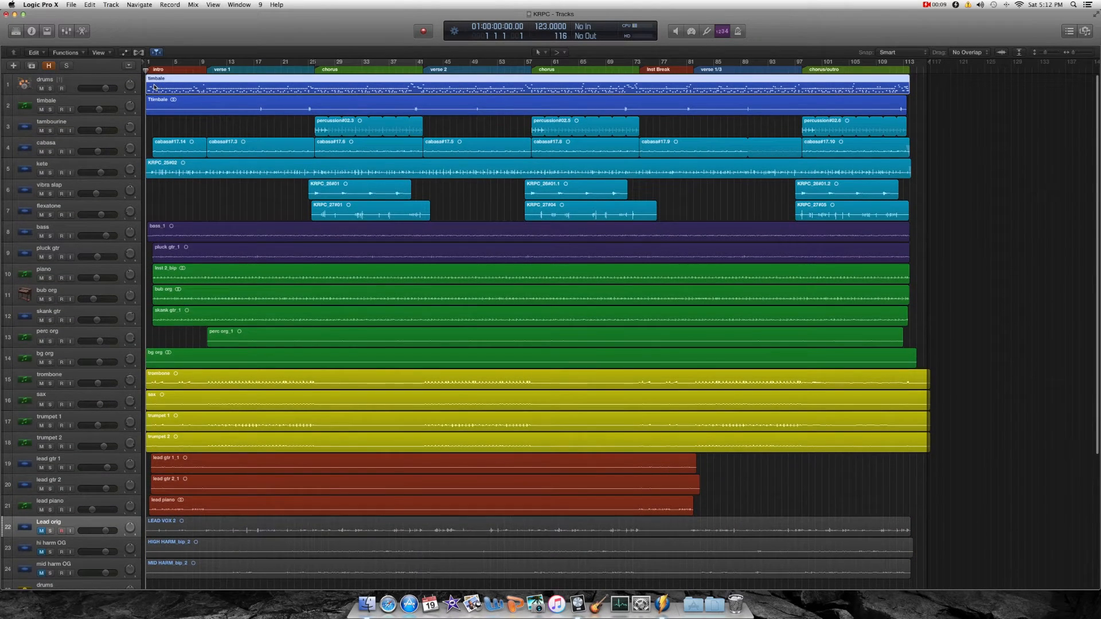
pyautogui.doubleClick(153, 87)
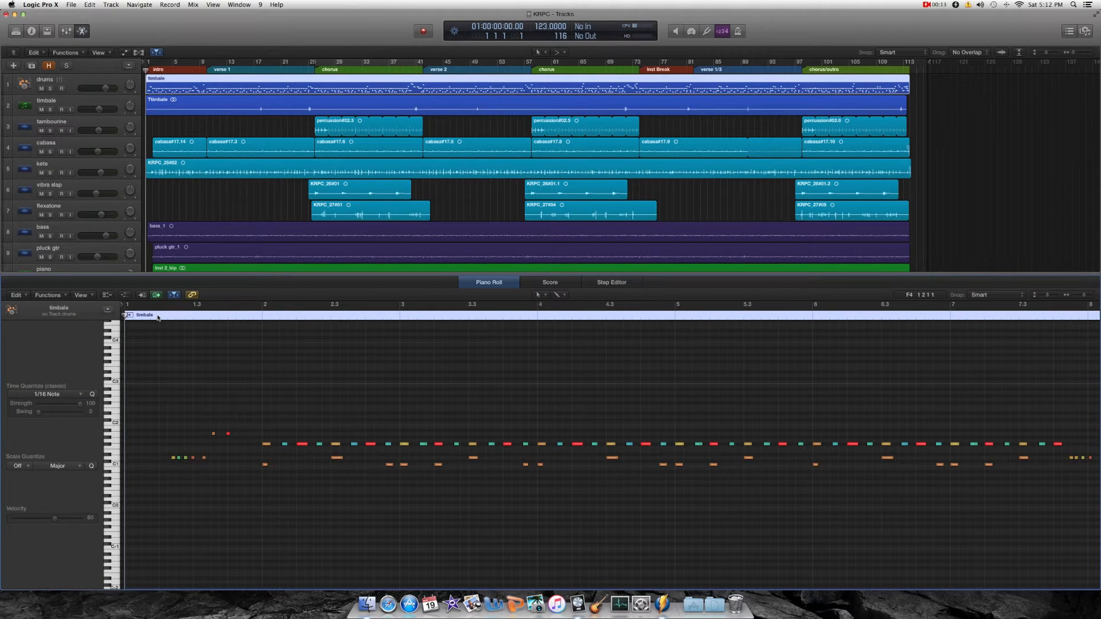
# - Play the drum region's opening fill, return the playhead to the start of the song, and close the Piano Roll
pyautogui.press('space')
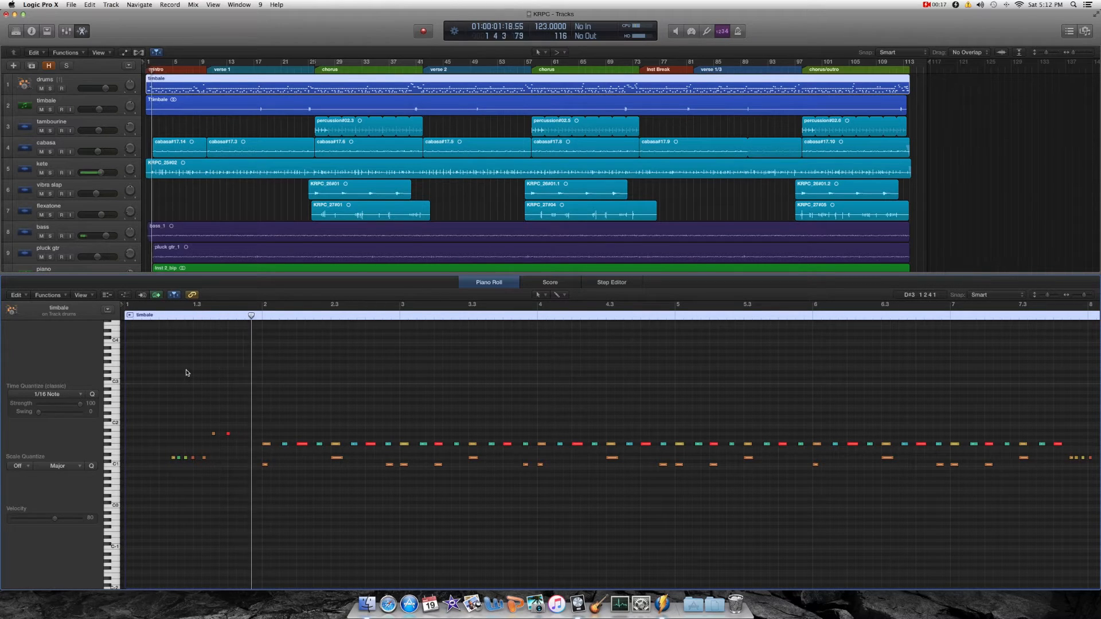
pyautogui.click(158, 317)
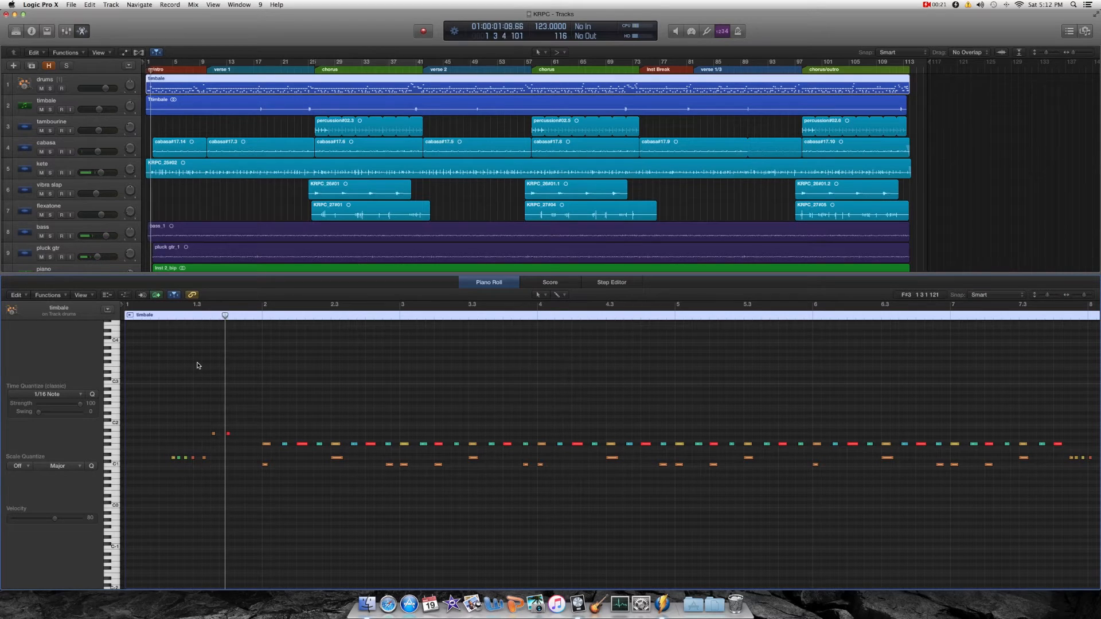
pyautogui.press('space')
pyautogui.press('Return')
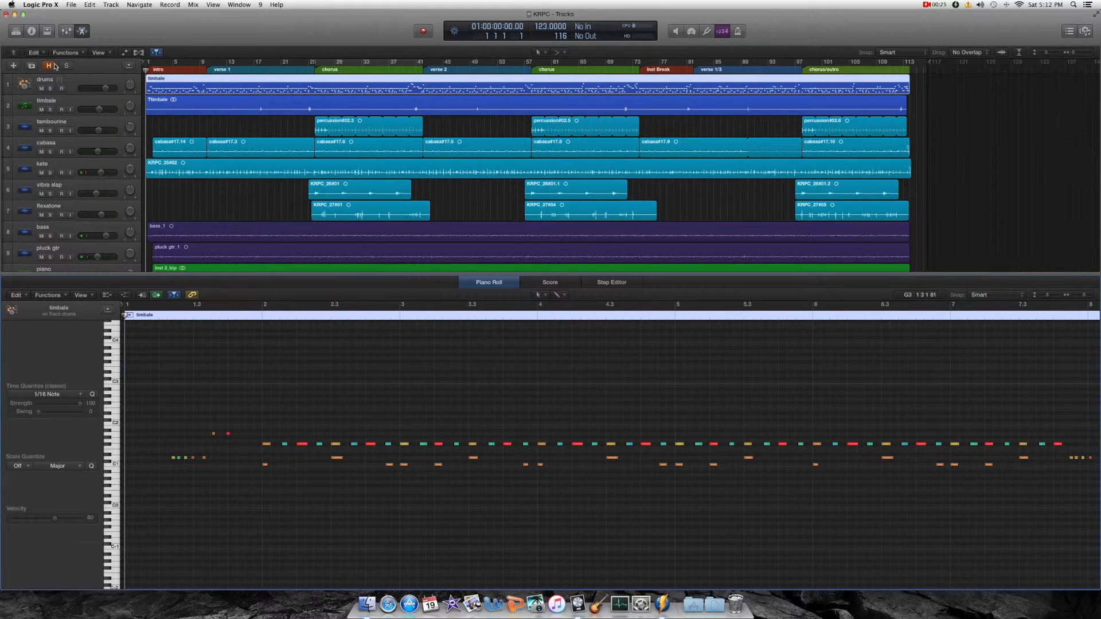
pyautogui.click(81, 34)
# - Zoom the arrangement to the Lead orig track's LEAD VOX 2 region
pyautogui.scroll(-3, 185, 382)
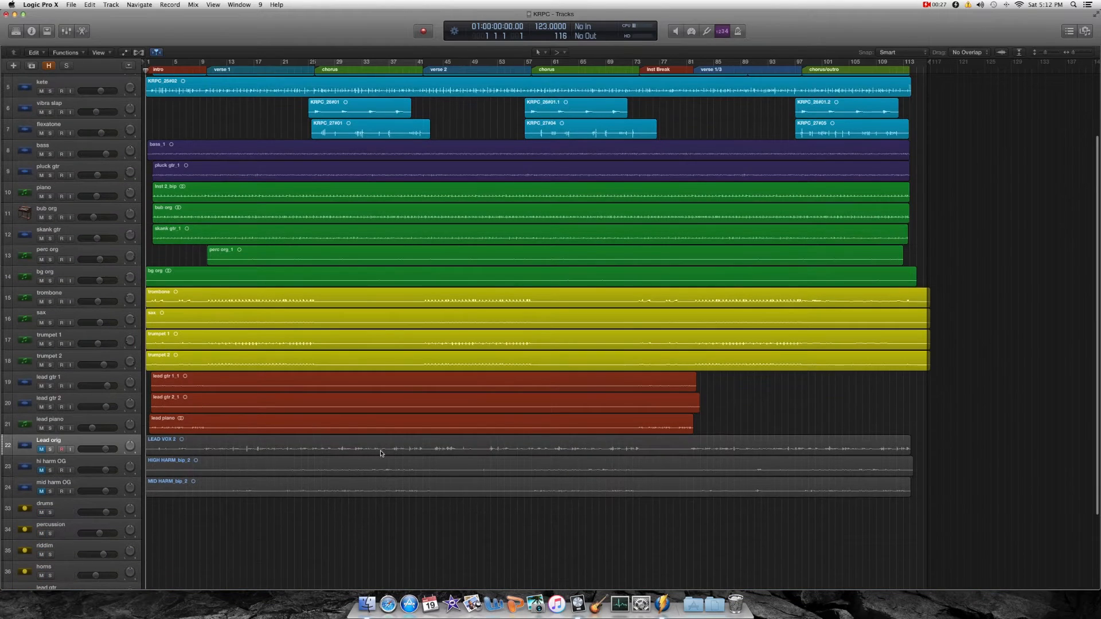
pyautogui.scroll(-1, 117, 420)
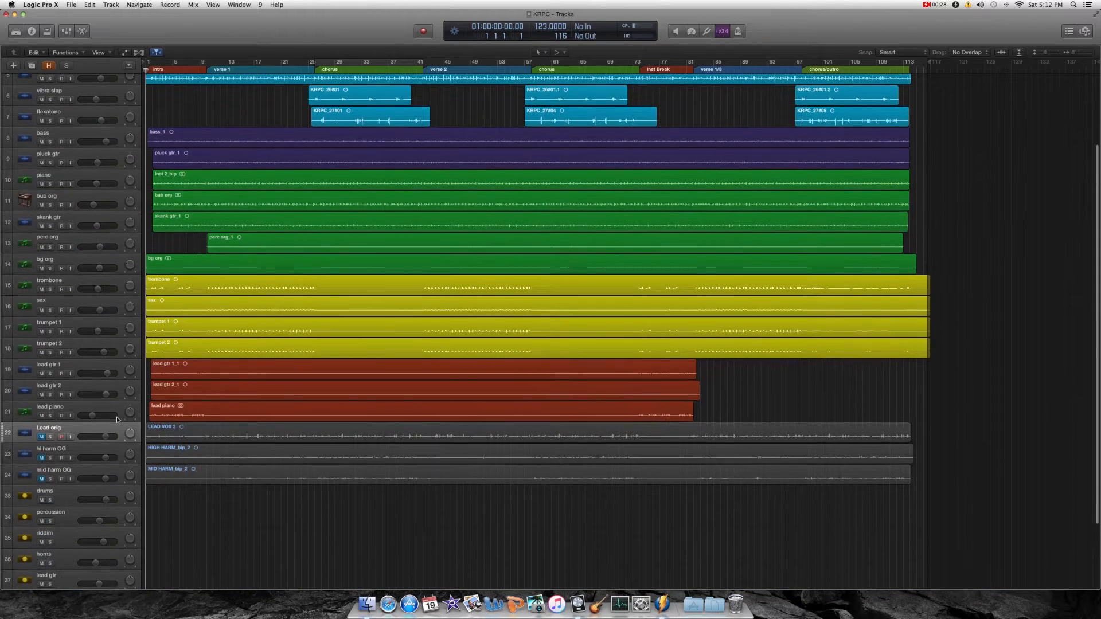
pyautogui.click(73, 433)
pyautogui.press('z')
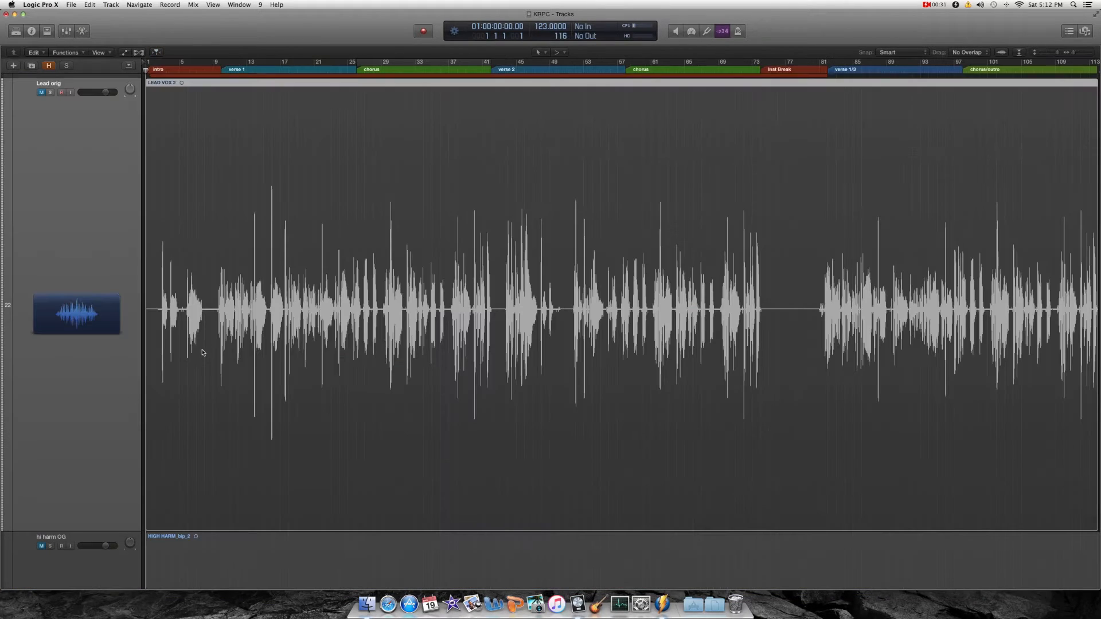
# - Reduce the vertical zoom until the lead, high harmony and mid harmony tracks all fit in the arrangement
pyautogui.press('super+Up')
pyautogui.press('super+Up')
pyautogui.press('super+Up')
pyautogui.press('super+Up')
pyautogui.press('super+Up')
pyautogui.press('super+Up')
pyautogui.press('super+Up')
pyautogui.press('super+Up')
pyautogui.press('super+Up')
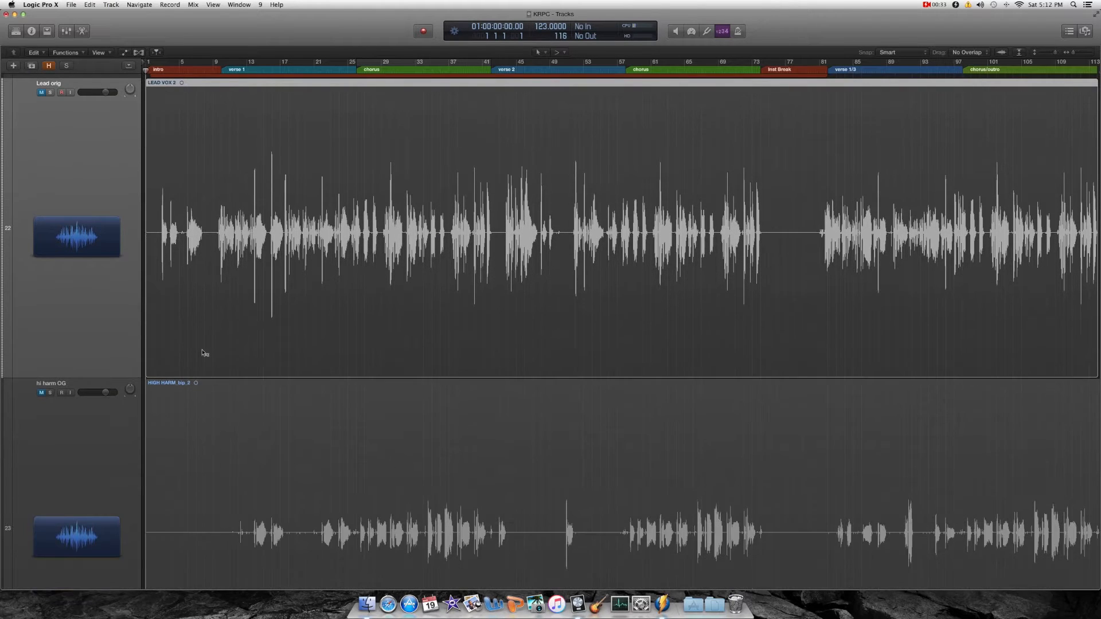
pyautogui.press('super+Up')
pyautogui.press('super+Up')
pyautogui.press('super+Up')
pyautogui.press('super+Up')
pyautogui.press('super+Up')
pyautogui.press('super+Up')
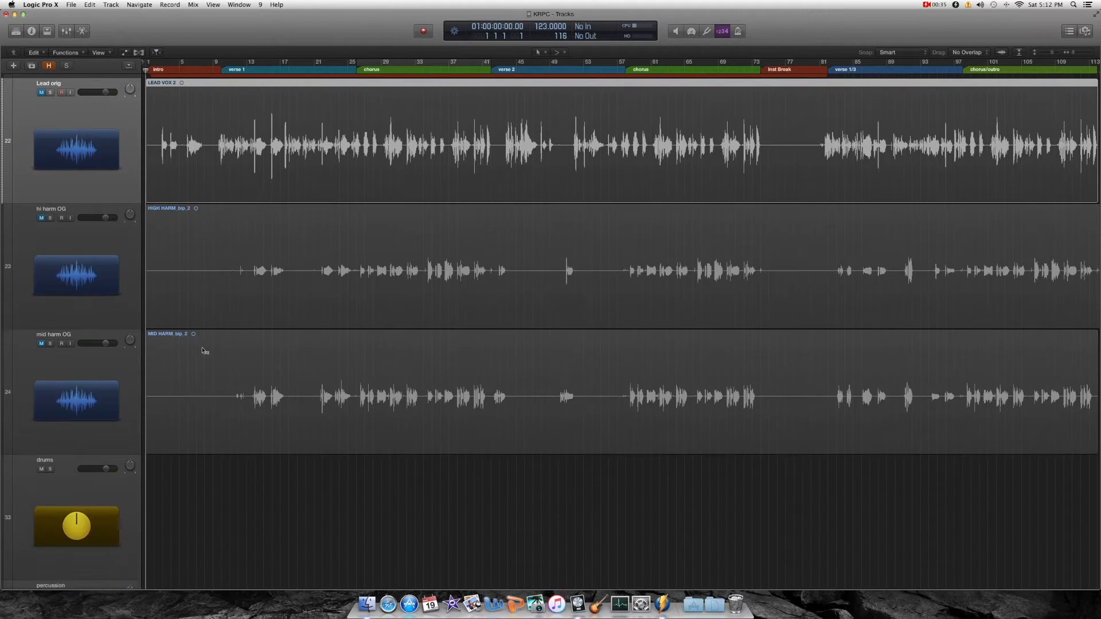
# - Show the Mixer and examine the plug-ins, sends and faders on the three original vocal channel strips
pyautogui.click(75, 29)
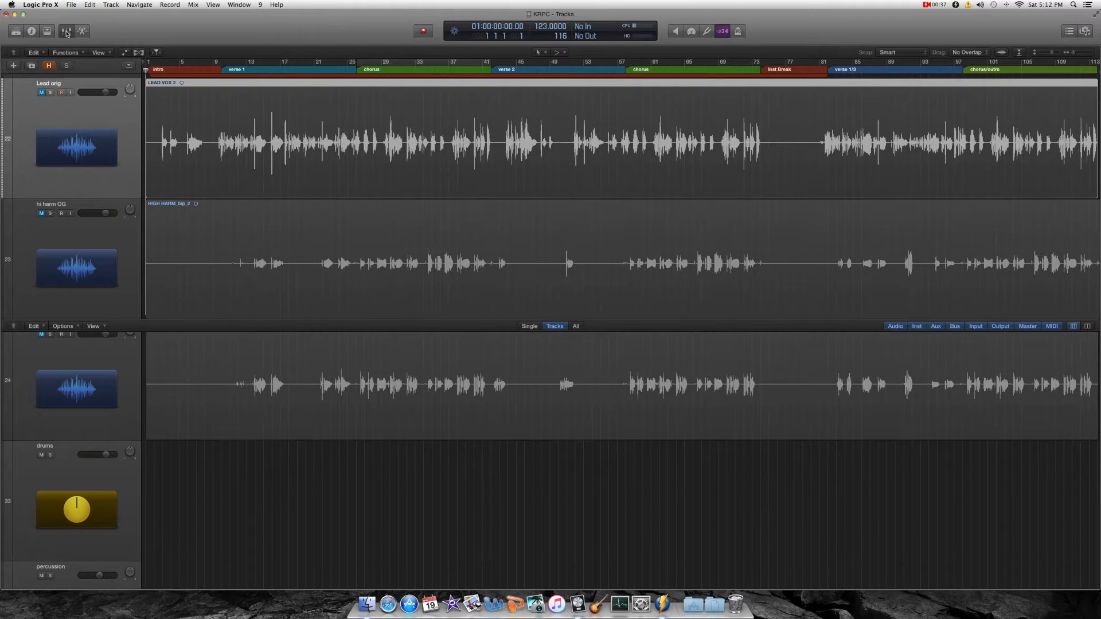
pyautogui.scroll(5, 680, 407)
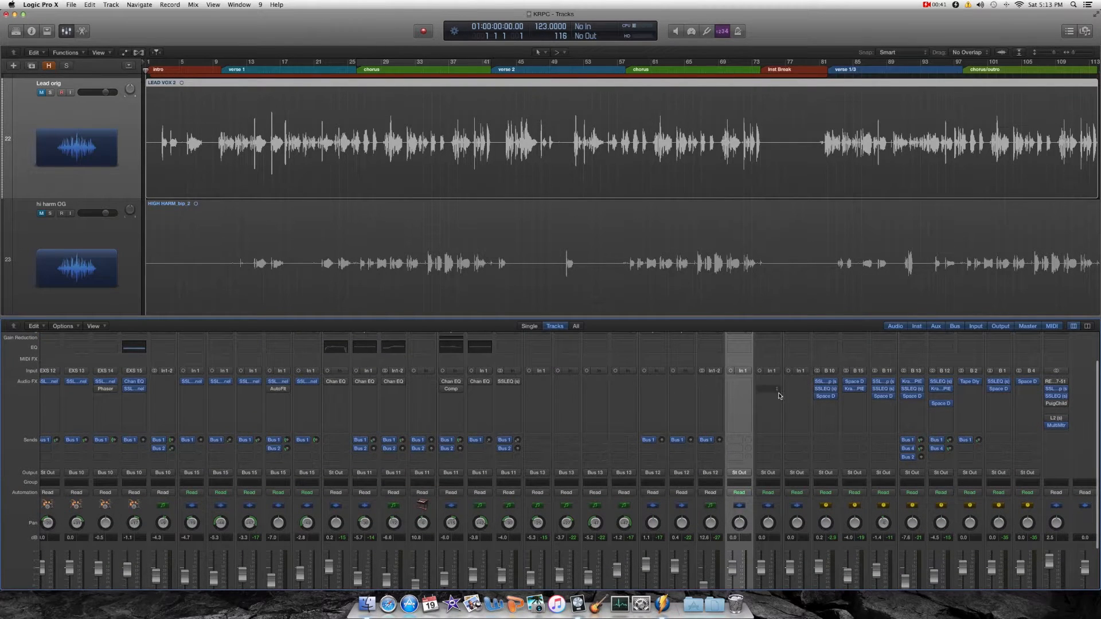
pyautogui.scroll(-4, 752, 405)
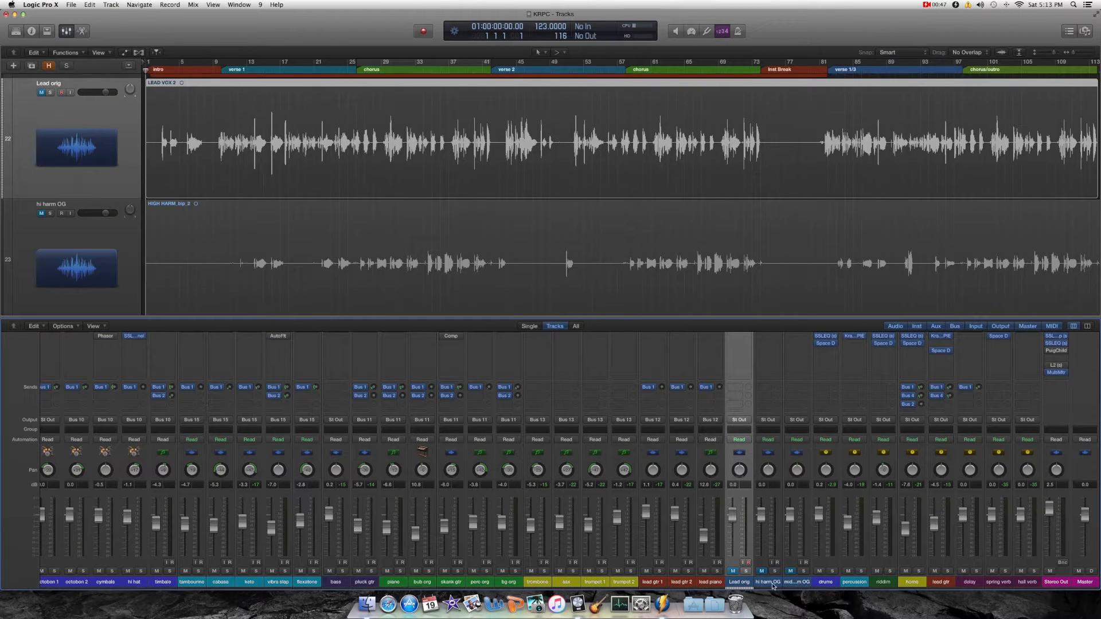
pyautogui.scroll(3, 170, 219)
pyautogui.scroll(-3, 300, 295)
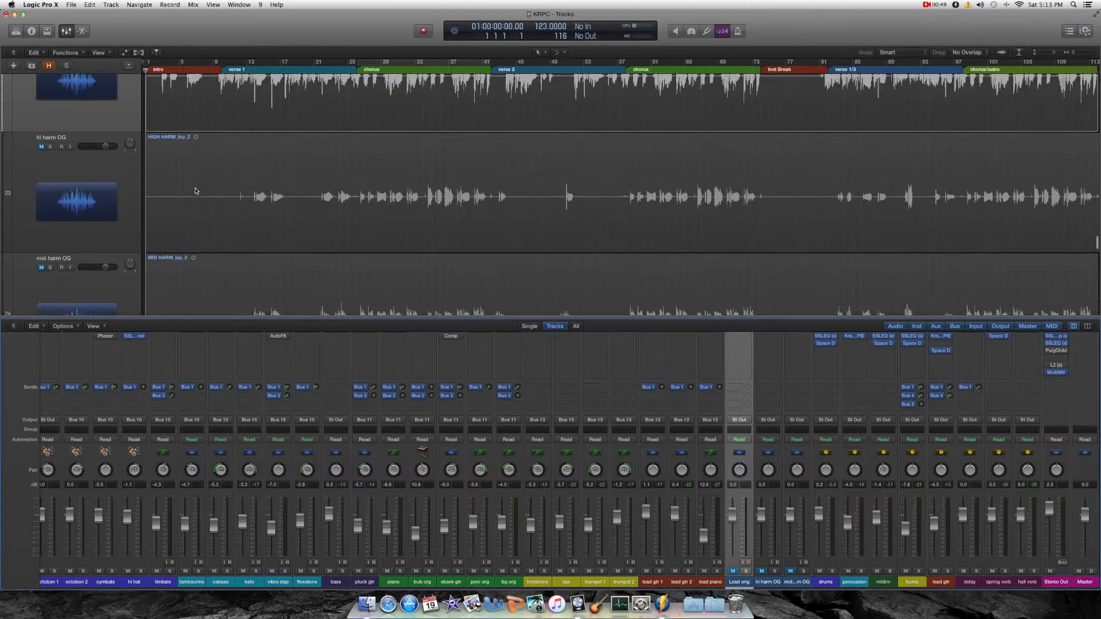
# - Reveal the hidden tracks, look through the edited vocal and harmony tracks, and hide them again
pyautogui.click(51, 66)
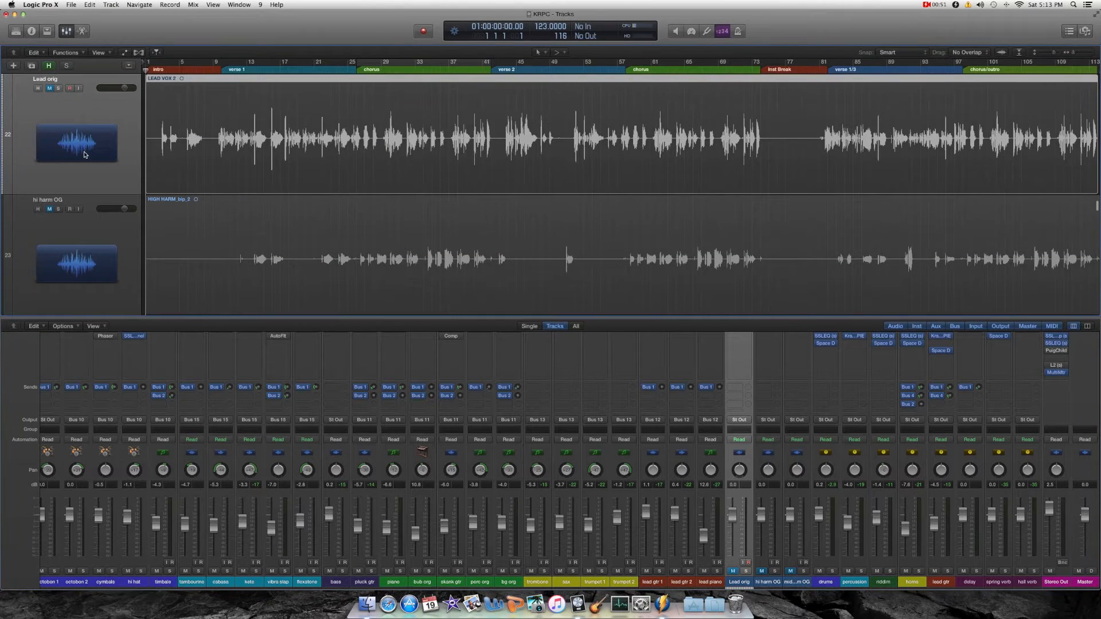
pyautogui.scroll(-6, 784, 171)
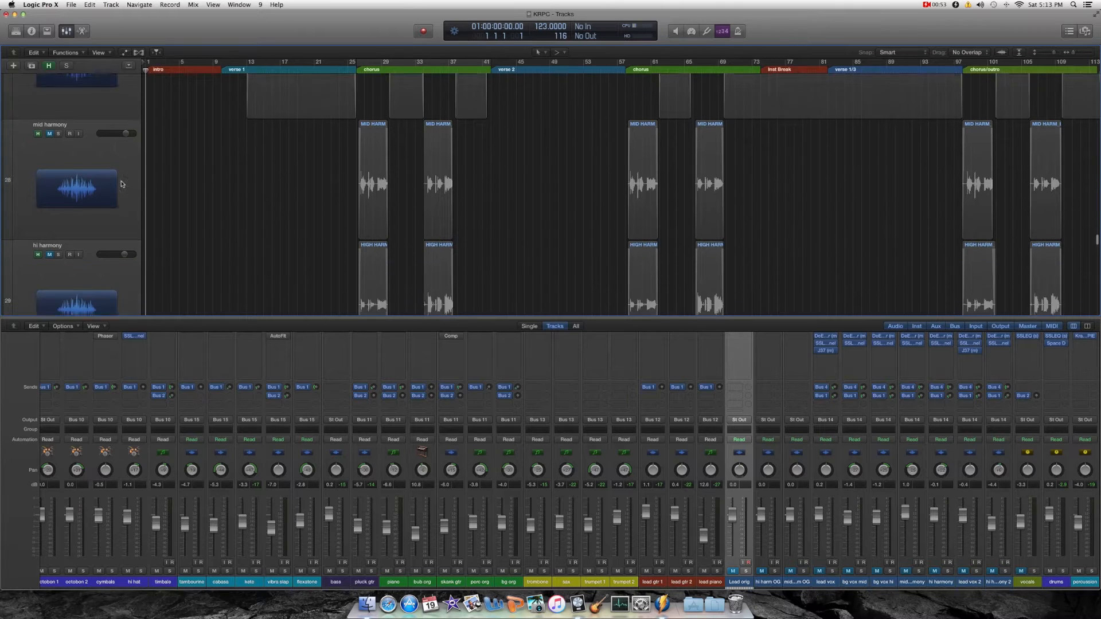
pyautogui.scroll(6, 153, 149)
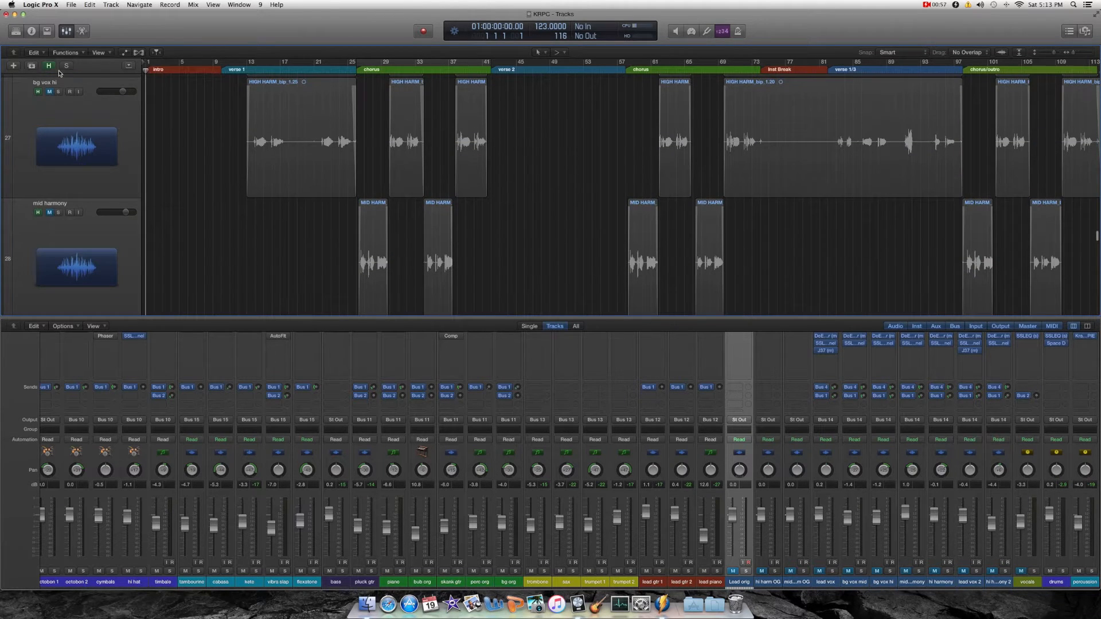
pyautogui.click(47, 67)
pyautogui.scroll(2, 174, 188)
pyautogui.scroll(-3, 166, 189)
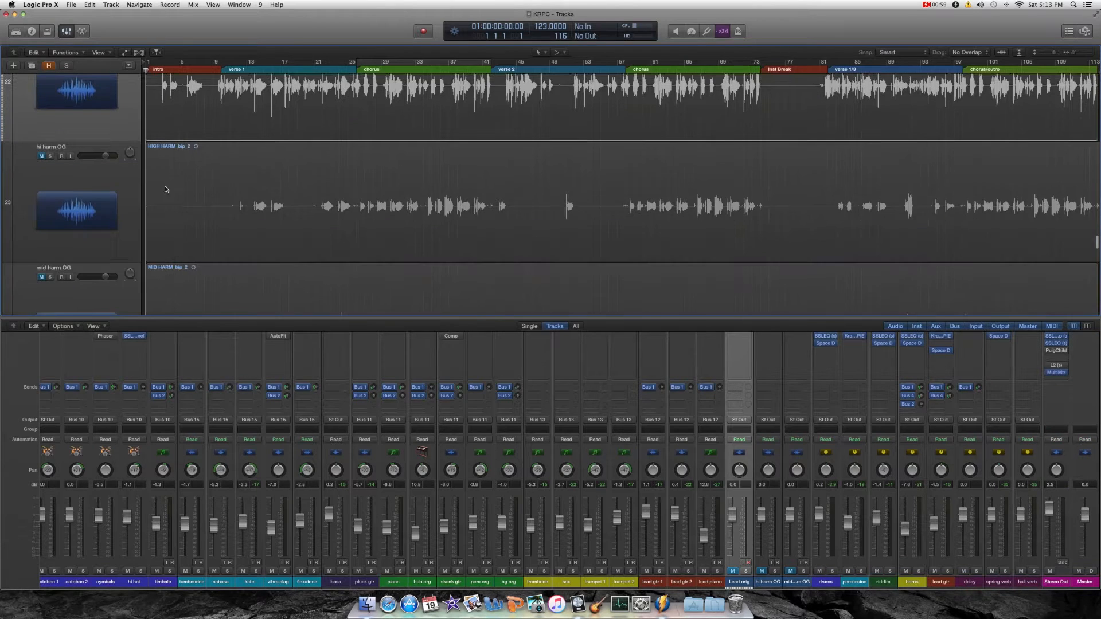
pyautogui.scroll(1, 61, 76)
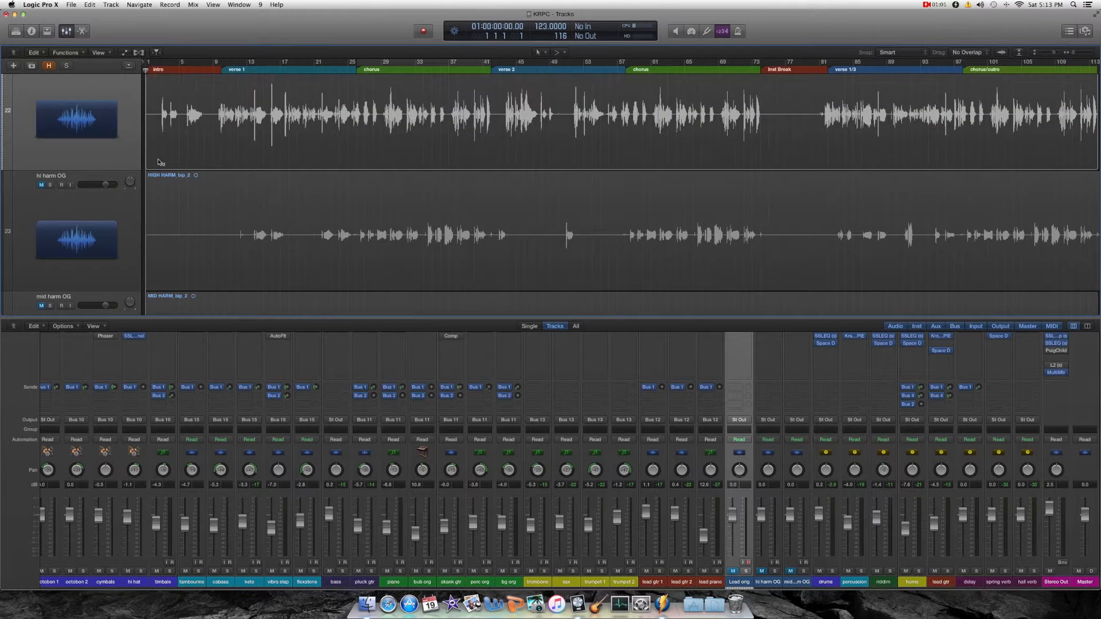
# - Reduce the track heights around the Lead orig track and close the Mixer
pyautogui.press('super+Up')
pyautogui.press('super+Up')
pyautogui.press('super+Up')
pyautogui.press('super+Up')
pyautogui.press('super+Up')
pyautogui.scroll(4, 159, 162)
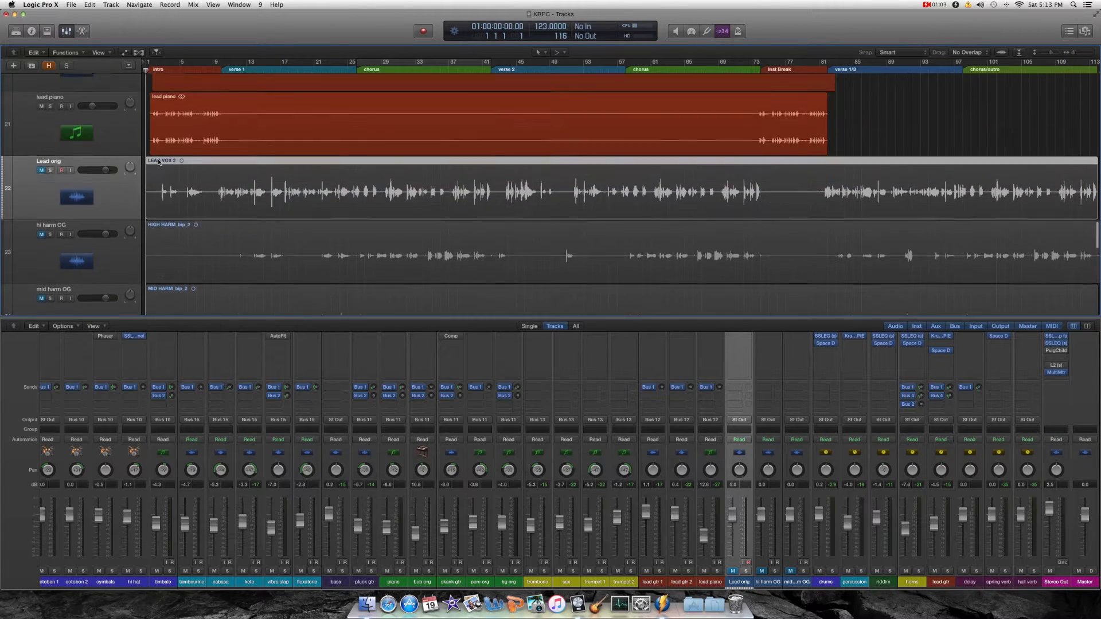
pyautogui.click(67, 31)
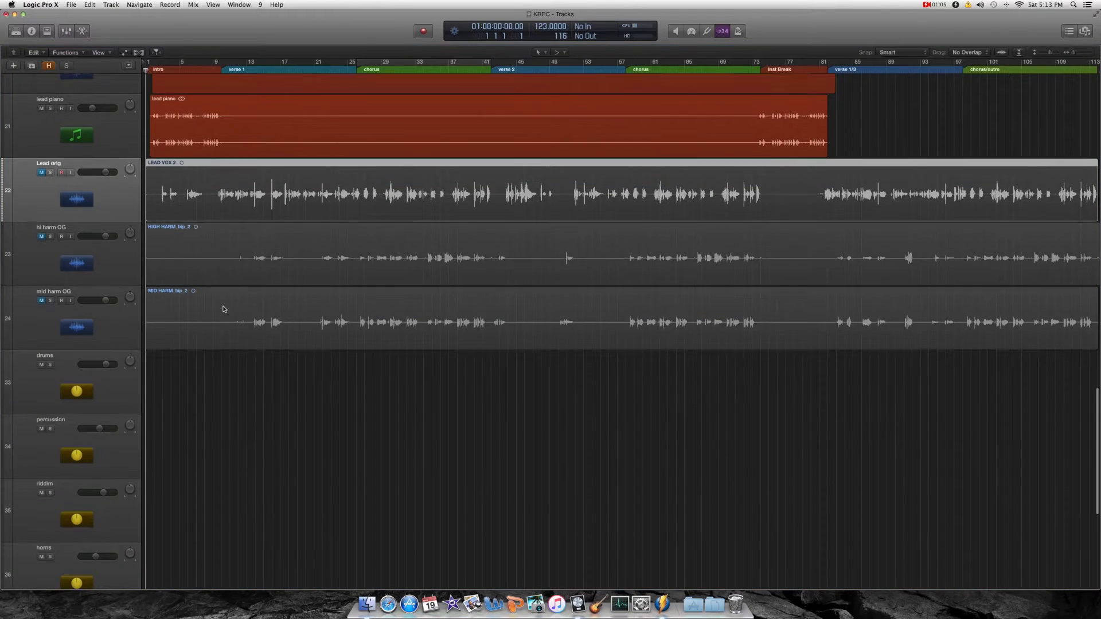
# - Unmute the Lead orig, hi harm OG and mid harm OG tracks and play the song from the beginning
pyautogui.scroll(1, 344, 307)
pyautogui.click(43, 204)
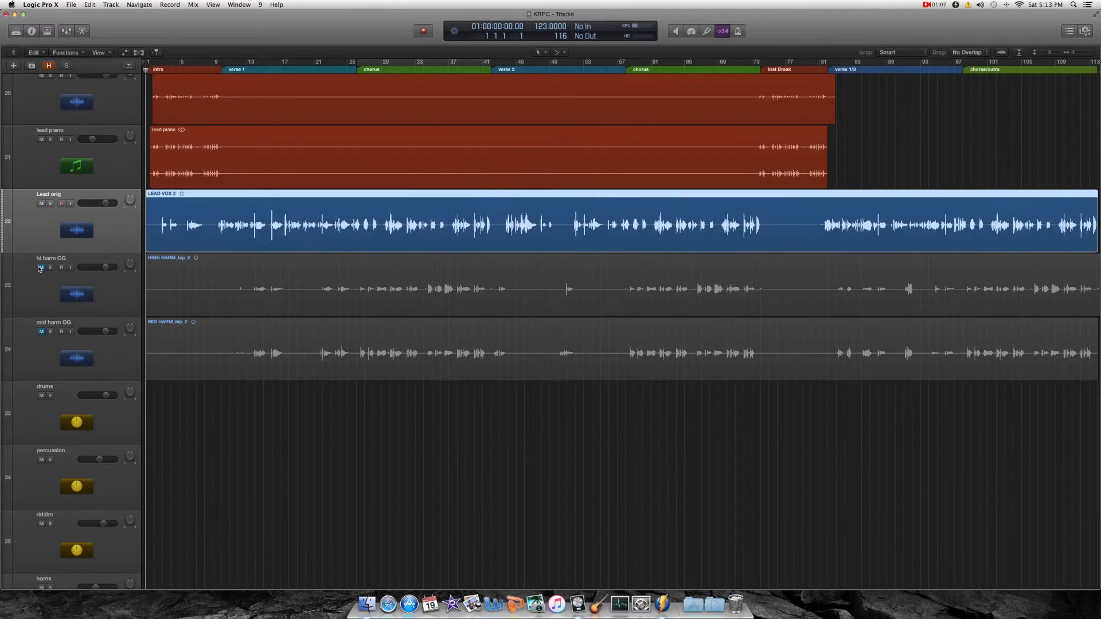
pyautogui.click(40, 267)
pyautogui.click(41, 331)
pyautogui.press('space')
pyautogui.click(224, 411)
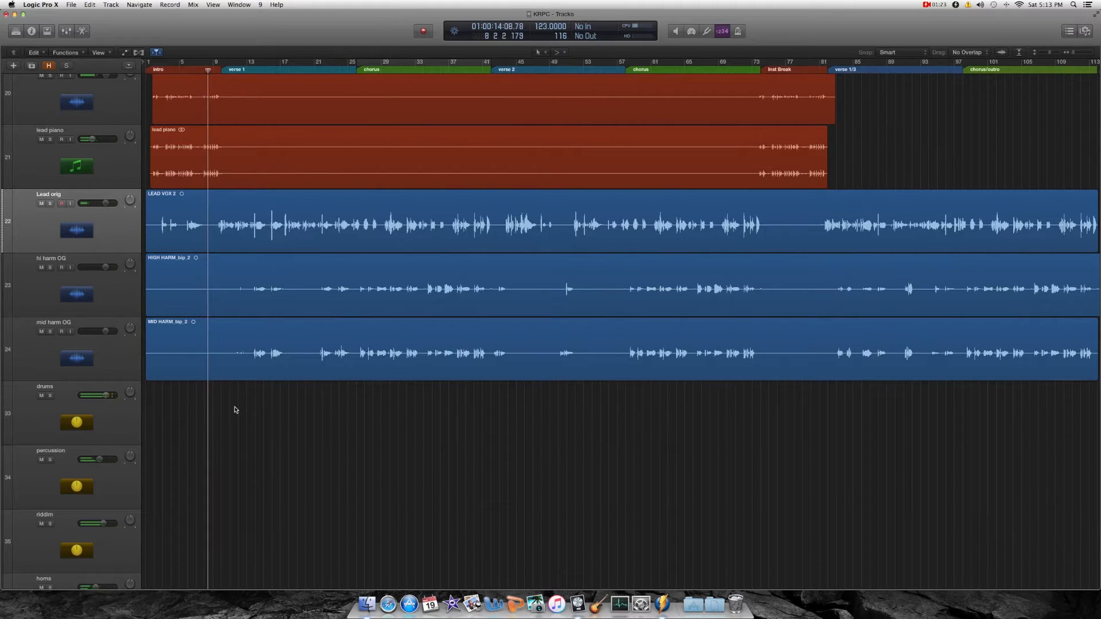
# - Reduce the vertical zoom of the arrangement during playback so more tracks fit in view
pyautogui.press('super+Up')
pyautogui.press('super+Up')
pyautogui.press('super+Up')
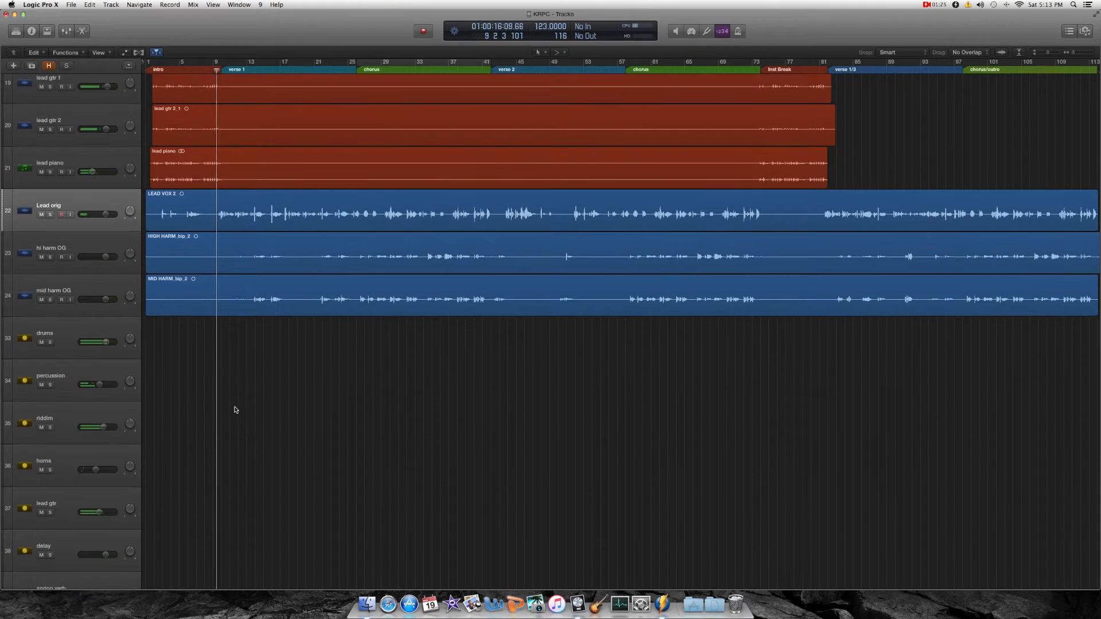
pyautogui.press('super+Up')
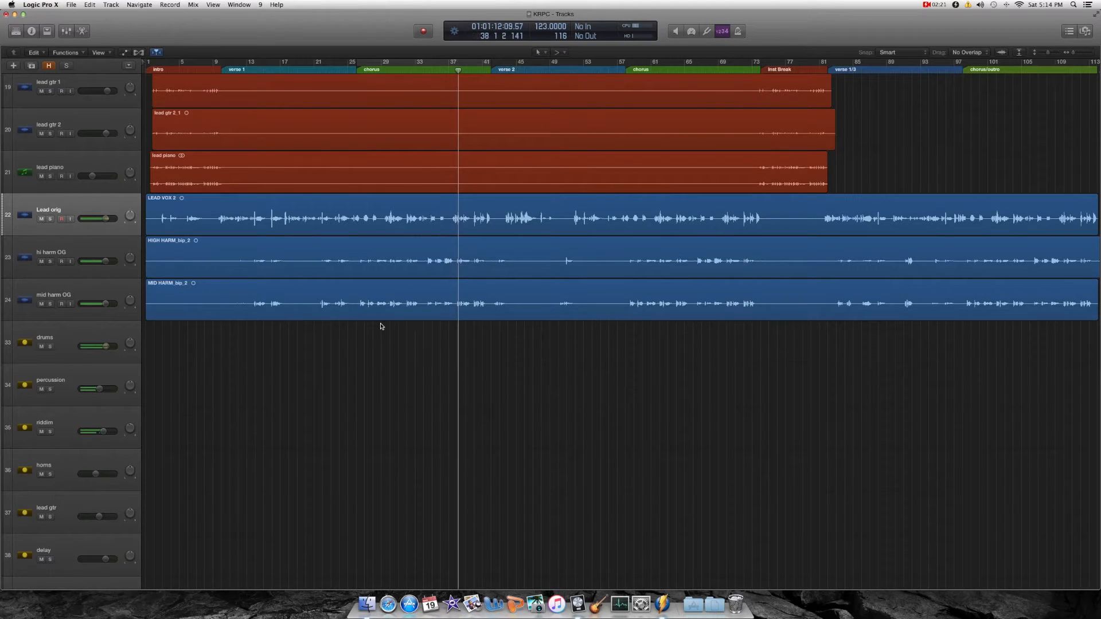
# - Bring the horn tracks into view and skip playback ahead to the end of the Inst Break section
pyautogui.scroll(2, 381, 327)
pyautogui.scroll(3, 381, 327)
pyautogui.hscroll(1, 381, 327)
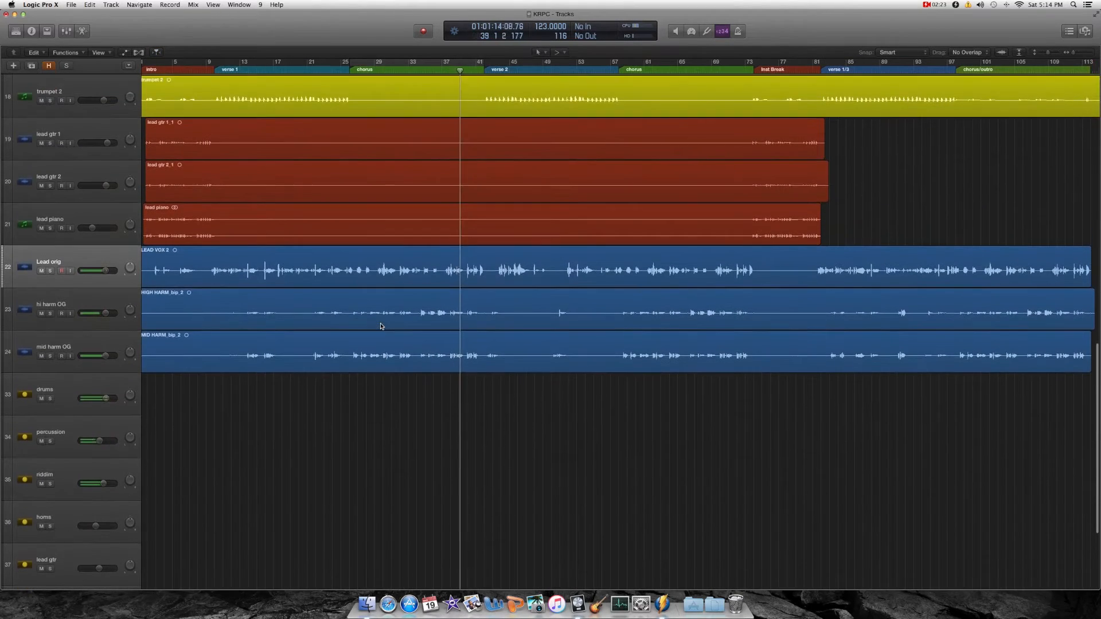
pyautogui.scroll(4, 381, 326)
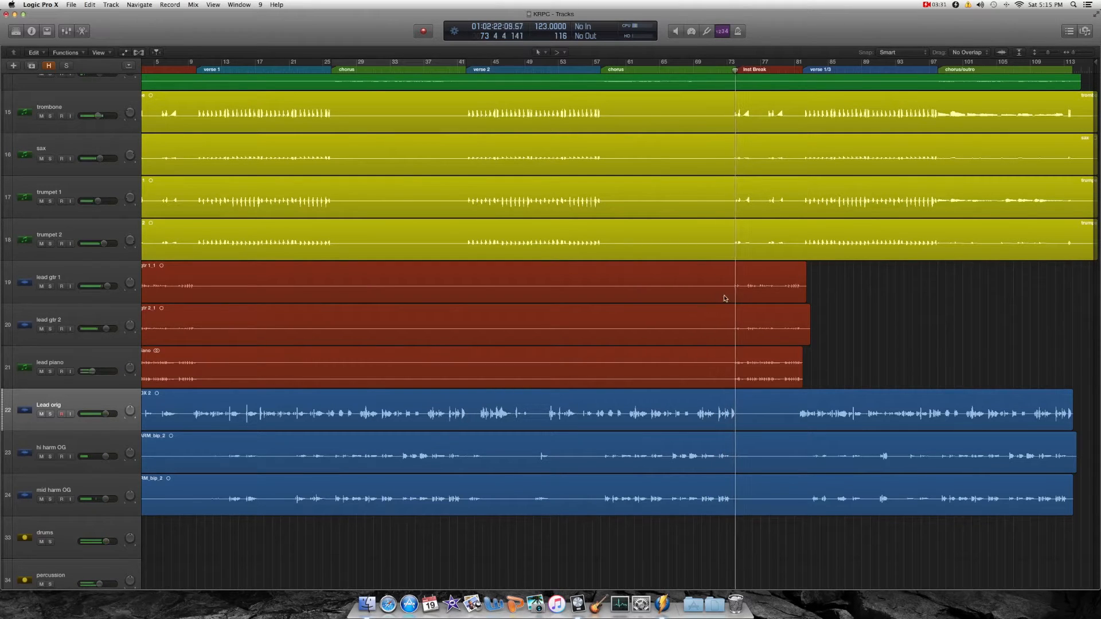
pyautogui.click(795, 70)
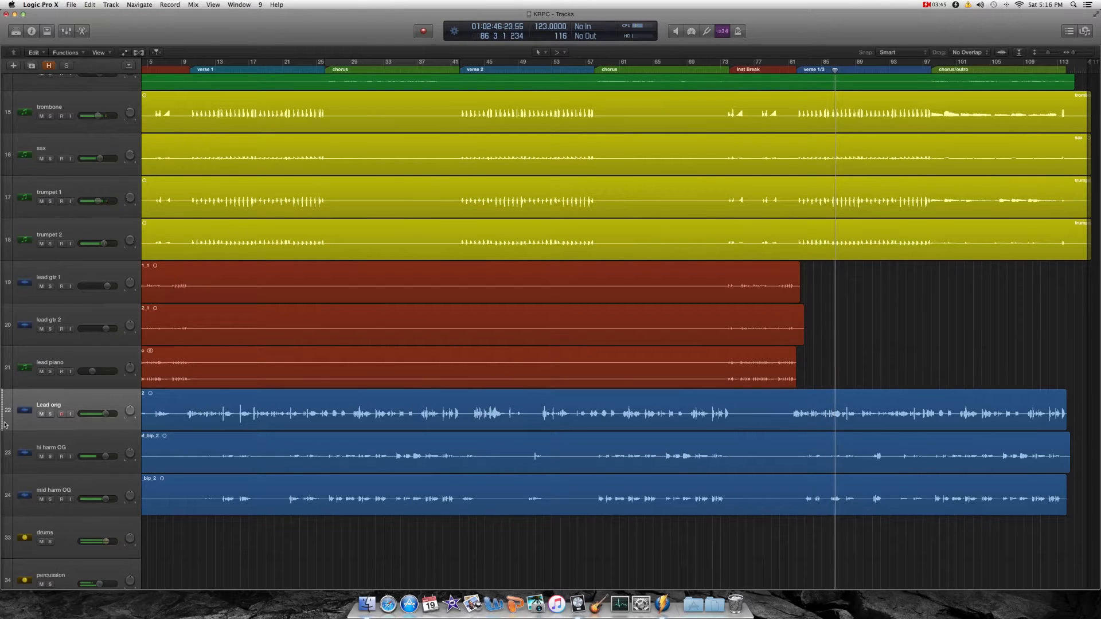
# - Solo the Lead orig, hi harm OG and mid harm OG tracks during playback
pyautogui.click(50, 414)
pyautogui.click(50, 457)
pyautogui.click(49, 499)
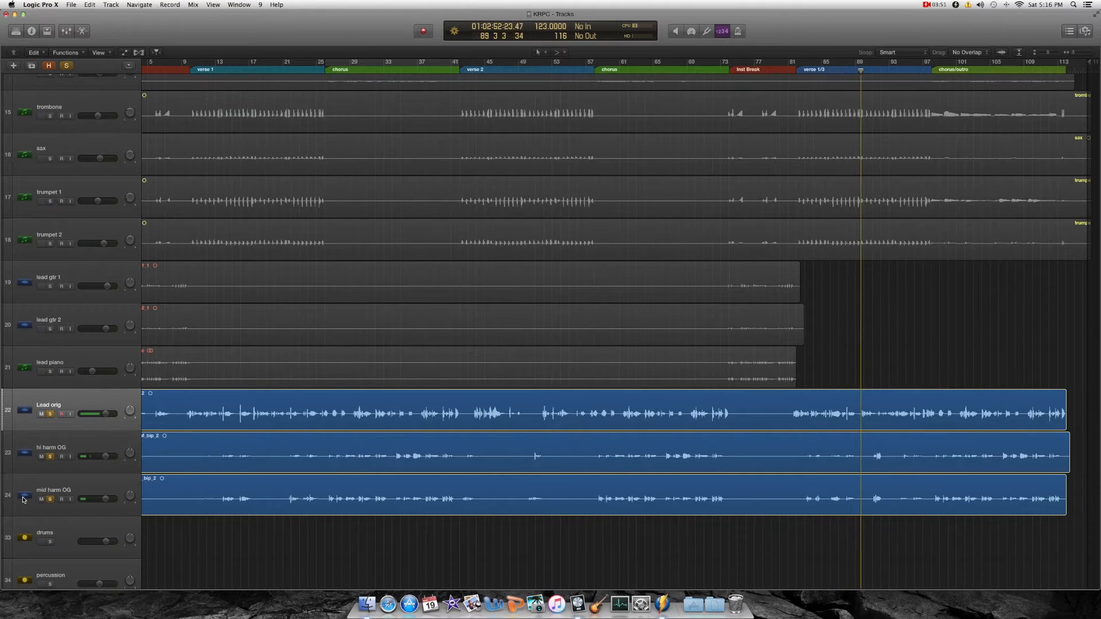
# - Select the three vocal tracks together and switch their solo off and on to compare them with the full mix, ending unsoloed
pyautogui.click(24, 500)
pyautogui.click(50, 499)
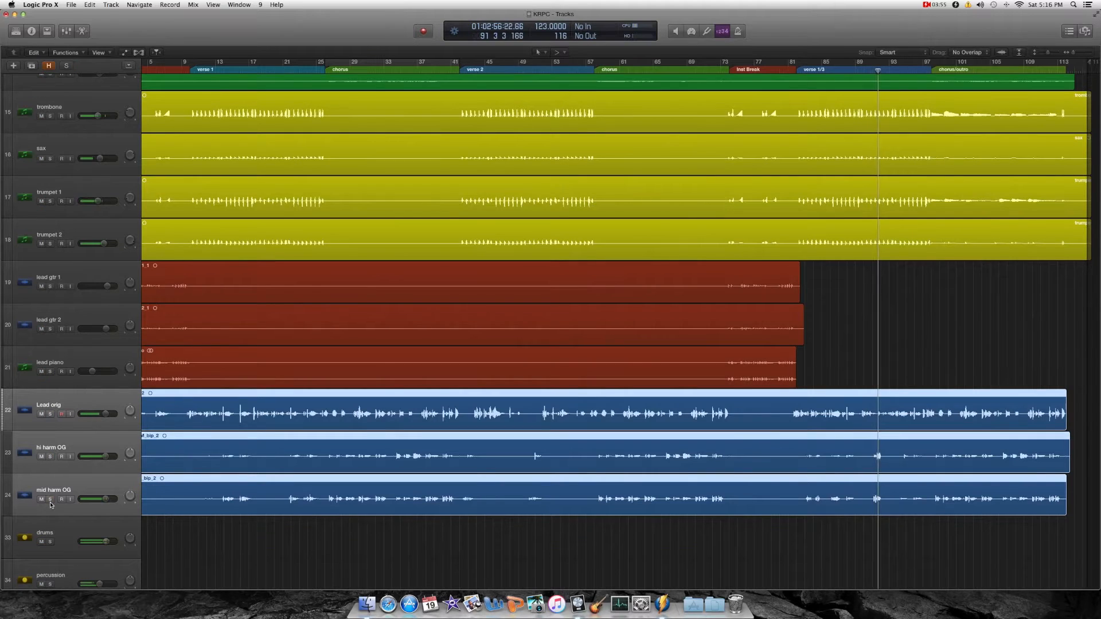
pyautogui.click(50, 499)
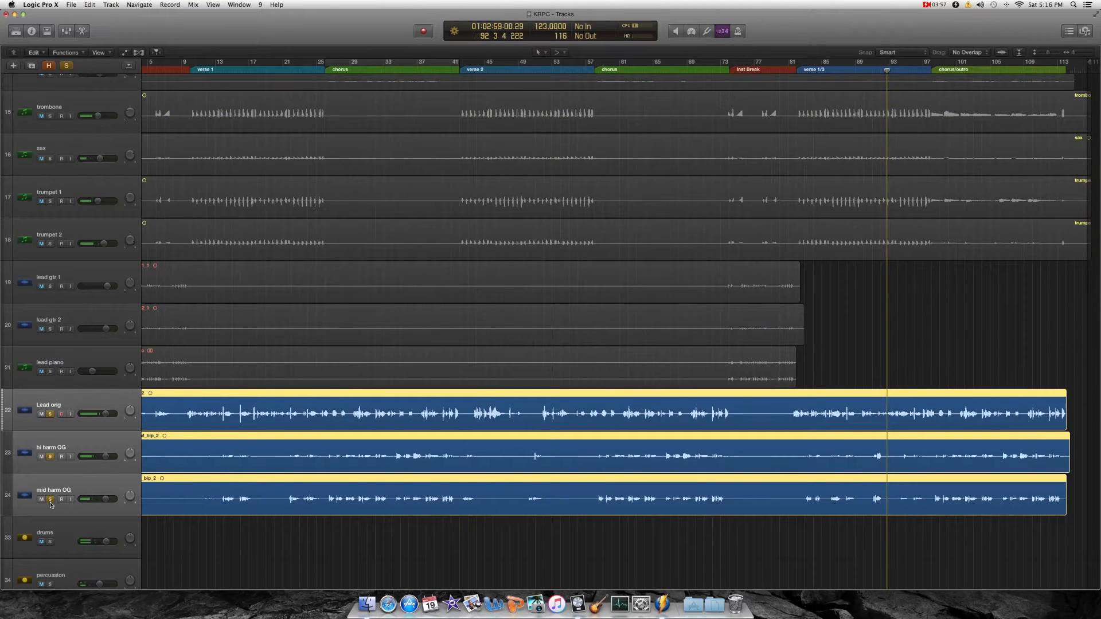
pyautogui.click(50, 498)
pyautogui.click(50, 499)
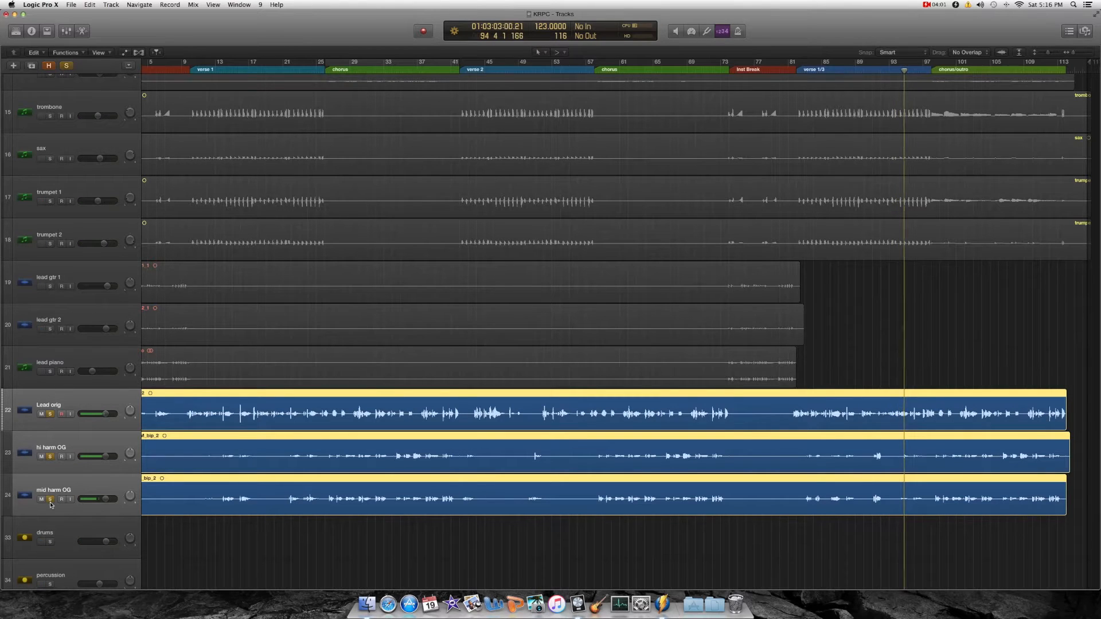
pyautogui.click(50, 499)
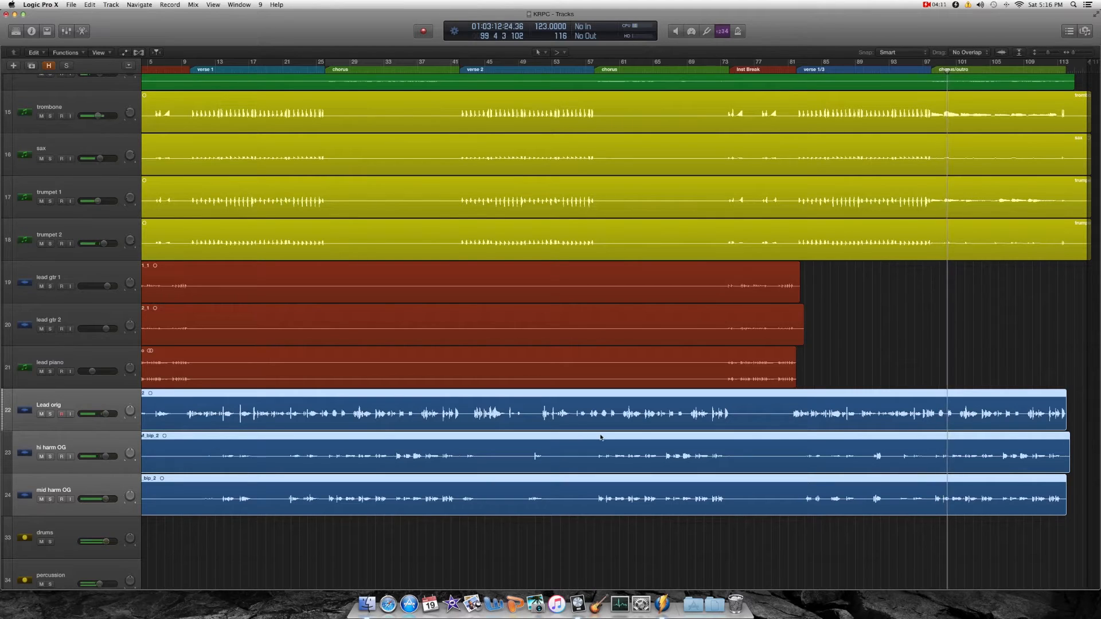
# - View the three selected vocal regions up close, and reduce the vertical zoom to fit the percussion through vocal tracks
pyautogui.press('z')
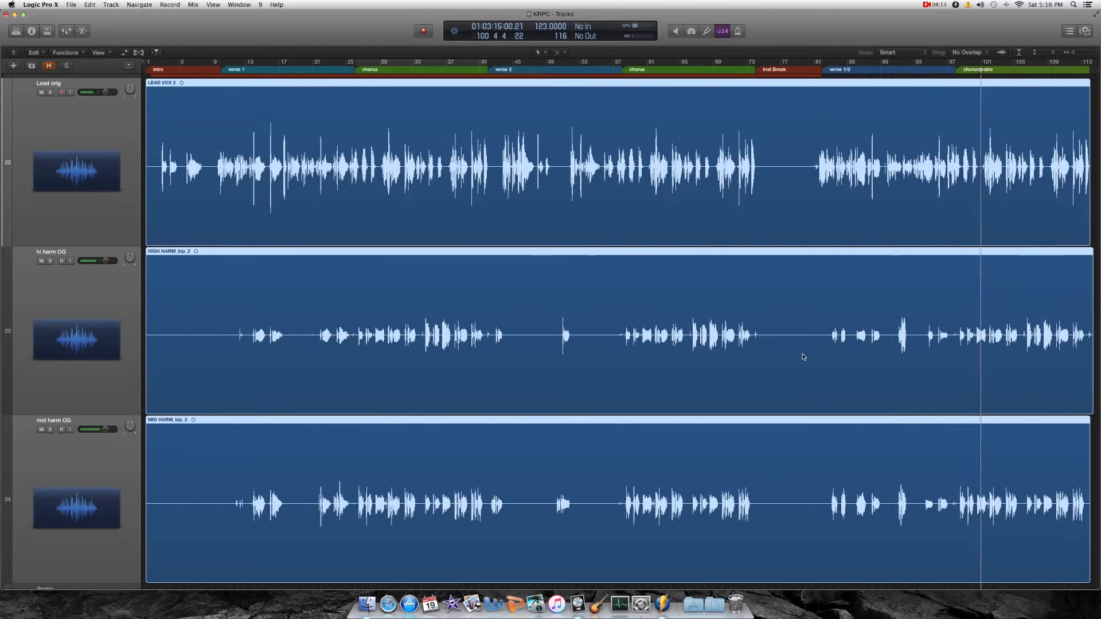
pyautogui.press('z')
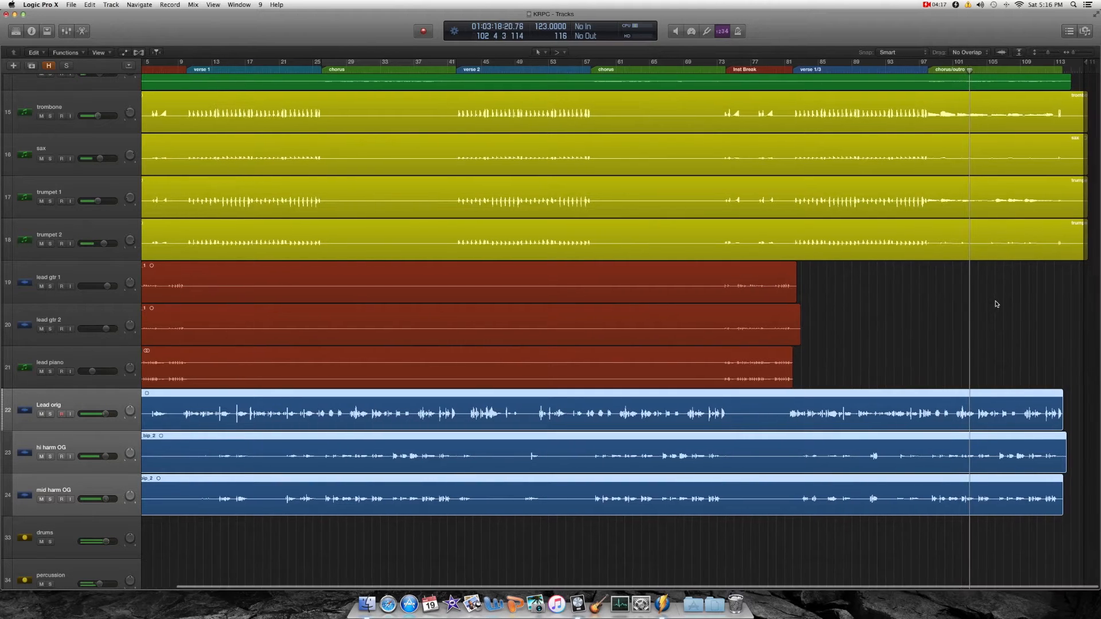
pyautogui.click(1047, 54)
pyautogui.moveTo(1047, 54); pyautogui.dragTo(1046, 55)
pyautogui.scroll(5, 981, 319)
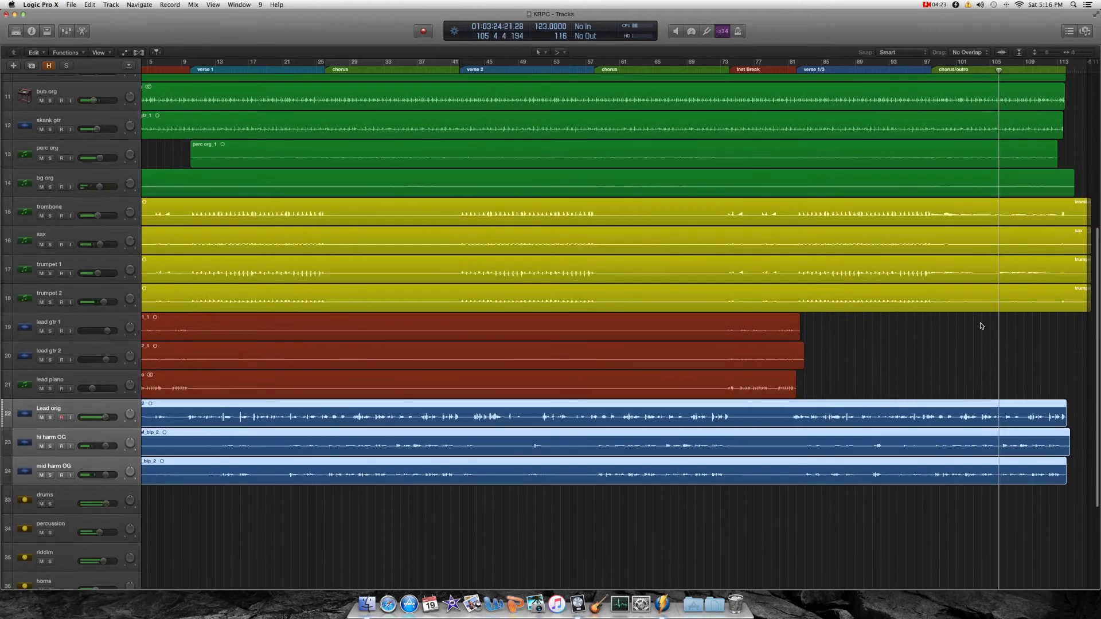
pyautogui.hscroll(-1, 983, 322)
pyautogui.moveTo(1047, 53); pyautogui.dragTo(1044, 53)
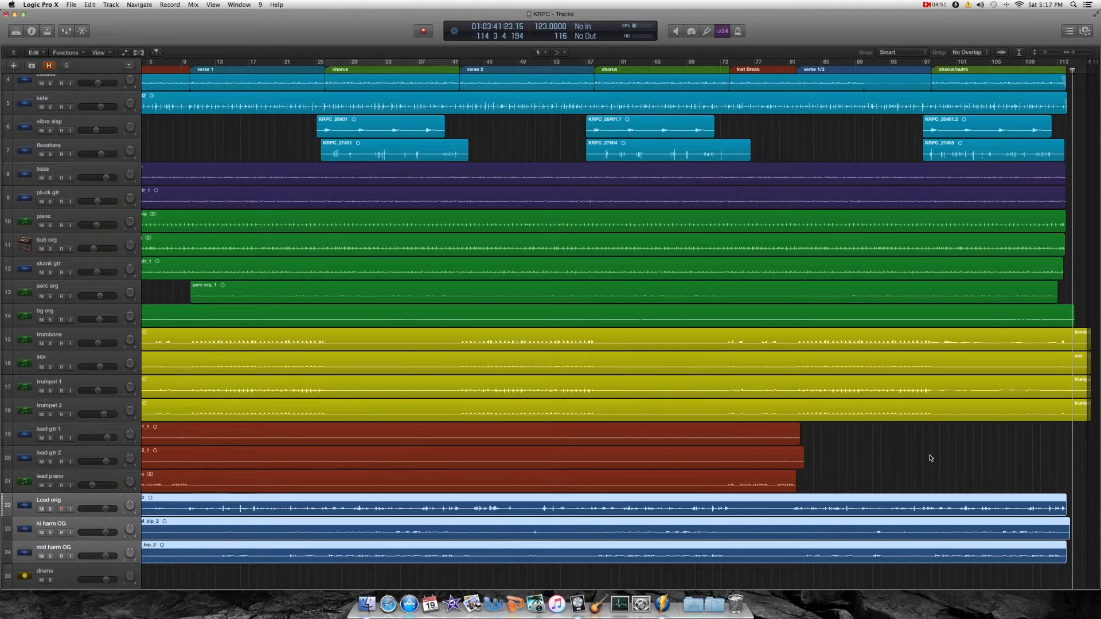
pyautogui.scroll(-2, 927, 454)
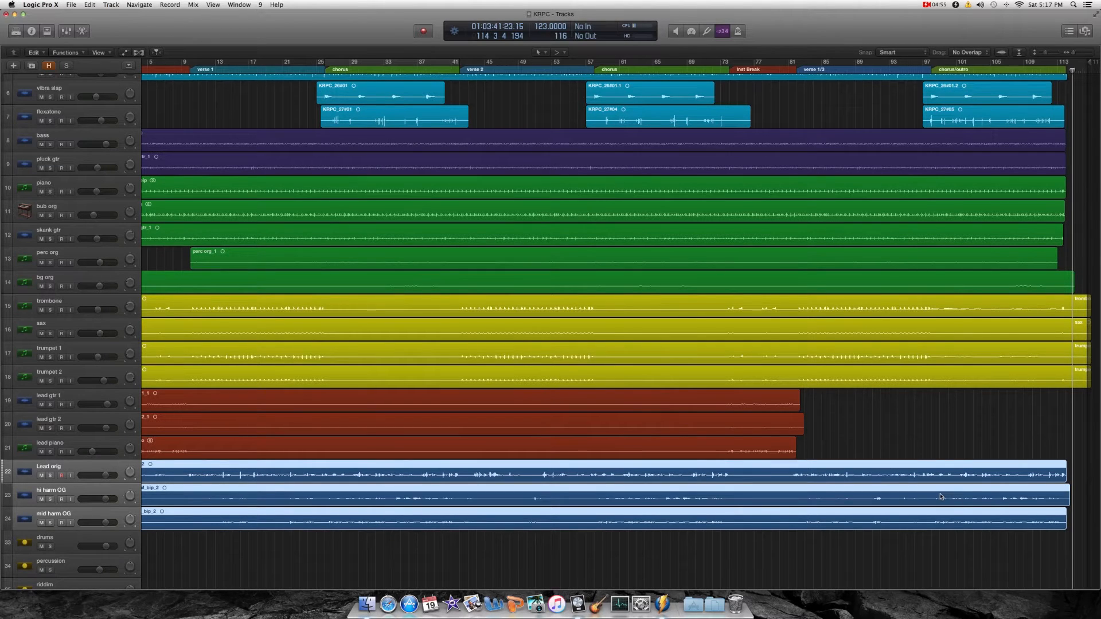
# - Return the playhead to the project start and zoom to fit the Lead orig, hi harm OG and mid harm OG regions
pyautogui.press('Return')
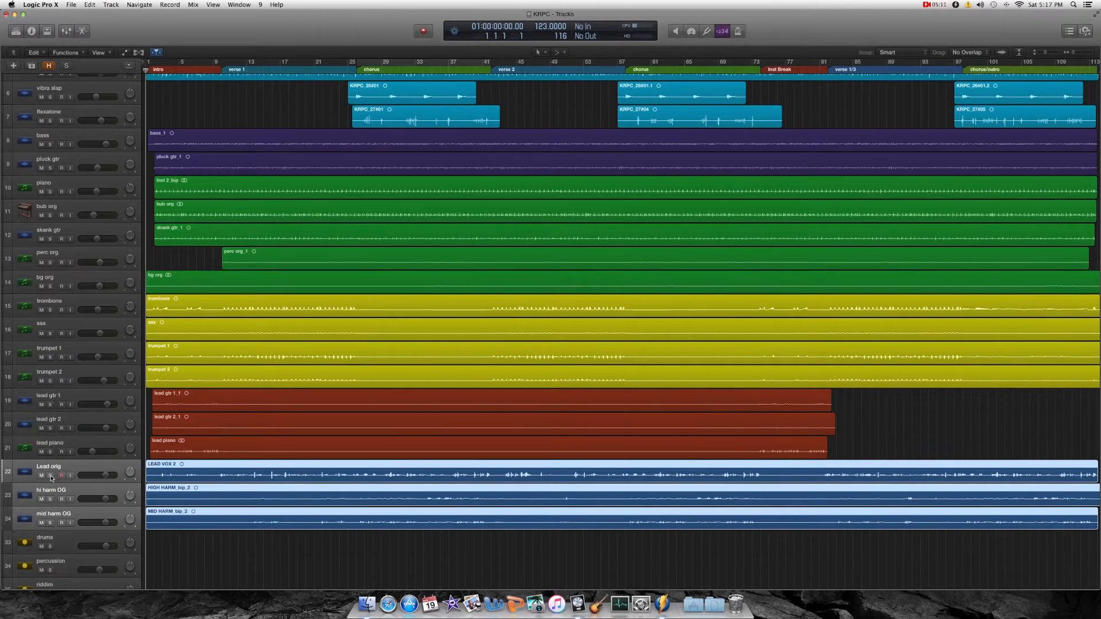
pyautogui.press('z')
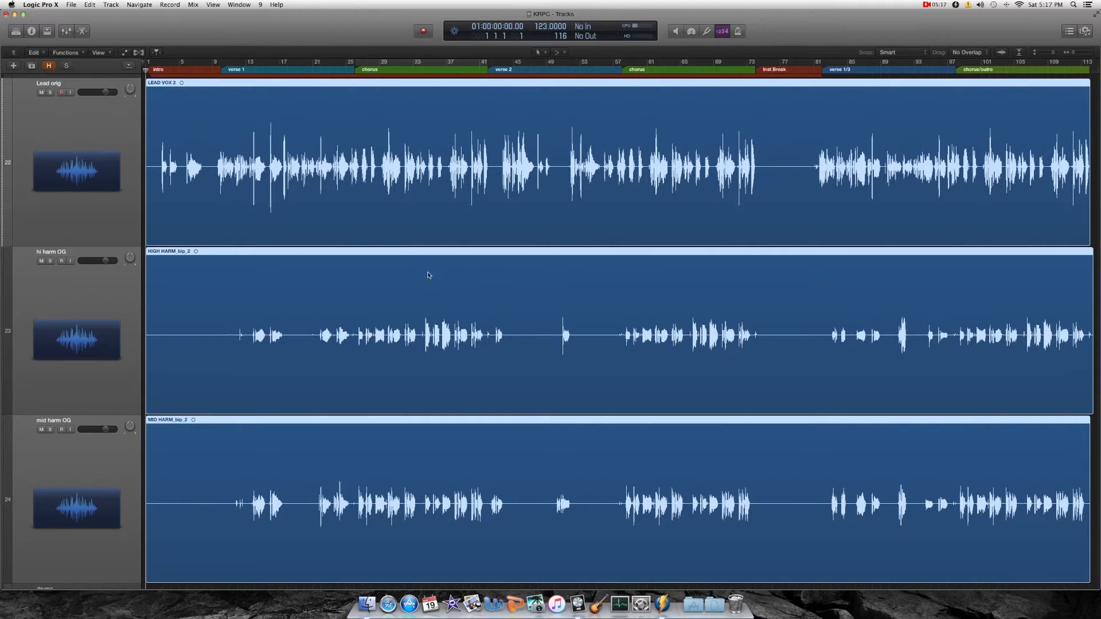
pyautogui.scroll(-2, 429, 269)
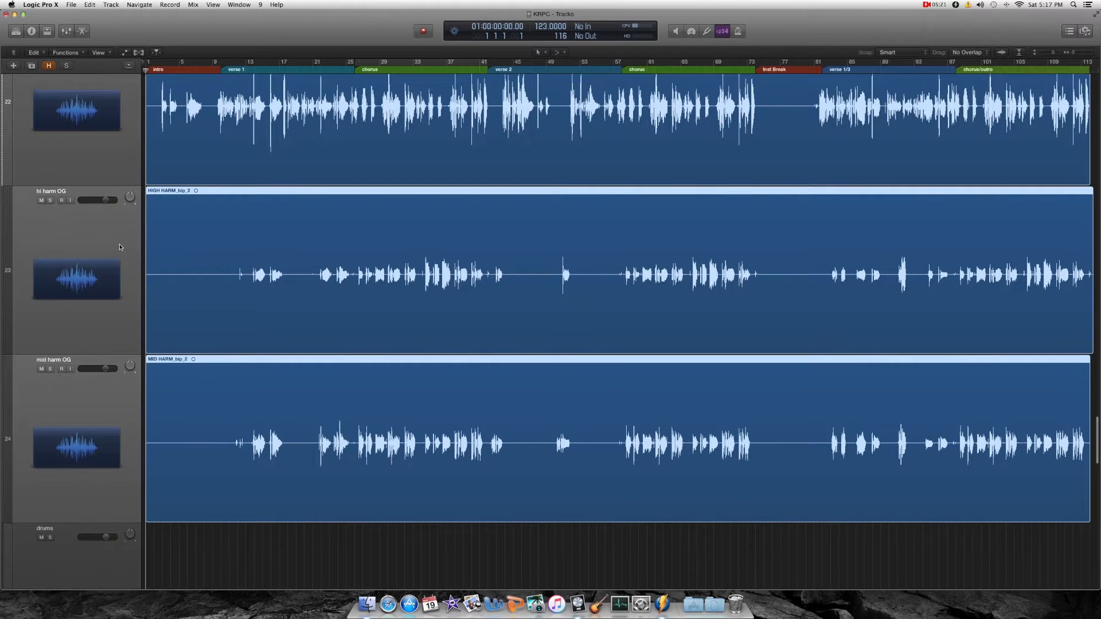
pyautogui.scroll(-1, 126, 243)
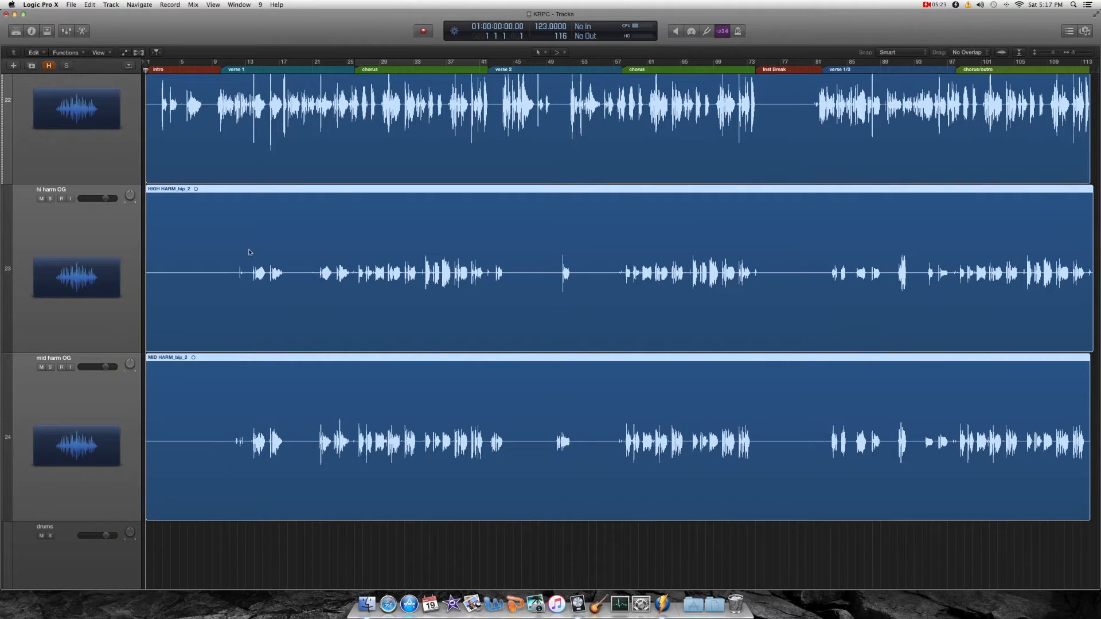
pyautogui.scroll(2, 439, 158)
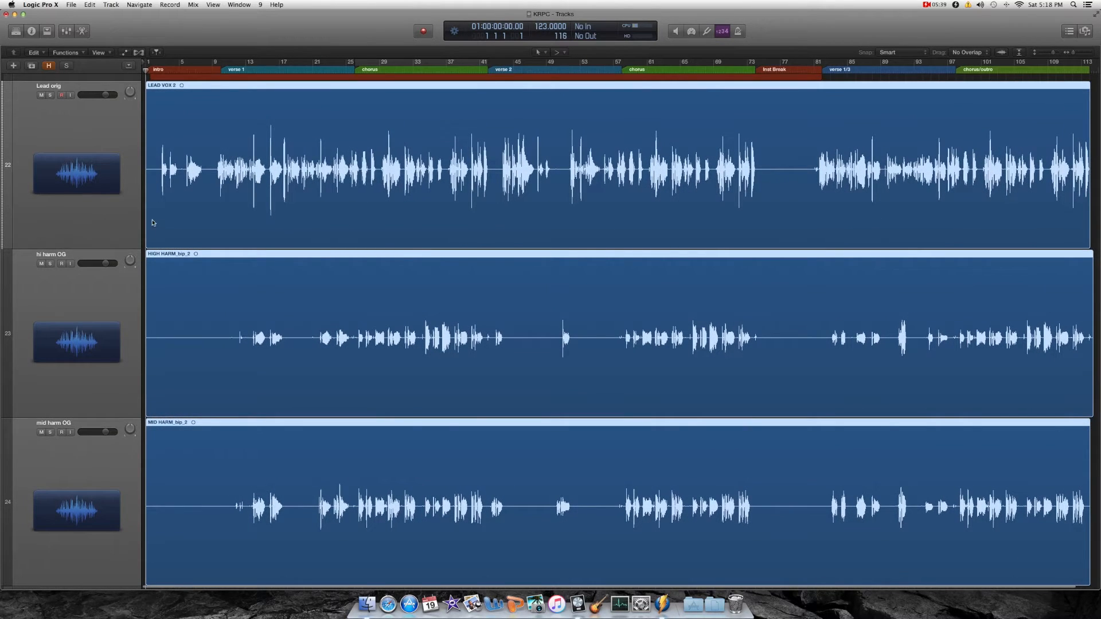
# - Trim the start of the Lead orig region to about bar 5, and return the playhead to the project start
pyautogui.click(143, 237)
pyautogui.moveTo(147, 241); pyautogui.dragTo(181, 234)
pyautogui.click(164, 207)
pyautogui.scroll(-4, 209, 197)
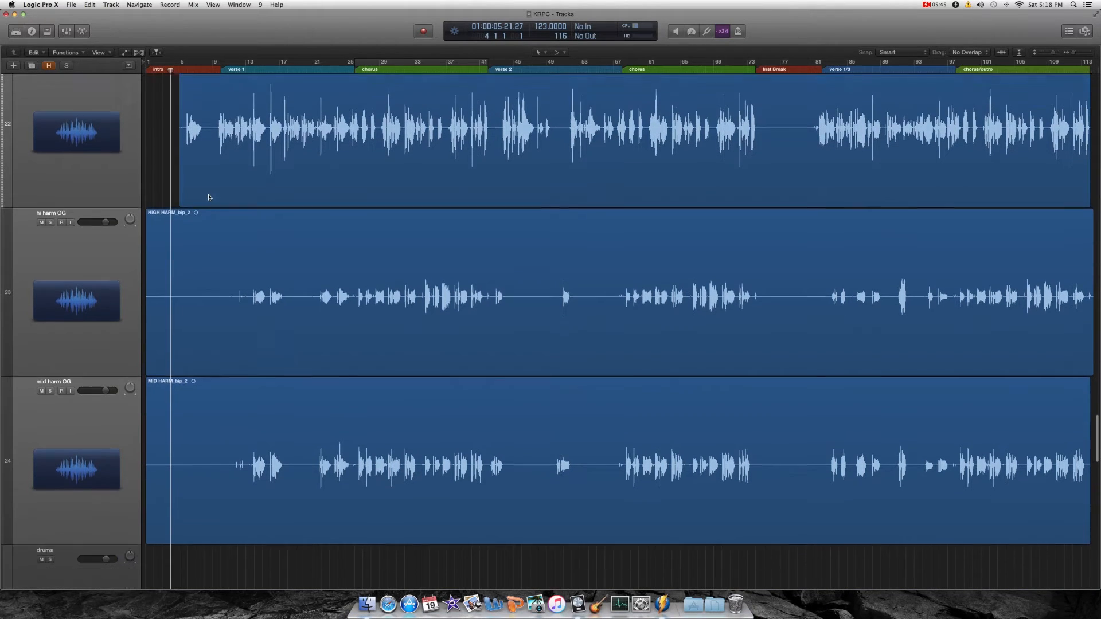
pyautogui.scroll(2, 209, 198)
pyautogui.press('Return')
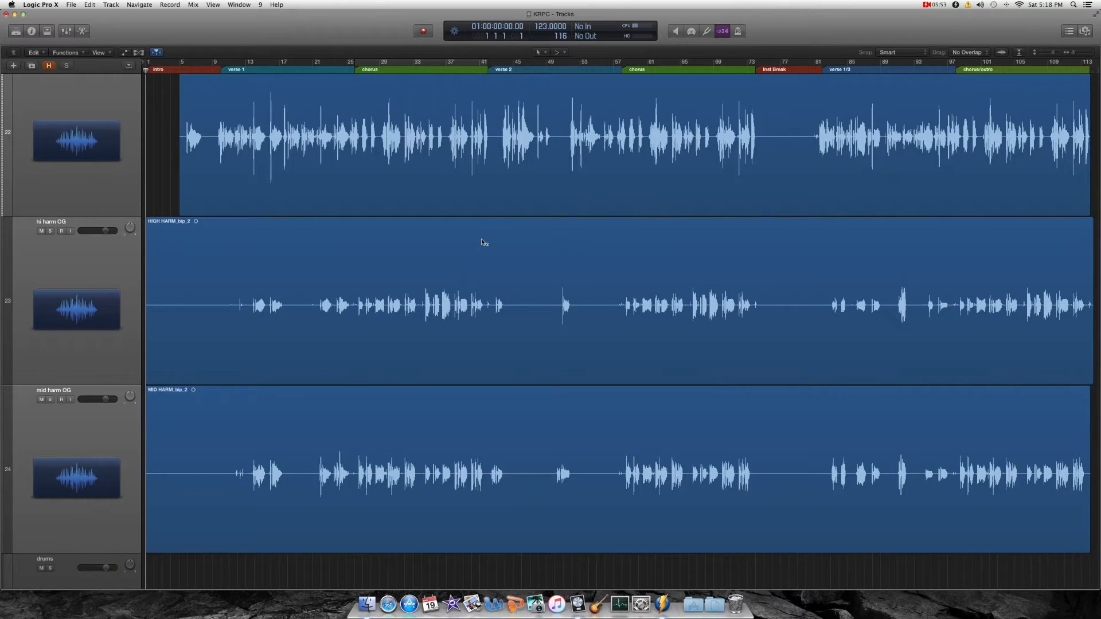
# - Play a short passage from the start of verse 2 at bar 42, and move the playhead to bar 29 in the first chorus
pyautogui.press('super+Left')
pyautogui.press('super+Up')
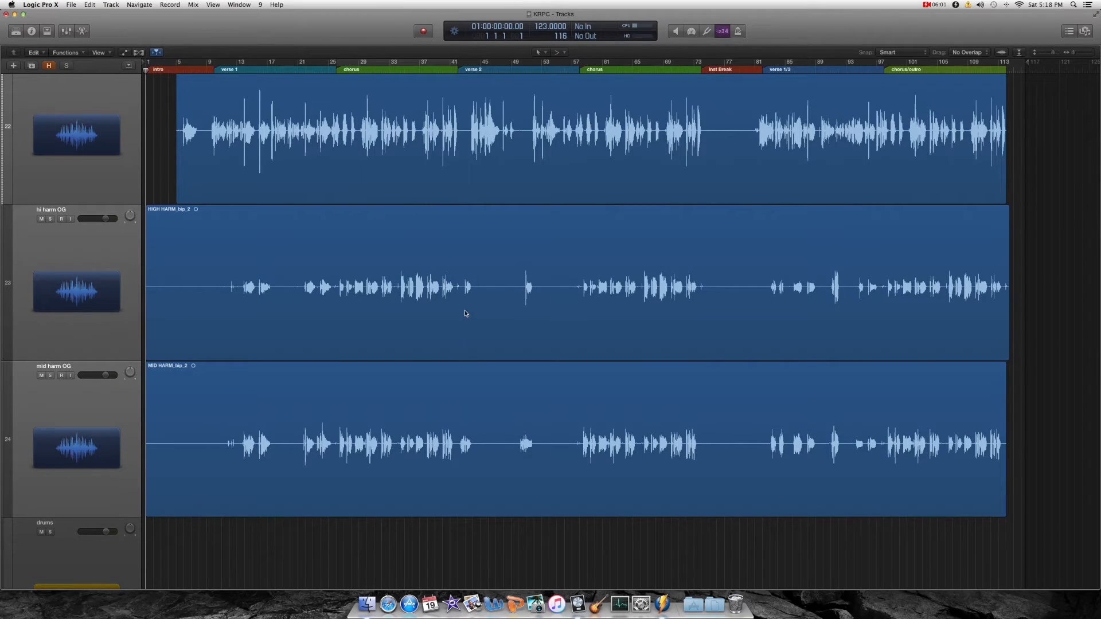
pyautogui.click(468, 70)
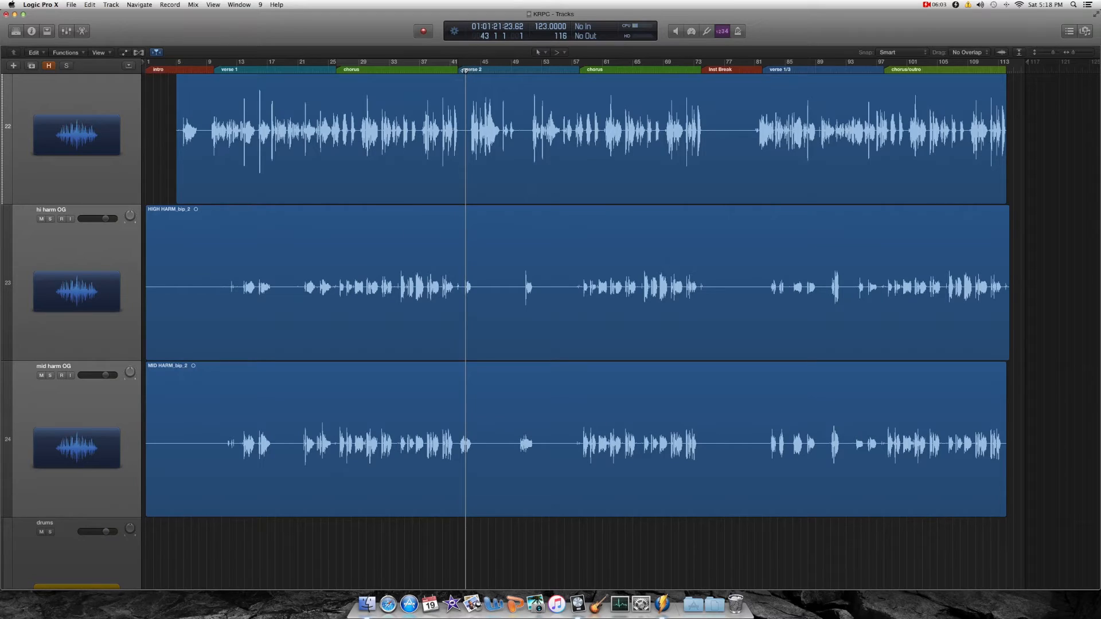
pyautogui.click(459, 70)
pyautogui.press('space')
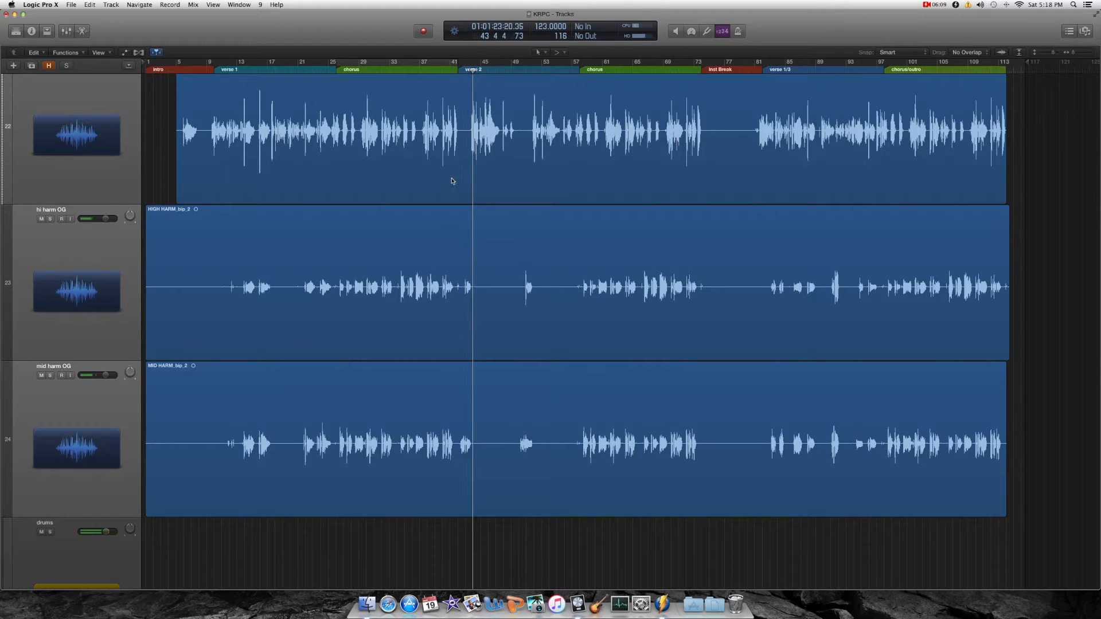
pyautogui.click(458, 71)
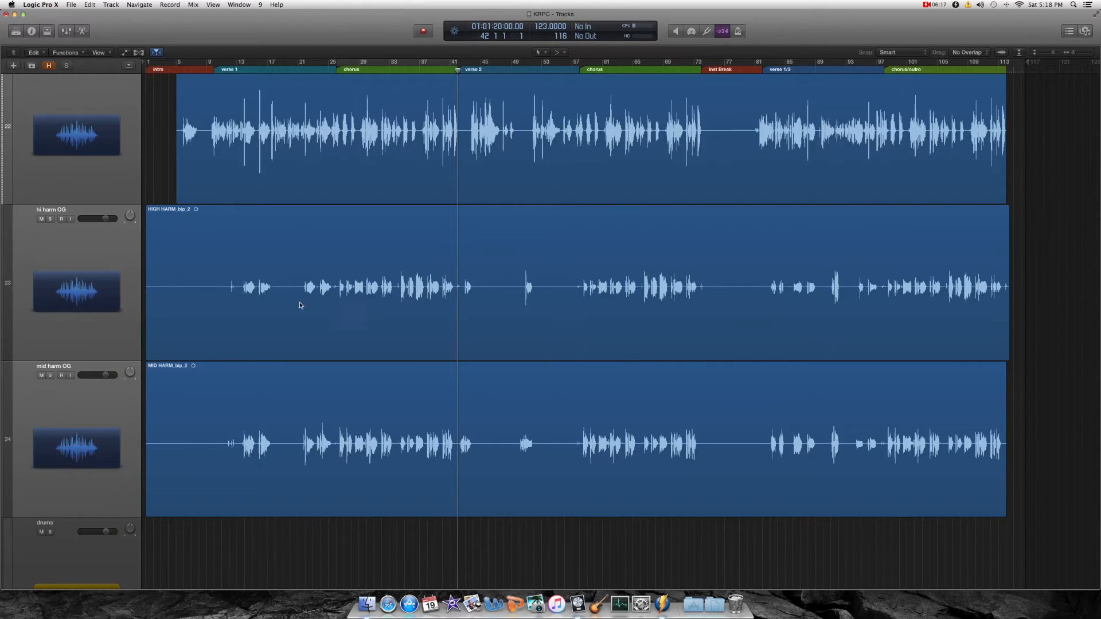
pyautogui.click(360, 70)
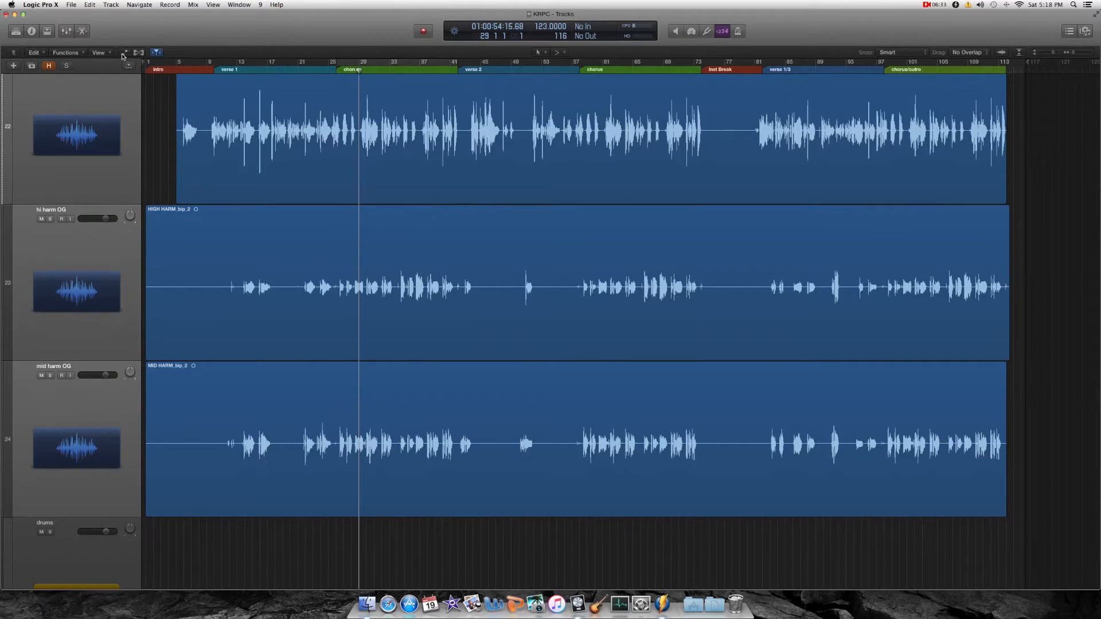
# - Show track automation and raise the hi harm OG volume curve to about +1.8 dB near the start of the first chorus
pyautogui.click(124, 53)
pyautogui.click(327, 260)
pyautogui.click(336, 257)
pyautogui.click(350, 257)
pyautogui.moveTo(351, 256); pyautogui.dragTo(351, 246)
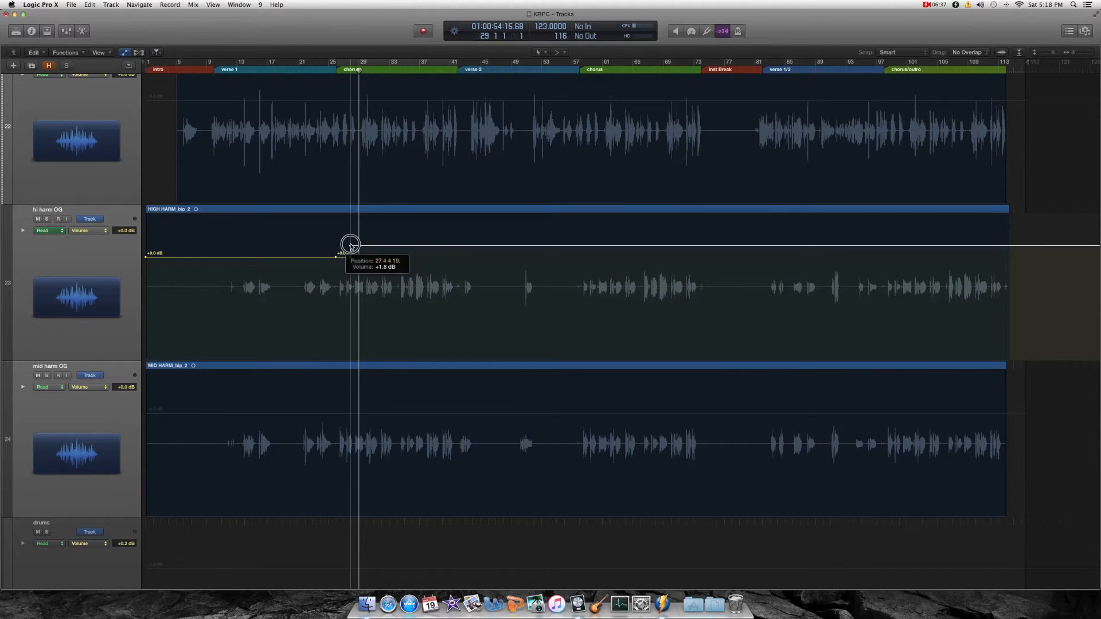
# - Undo the volume automation edits on the hi harm OG track and hide track automation
pyautogui.press('super+z')
pyautogui.press('super+z')
pyautogui.press('super+z')
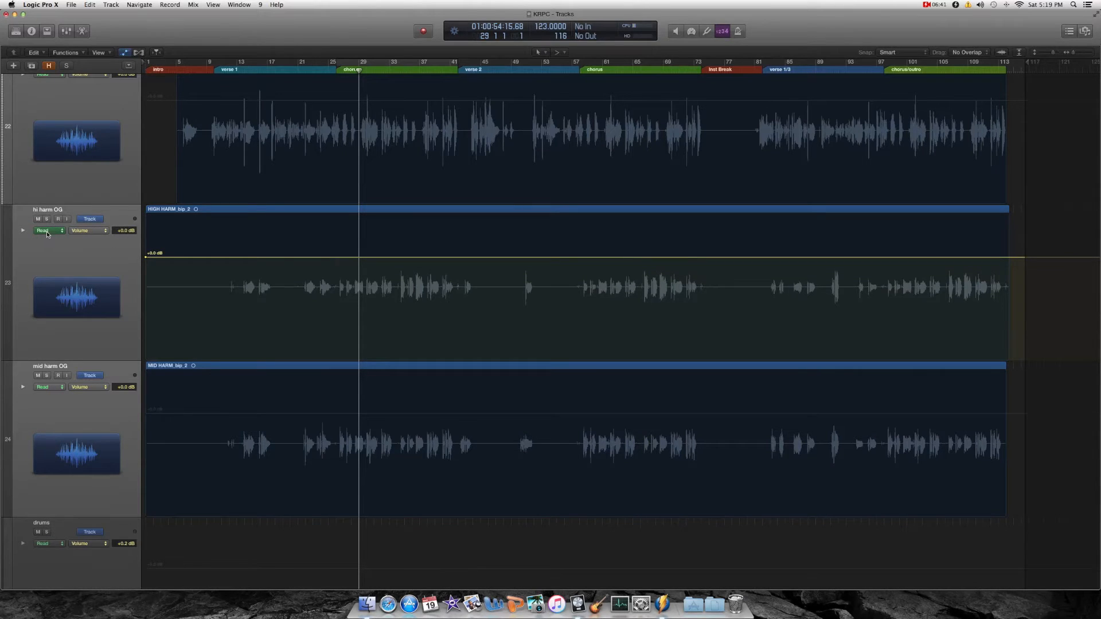
pyautogui.press('super+z')
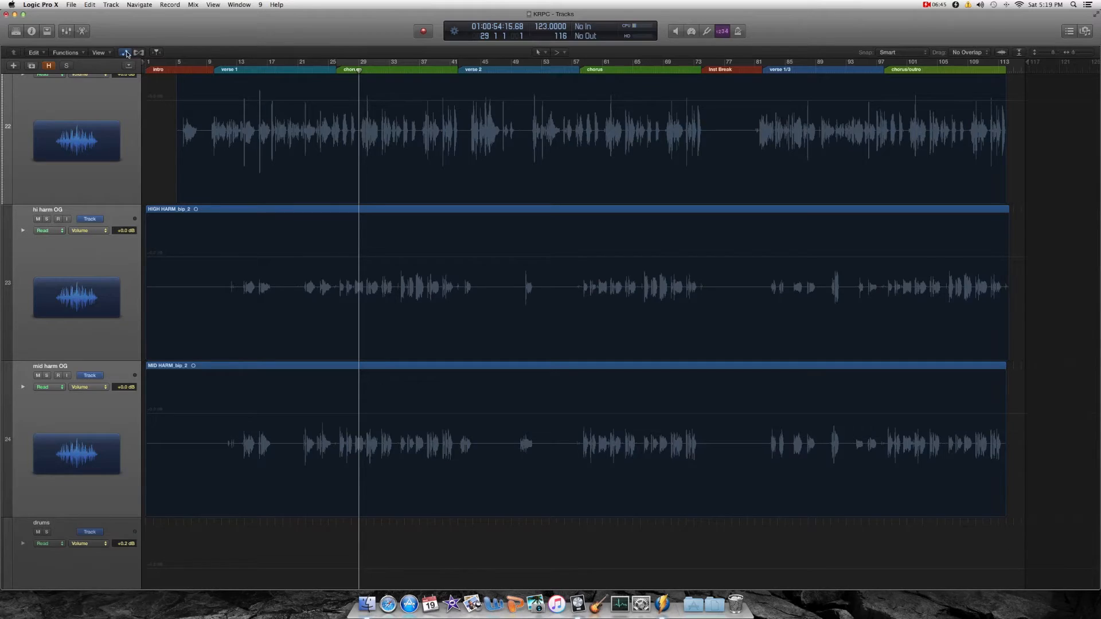
pyautogui.click(124, 52)
pyautogui.press('super+a')
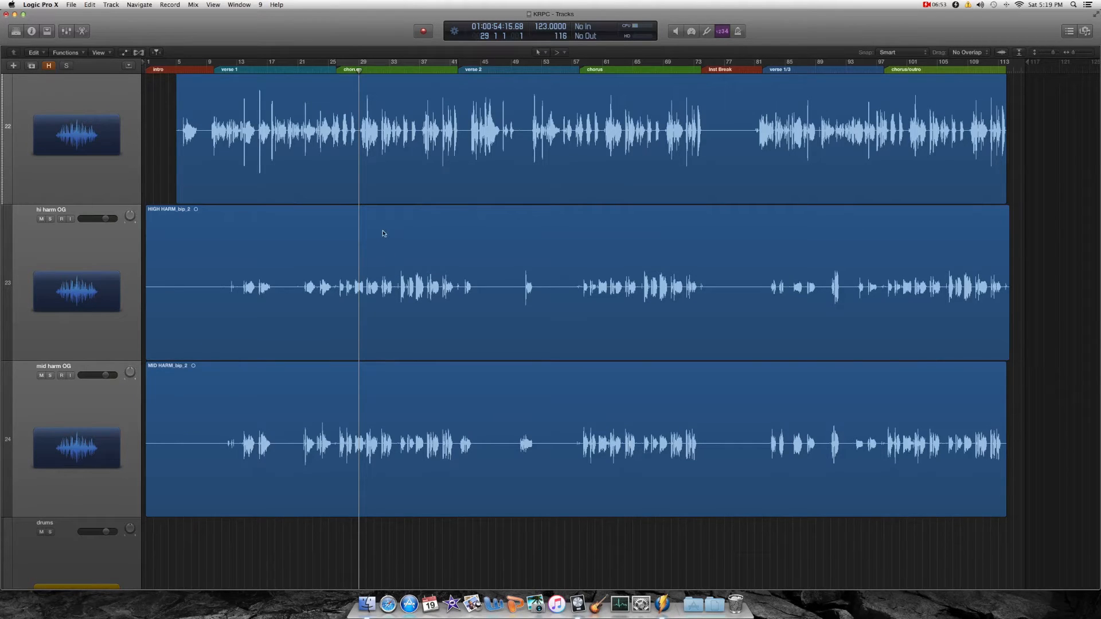
pyautogui.scroll(3, 380, 246)
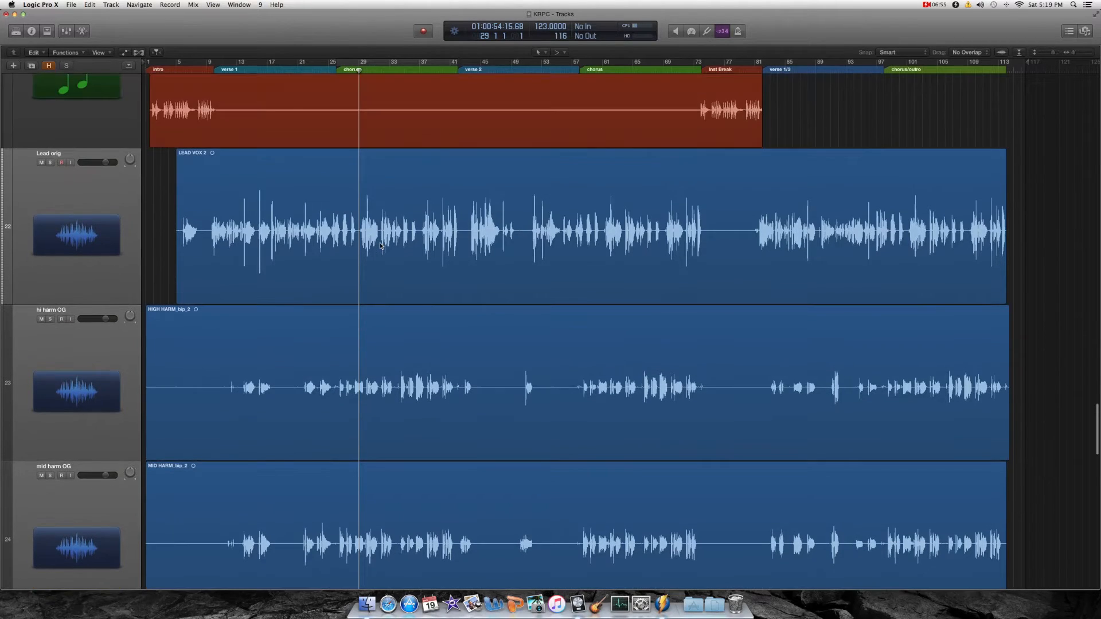
pyautogui.scroll(-5, 377, 244)
pyautogui.scroll(1, 377, 247)
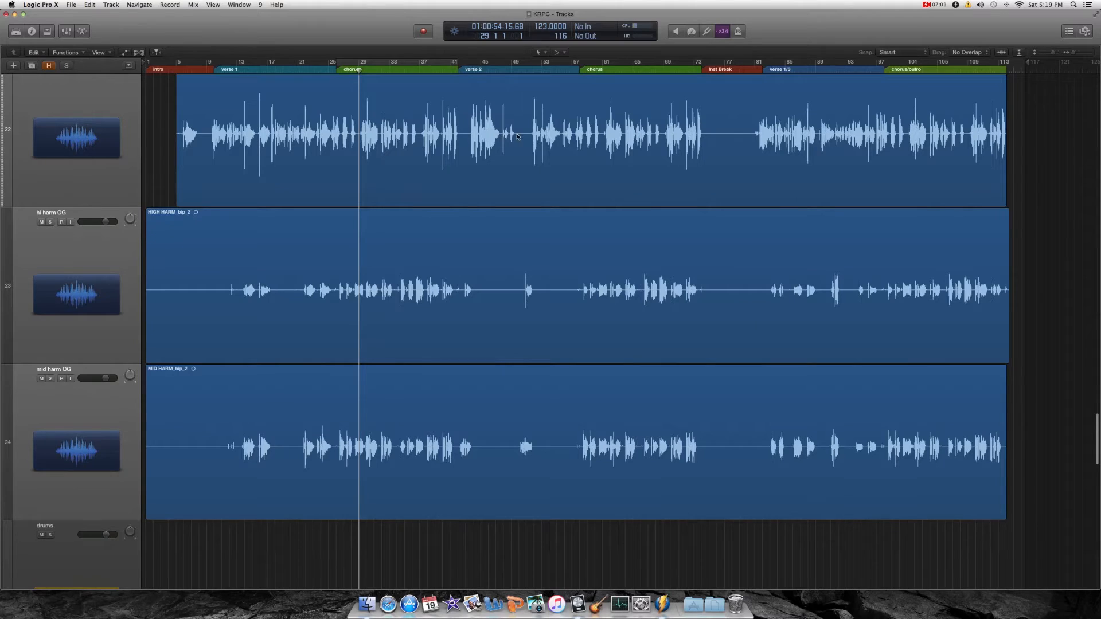
pyautogui.scroll(1, 507, 152)
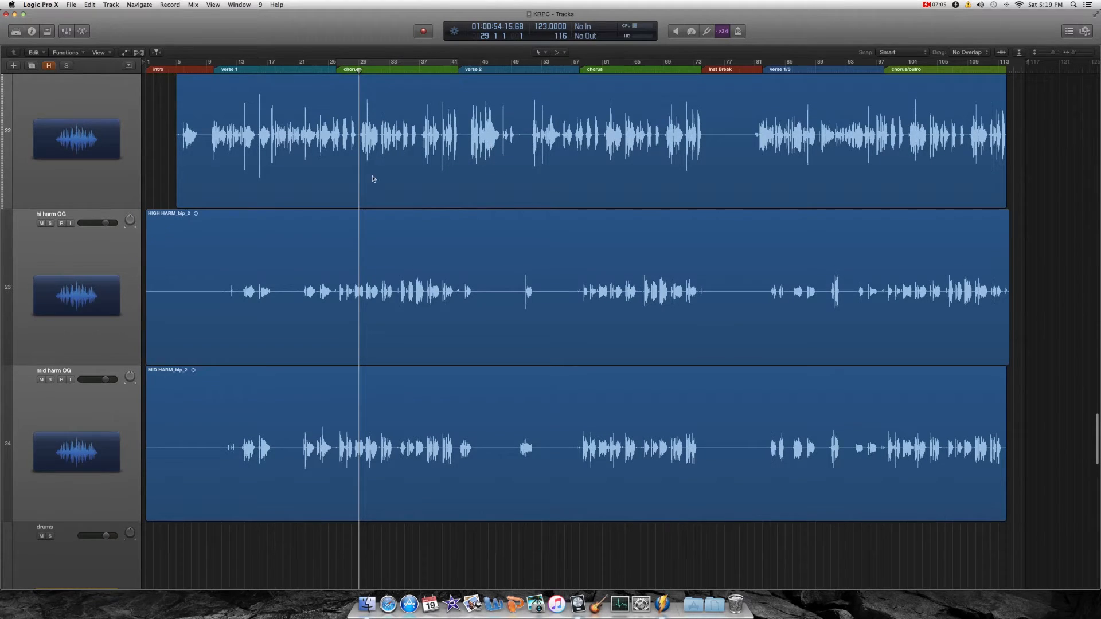
pyautogui.scroll(2, 372, 181)
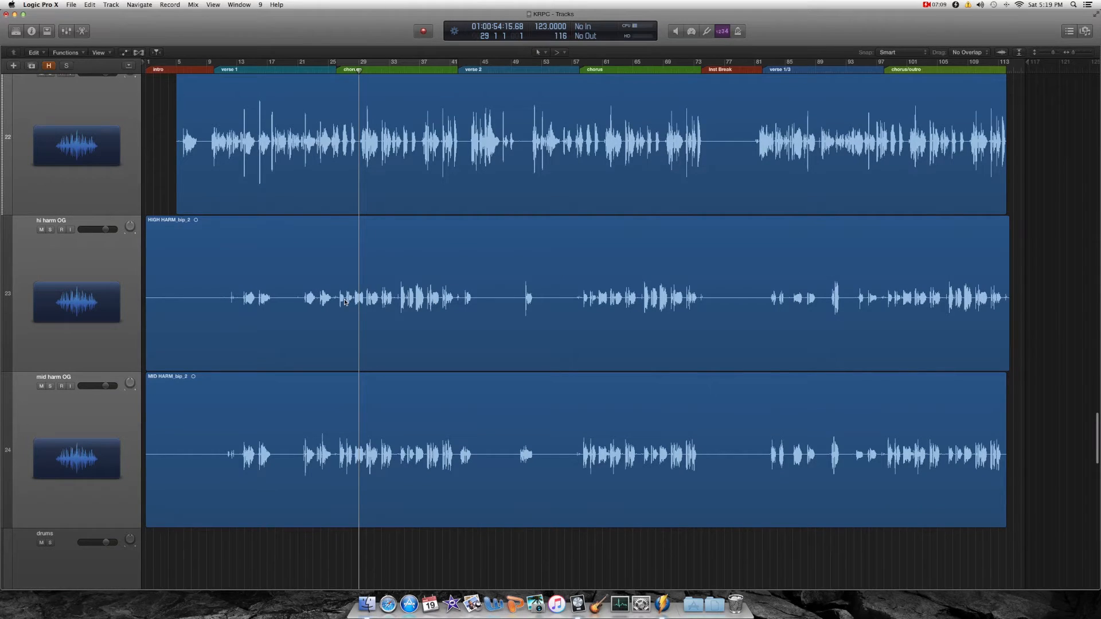
pyautogui.scroll(4, 297, 228)
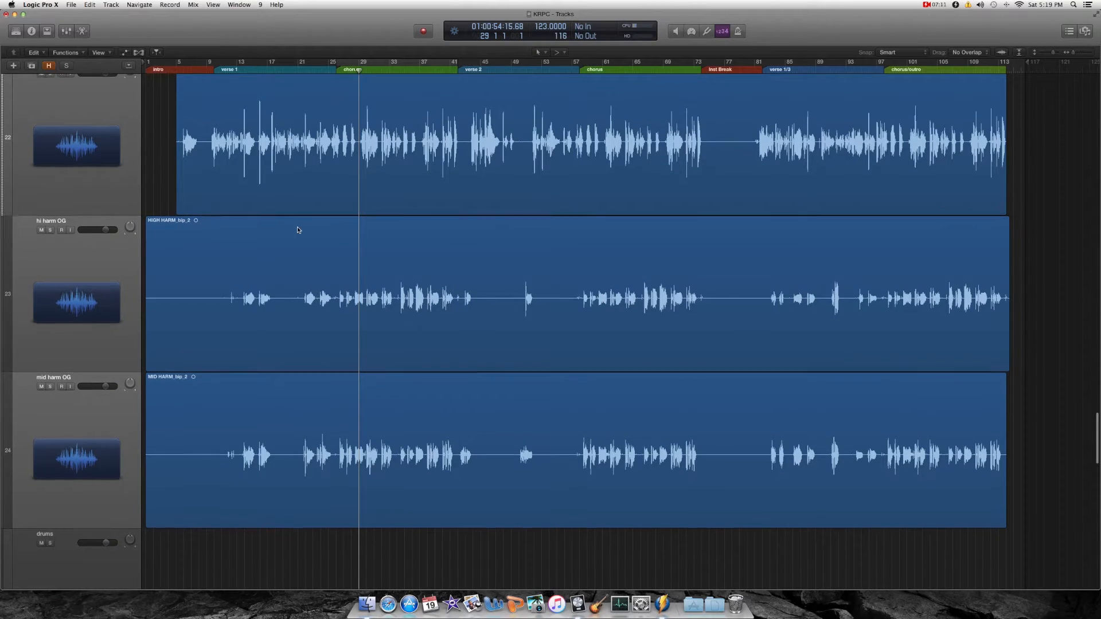
# - Reveal the hidden tracks and reduce the vertical zoom to fit the original vocals and the muted vocal tracks below them
pyautogui.click(49, 66)
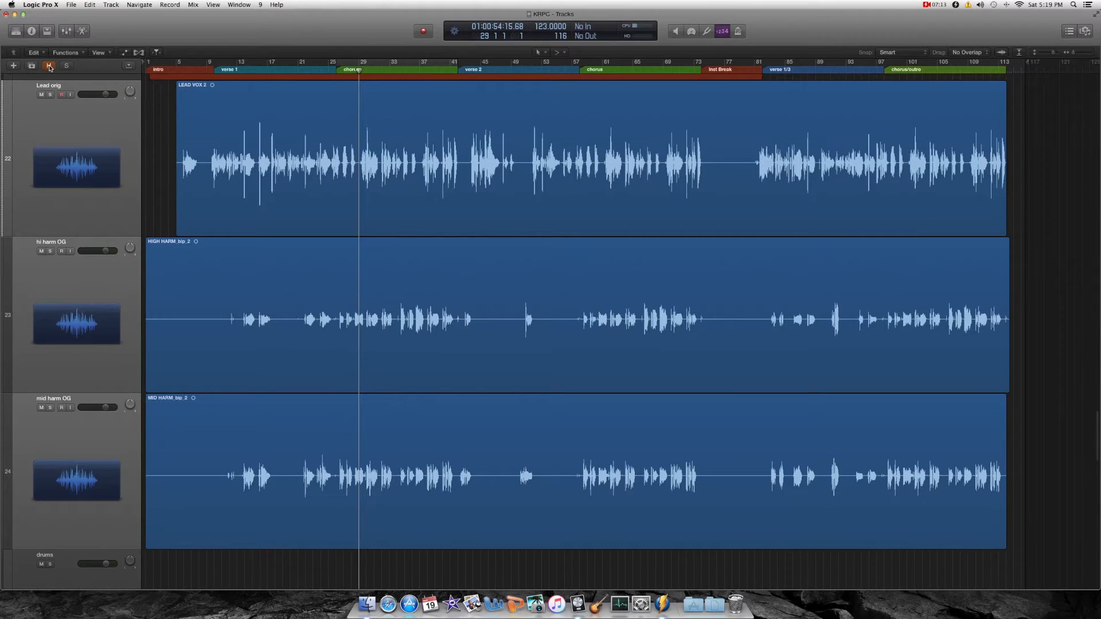
pyautogui.scroll(-10, 123, 332)
pyautogui.scroll(-10, 126, 324)
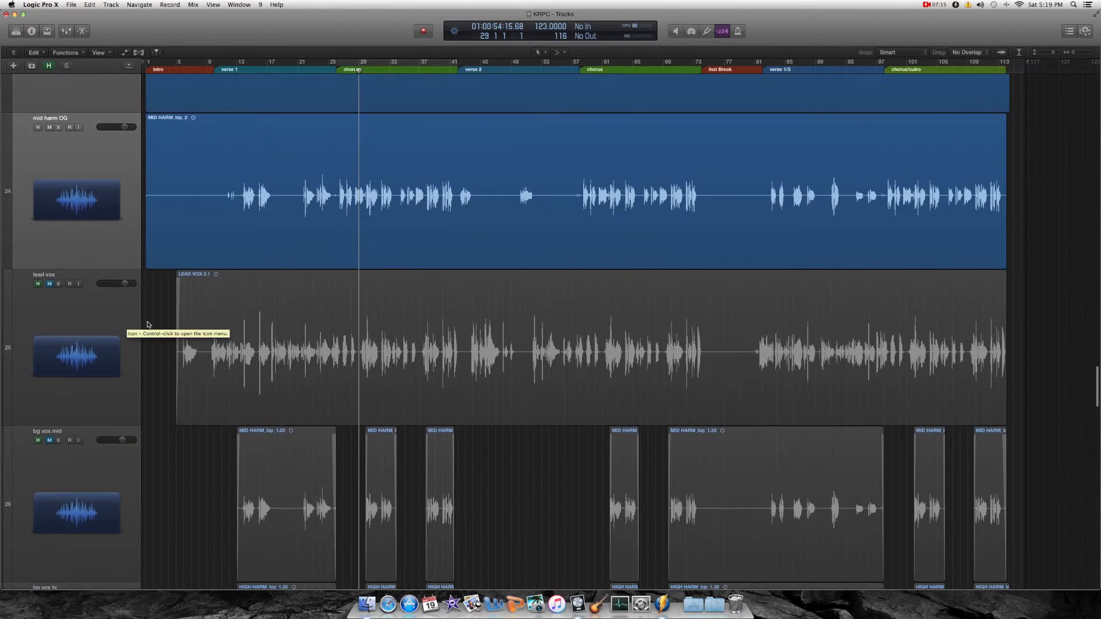
pyautogui.press('super+Up')
pyautogui.press('super+Up')
pyautogui.press('super+Up')
pyautogui.press('super+Up')
pyautogui.press('super+Up')
pyautogui.press('super+Up')
pyautogui.press('super+Up')
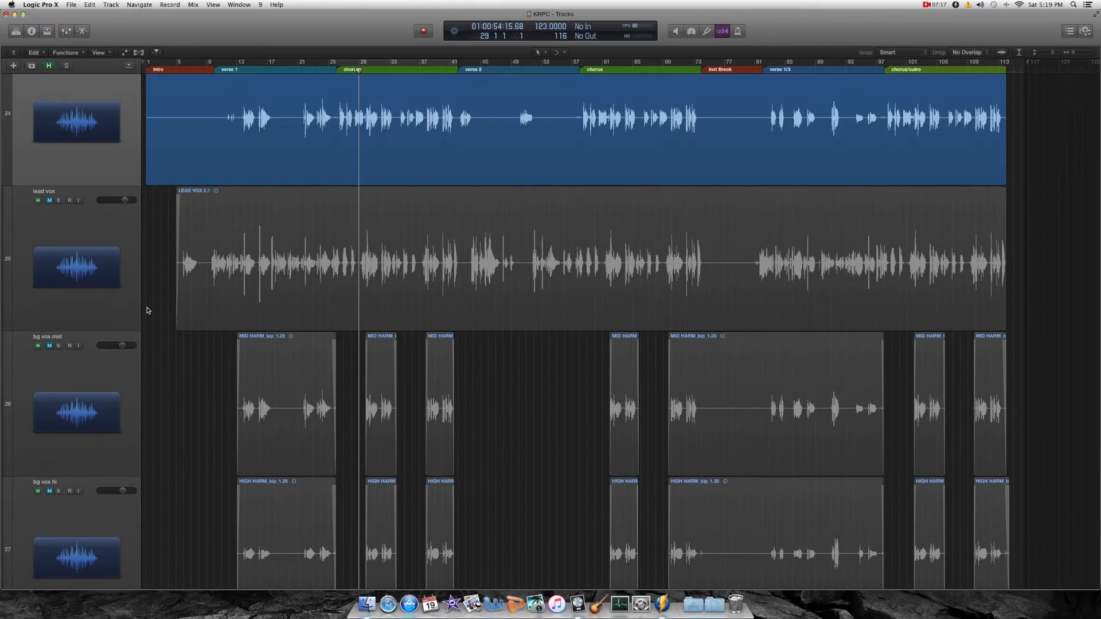
pyautogui.press('super+Up')
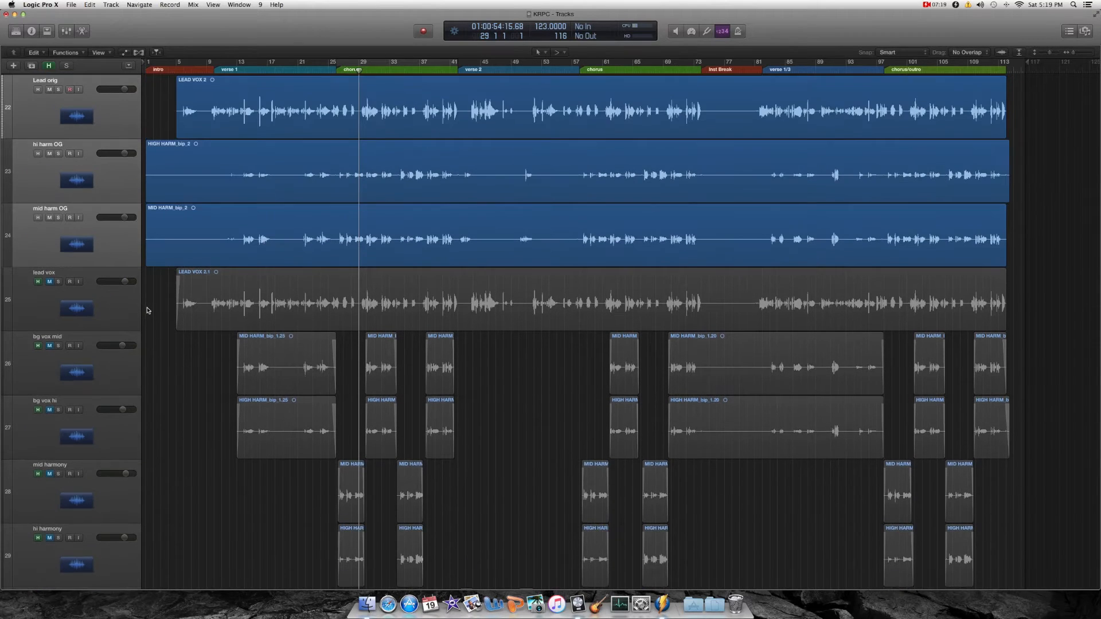
# - Examine how the muted lead, background and harmony vocal tracks, down to hi harmony 2, are split by song section
pyautogui.scroll(-3, 167, 304)
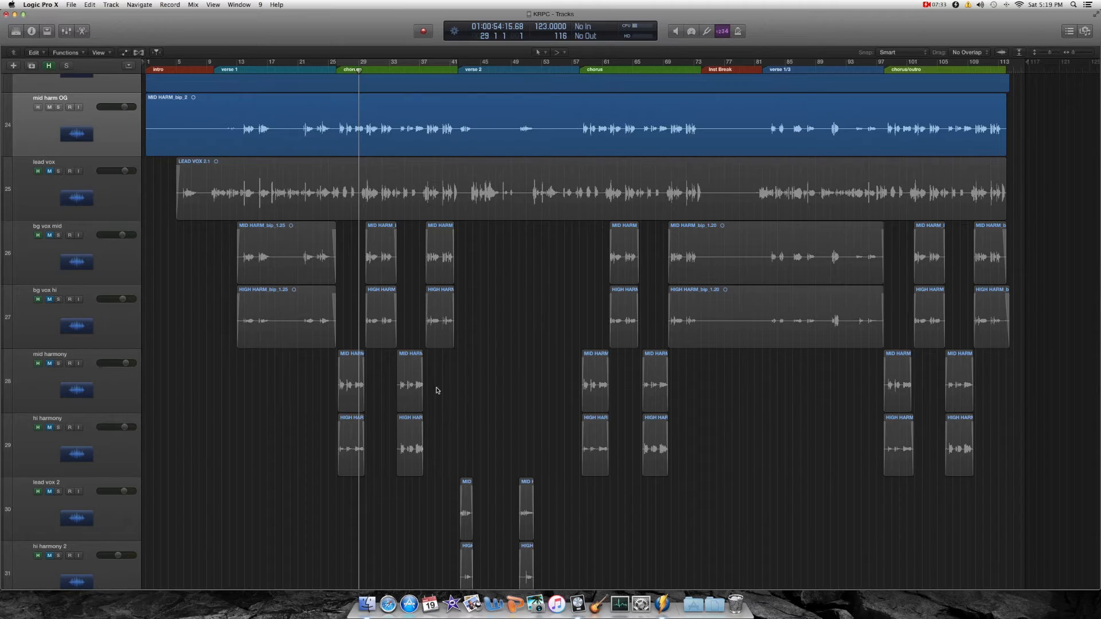
pyautogui.scroll(-3, 413, 401)
pyautogui.scroll(2, 410, 399)
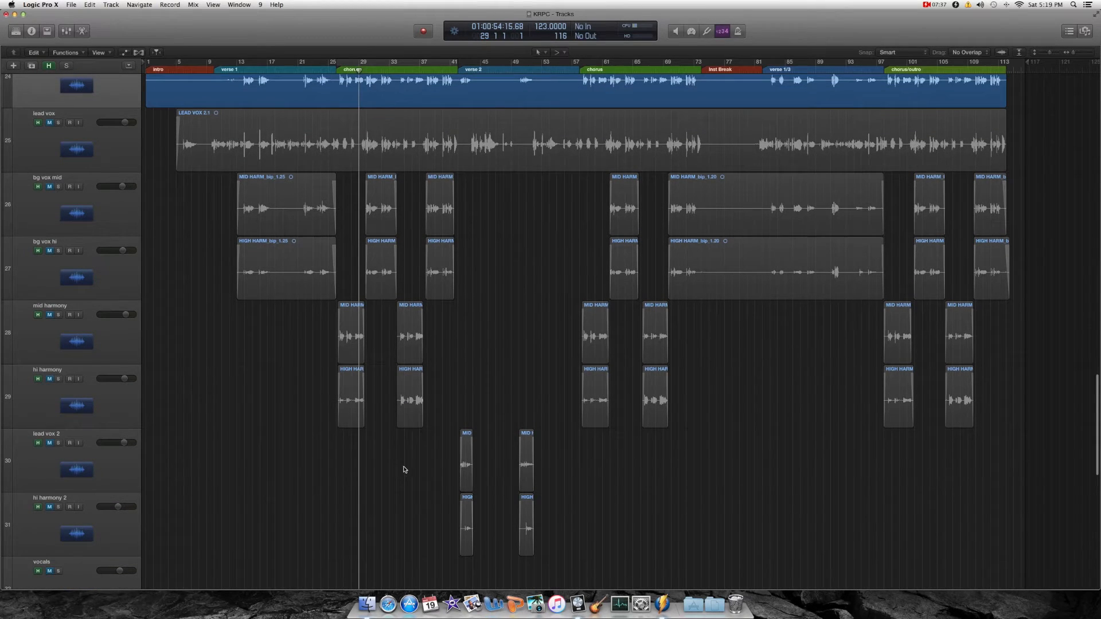
pyautogui.scroll(-3, 568, 482)
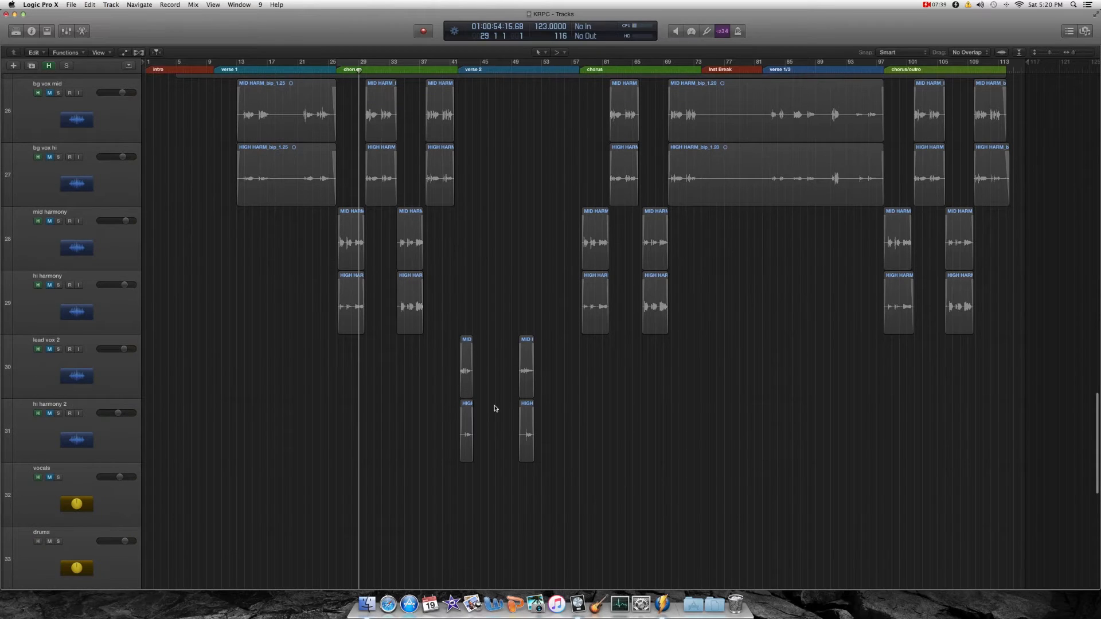
pyautogui.scroll(1, 493, 410)
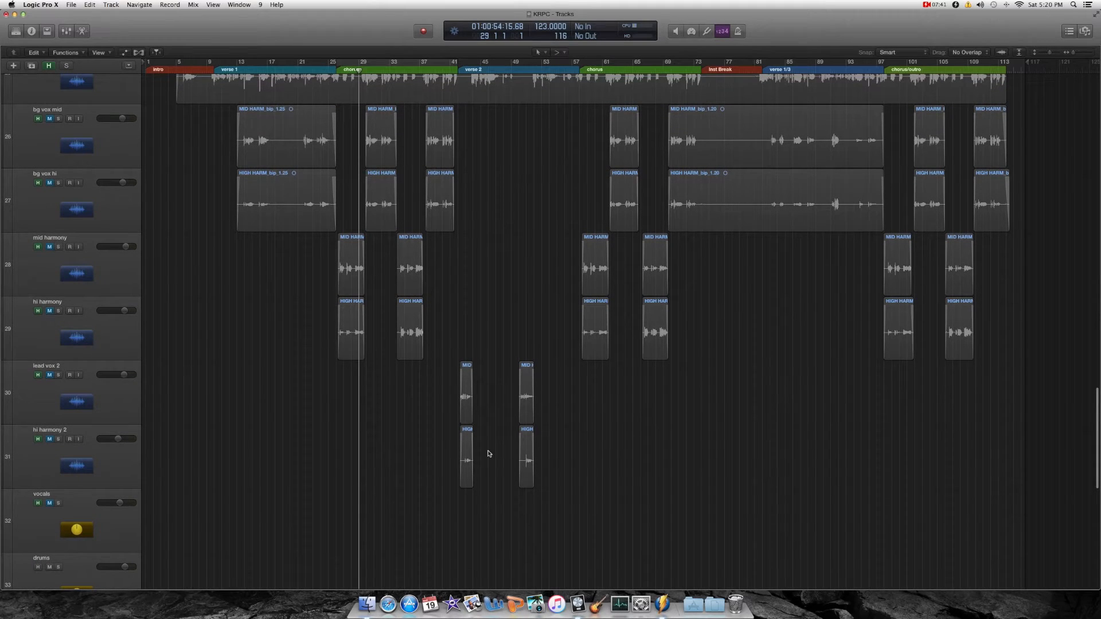
pyautogui.scroll(2, 482, 386)
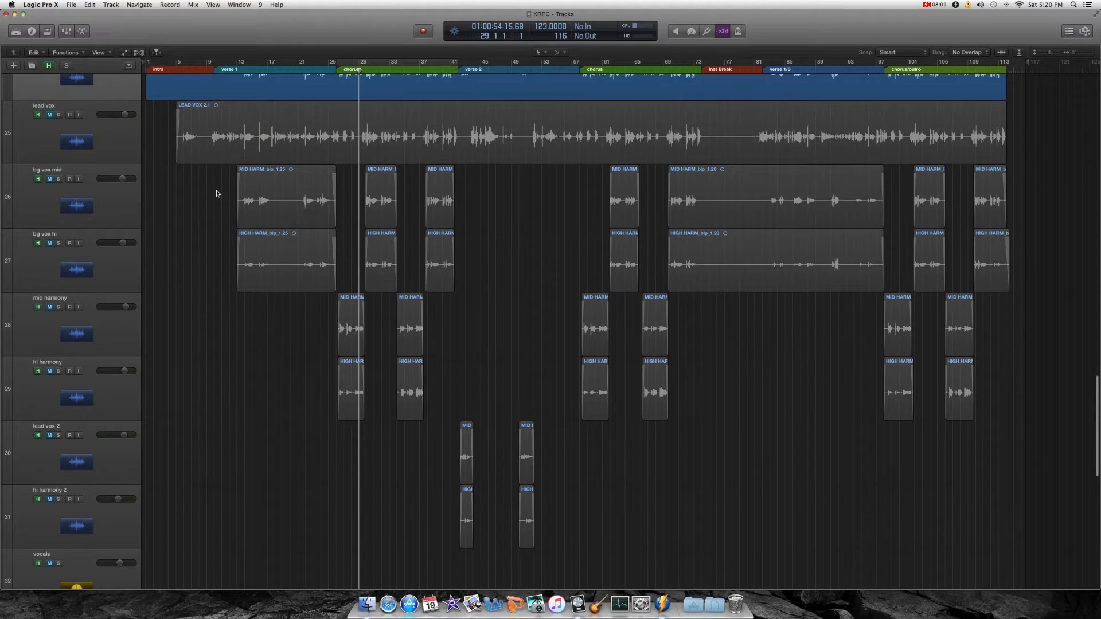
# - Mute the Lead orig, hi harm OG and mid harm OG tracks
pyautogui.scroll(3, 212, 204)
pyautogui.scroll(5, 213, 205)
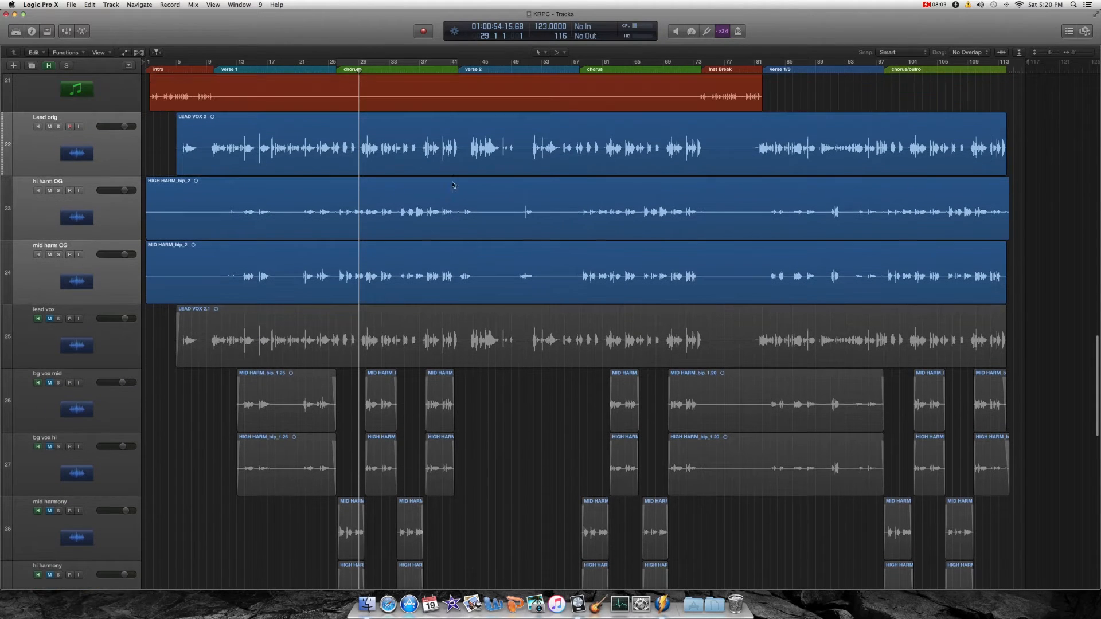
pyautogui.click(50, 127)
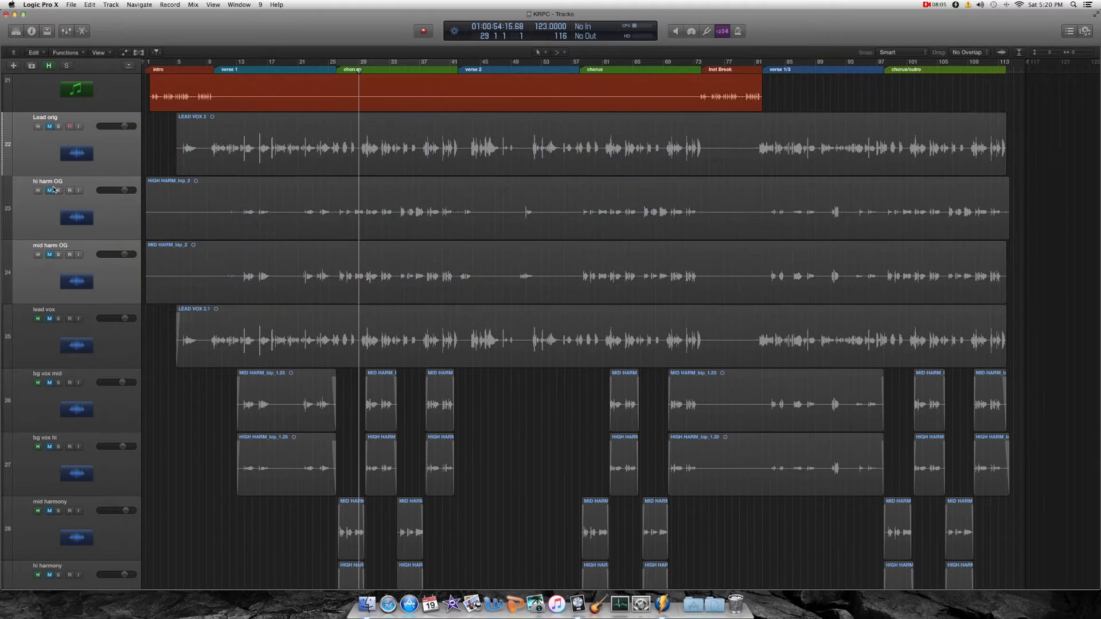
# - Unmute the lead vox, bg vox mid, bg vox hi, mid harmony, hi harmony, lead vox 2, hi harmony 2 and vocals tracks
pyautogui.scroll(-4, 59, 198)
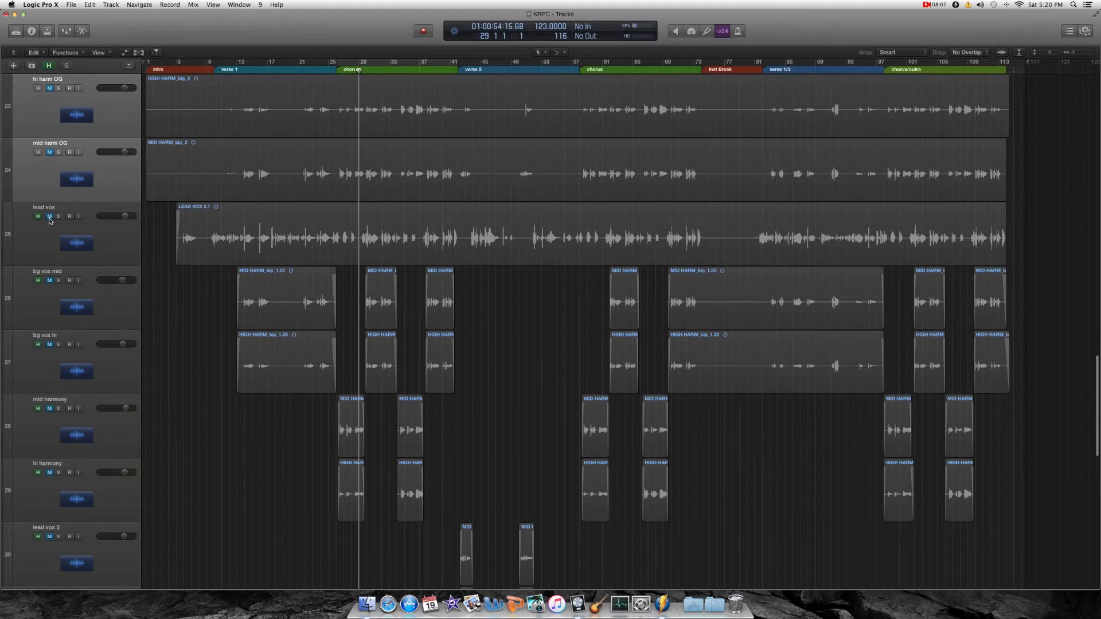
pyautogui.click(49, 216)
pyautogui.click(49, 281)
pyautogui.click(49, 344)
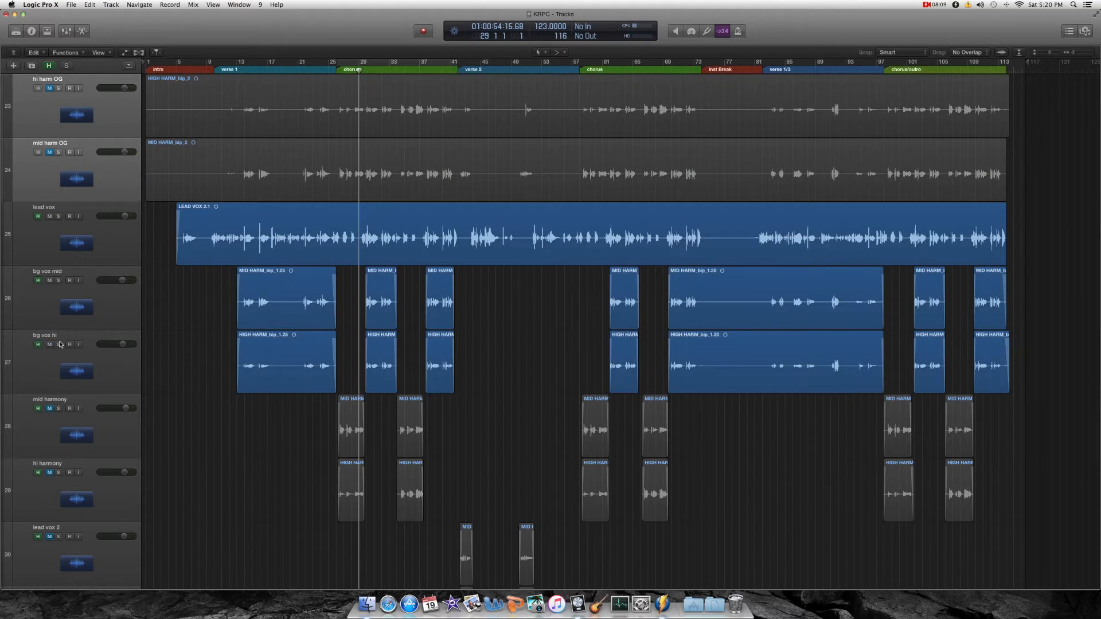
pyautogui.scroll(-5, 50, 348)
pyautogui.click(50, 290)
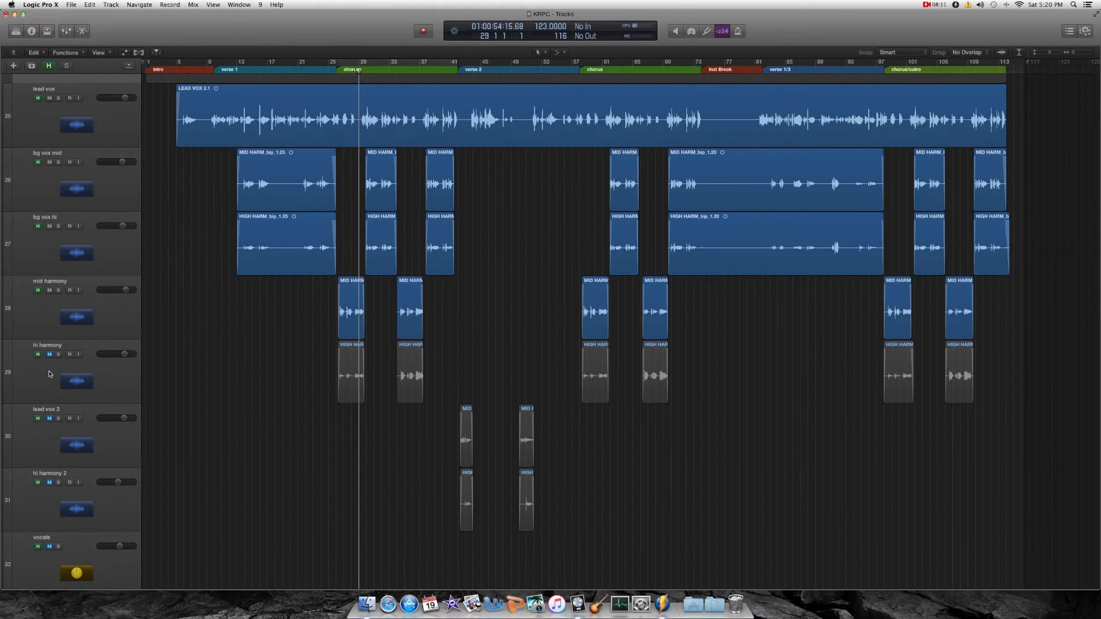
pyautogui.click(49, 355)
pyautogui.click(49, 419)
pyautogui.click(49, 483)
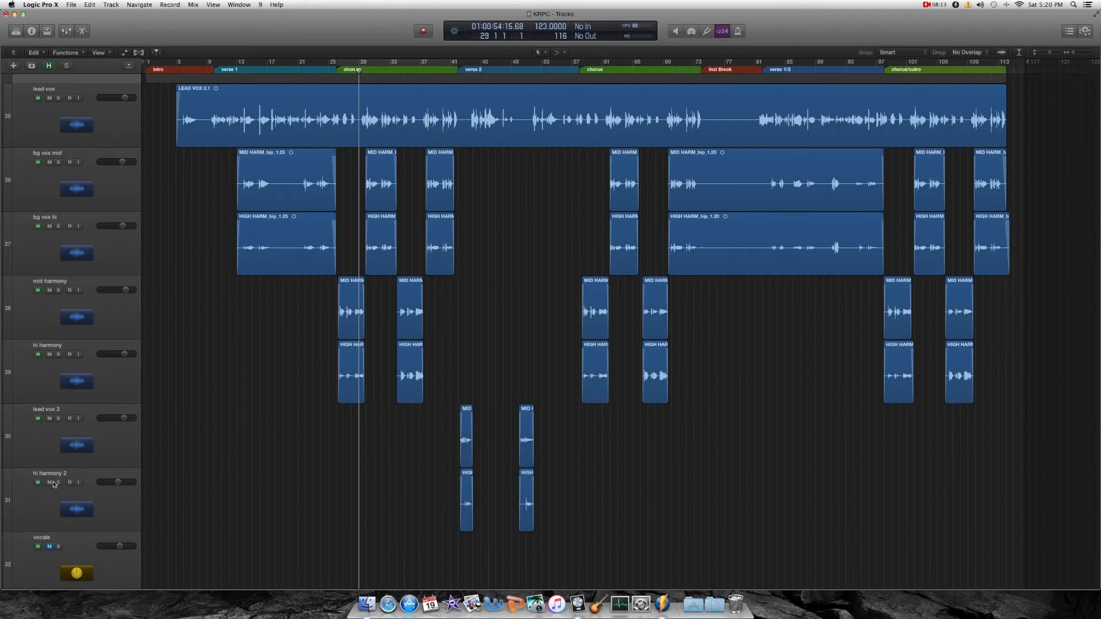
pyautogui.scroll(-4, 208, 441)
pyautogui.click(50, 457)
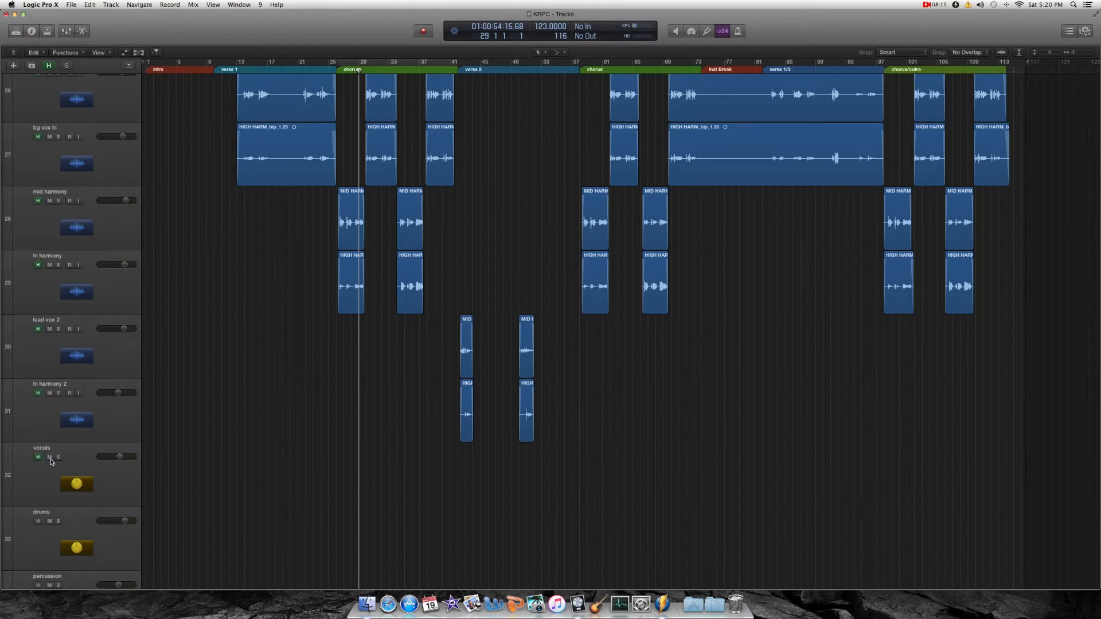
# - Select the lead vox region and place the playhead at its start on bar 5
pyautogui.scroll(3, 225, 449)
pyautogui.scroll(3, 330, 193)
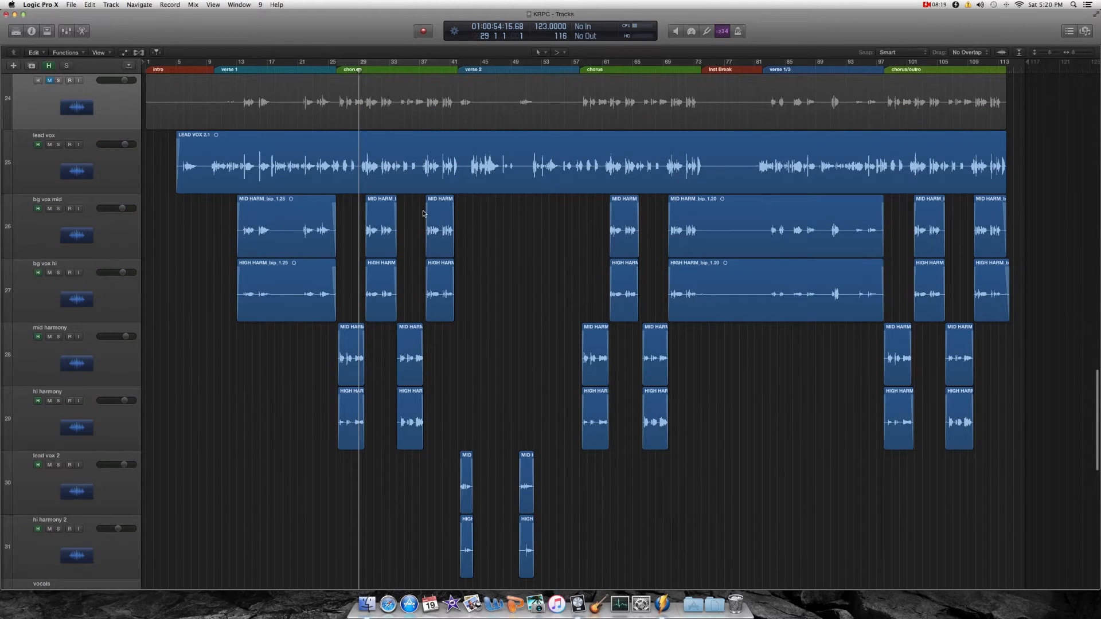
pyautogui.click(195, 158)
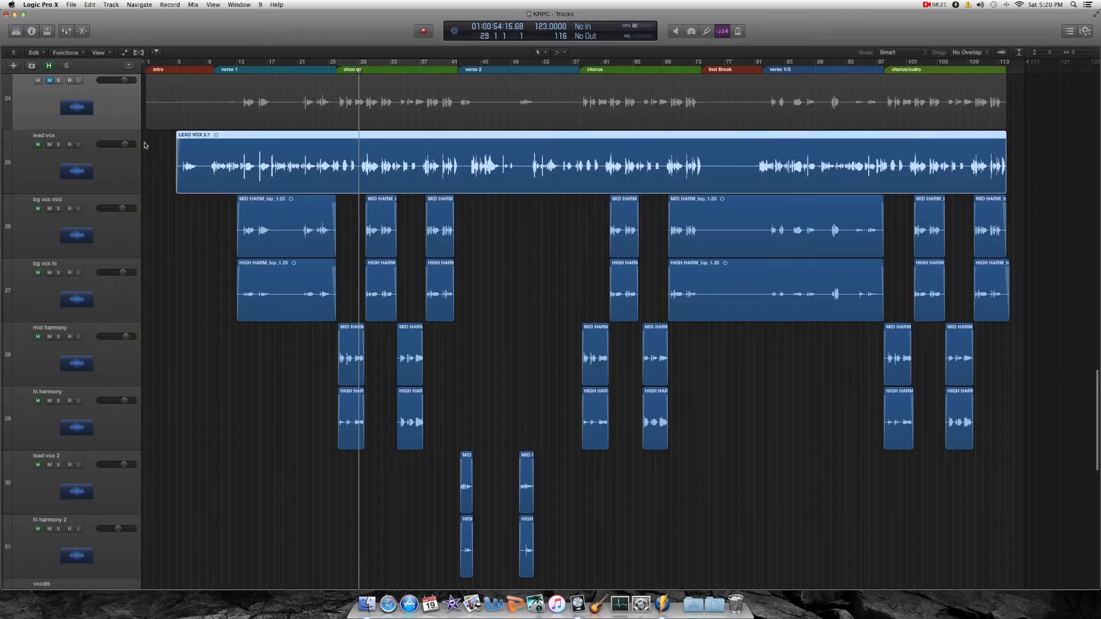
pyautogui.click(177, 72)
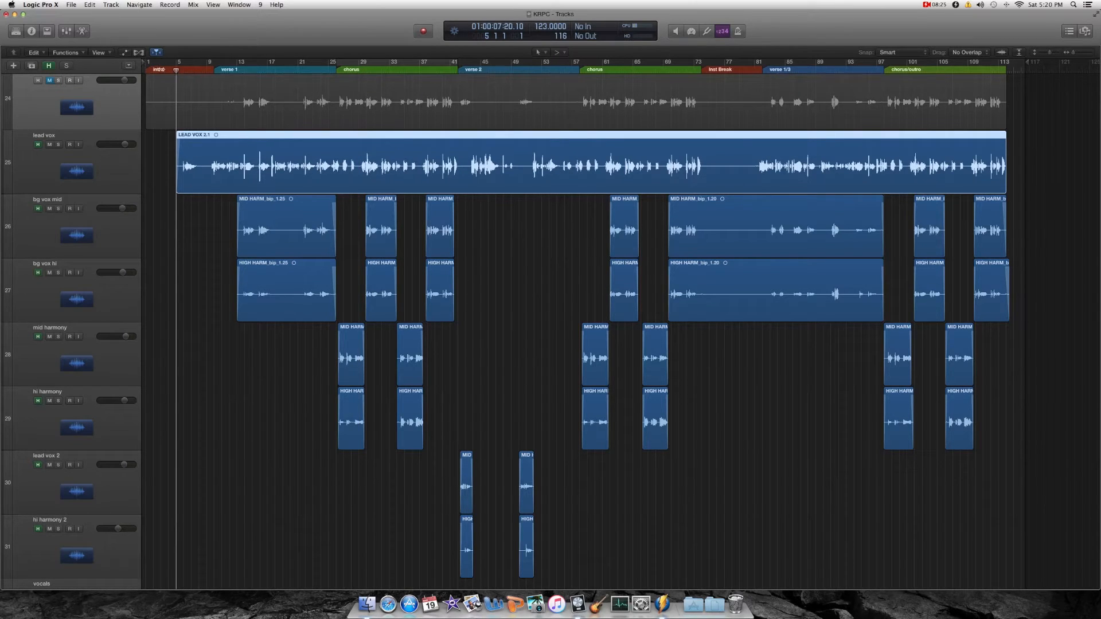
# - Show the mixer below the tracks and select the lead vox channel strip among the vocal channels
pyautogui.click(70, 32)
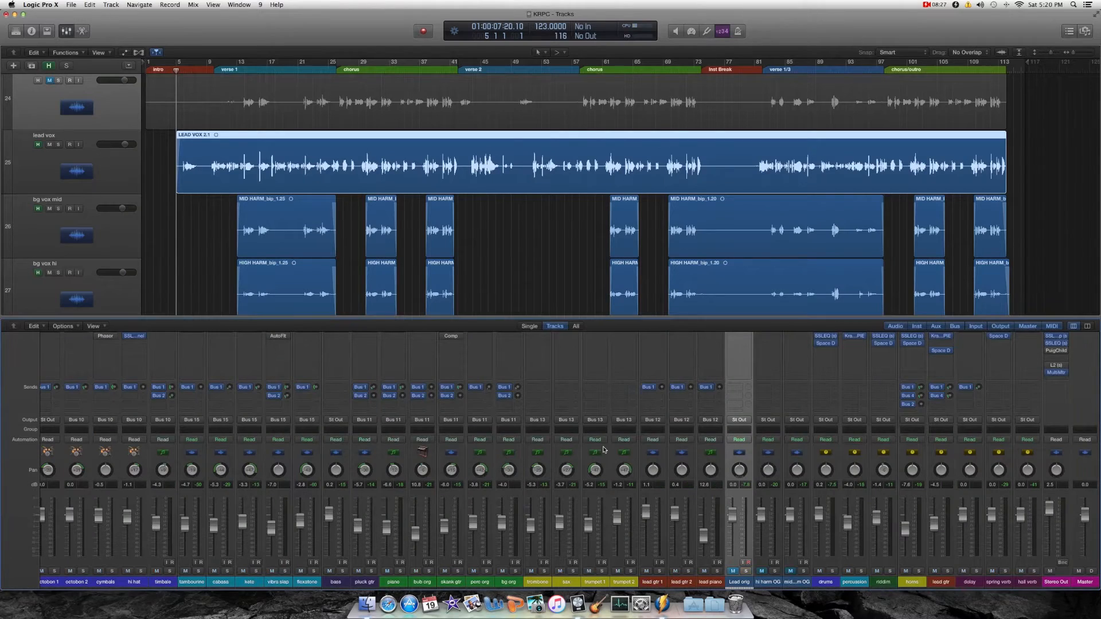
pyautogui.scroll(3, 653, 458)
pyautogui.scroll(-1, 682, 457)
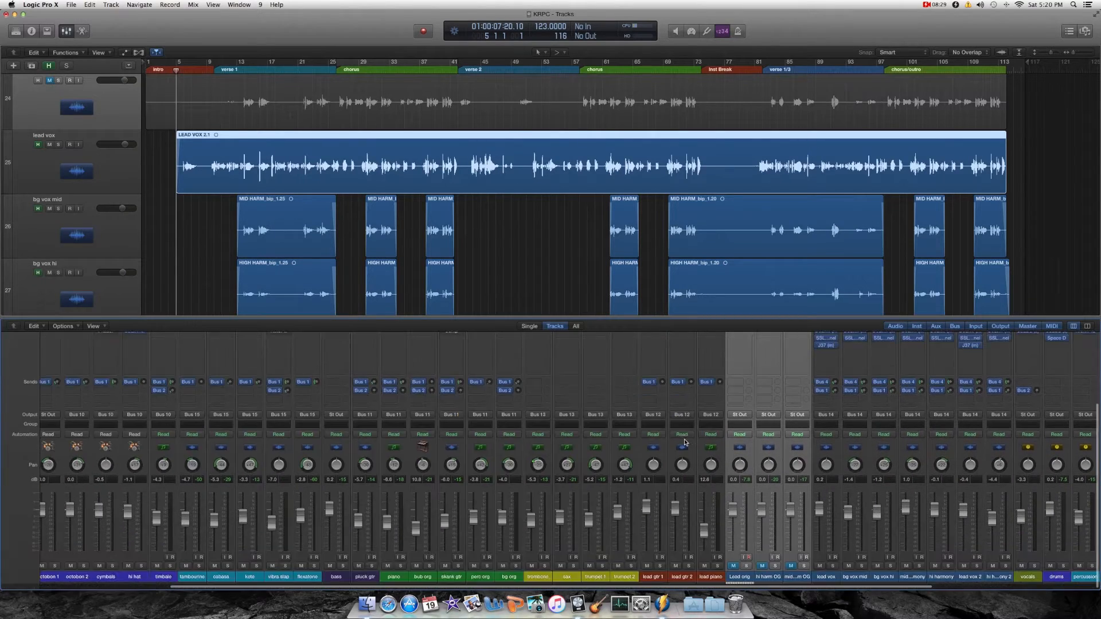
pyautogui.hscroll(6, 636, 552)
pyautogui.scroll(-2, 637, 552)
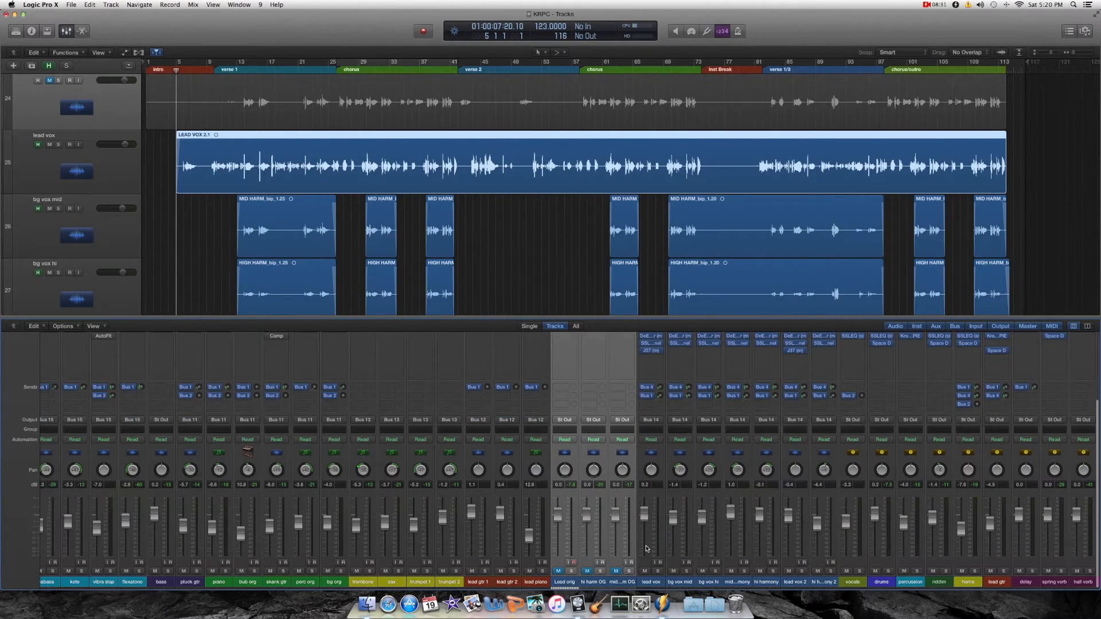
pyautogui.click(652, 583)
pyautogui.hscroll(2, 642, 584)
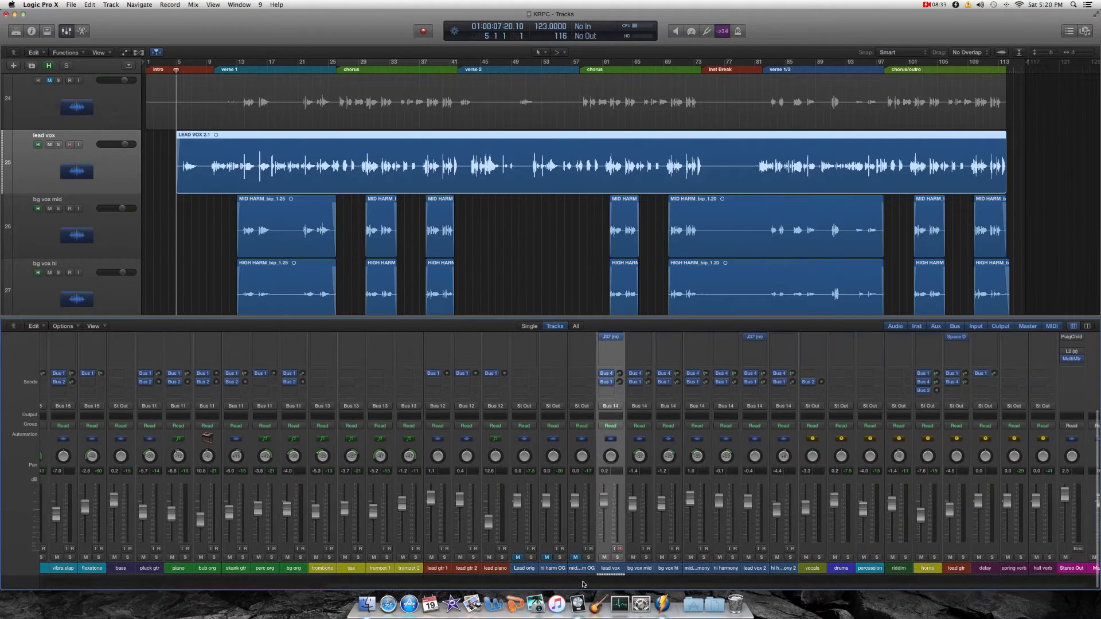
# - Delete the Lead orig, hi harm OG and mid harm OG channel strips from the mixer
pyautogui.keyDown('shift'); pyautogui.click(523, 582); pyautogui.keyUp('shift')
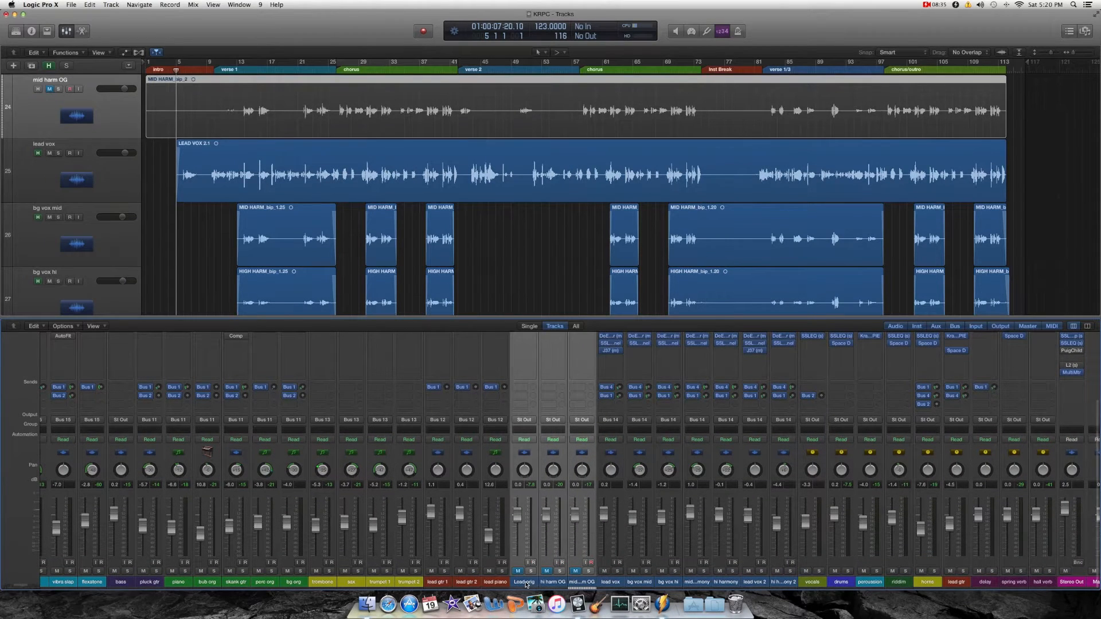
pyautogui.press('Delete')
pyautogui.click(548, 191)
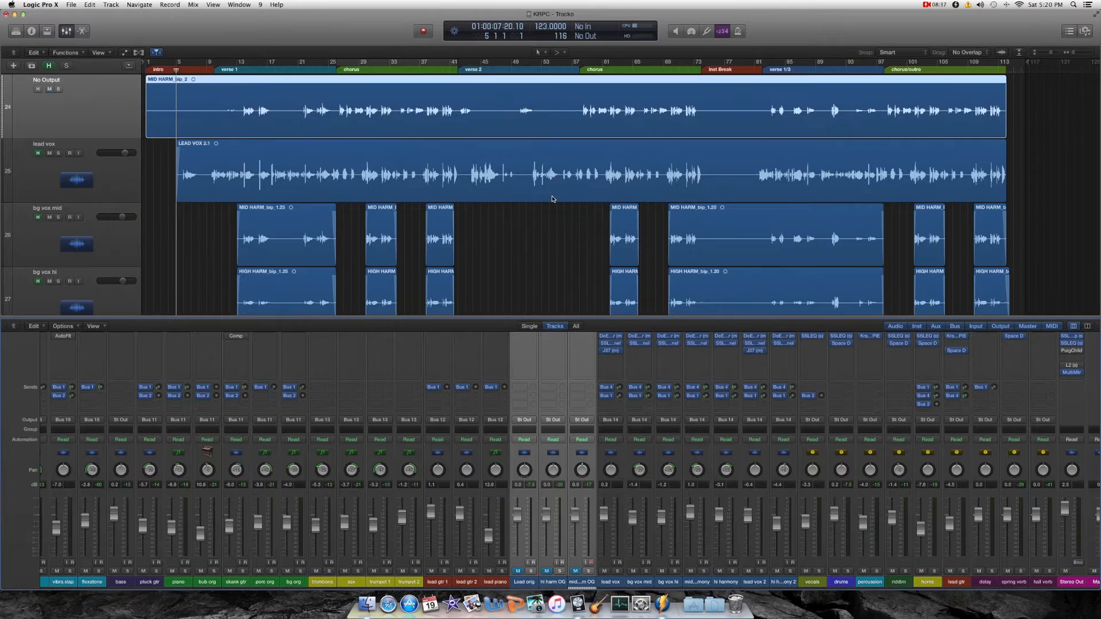
# - Delete the three original vocal tracks without an output, together with their regions
pyautogui.scroll(3, 63, 111)
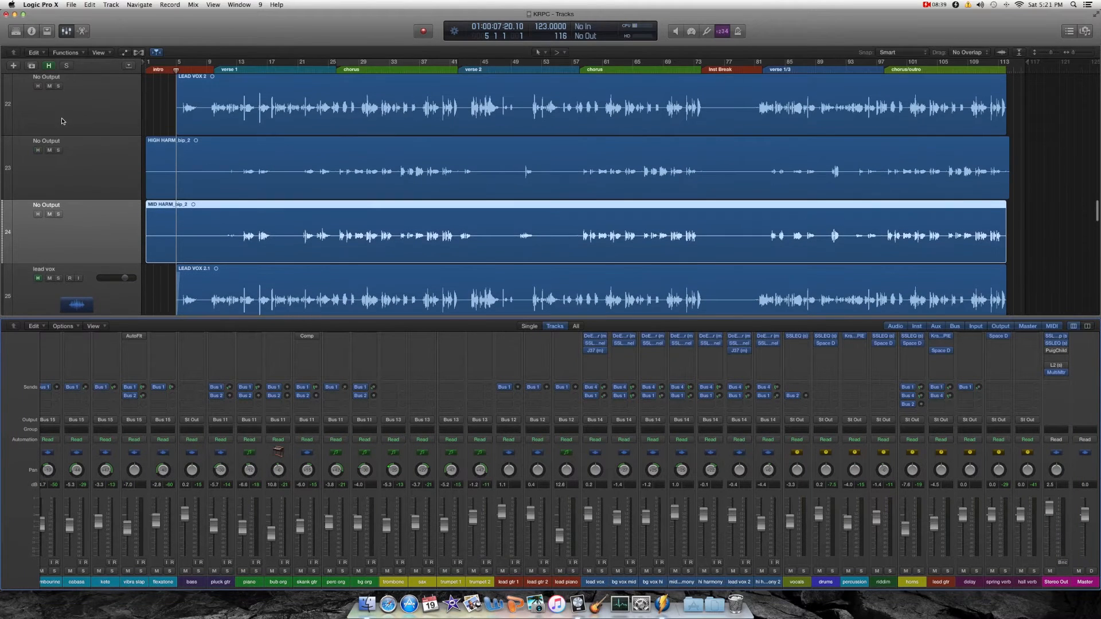
pyautogui.keyDown('shift'); pyautogui.click(70, 106); pyautogui.keyUp('shift')
pyautogui.press('Delete')
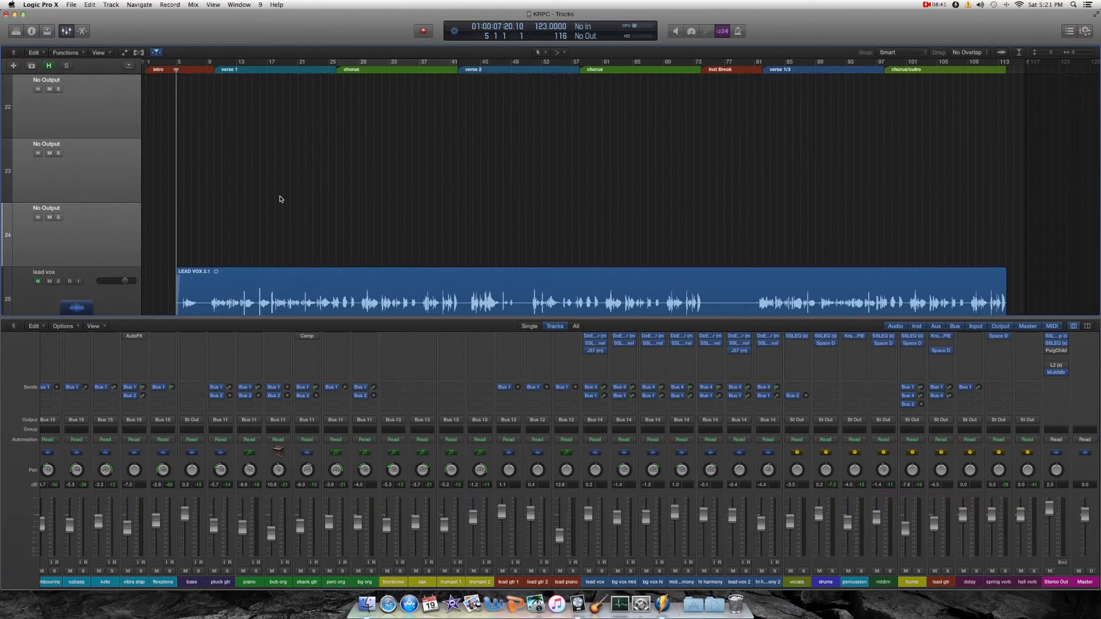
pyautogui.press('super+BackSpace')
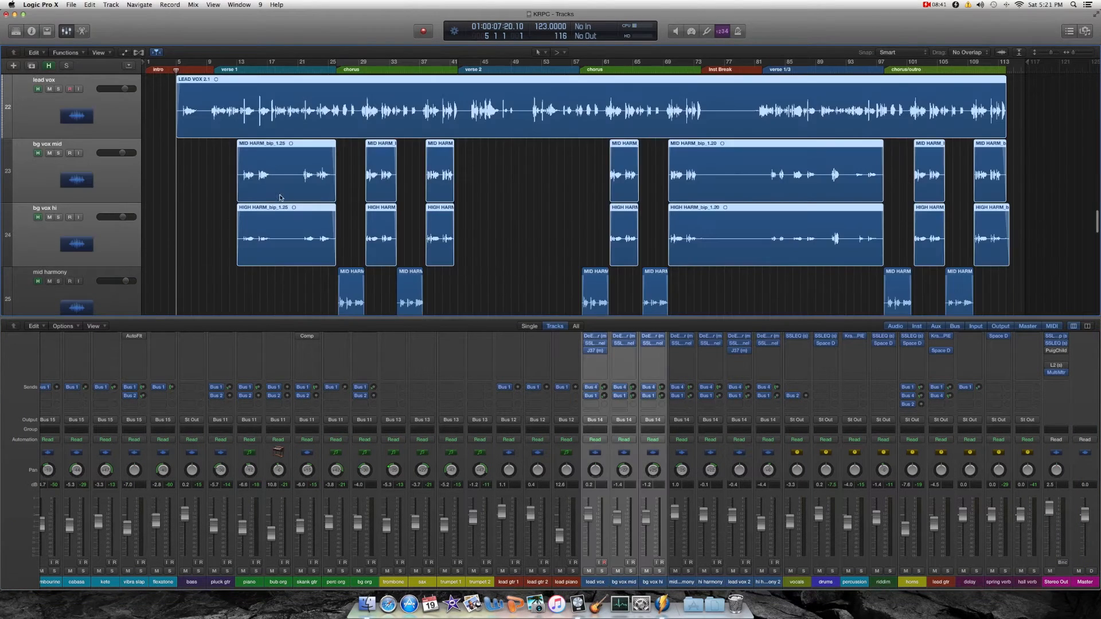
# - Open the lead vox channel's X-Noise plug-in, move its window below the lead vox region and solo the lead vox track
pyautogui.click(597, 582)
pyautogui.click(766, 582)
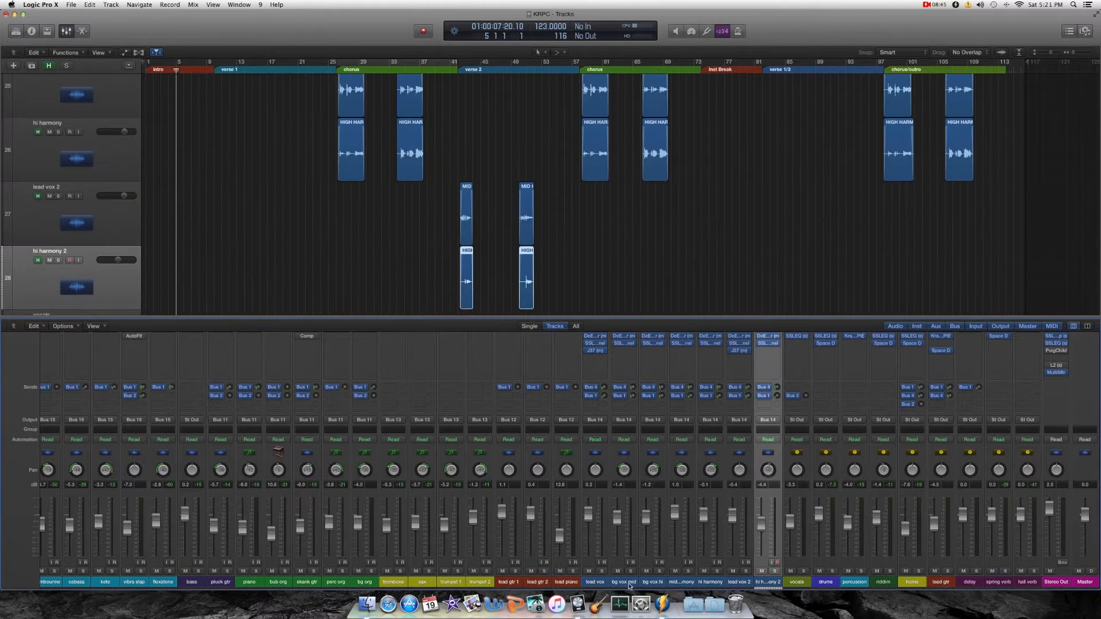
pyautogui.click(595, 582)
pyautogui.scroll(2, 595, 402)
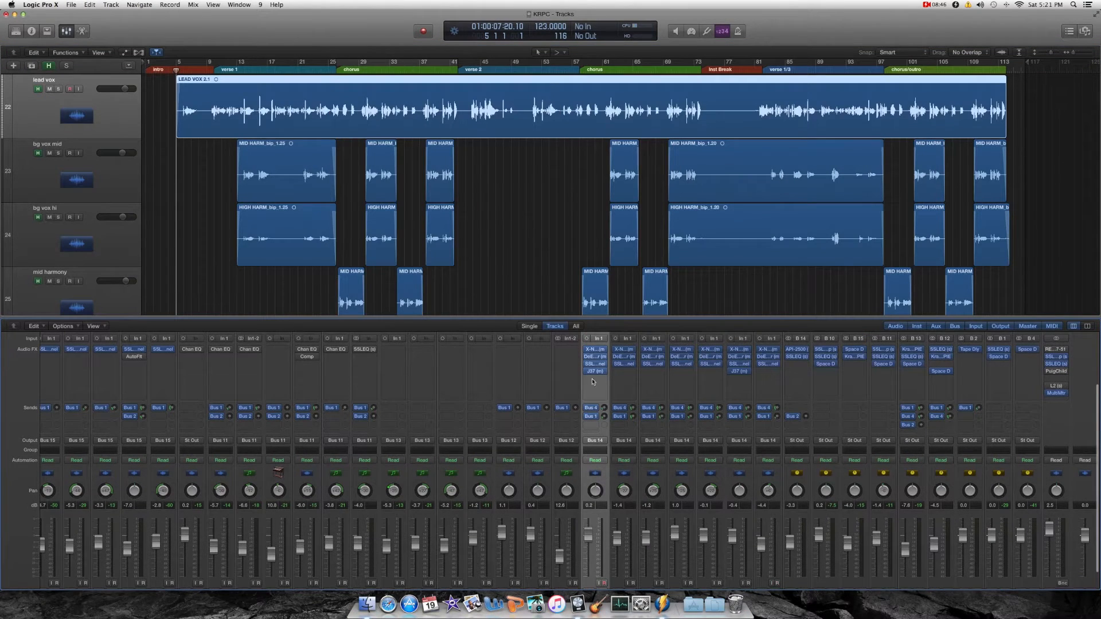
pyautogui.click(595, 350)
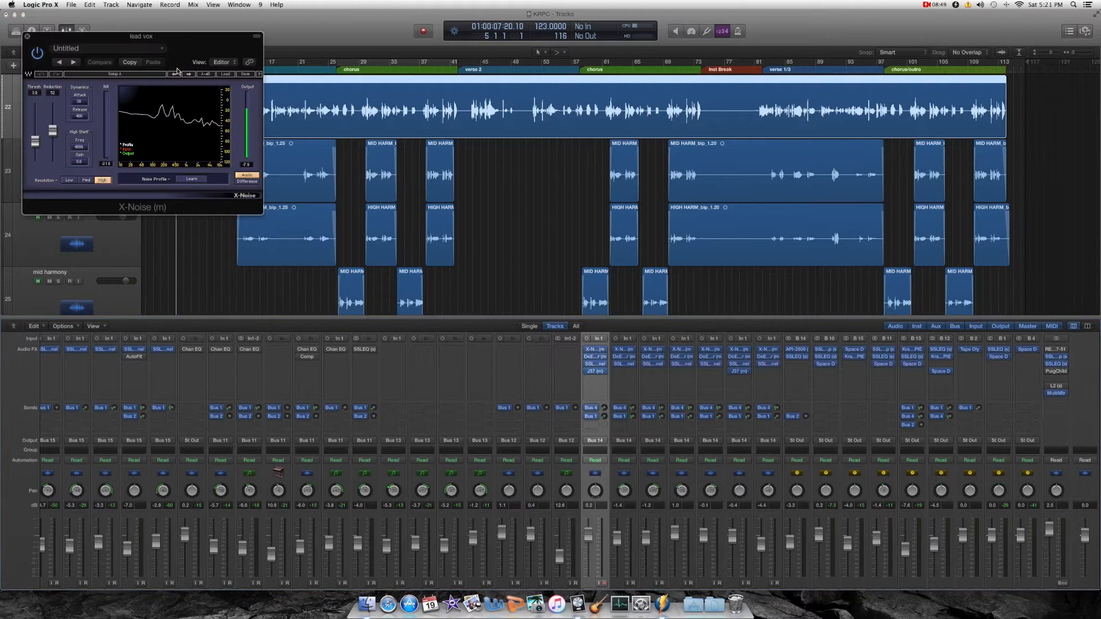
pyautogui.moveTo(183, 44); pyautogui.dragTo(390, 88)
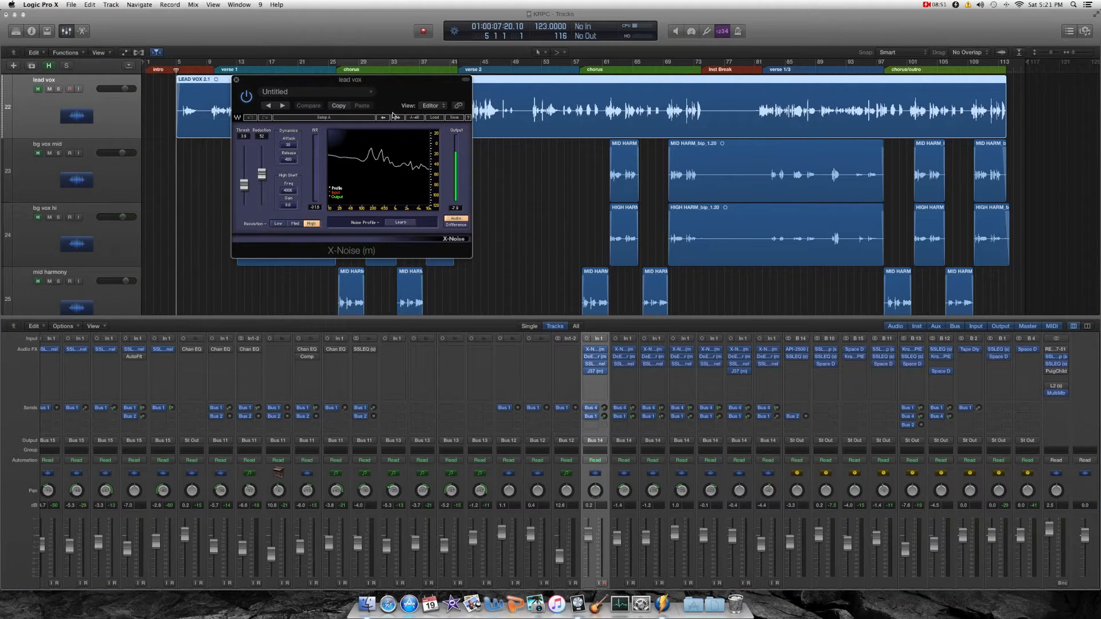
pyautogui.moveTo(393, 85); pyautogui.dragTo(587, 142)
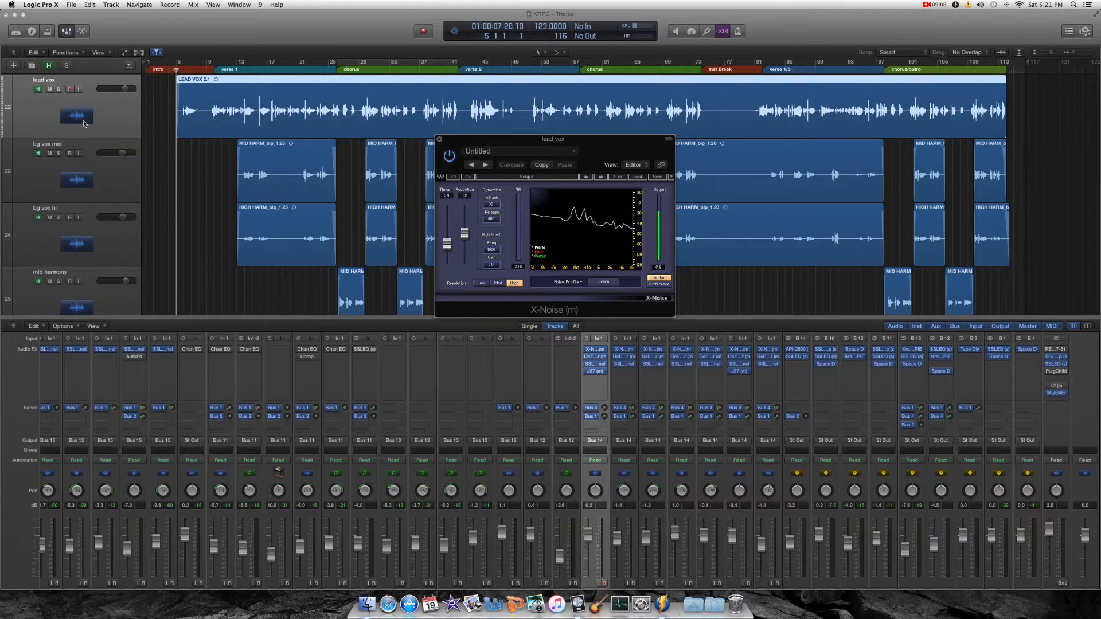
pyautogui.click(57, 89)
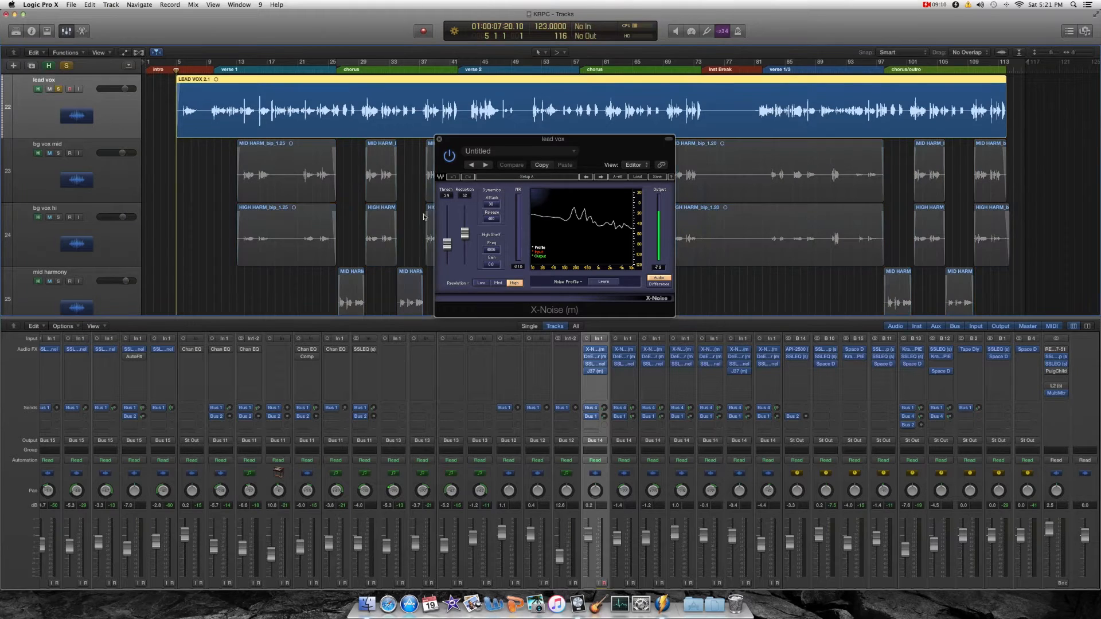
# - Open the lead vox channel's DeEsser, SSLChannel and J37 plug-ins to review their settings
pyautogui.click(594, 360)
pyautogui.moveTo(67, 36); pyautogui.dragTo(263, 87)
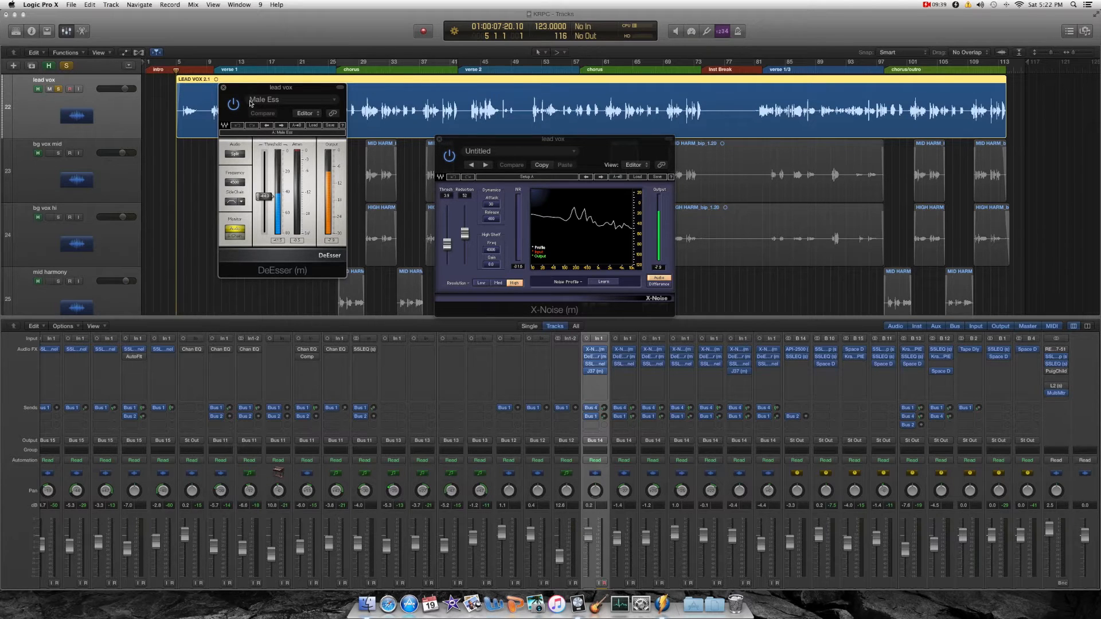
pyautogui.scroll(-1, 615, 449)
pyautogui.moveTo(598, 359)
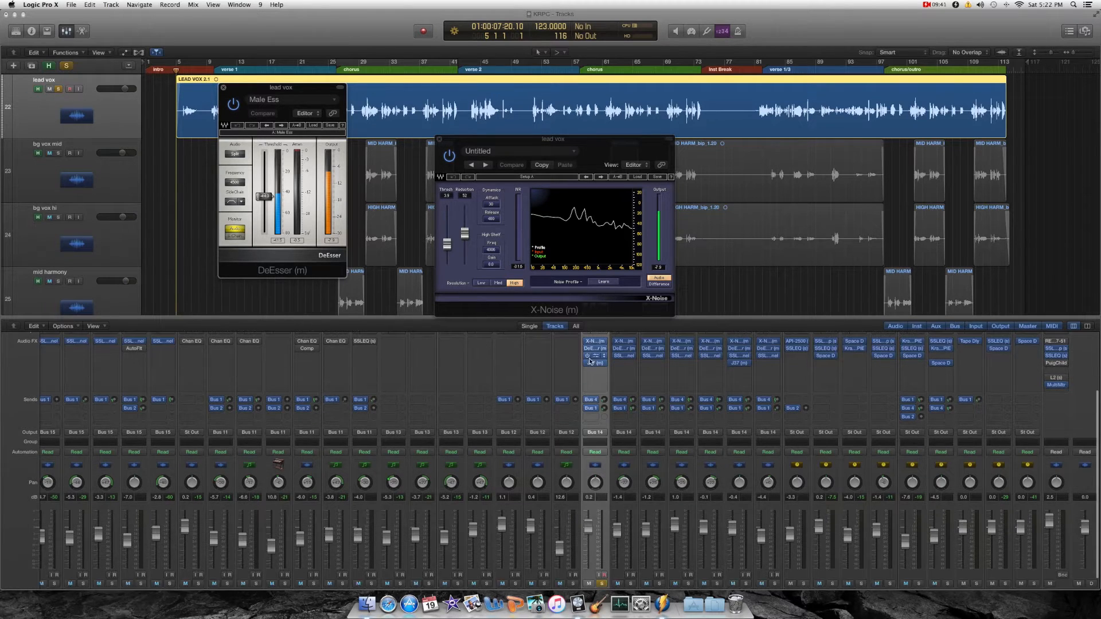
pyautogui.click(597, 358)
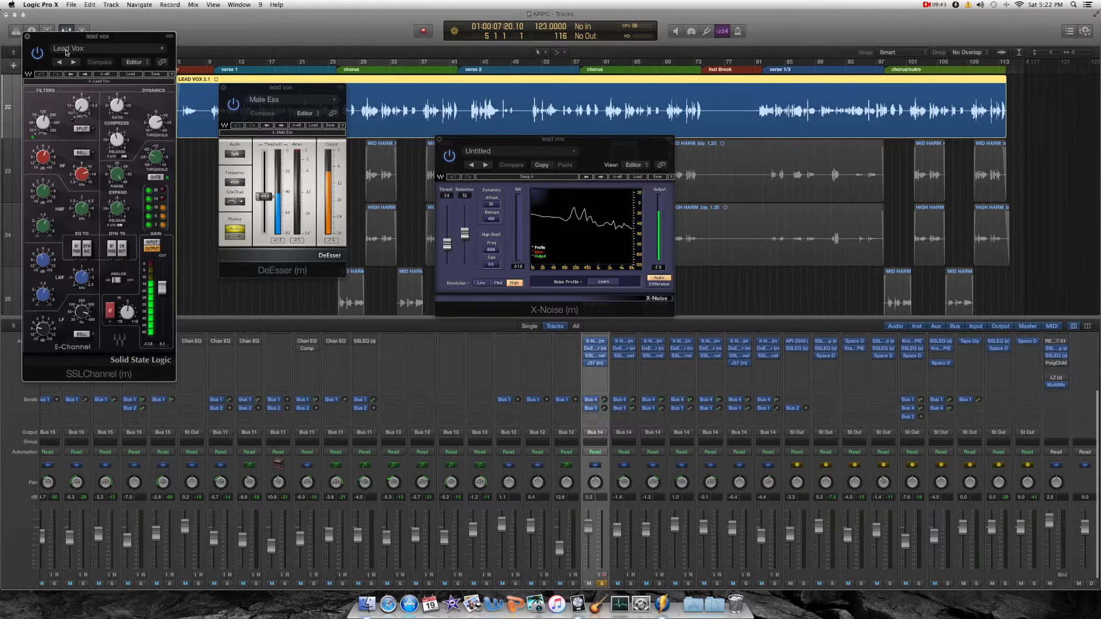
pyautogui.click(597, 365)
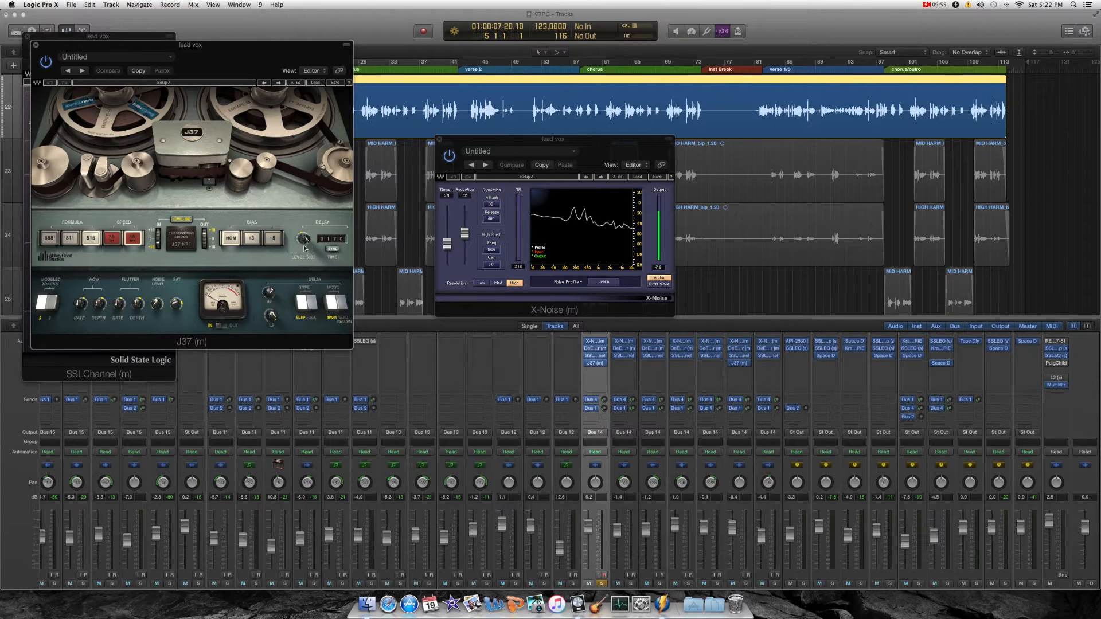
# - Compare the inserts across the vocal channels, and close the lead vox J37, SSLChannel and DeEsser windows
pyautogui.scroll(-2, 739, 584)
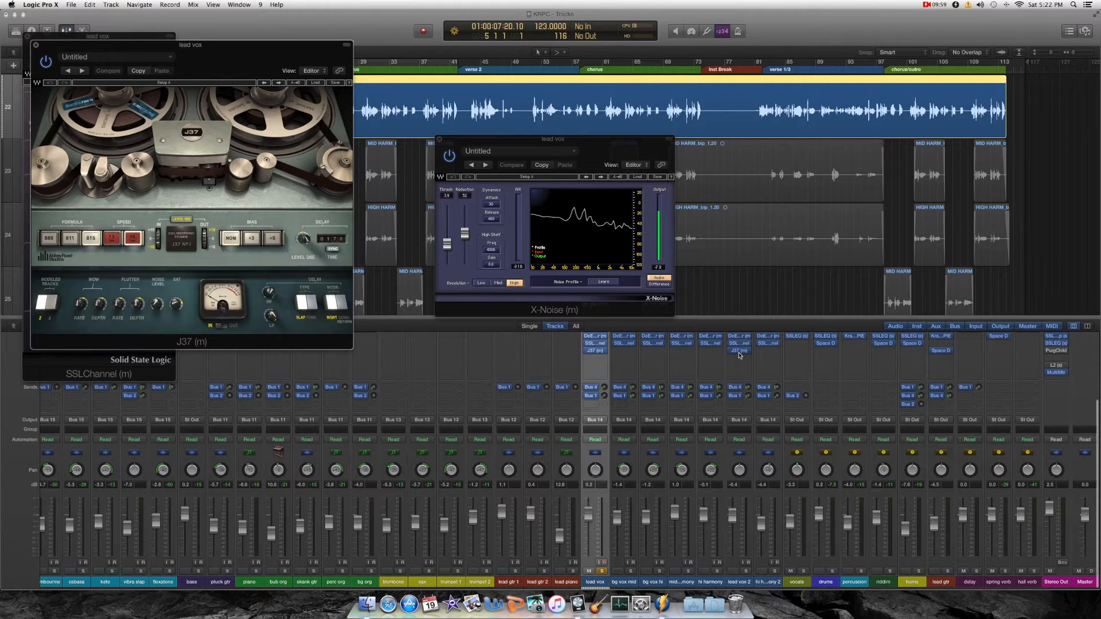
pyautogui.scroll(3, 740, 353)
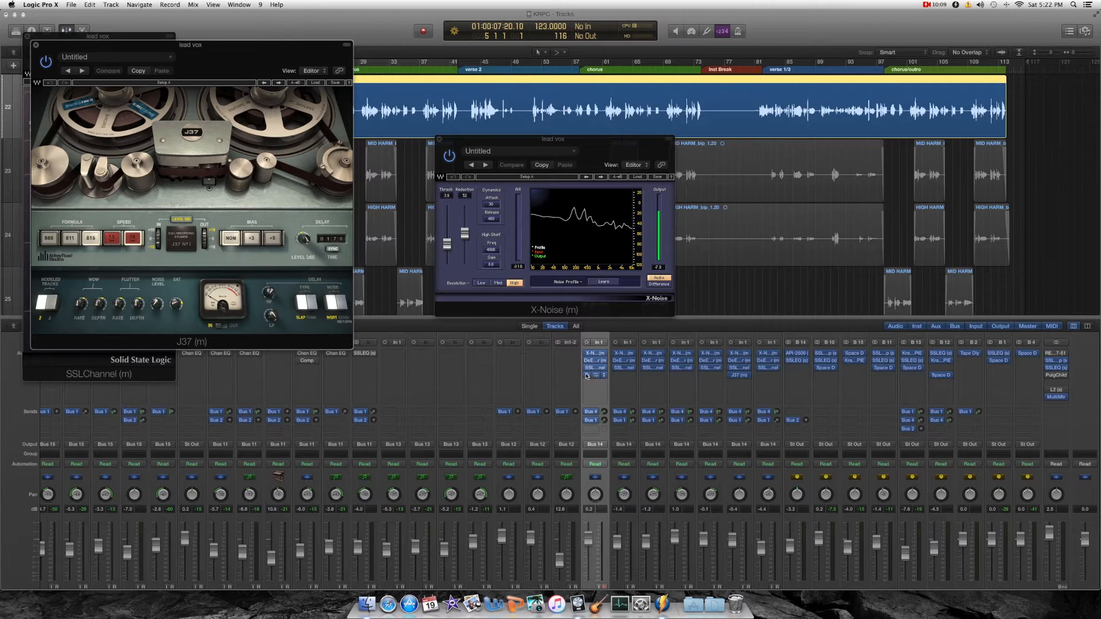
pyautogui.click(36, 46)
pyautogui.click(26, 35)
pyautogui.click(222, 88)
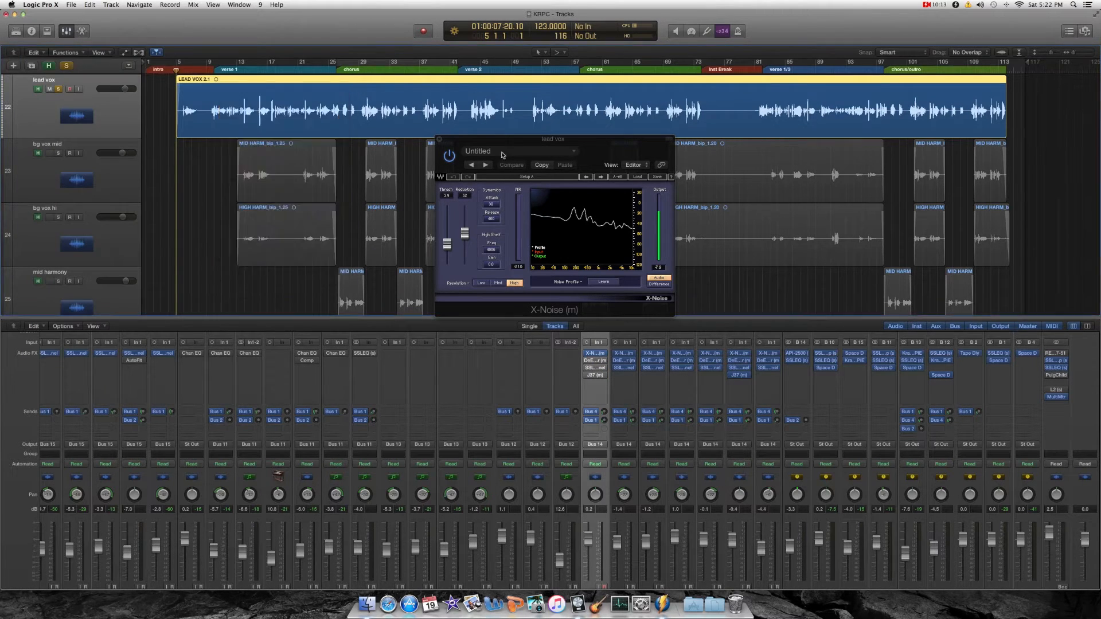
# - Play the soloed lead vocal from bar 4, switching X-Noise off and back on to compare the sound
pyautogui.moveTo(175, 69); pyautogui.dragTo(168, 69)
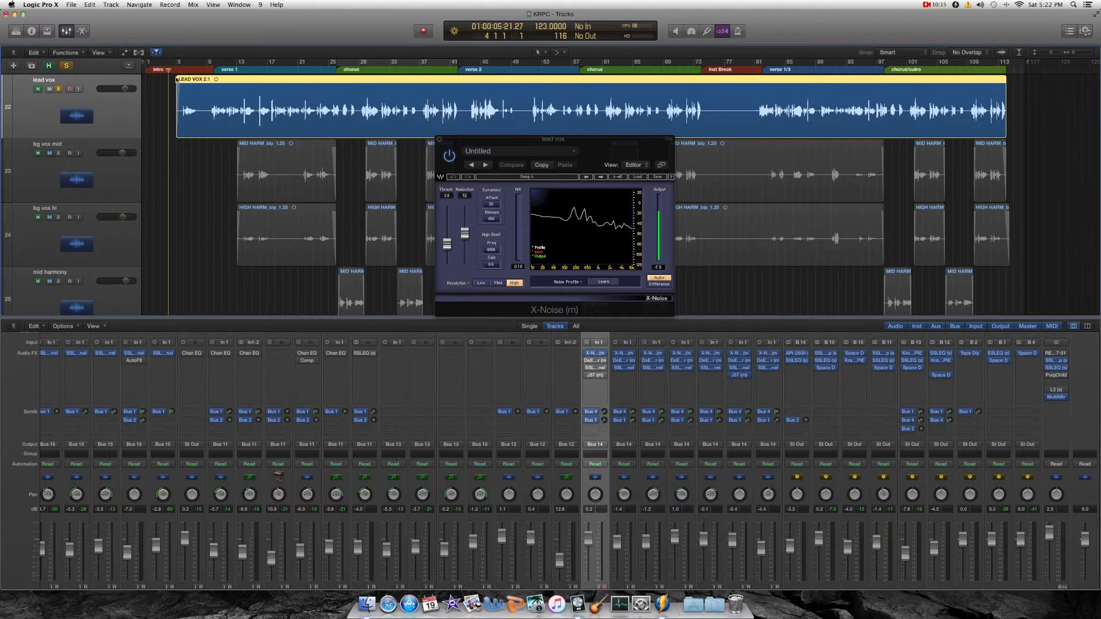
pyautogui.click(450, 156)
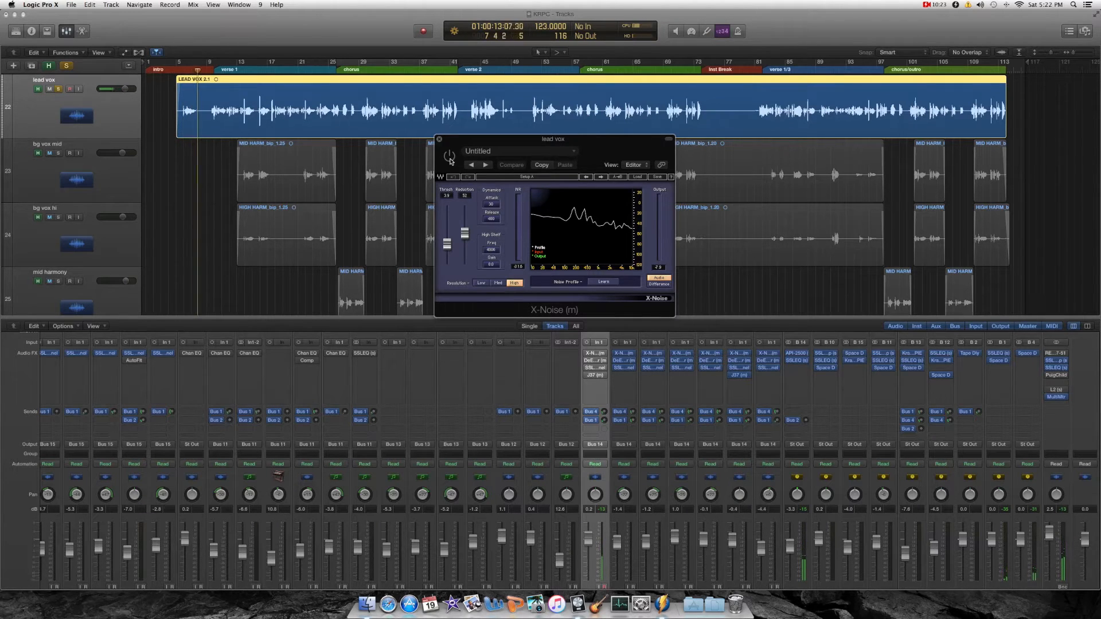
pyautogui.click(451, 158)
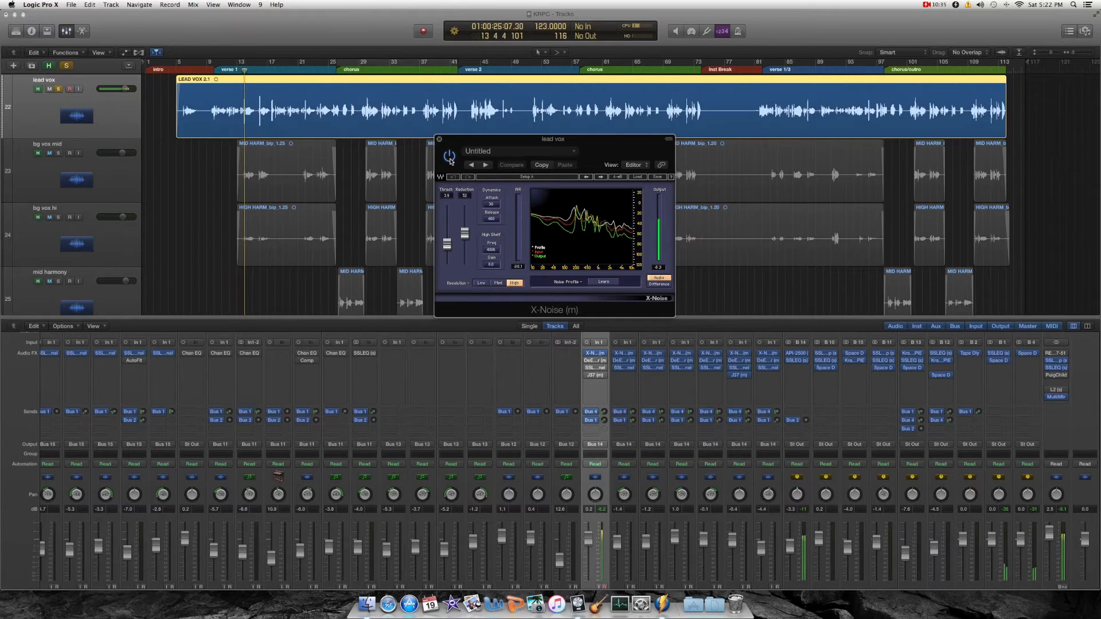
# - Compare verse 1 with X-Noise off and on once more, and open the lead vox SSLChannel plug-in
pyautogui.click(451, 161)
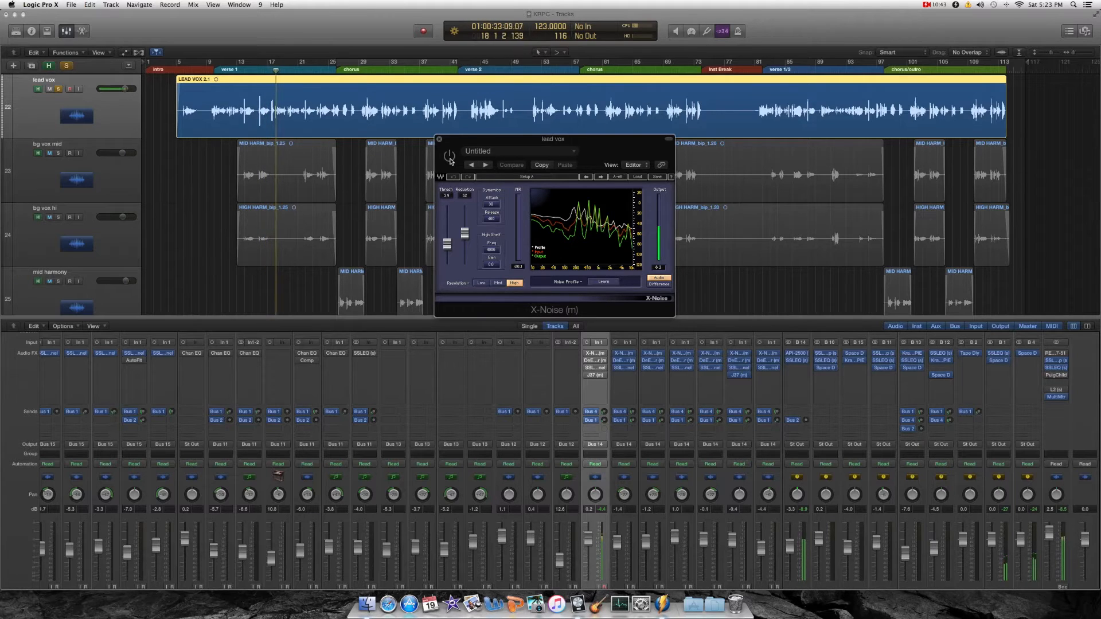
pyautogui.click(449, 156)
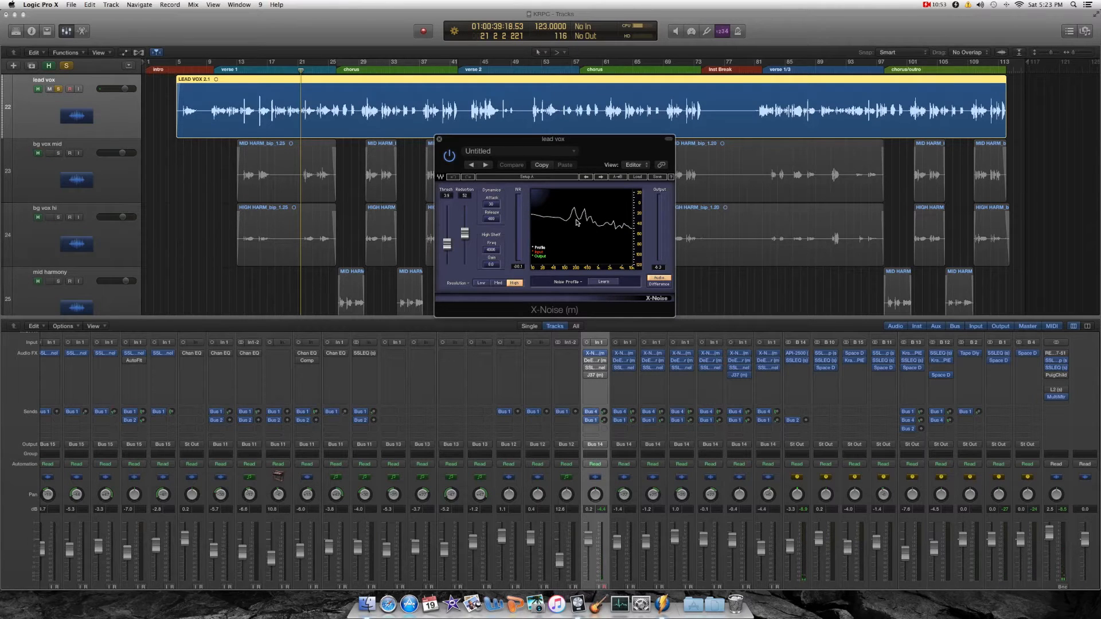
pyautogui.click(596, 369)
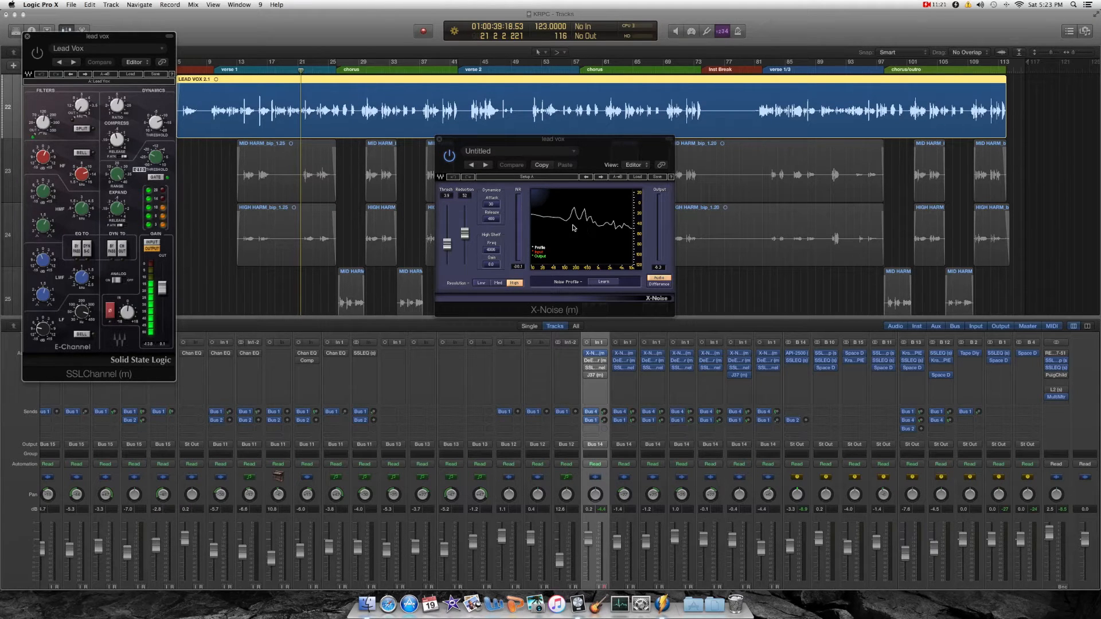
# - Browse the plug-in categories, including the Logic submenu, on the lead piano channel's empty insert without choosing one
pyautogui.click(573, 357)
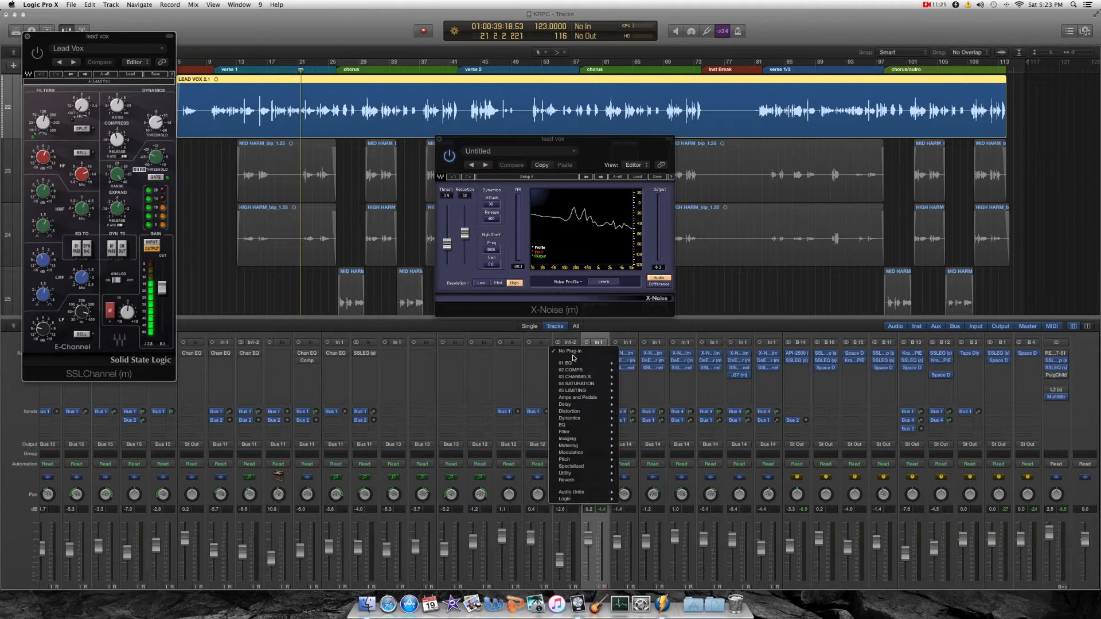
pyautogui.moveTo(599, 500)
pyautogui.moveTo(661, 502)
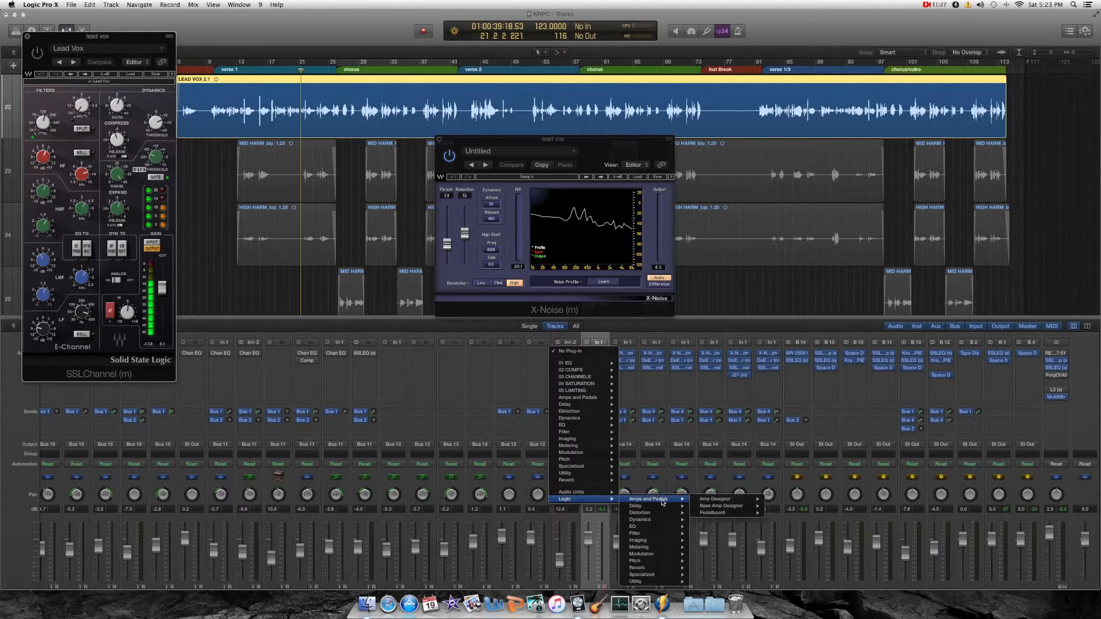
pyautogui.moveTo(661, 576)
pyautogui.moveTo(708, 577)
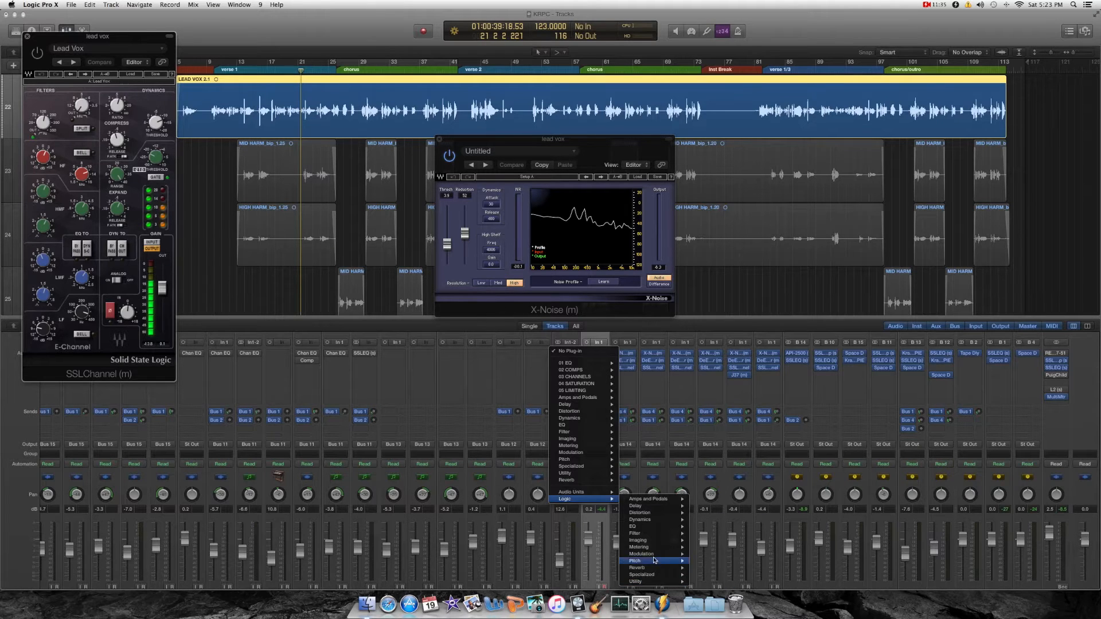
pyautogui.moveTo(594, 471)
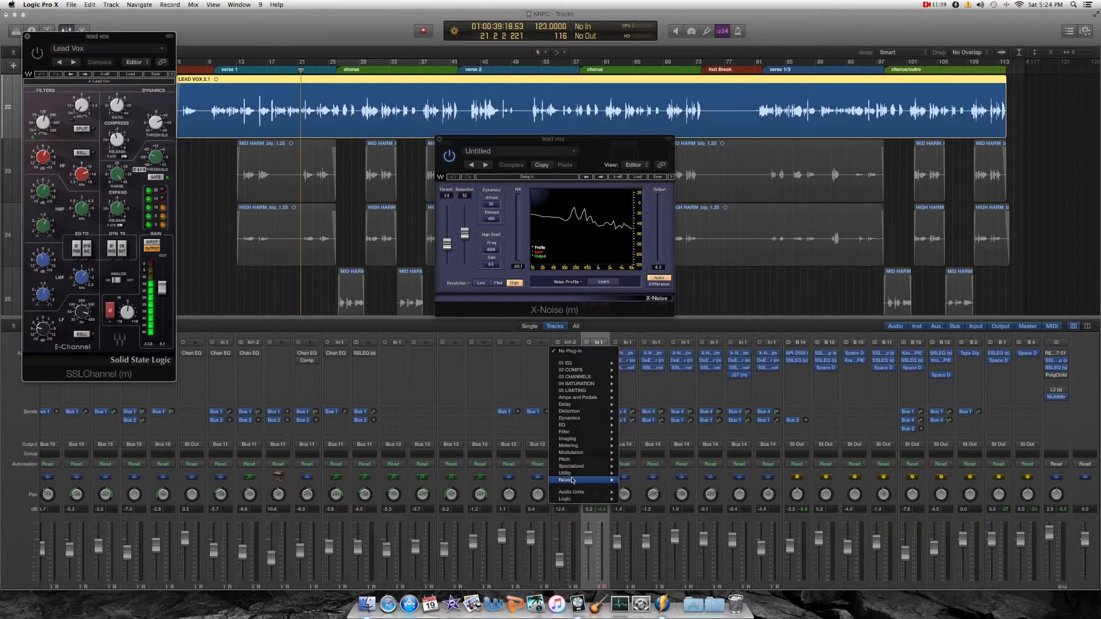
pyautogui.moveTo(580, 440)
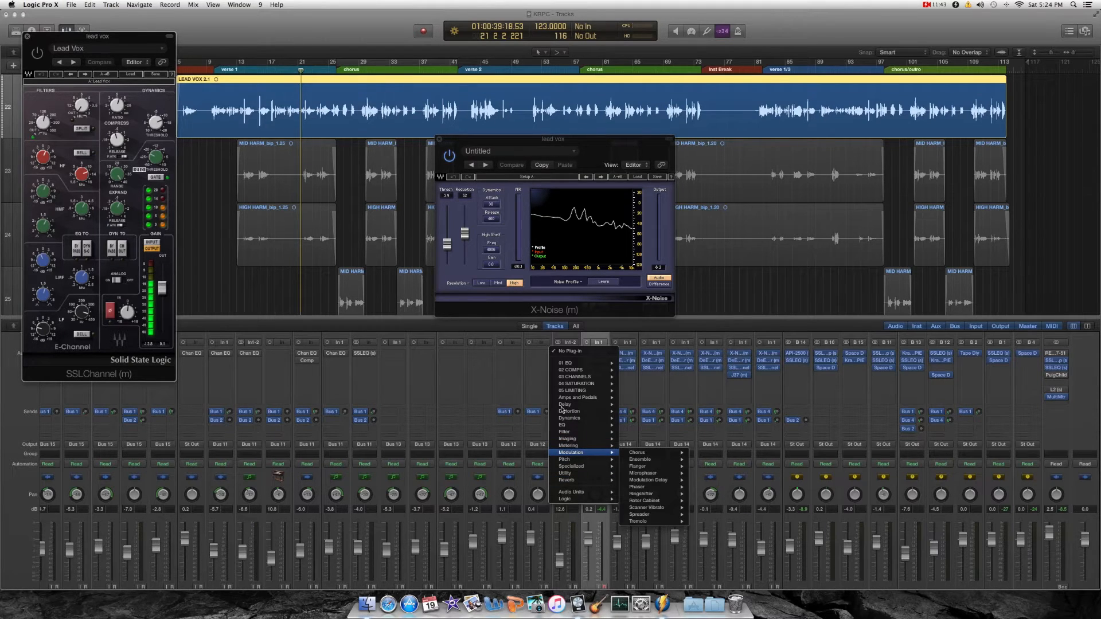
pyautogui.click(494, 261)
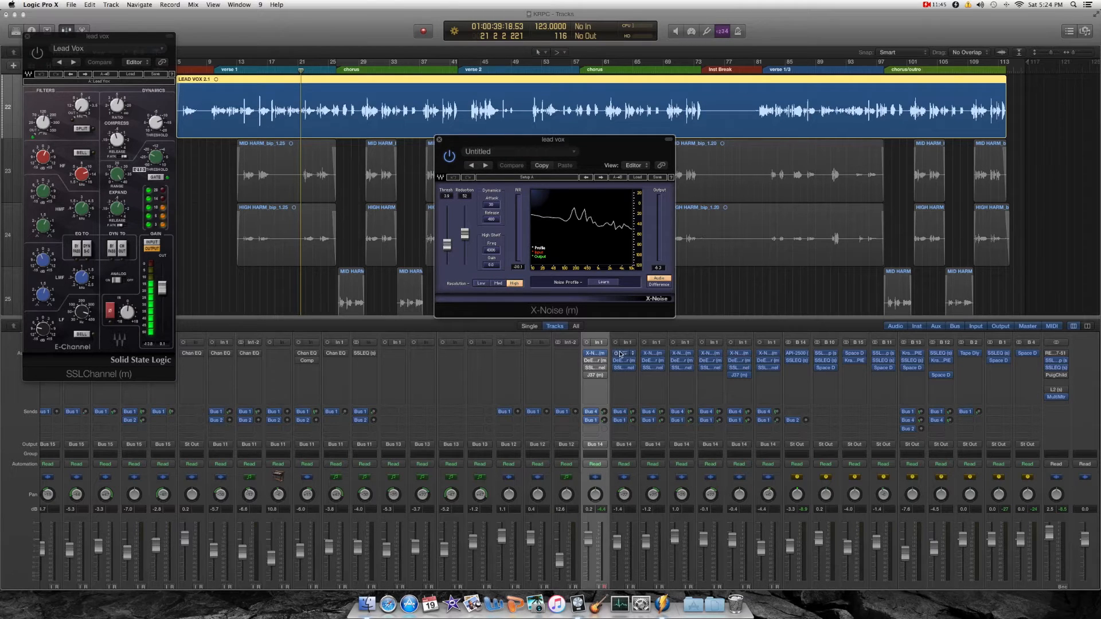
pyautogui.scroll(-3, 657, 429)
pyautogui.scroll(3, 655, 413)
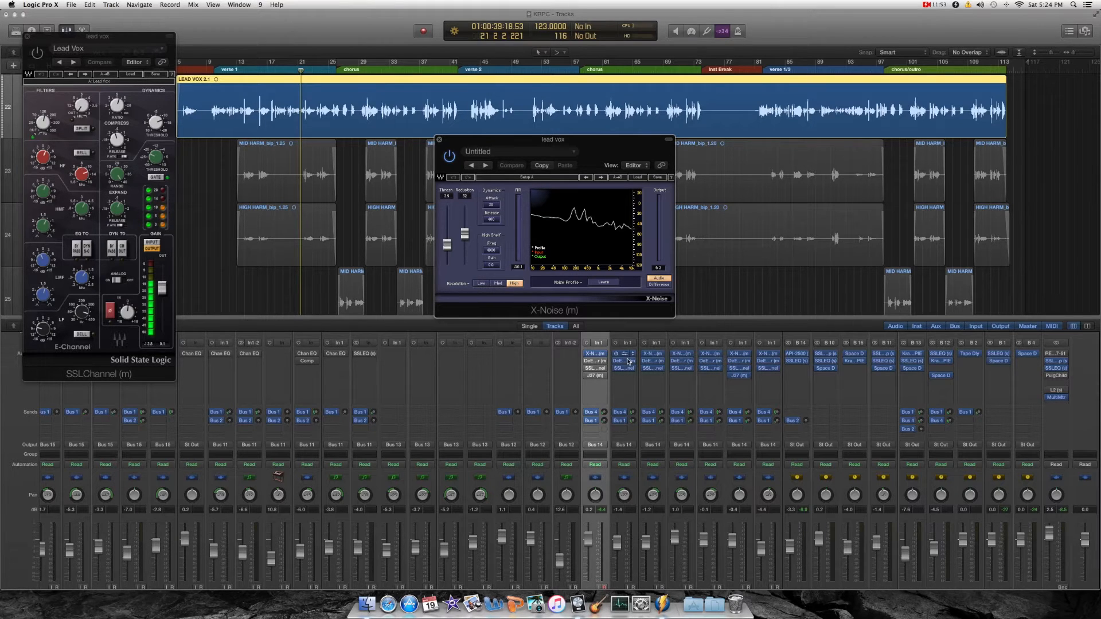
# - Reopen the lead vox SSLChannel, switch it on and move its window to the space beside X-Noise
pyautogui.click(594, 370)
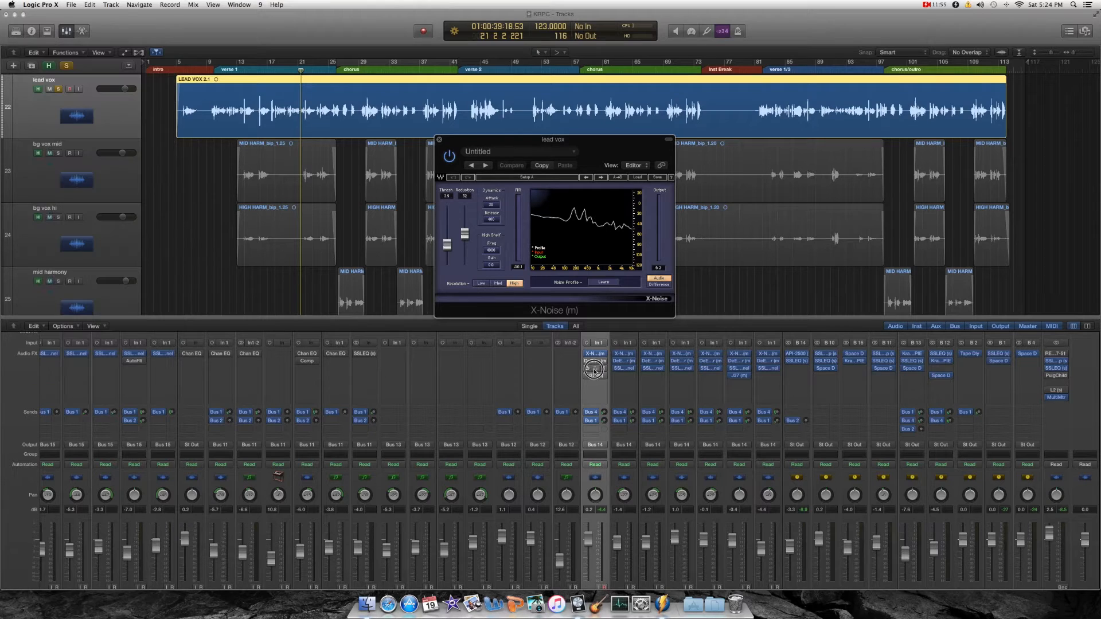
pyautogui.click(594, 370)
pyautogui.click(38, 52)
pyautogui.moveTo(93, 42); pyautogui.dragTo(316, 197)
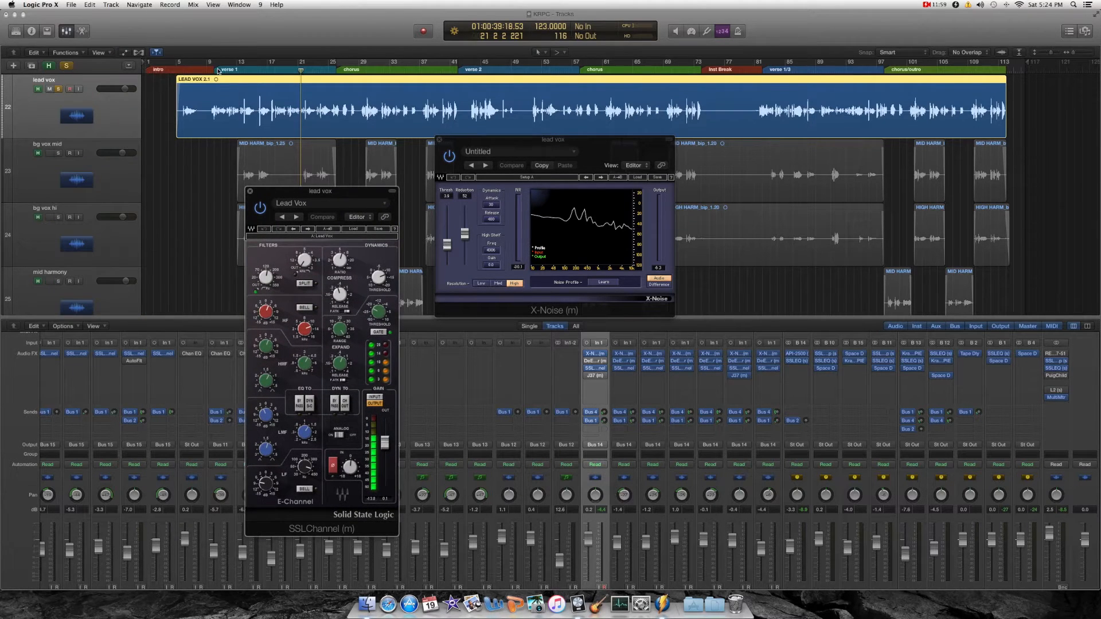
# - Play the soloed lead vocal from just before verse 1, switching SSLChannel off and back on to compare the sound
pyautogui.click(209, 71)
pyautogui.press('space')
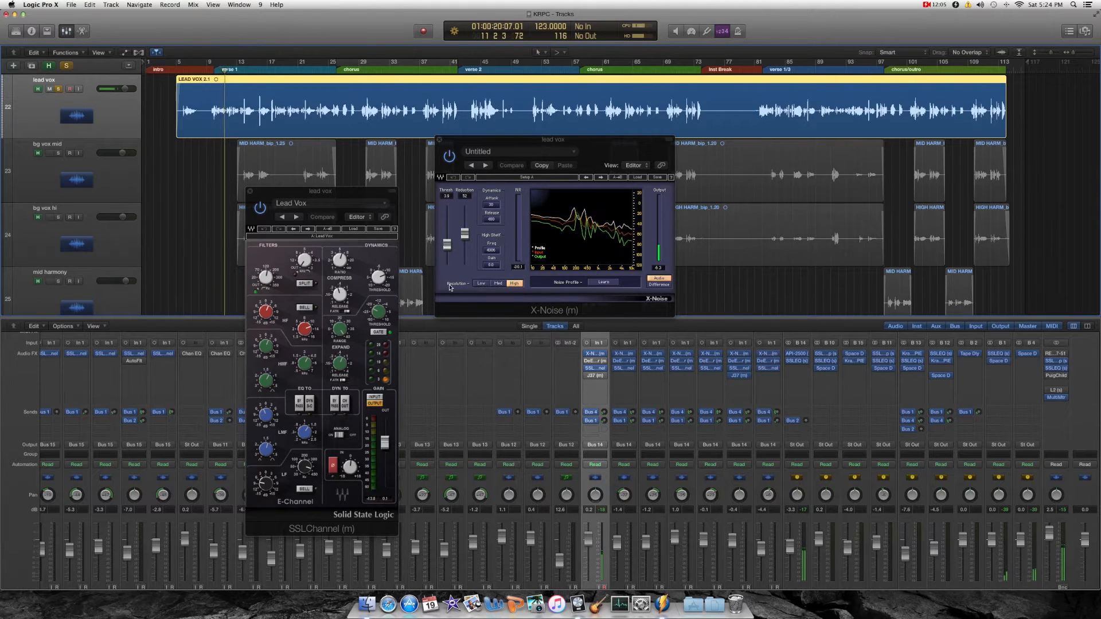
pyautogui.click(259, 210)
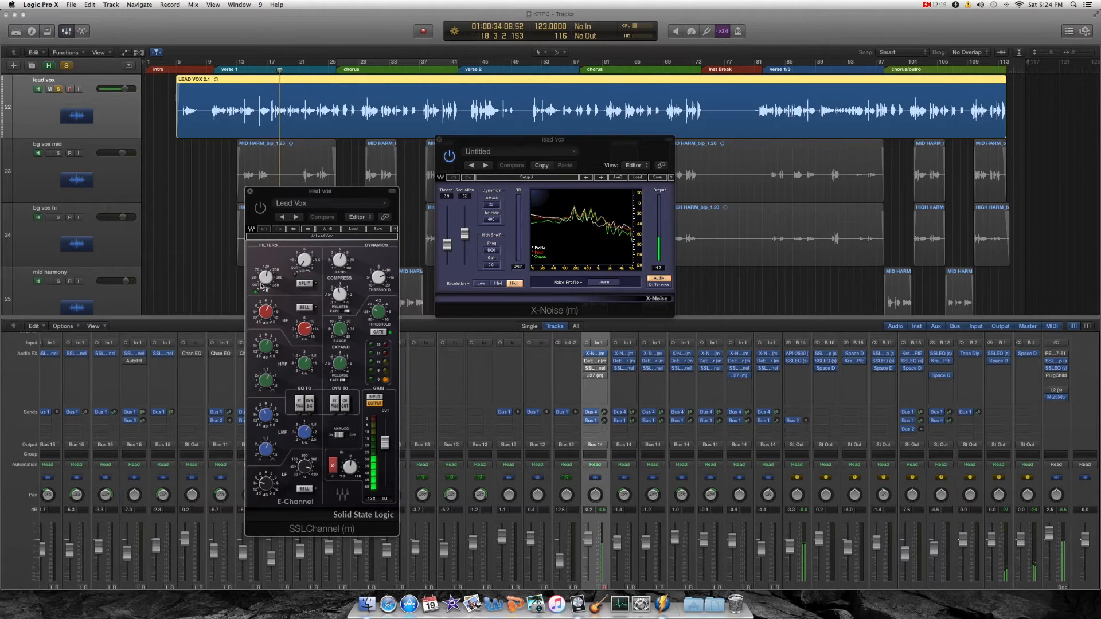
pyautogui.moveTo(269, 279); pyautogui.dragTo(269, 276)
pyautogui.click(261, 210)
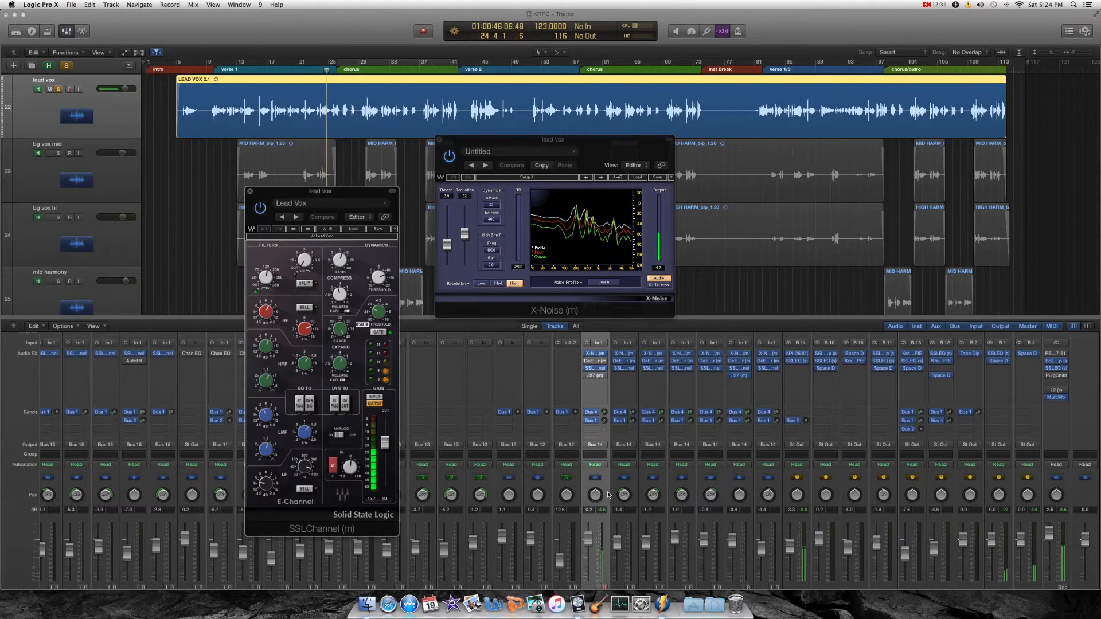
# - Unsolo the lead vox channel and mute the background vox, harmony and second lead vocal channels
pyautogui.scroll(-2, 598, 555)
pyautogui.scroll(1, 597, 555)
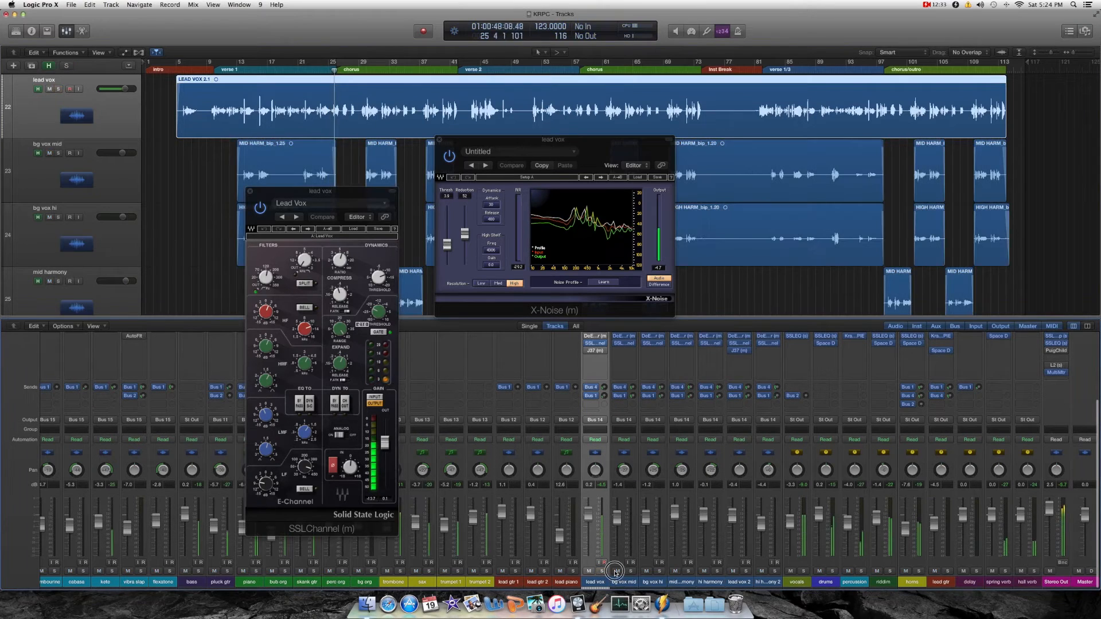
pyautogui.click(618, 567)
pyautogui.click(647, 571)
pyautogui.click(675, 571)
pyautogui.click(704, 571)
pyautogui.click(733, 572)
pyautogui.click(762, 571)
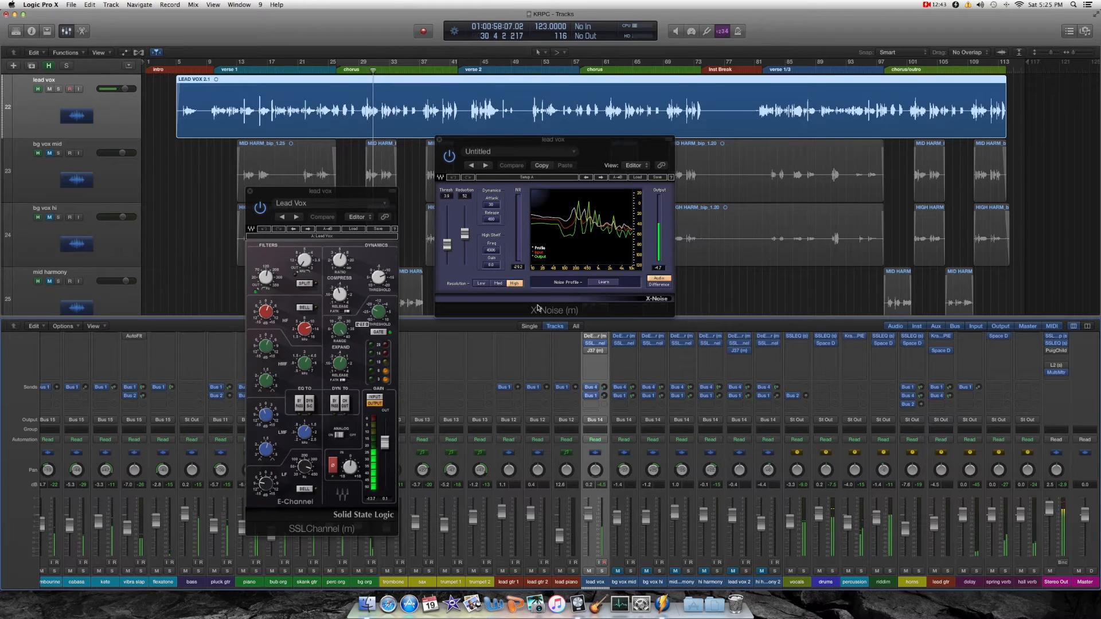
# - Replay the first chorus with X-Noise switched off, solo the lead vox channel and switch X-Noise back on
pyautogui.click(449, 156)
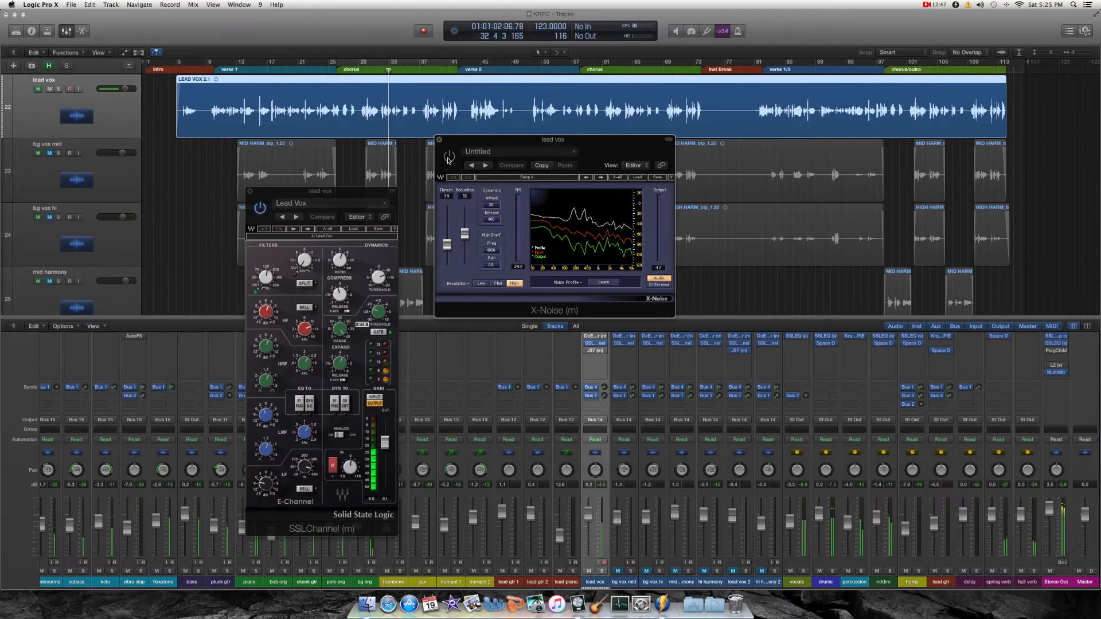
pyautogui.click(372, 71)
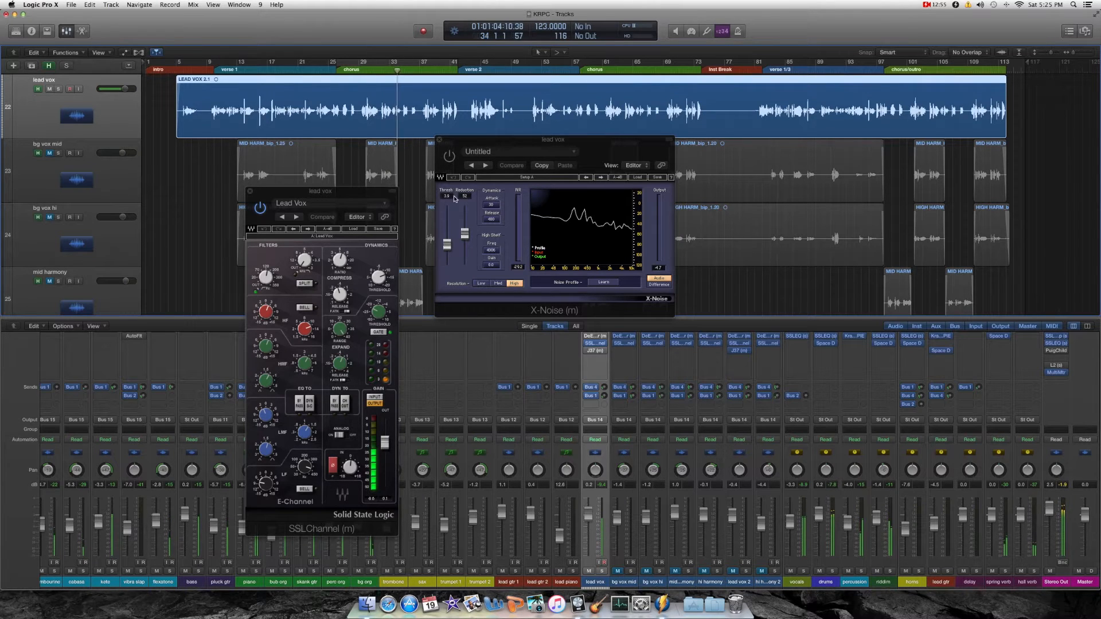
pyautogui.click(601, 571)
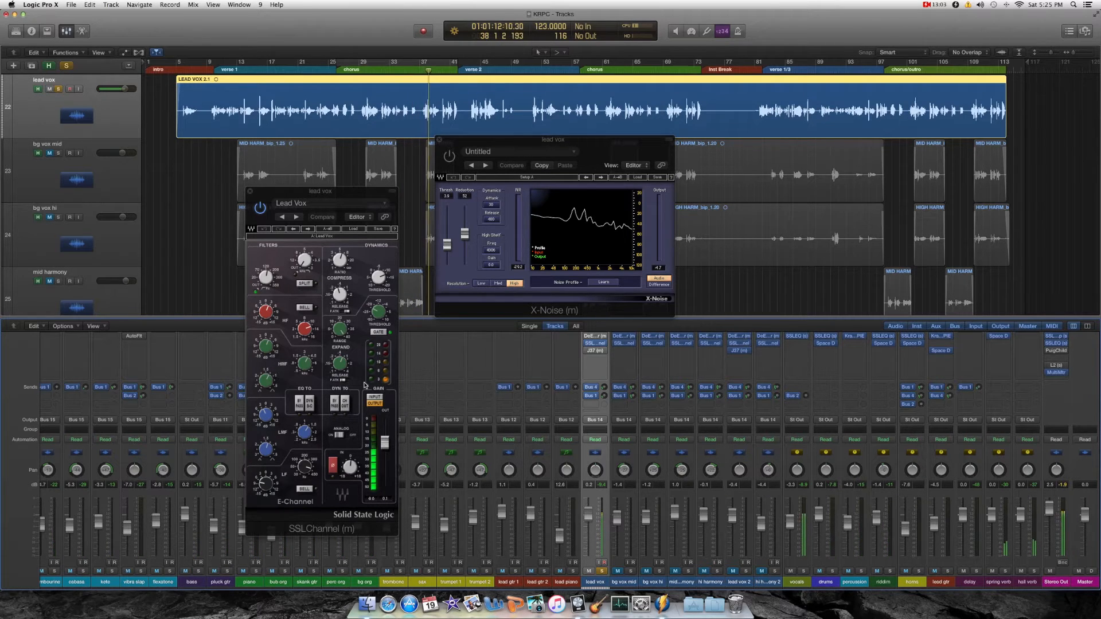
pyautogui.click(449, 153)
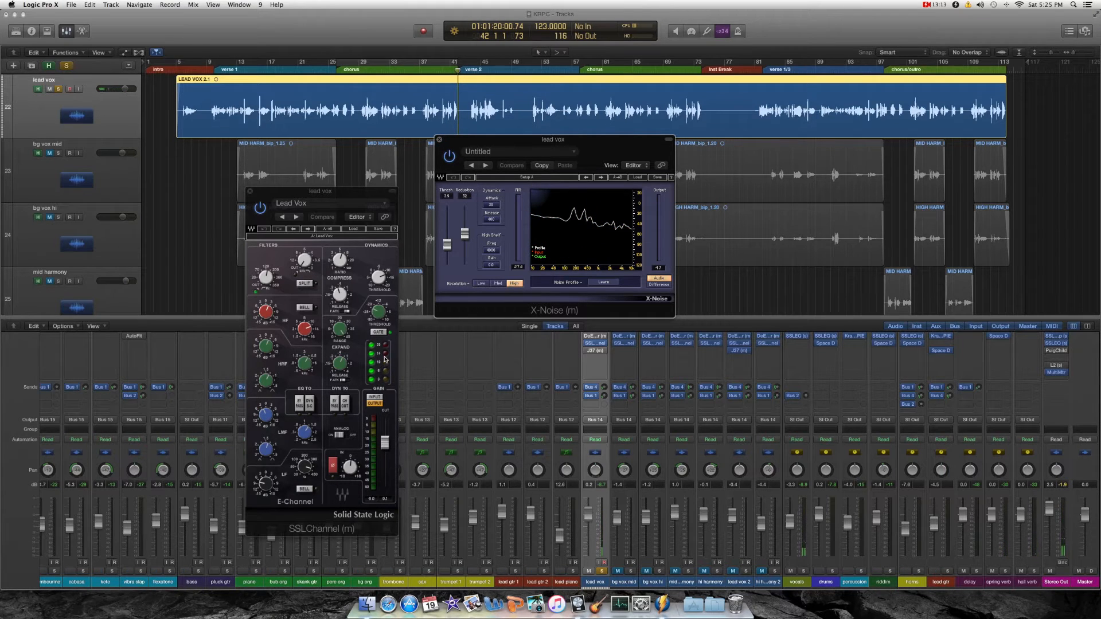
# - Examine the lead vox SSLChannel's settings menu and its Factory Presets entry without changing the Lead Vox preset
pyautogui.click(326, 205)
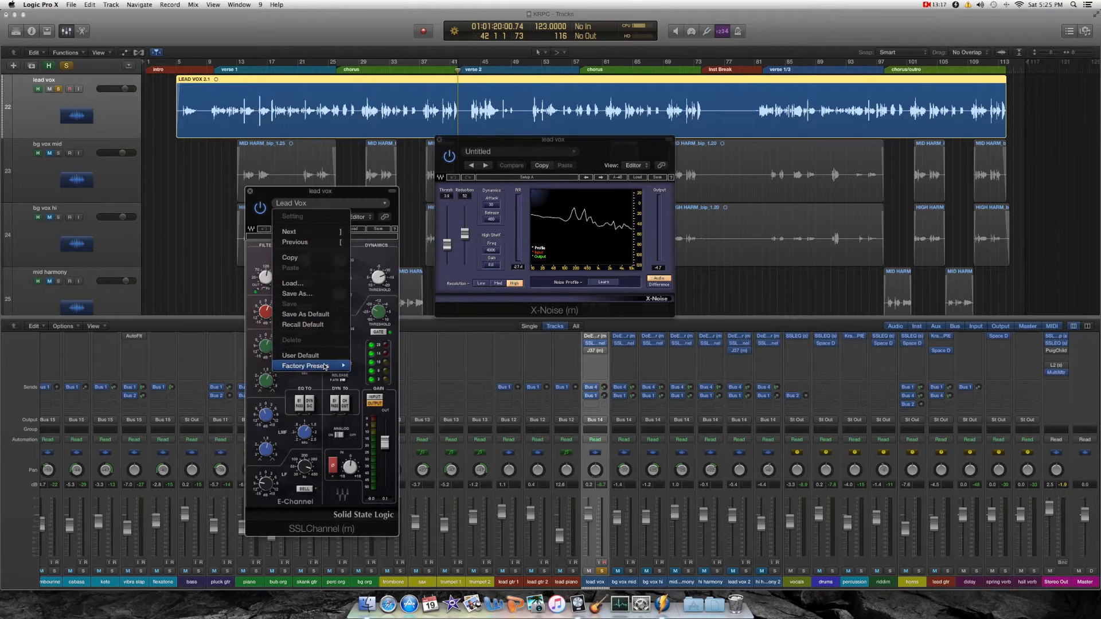
pyautogui.moveTo(313, 366)
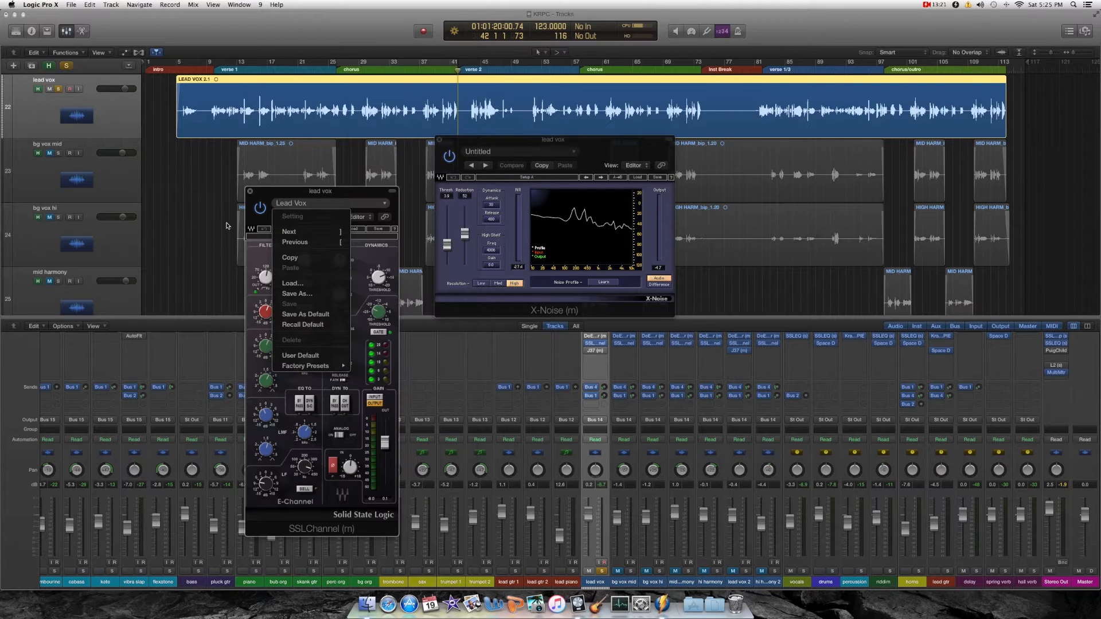
pyautogui.click(293, 206)
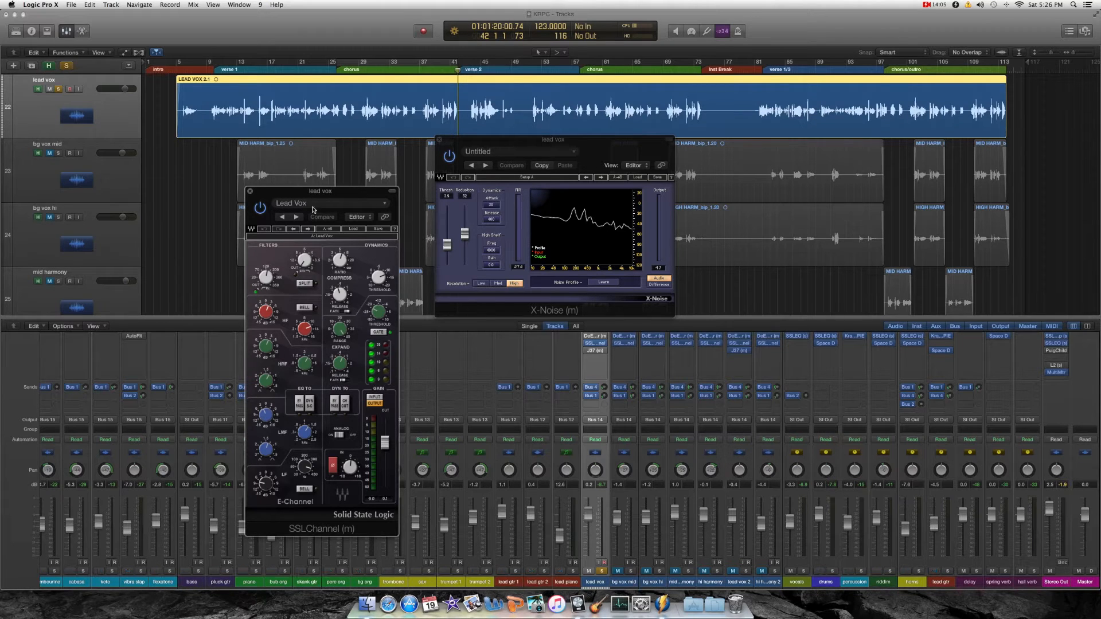
# - Play the soloed lead vocal with its DeEsser switched off and back on to compare, and close the DeEsser window
pyautogui.scroll(2, 602, 379)
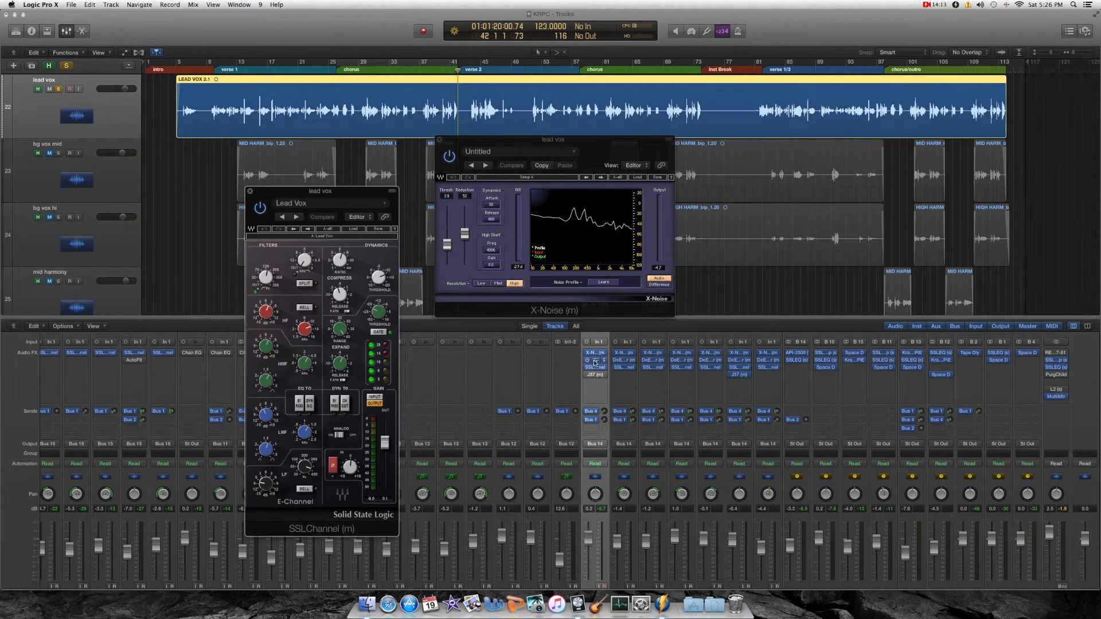
pyautogui.click(595, 359)
pyautogui.click(421, 75)
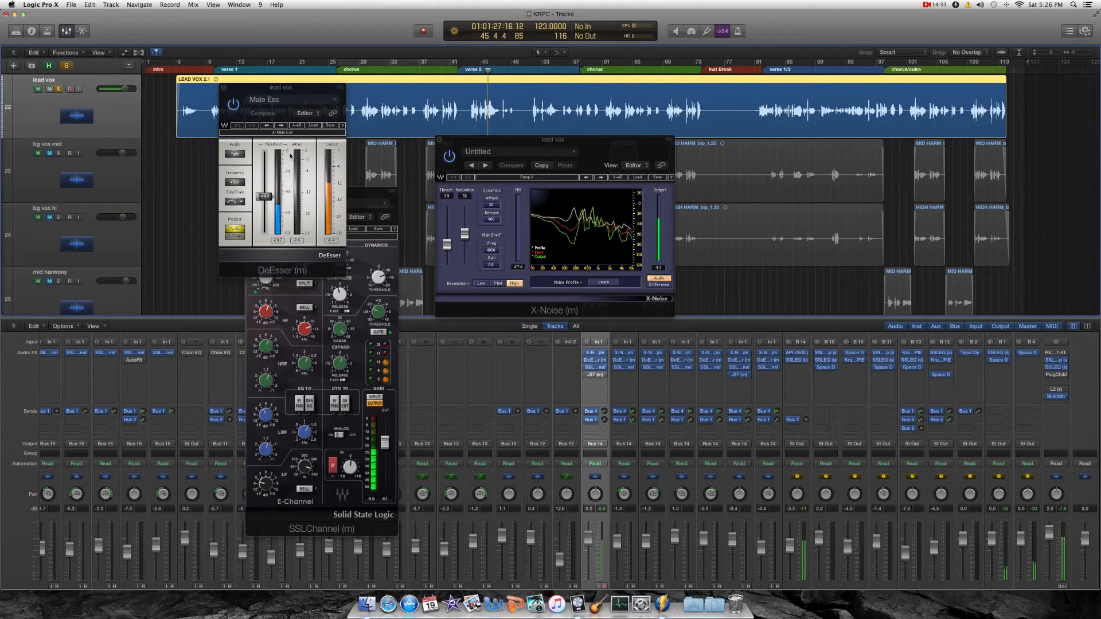
pyautogui.click(234, 105)
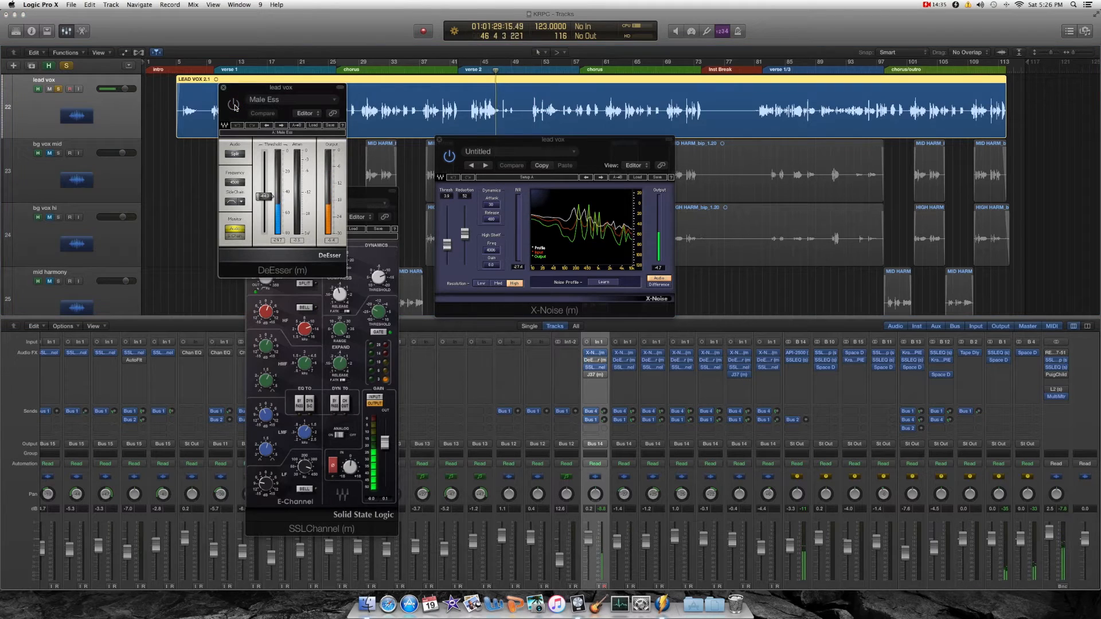
pyautogui.click(234, 105)
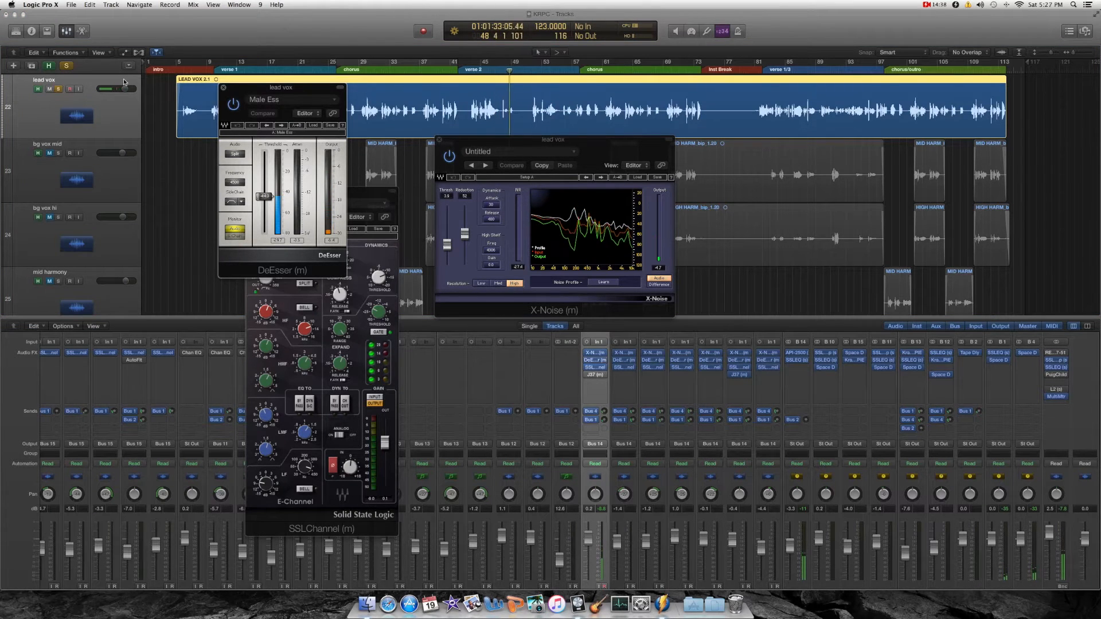
pyautogui.click(223, 88)
# - Enable and open the lead vox J37 tape plug-in, and close the X-Noise and SSLChannel windows
pyautogui.moveTo(587, 377)
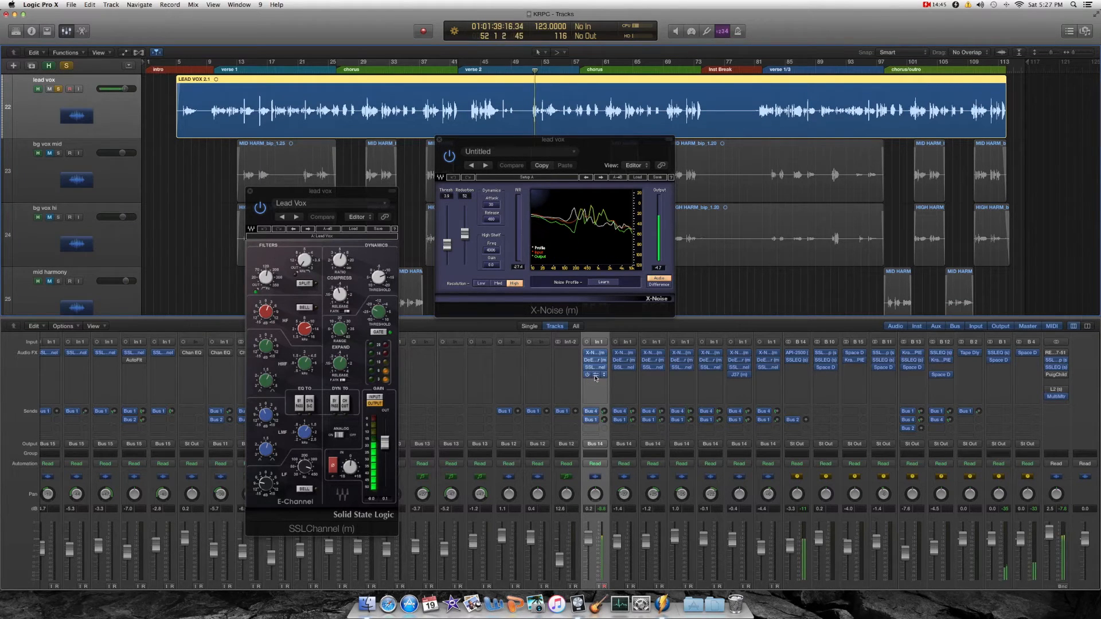
pyautogui.click(595, 375)
pyautogui.click(440, 140)
pyautogui.moveTo(360, 195); pyautogui.dragTo(713, 196)
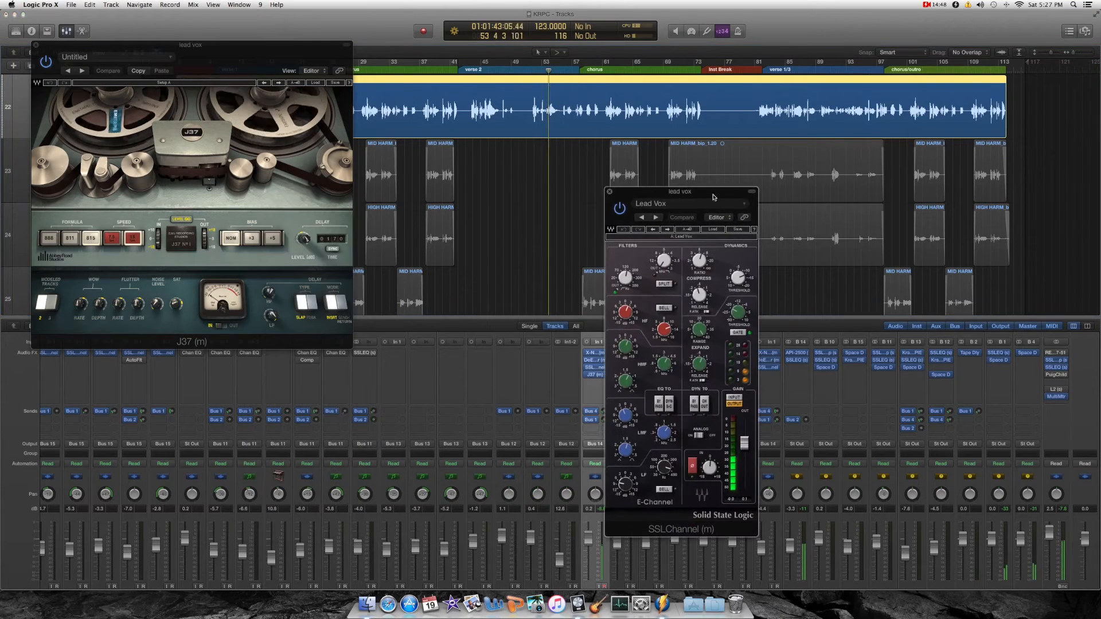
pyautogui.click(610, 191)
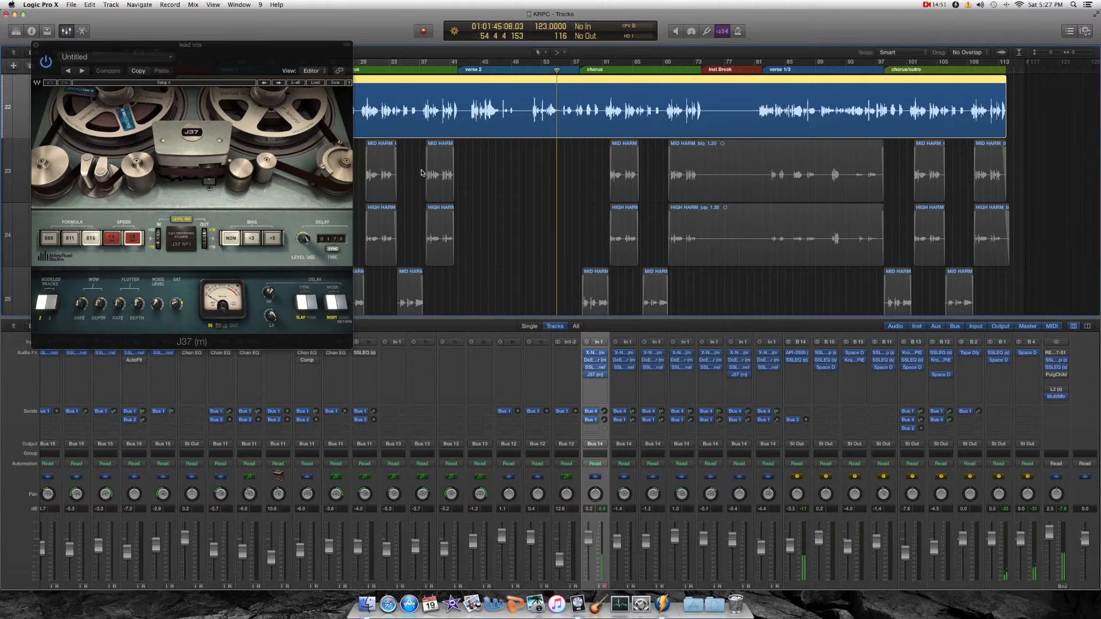
# - Replay the lead vocal from bar 51 while adjusting the J37's delay level, and close the J37 window
pyautogui.click(534, 76)
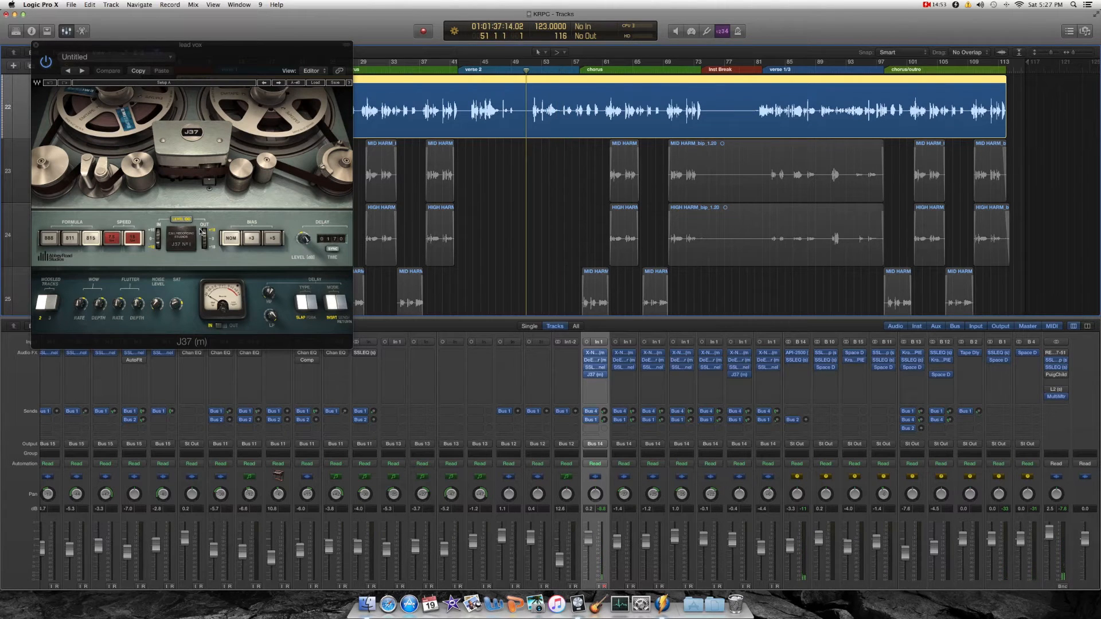
pyautogui.press('space')
pyautogui.click(307, 238)
pyautogui.moveTo(304, 238); pyautogui.dragTo(304, 216)
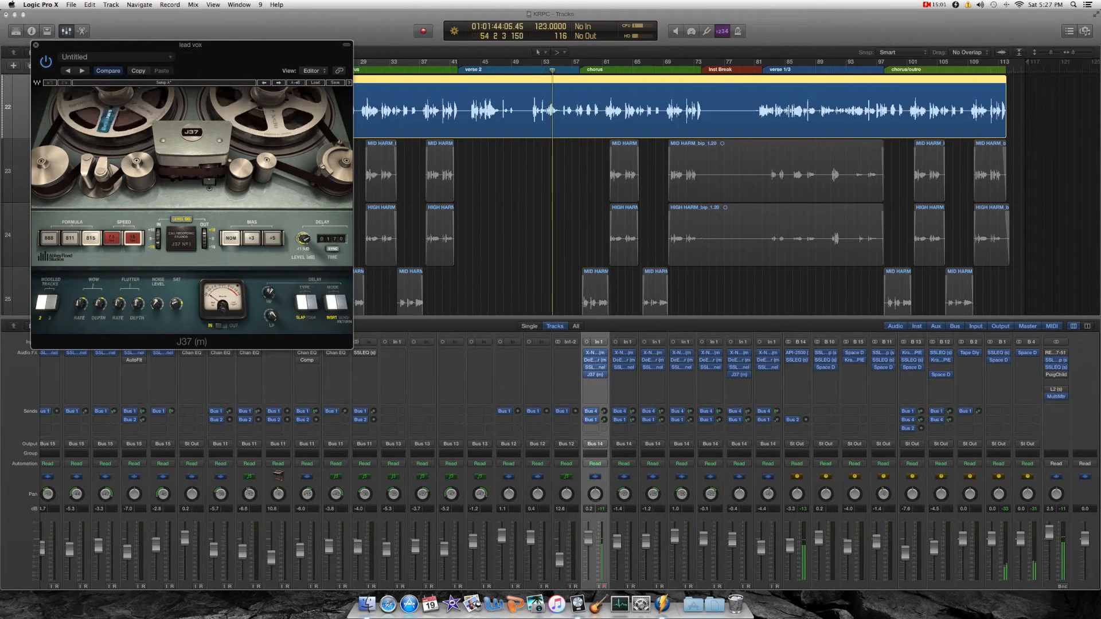
pyautogui.moveTo(305, 239)
pyautogui.mouseDown()
pyautogui.moveTo(306, 254)
pyautogui.moveTo(306, 241)
pyautogui.mouseUp()
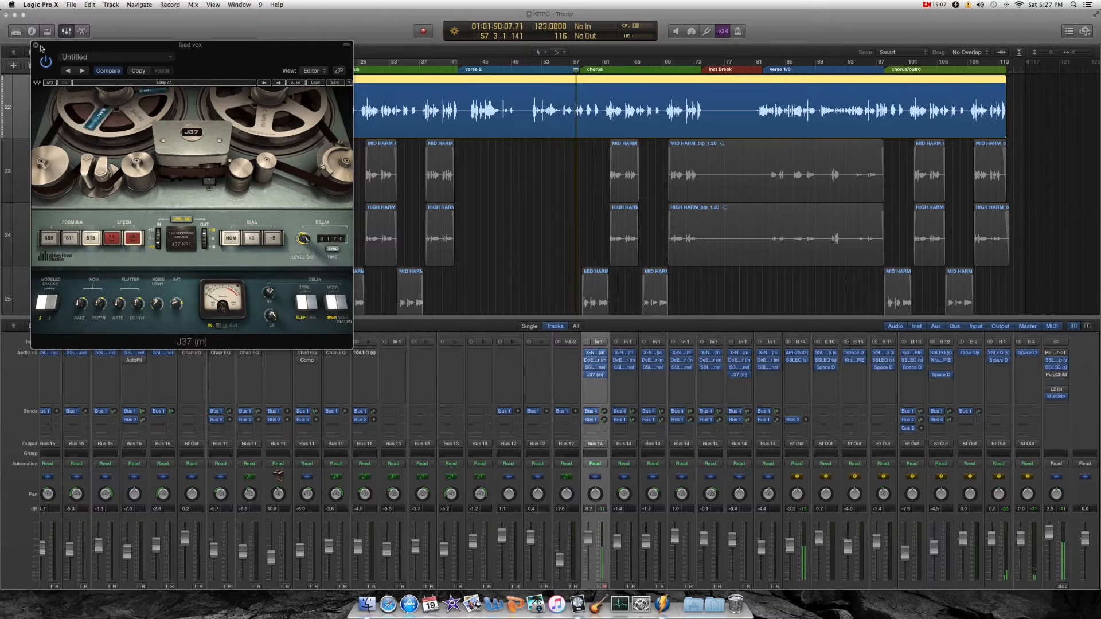
pyautogui.press('v')
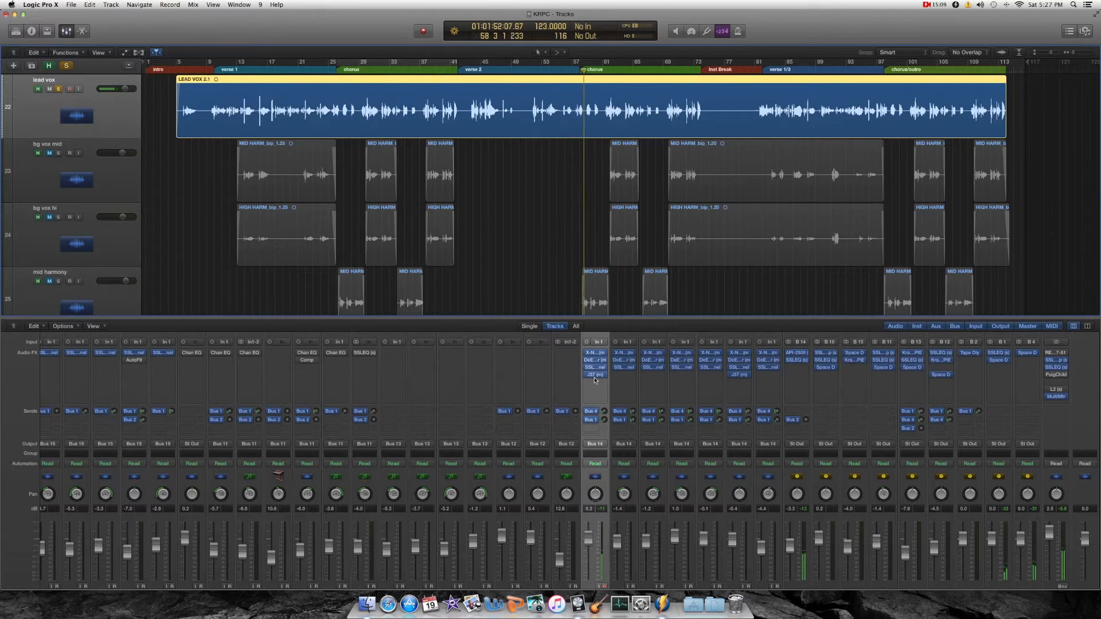
# - Unsolo the lead vox track and play the chorus so the lead vocal is heard in the full mix
pyautogui.scroll(-2, 600, 531)
pyautogui.click(602, 572)
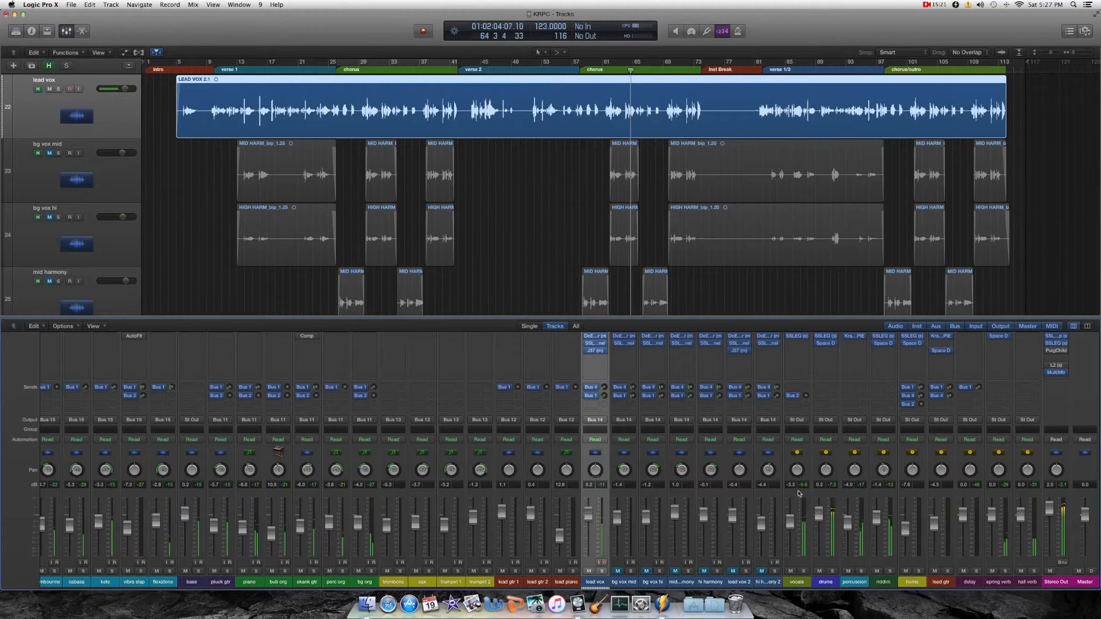
pyautogui.scroll(1, 803, 482)
pyautogui.scroll(3, 802, 482)
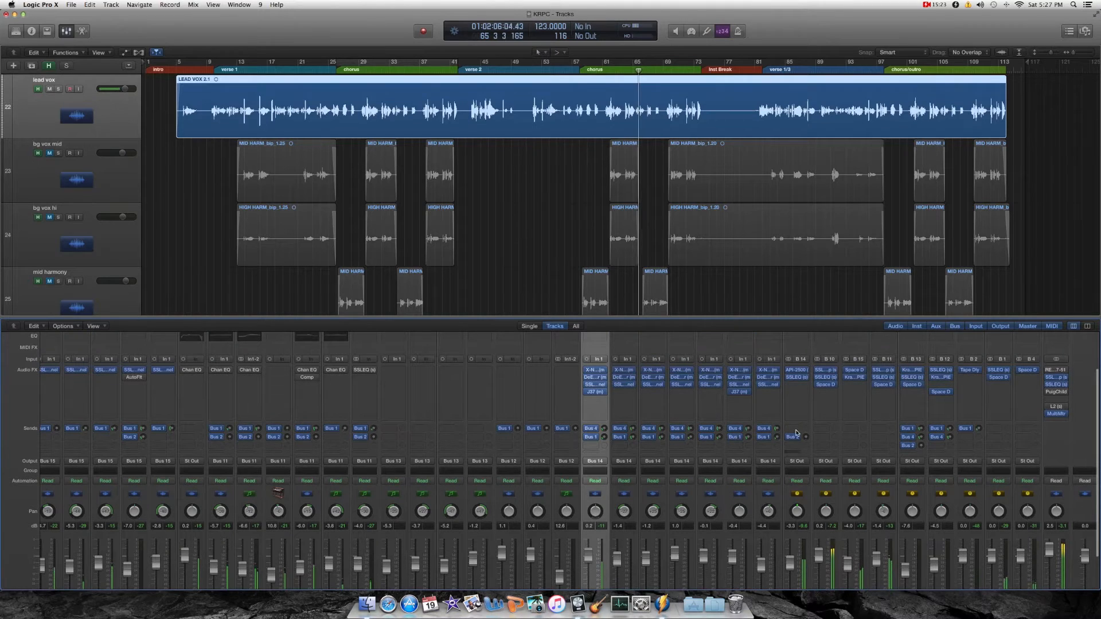
pyautogui.scroll(-3, 802, 384)
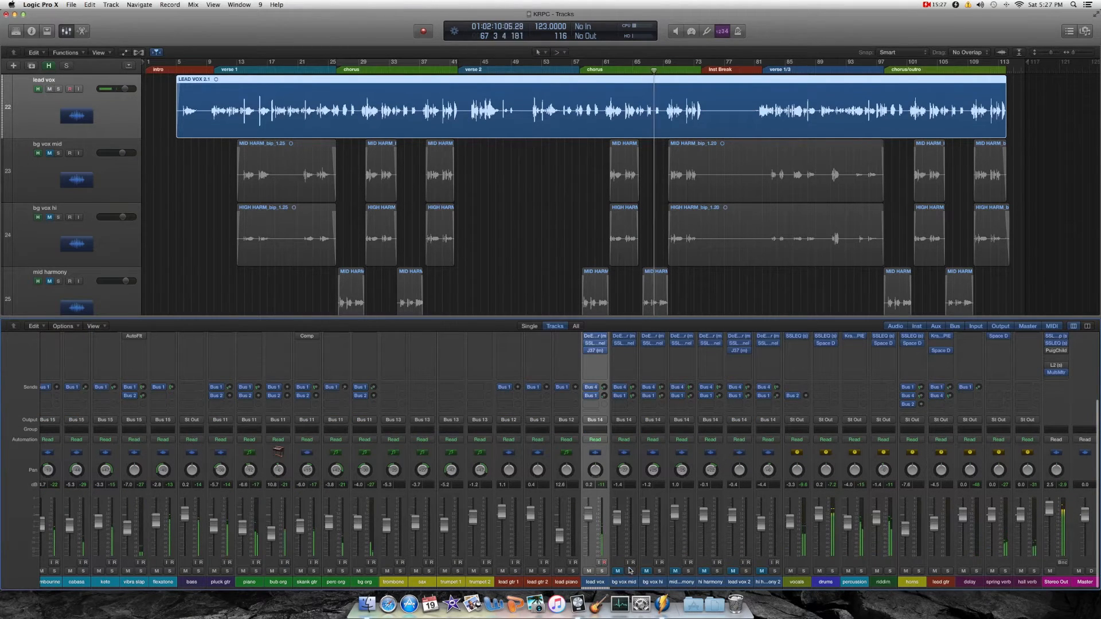
# - Unmute the bg vox mid and bg vox hi tracks and play them with the mix from bar 13
pyautogui.click(236, 69)
pyautogui.scroll(-1, 615, 537)
pyautogui.scroll(1, 615, 537)
pyautogui.click(618, 571)
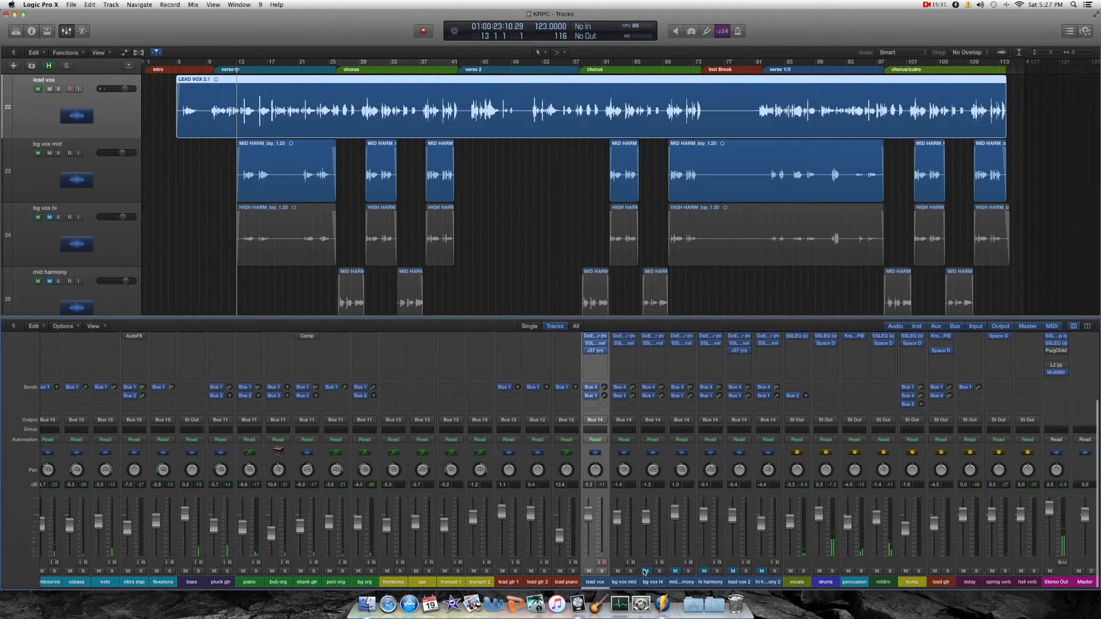
pyautogui.click(647, 571)
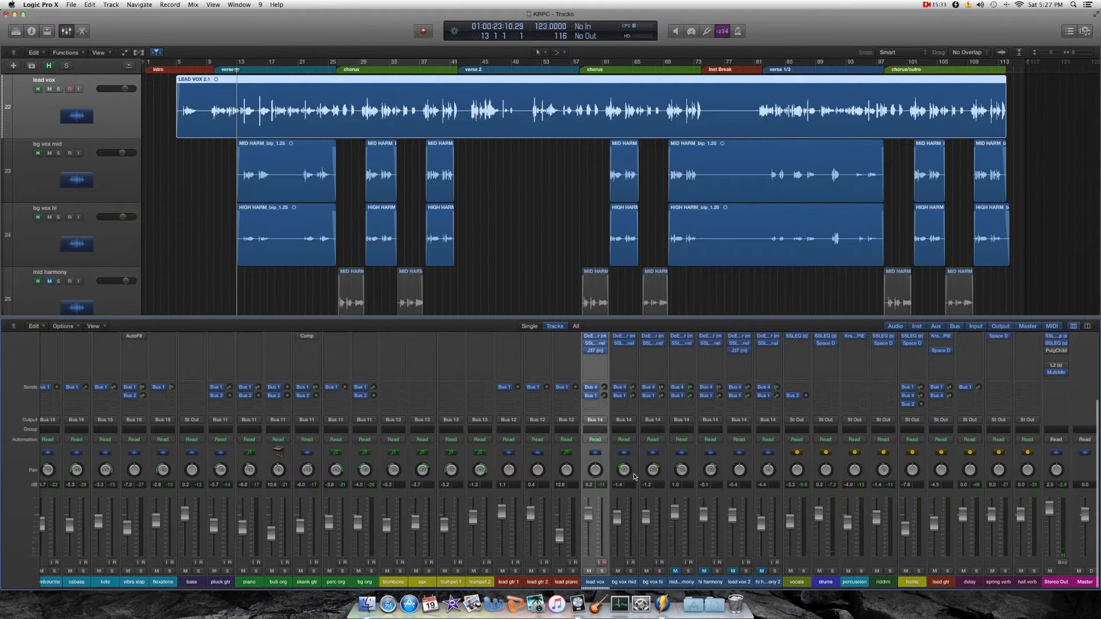
pyautogui.click(212, 187)
pyautogui.press('space')
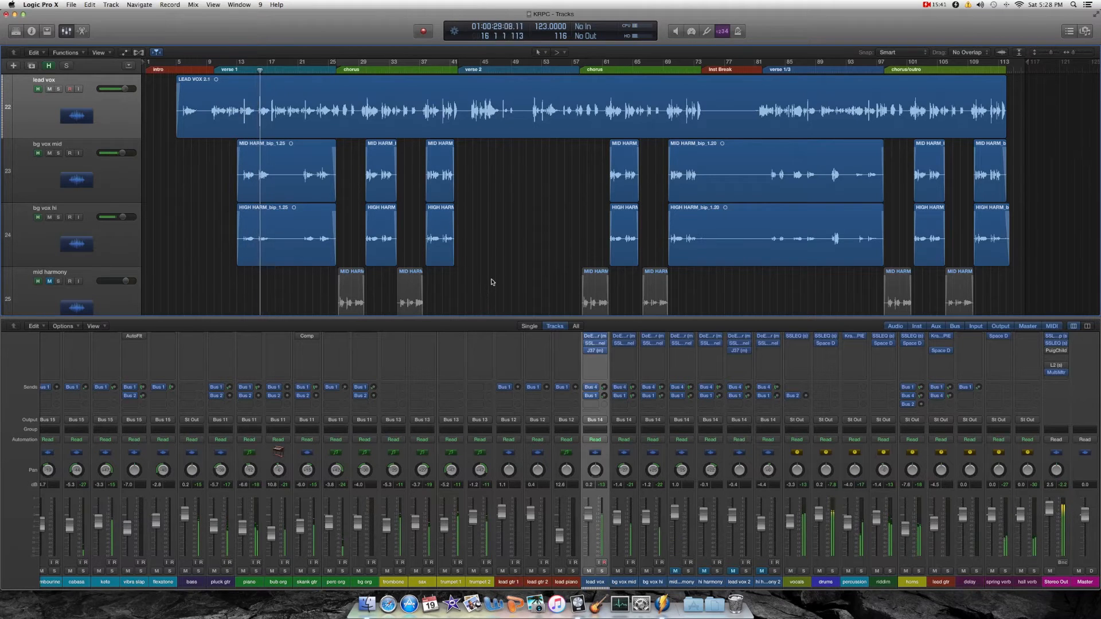
# - Open the bg vox mid DeEsser, replay verse 1 from about bar 14 to check it, and close its window
pyautogui.scroll(2, 629, 376)
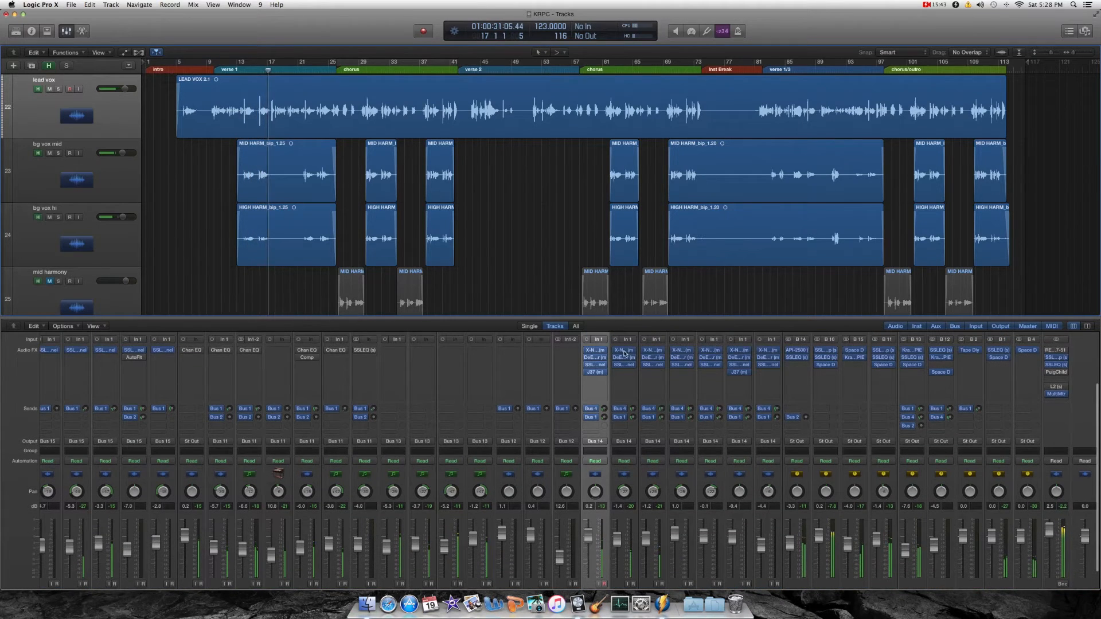
pyautogui.click(625, 354)
pyautogui.click(253, 72)
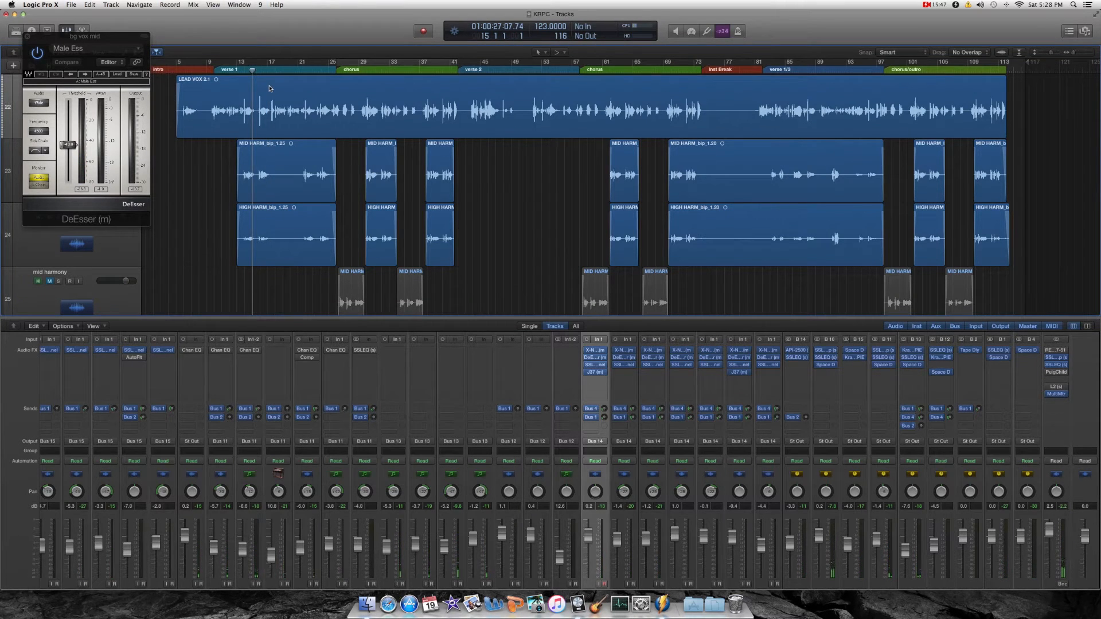
pyautogui.click(244, 70)
pyautogui.press('space')
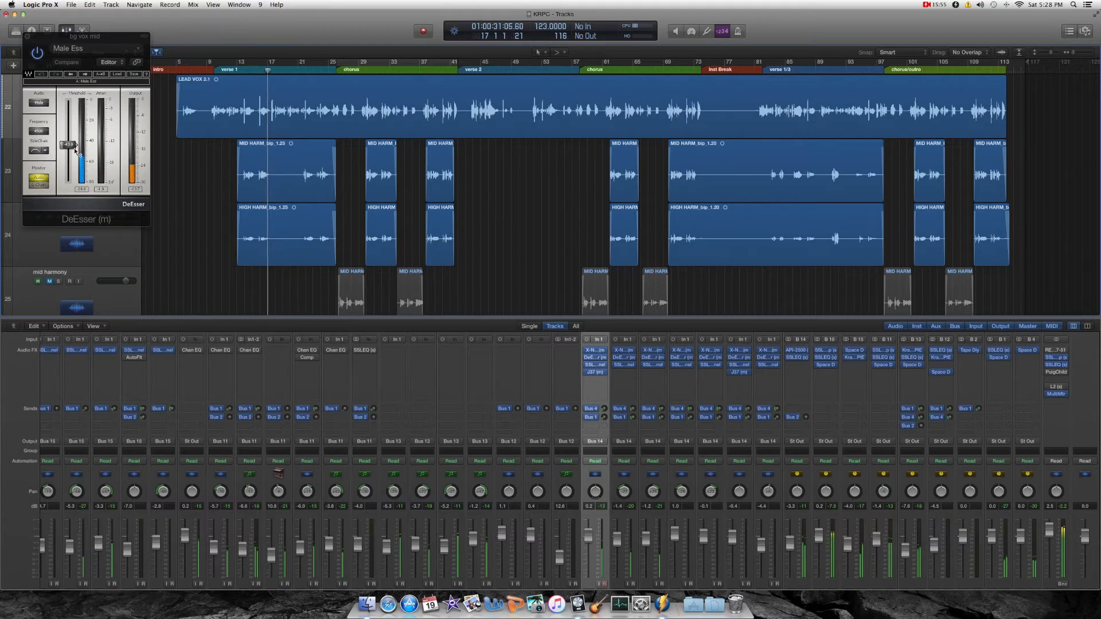
pyautogui.click(27, 37)
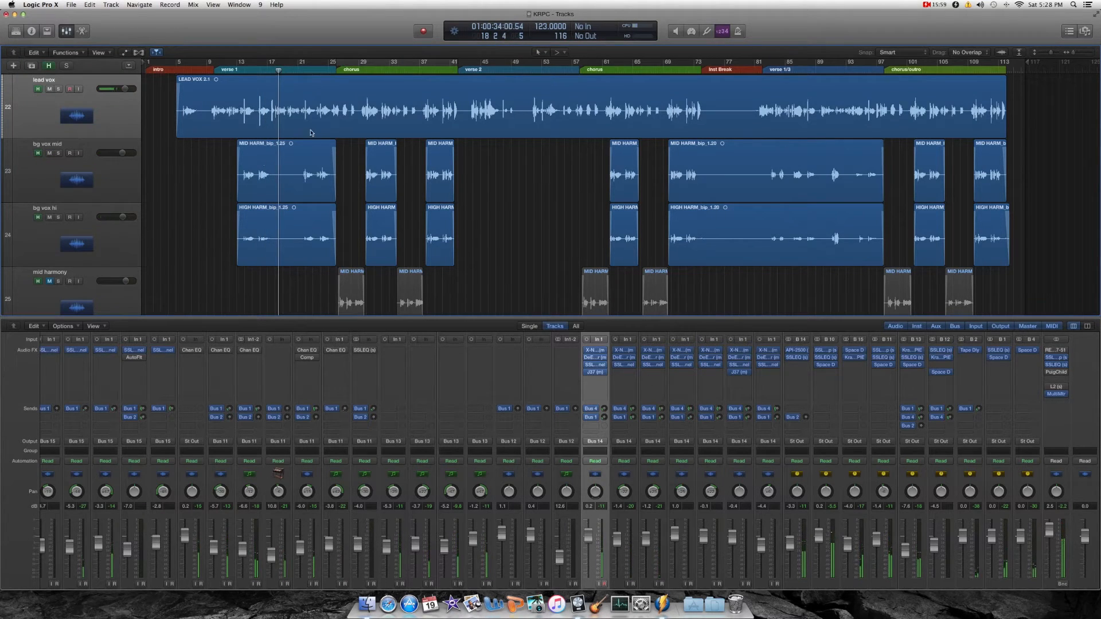
# - Play the background vocals from about bar 21 up to the first chorus
pyautogui.click(298, 70)
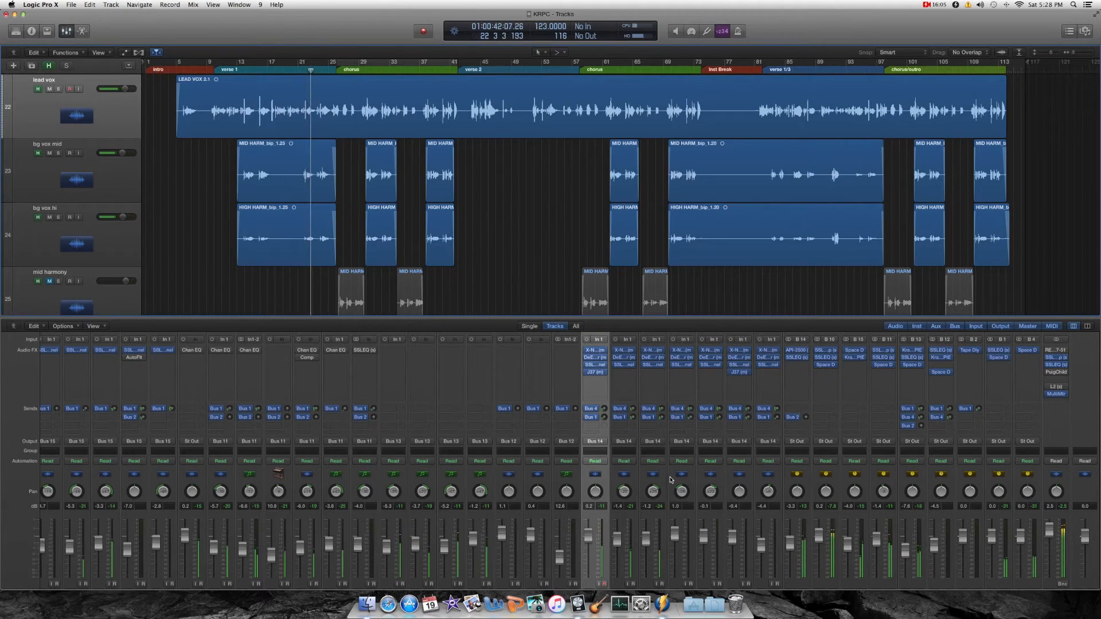
pyautogui.scroll(-3, 778, 429)
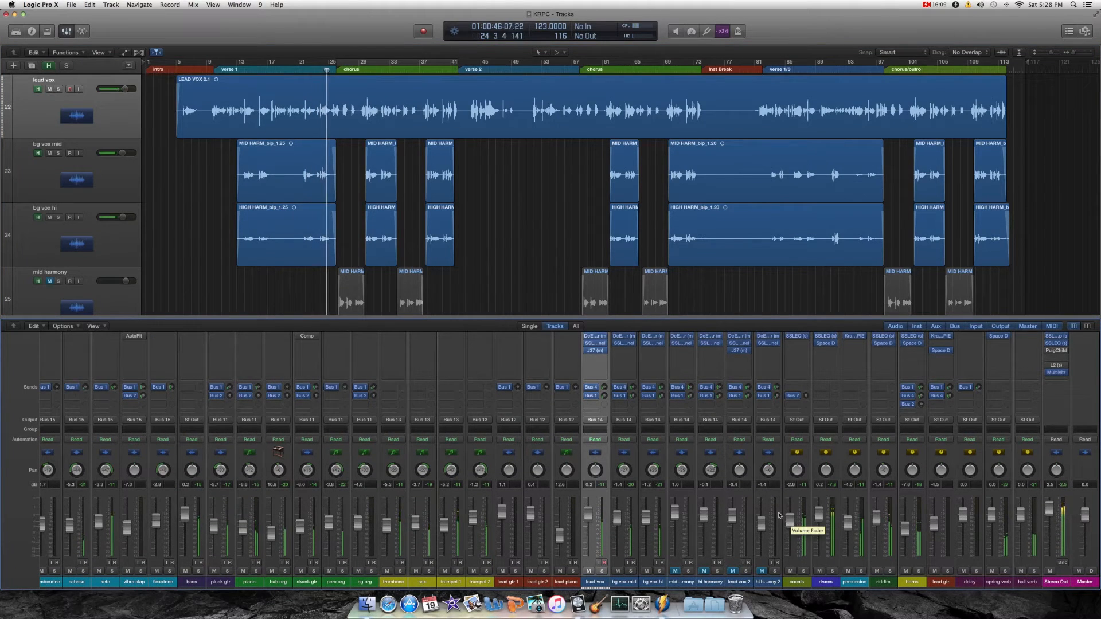
pyautogui.scroll(-5, 451, 214)
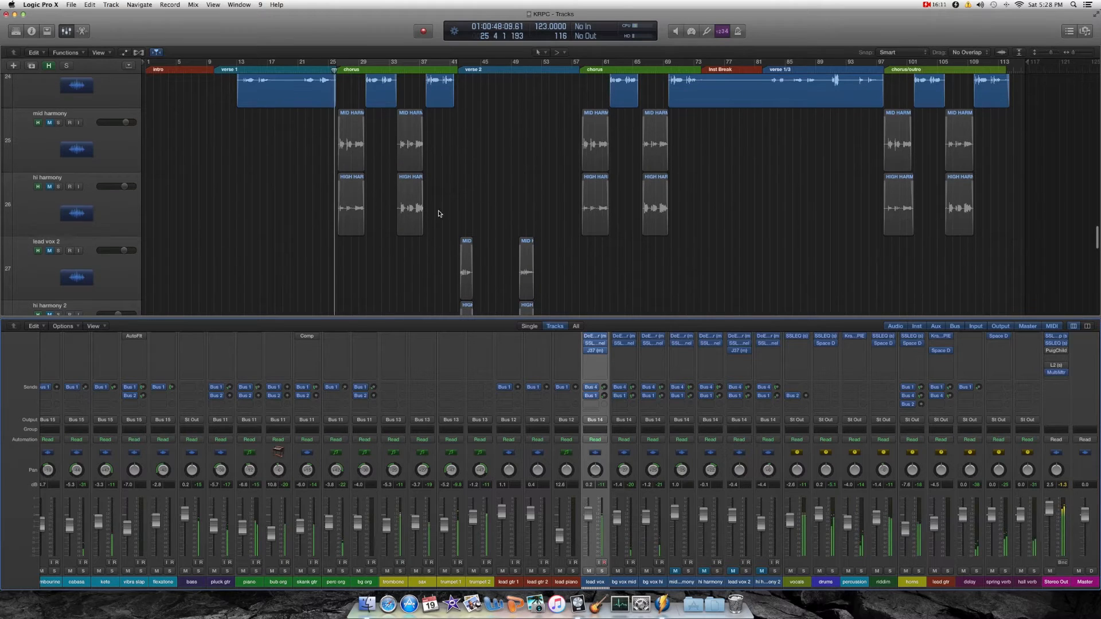
# - Unmute the mid harmony and hi harmony tracks and review their regions in the arrangement
pyautogui.click(679, 572)
pyautogui.click(705, 571)
pyautogui.scroll(2, 322, 98)
pyautogui.scroll(1, 327, 91)
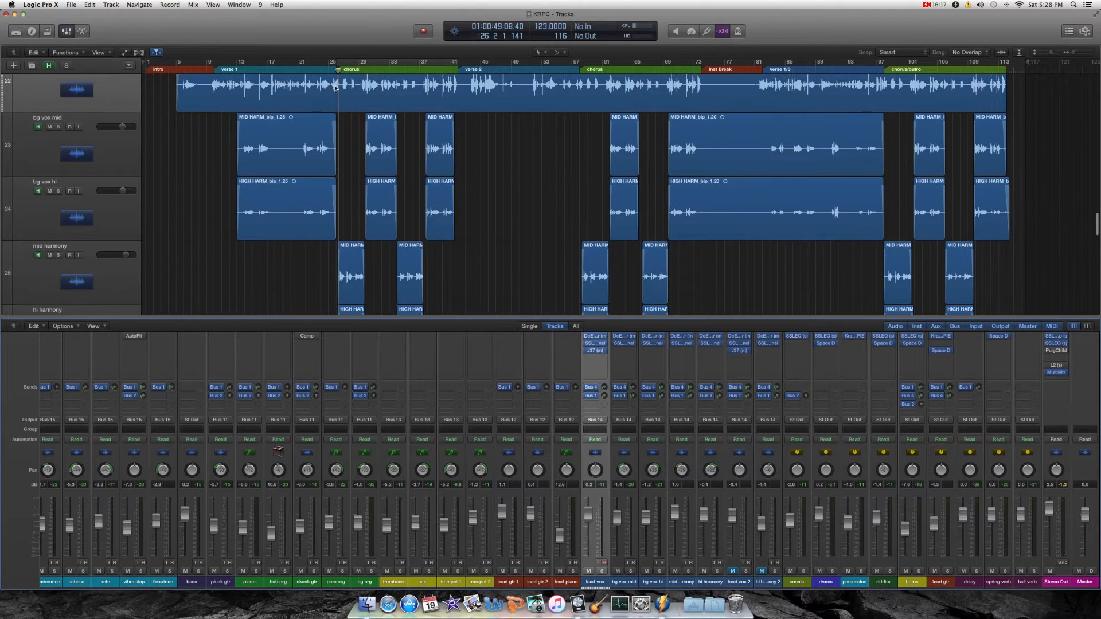
pyautogui.scroll(-4, 321, 205)
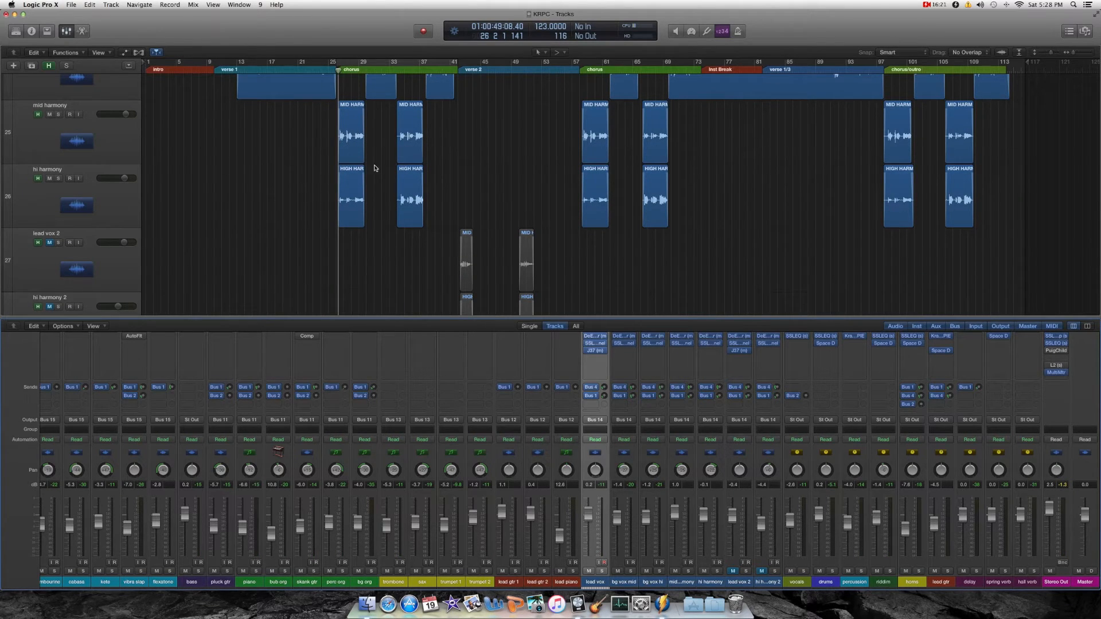
pyautogui.scroll(6, 363, 162)
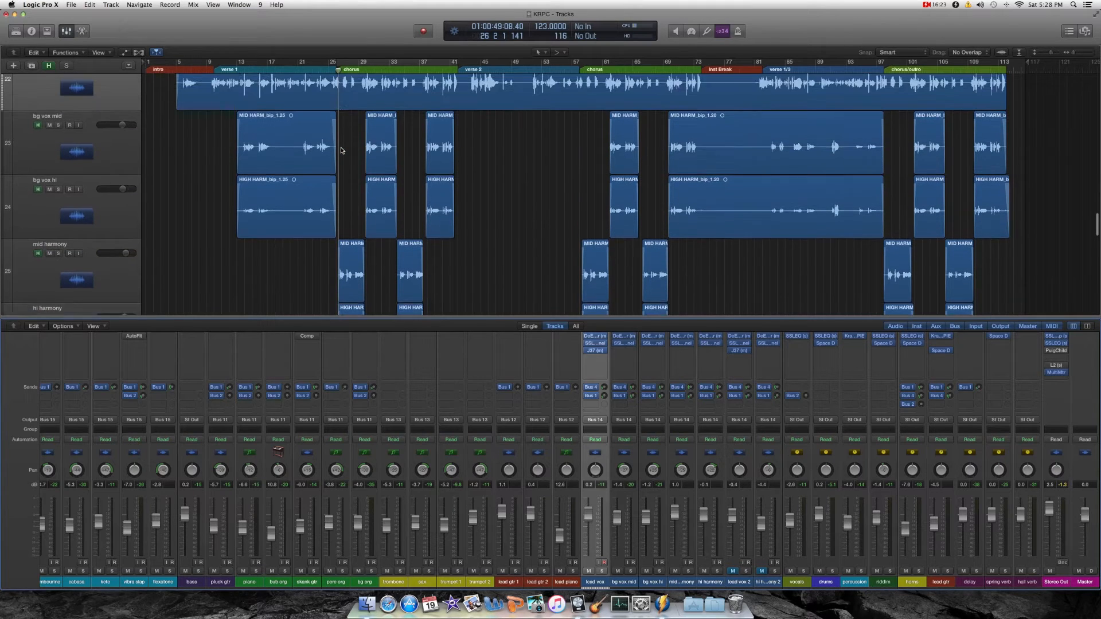
# - Play the first chorus, examining the background and harmony regions with the mixer hidden and their levels with it shown
pyautogui.click(66, 31)
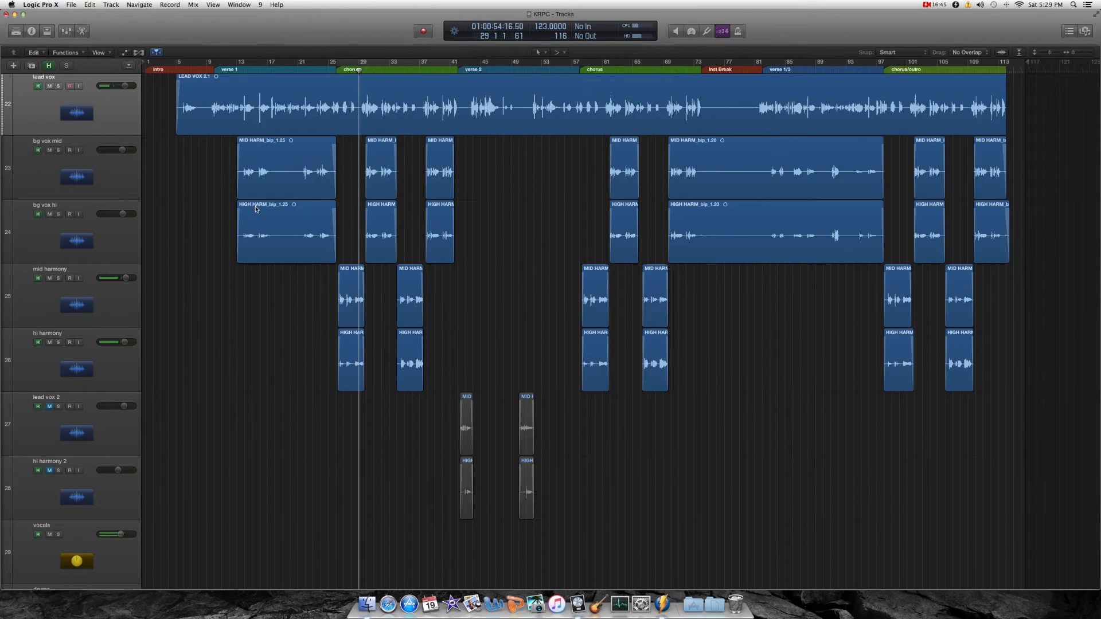
pyautogui.click(66, 31)
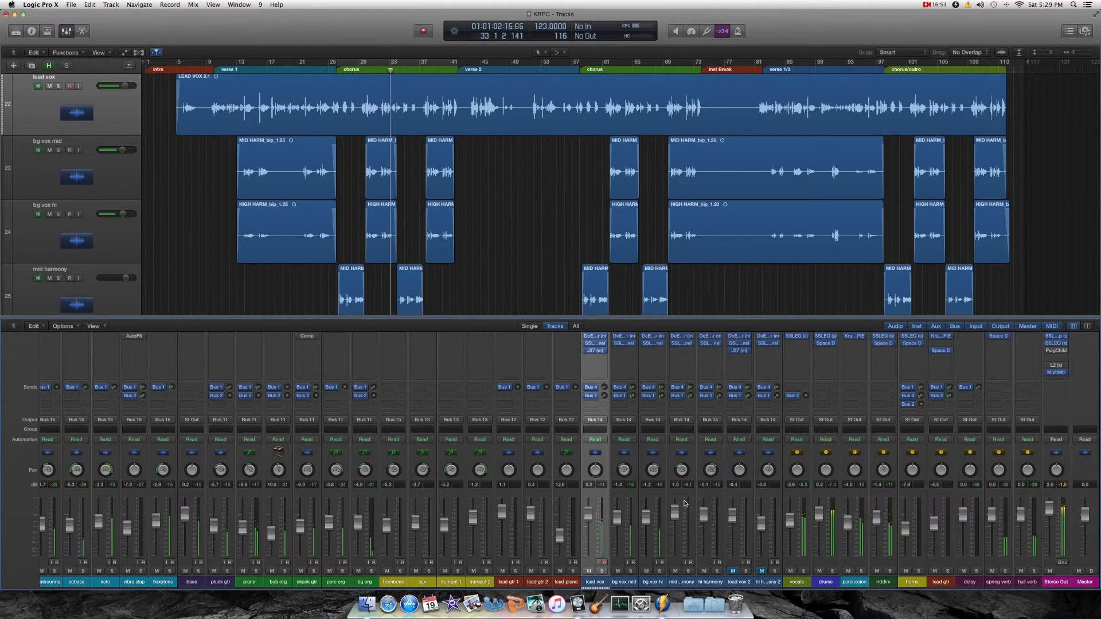
pyautogui.scroll(-1, 580, 326)
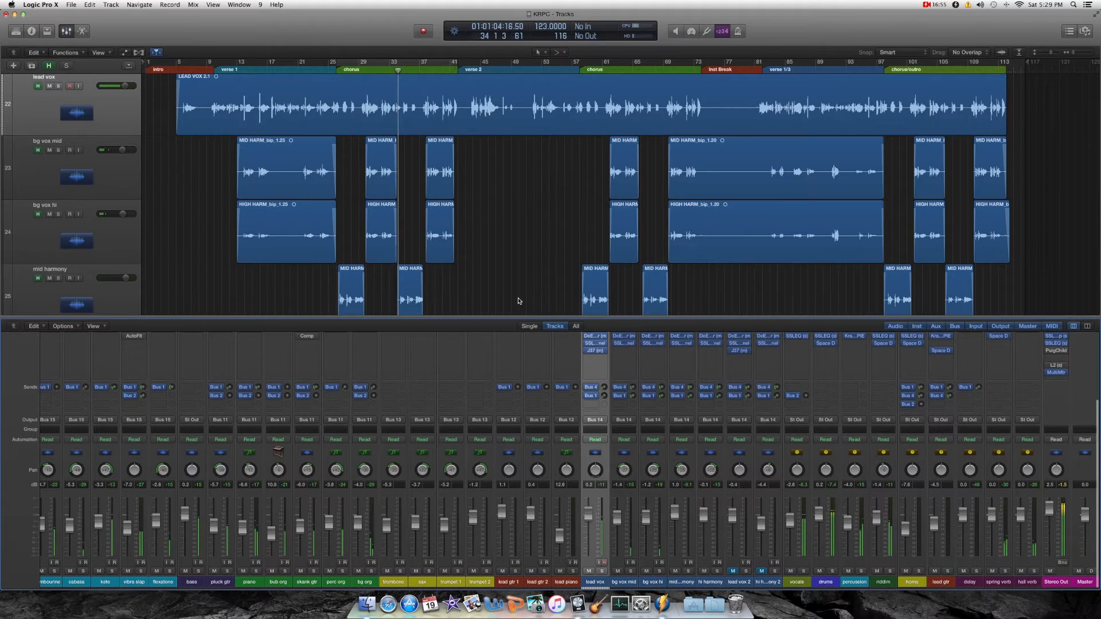
pyautogui.scroll(-2, 516, 300)
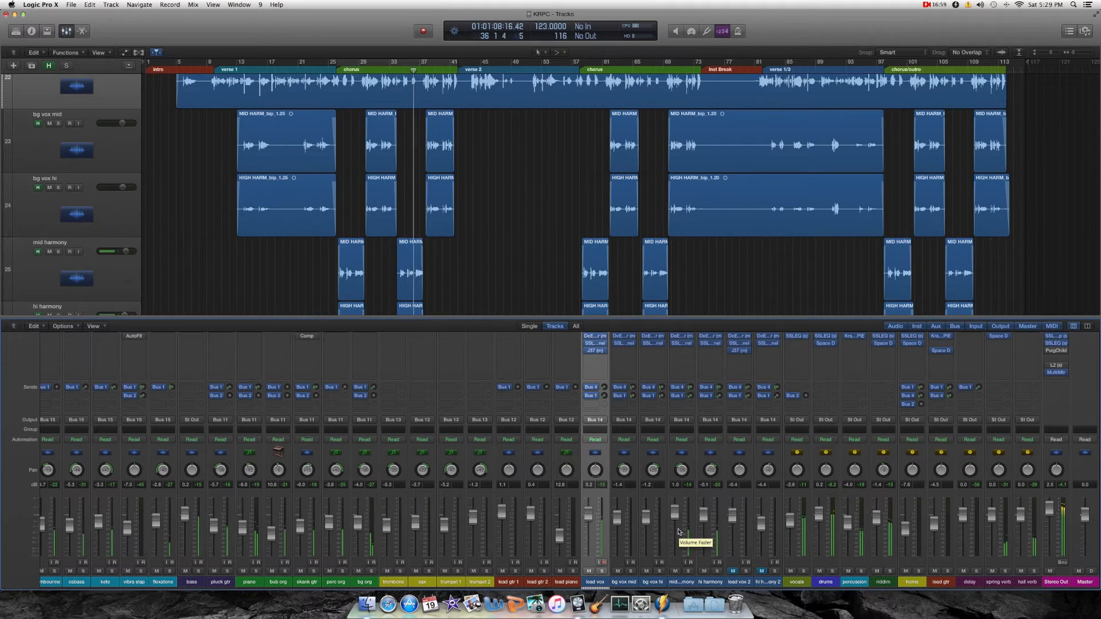
pyautogui.moveTo(704, 522); pyautogui.dragTo(705, 521)
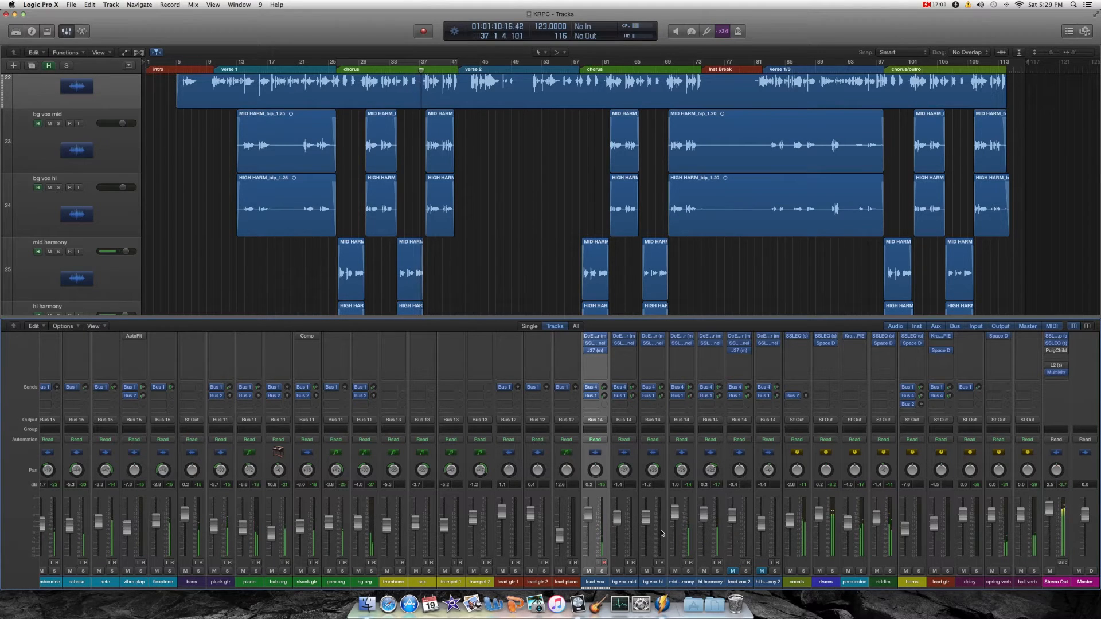
pyautogui.scroll(-2, 485, 228)
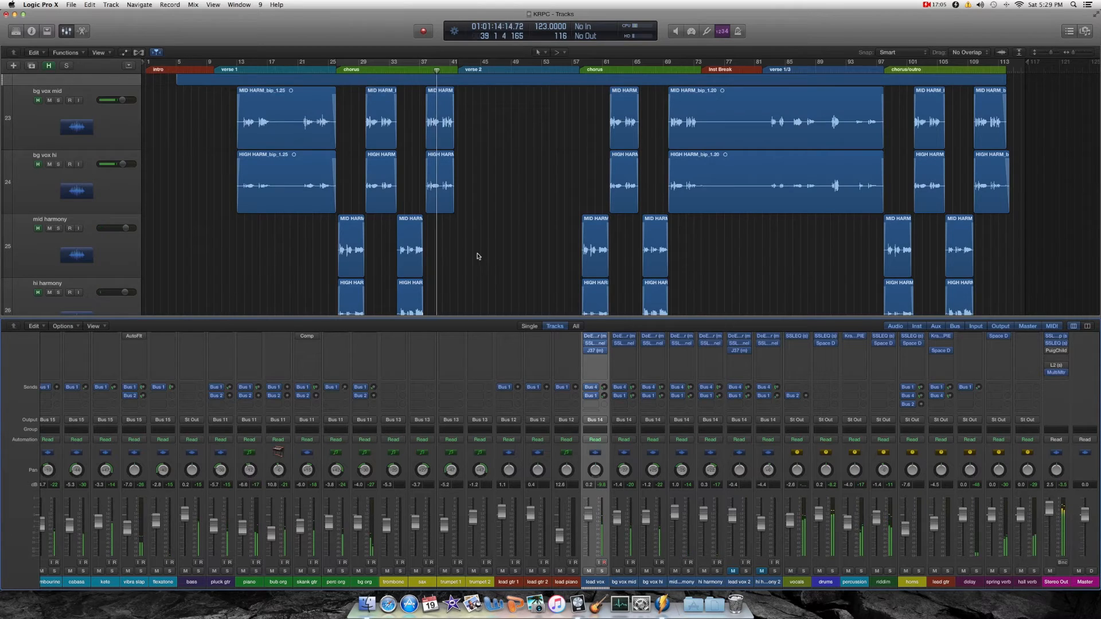
pyautogui.scroll(-4, 482, 253)
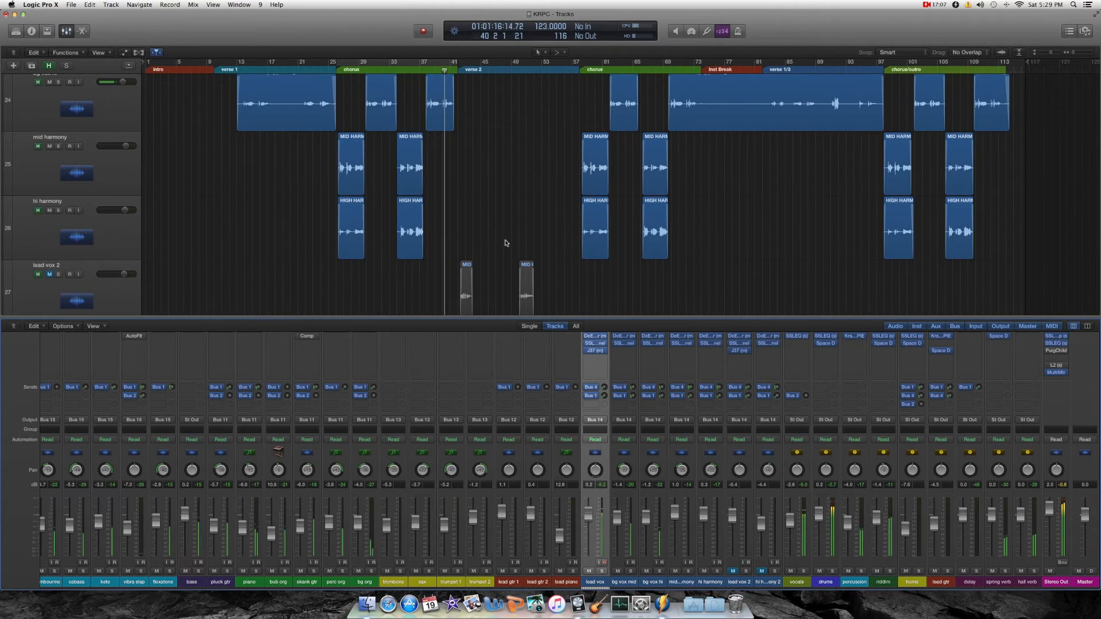
pyautogui.scroll(1, 504, 241)
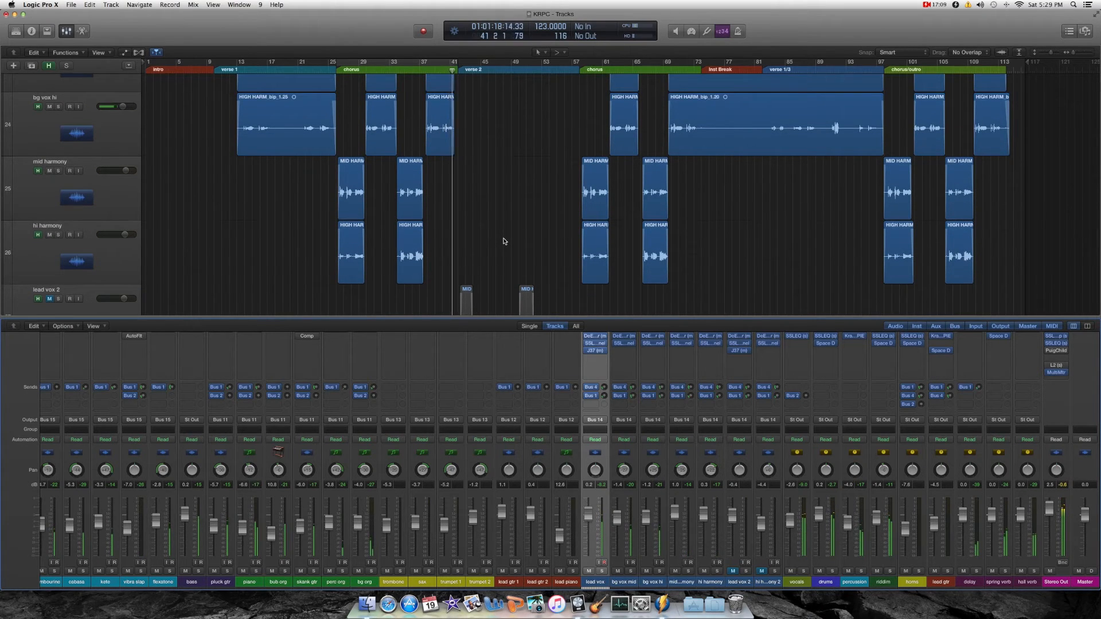
# - Unmute the lead vox 2 and hi harmony 2 tracks at the start of verse 2
pyautogui.scroll(-6, 504, 238)
pyautogui.click(733, 571)
pyautogui.click(761, 571)
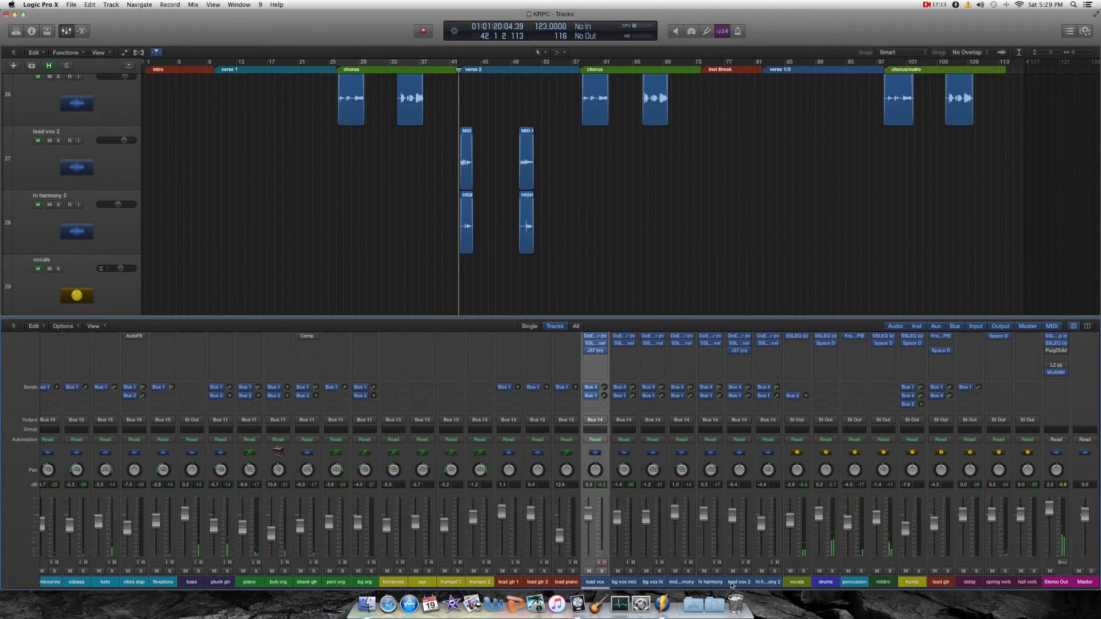
pyautogui.scroll(1, 457, 80)
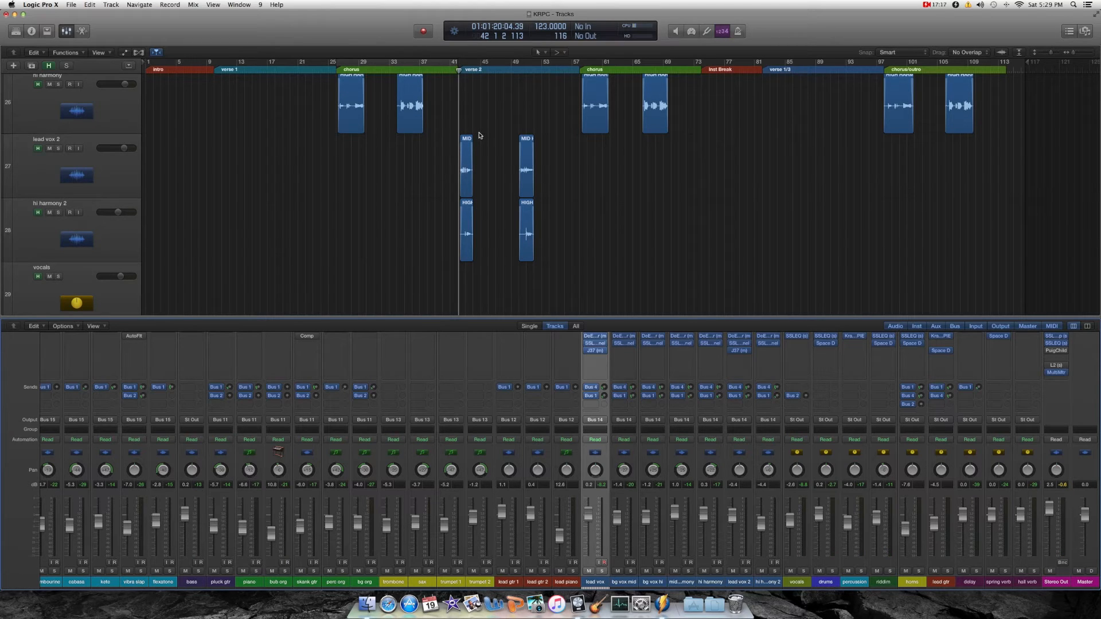
pyautogui.scroll(4, 471, 125)
# - Hide the mixer and select the lead vox 2 track to examine its verse 2 regions among the vocal tracks
pyautogui.click(66, 31)
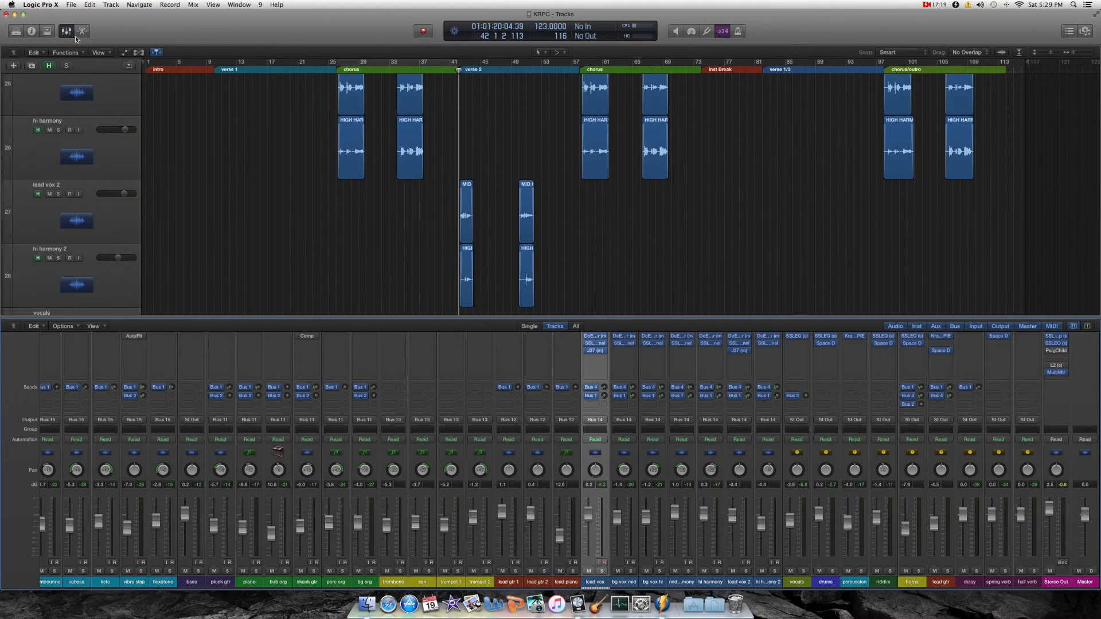
pyautogui.scroll(10, 599, 308)
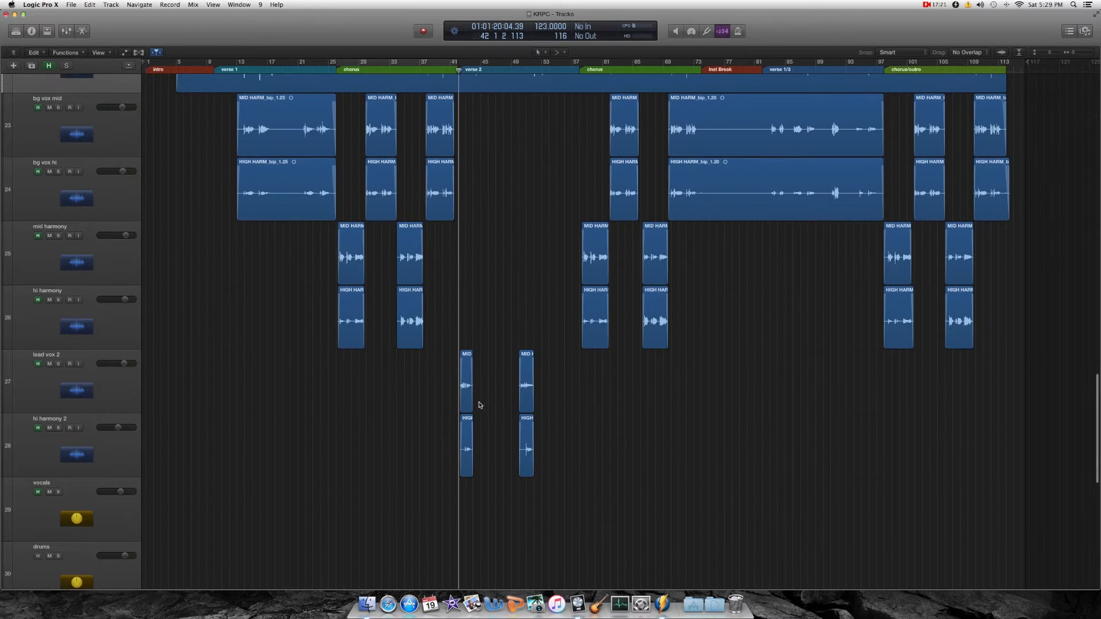
pyautogui.scroll(3, 493, 415)
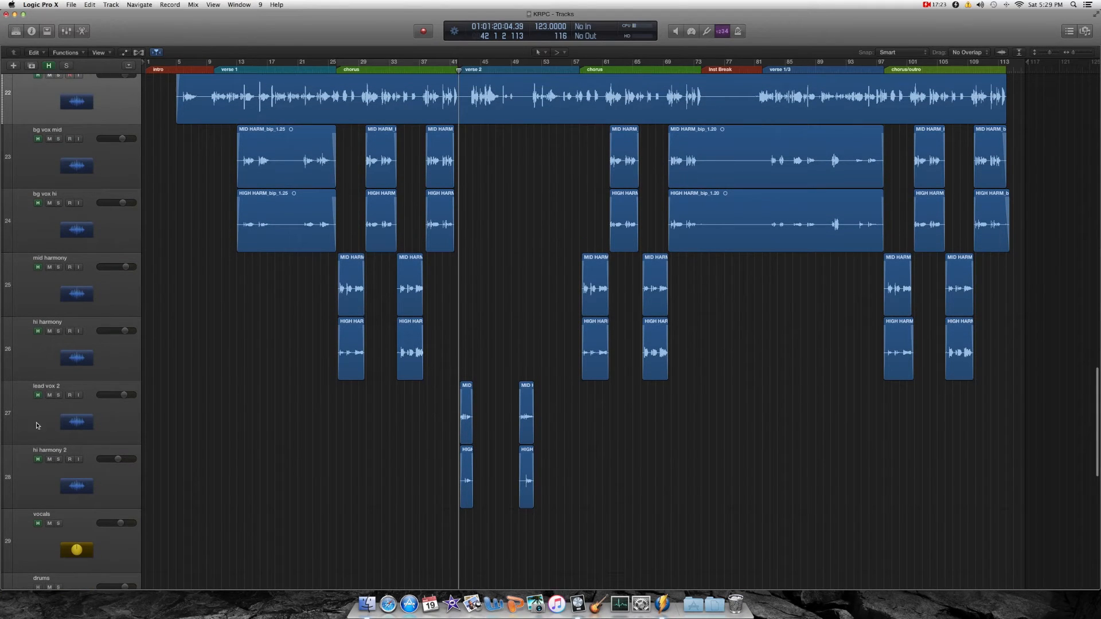
pyautogui.click(98, 421)
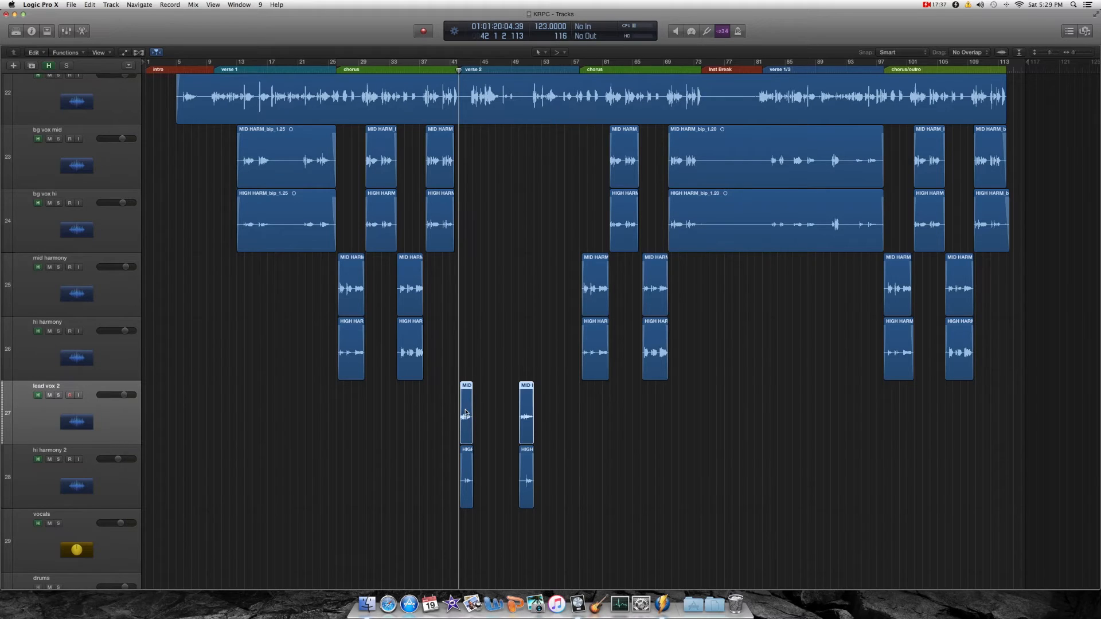
pyautogui.scroll(1, 465, 412)
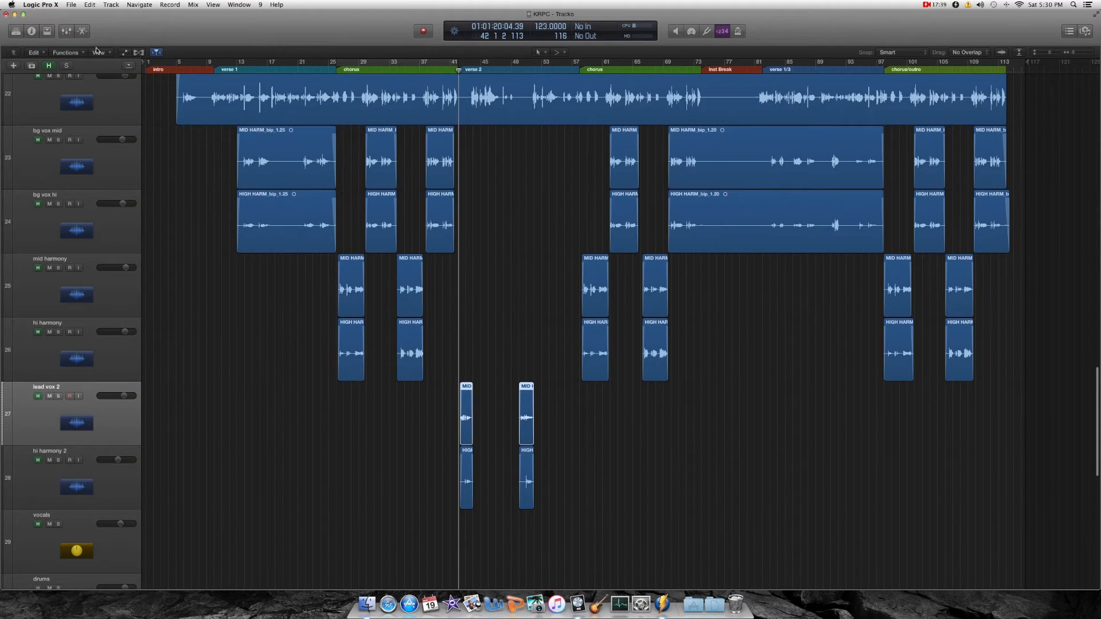
# - Show the mixer, play from about bar 41 into verse 2, and shrink the track heights to fit all the vocal tracks
pyautogui.click(67, 31)
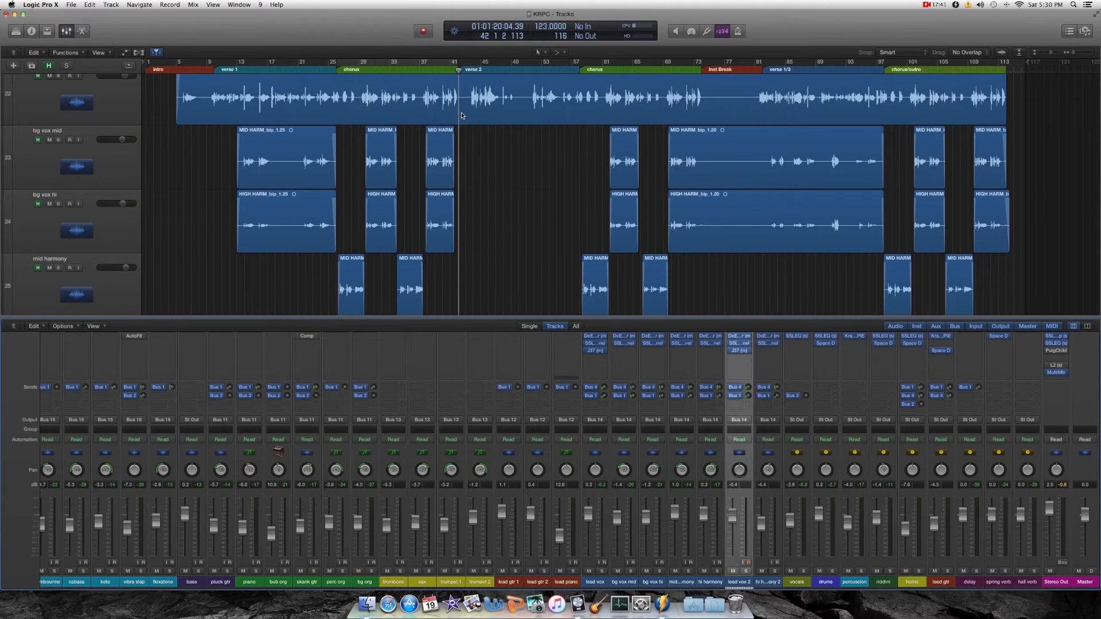
pyautogui.scroll(-5, 515, 205)
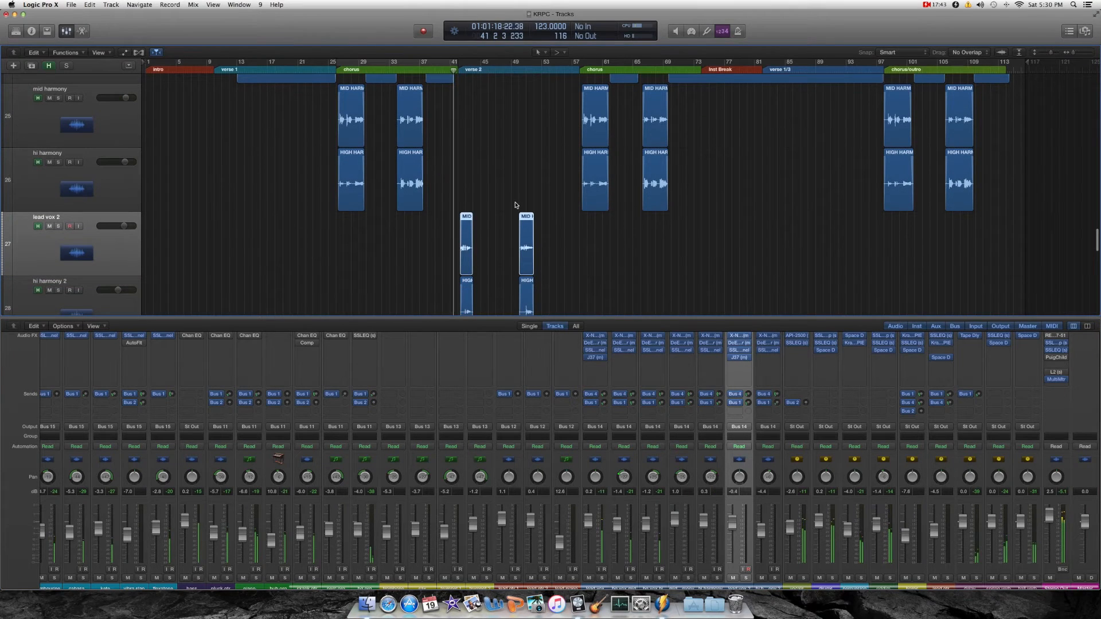
pyautogui.press('super+Up')
pyautogui.press('super+Up')
pyautogui.press('super+Up')
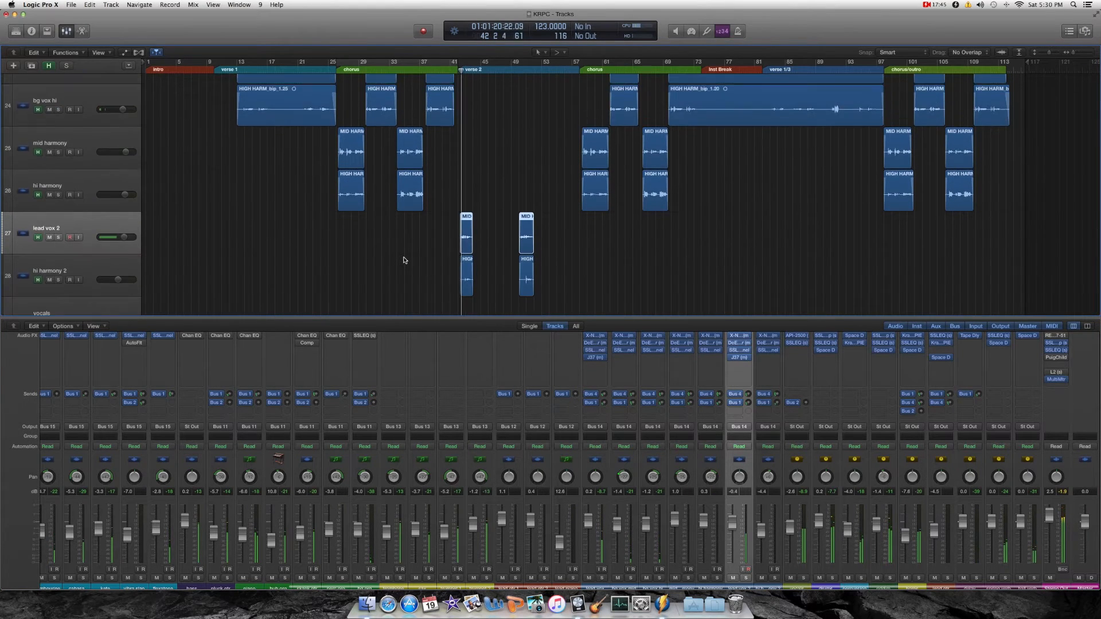
pyautogui.press('super+Up')
pyautogui.press('super+Up')
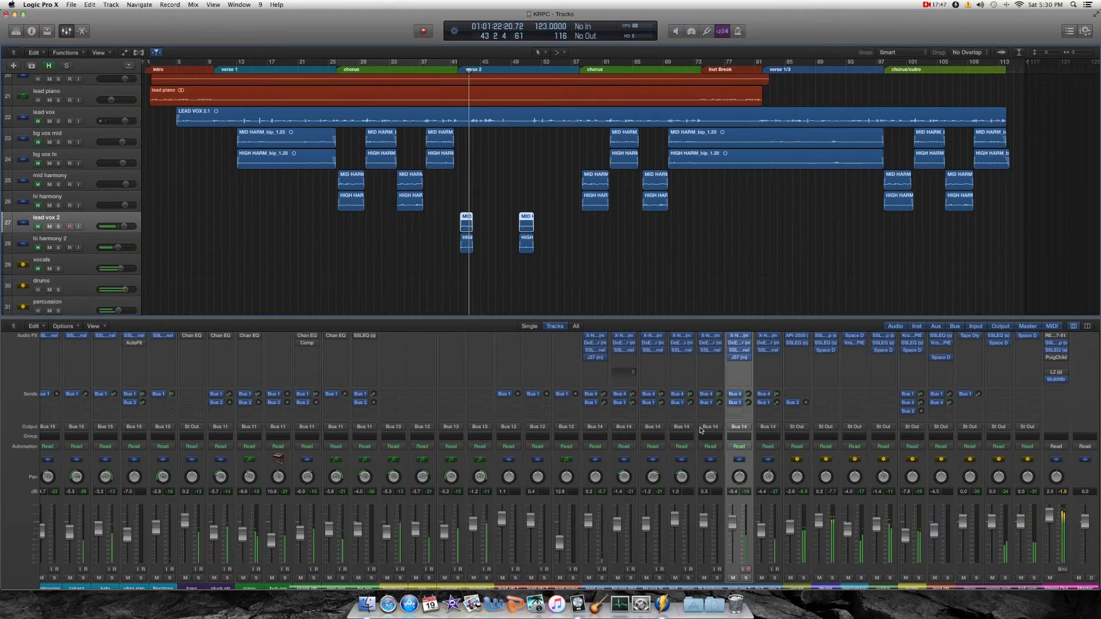
# - Raise the lead vox 2 fader slightly while playing through its two short verse 2 regions
pyautogui.moveTo(732, 531); pyautogui.dragTo(733, 529)
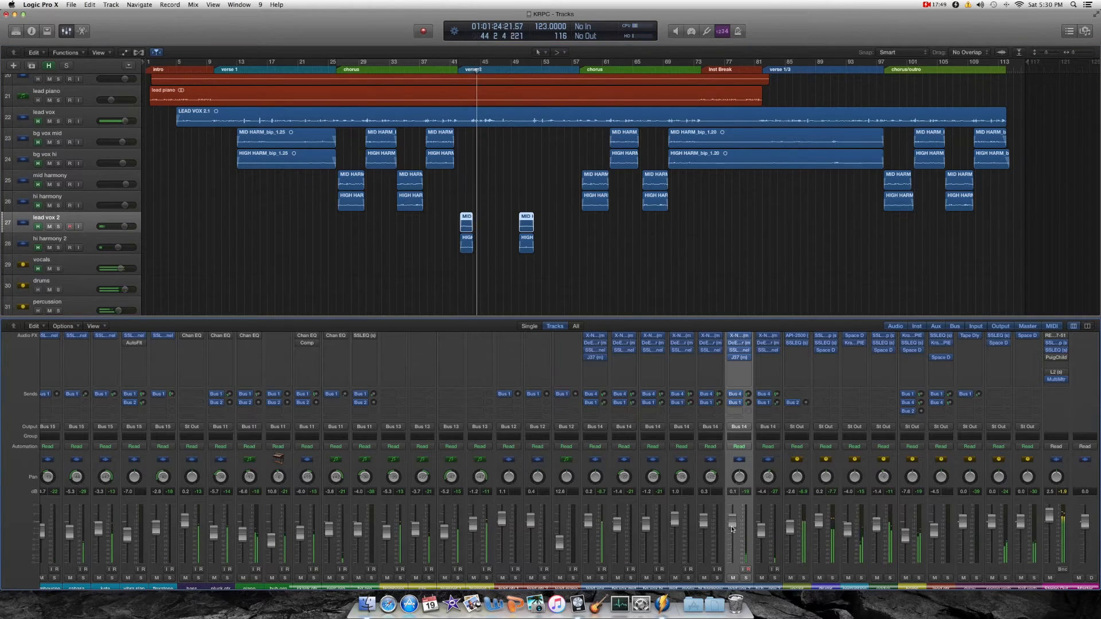
pyautogui.click(727, 228)
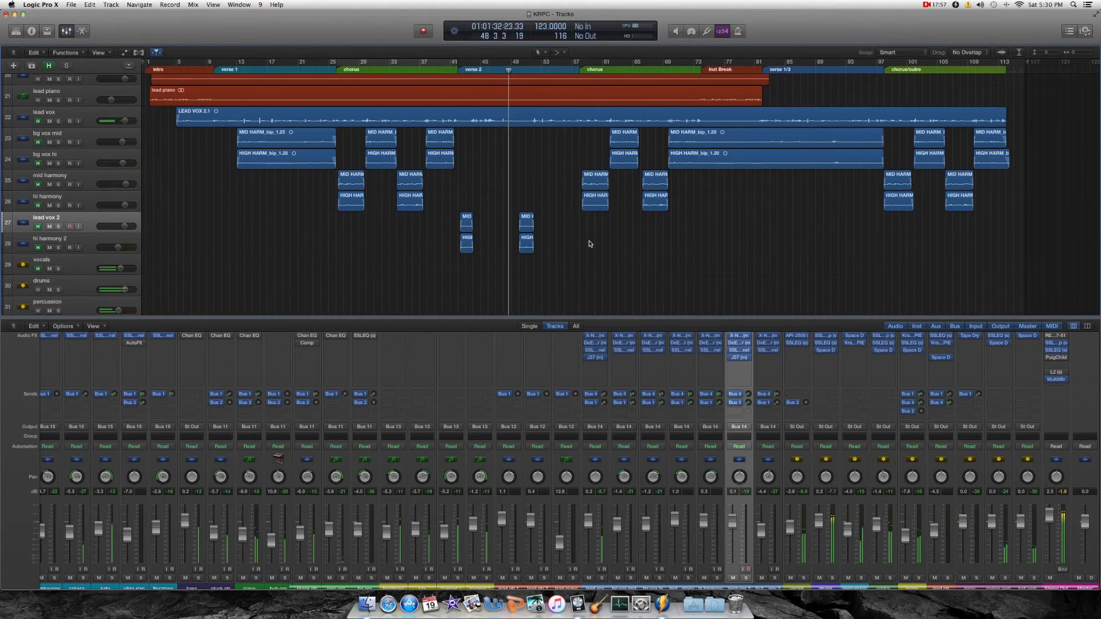
pyautogui.scroll(-1, 589, 243)
pyautogui.scroll(2, 589, 243)
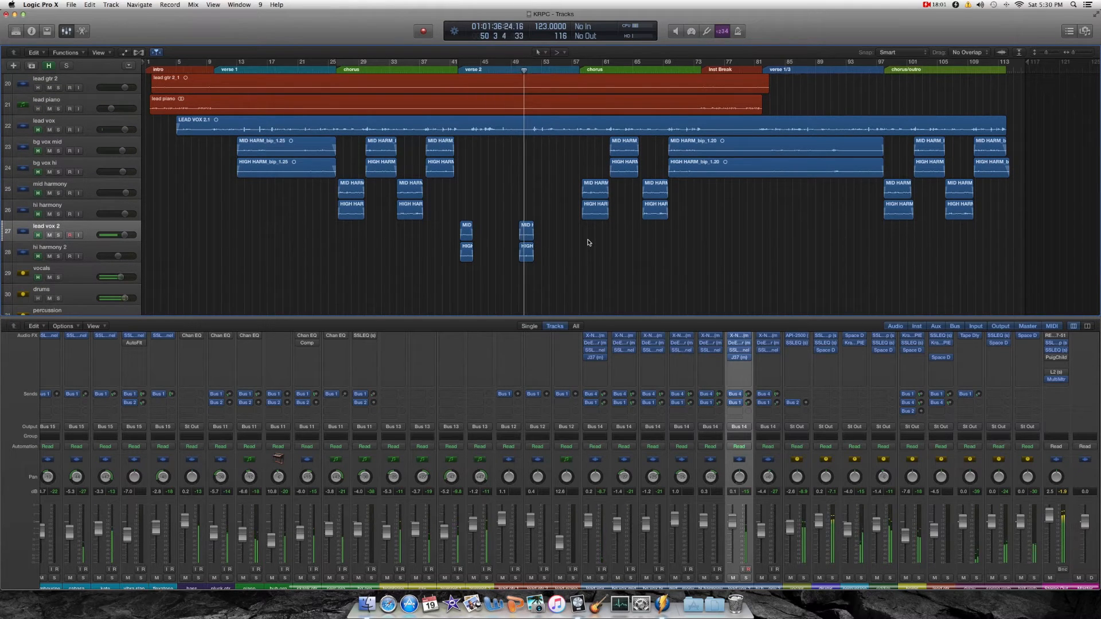
pyautogui.moveTo(736, 523); pyautogui.dragTo(737, 522)
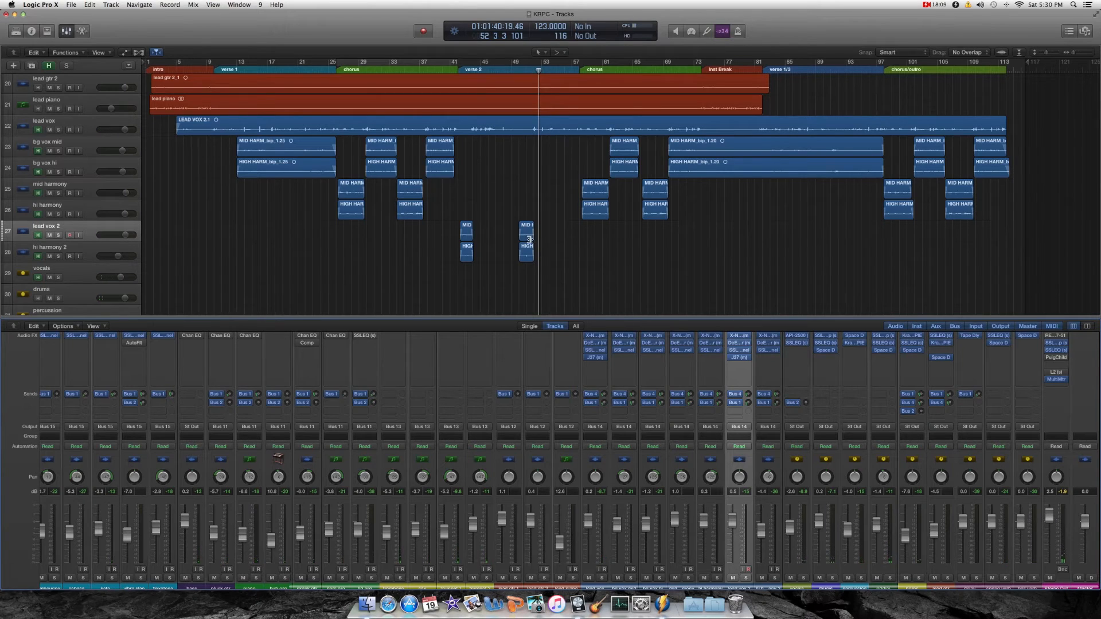
# - Examine the lead vox 2 and hi harmony 2 regions in verse 2 along with their channel strip inserts and sends
pyautogui.scroll(1, 561, 266)
pyautogui.scroll(1, 694, 359)
pyautogui.scroll(3, 504, 250)
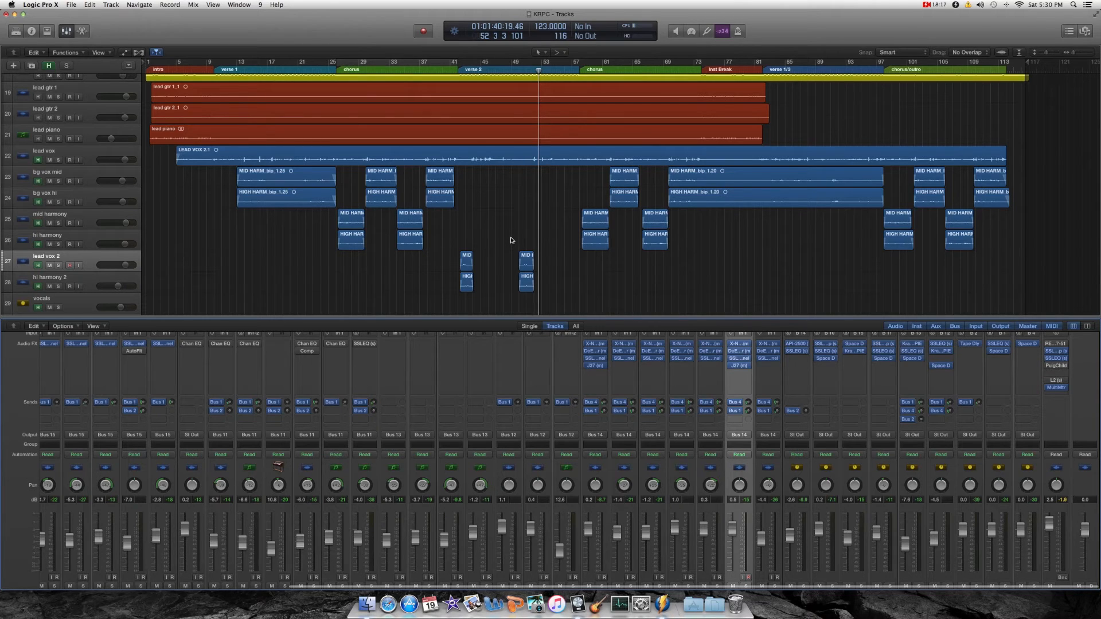
pyautogui.scroll(-1, 512, 241)
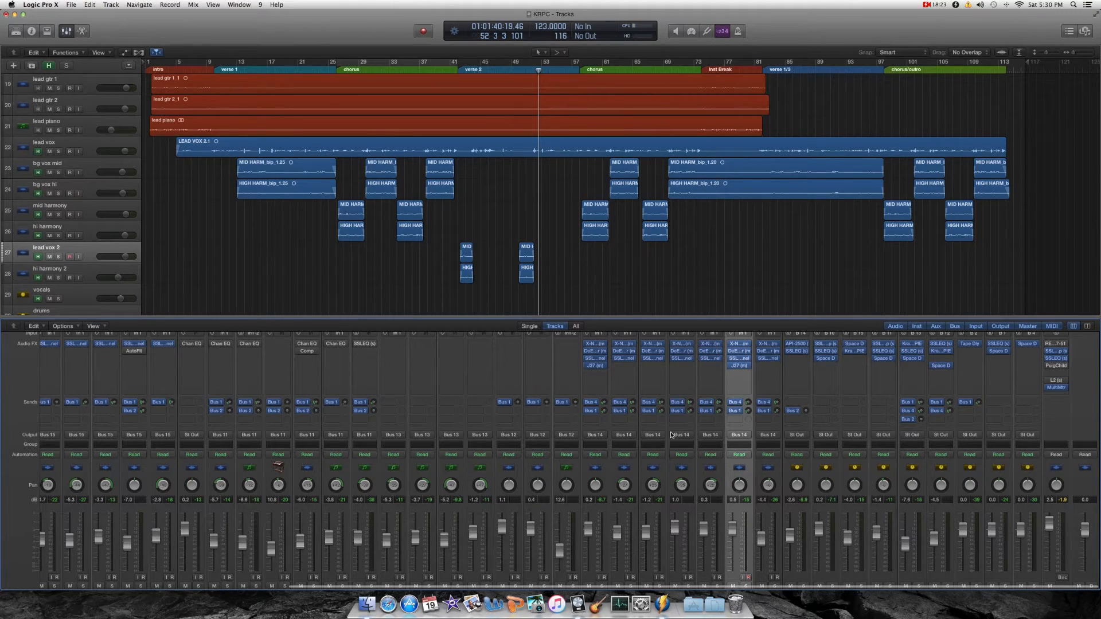
pyautogui.click(525, 274)
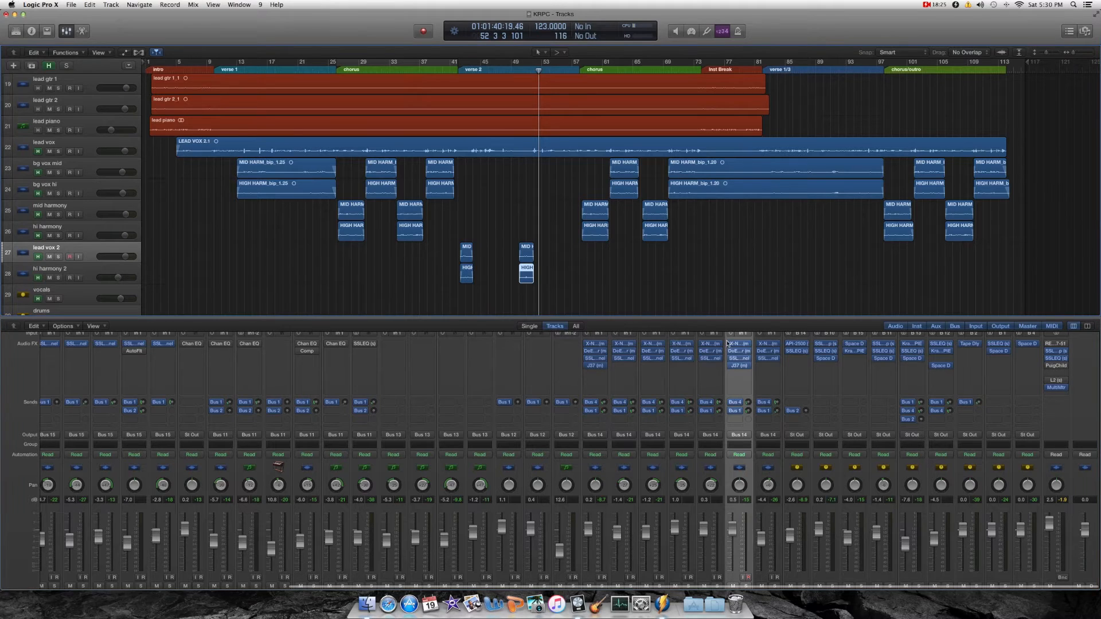
pyautogui.scroll(-2, 745, 567)
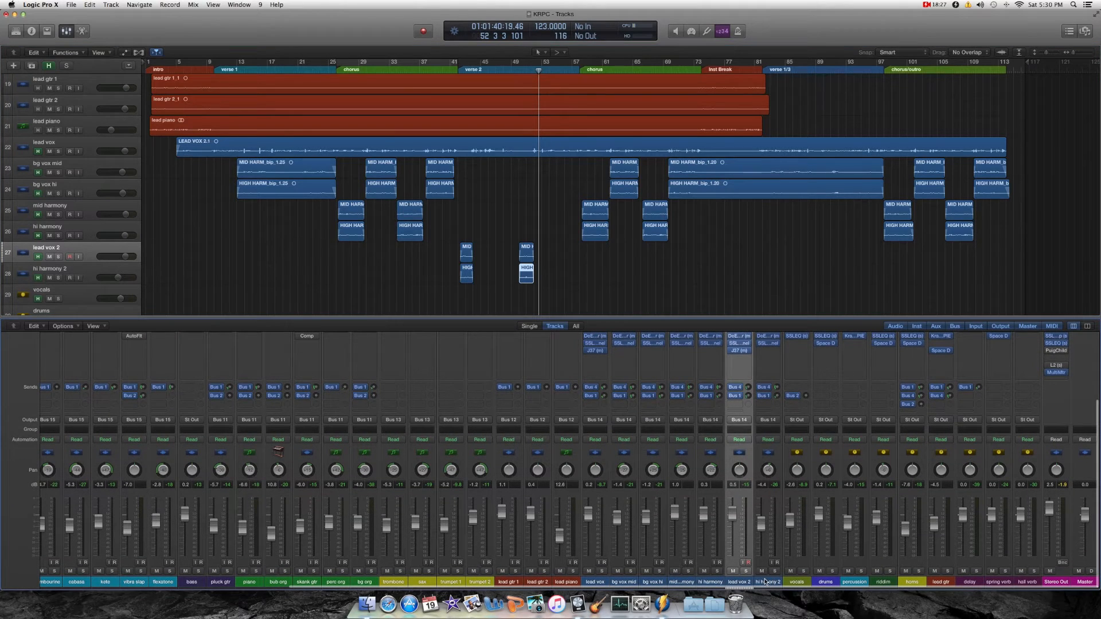
pyautogui.click(767, 582)
pyautogui.click(739, 581)
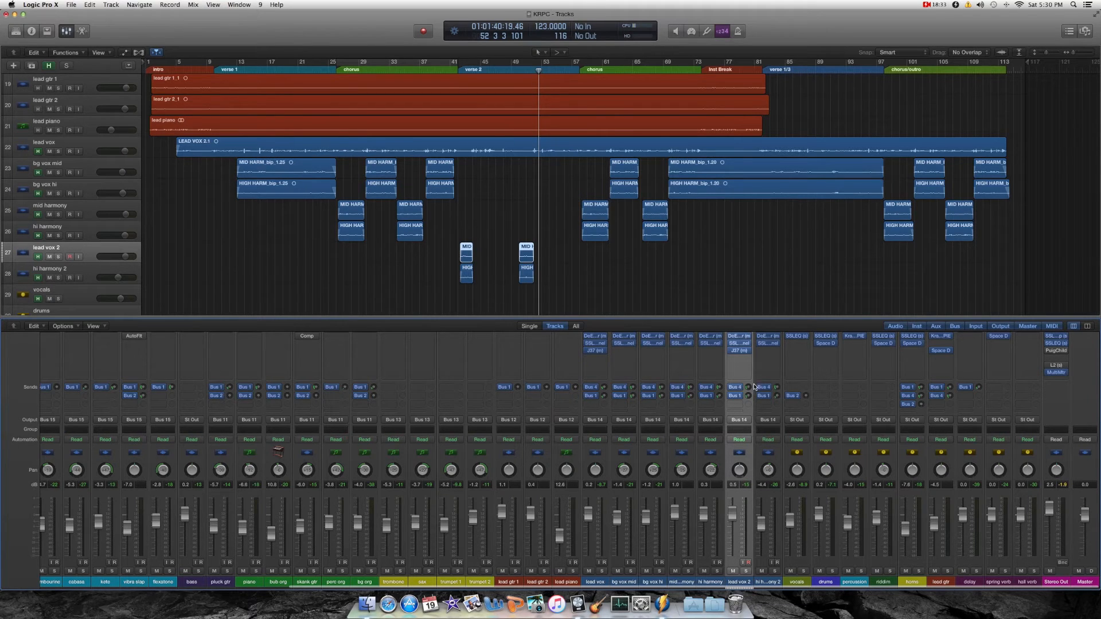
pyautogui.scroll(3, 735, 385)
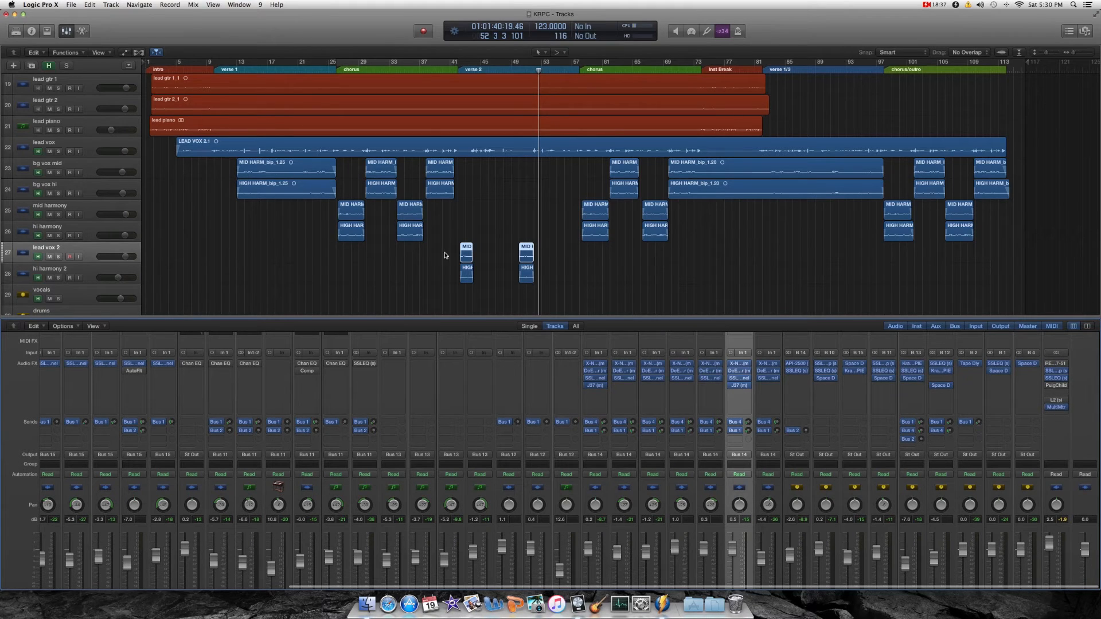
pyautogui.moveTo(740, 390)
pyautogui.scroll(-3, 659, 267)
pyautogui.scroll(-2, 770, 424)
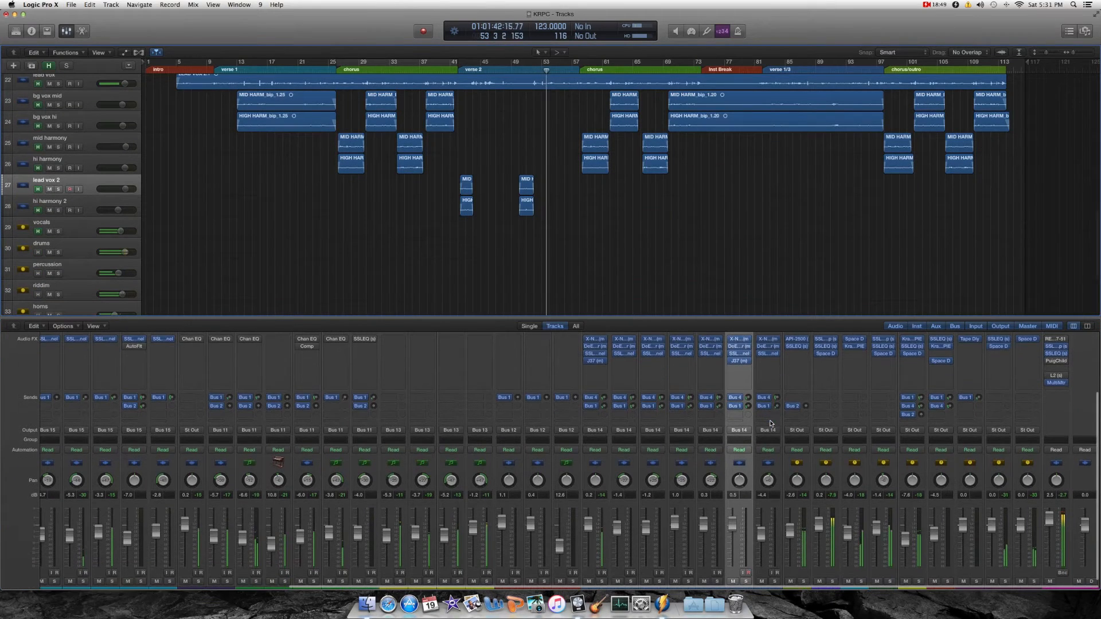
# - Open the API-2500 and SSLEQ plug-ins on the vocals bus and place the SSLEQ window beneath the compressor
pyautogui.scroll(2, 769, 419)
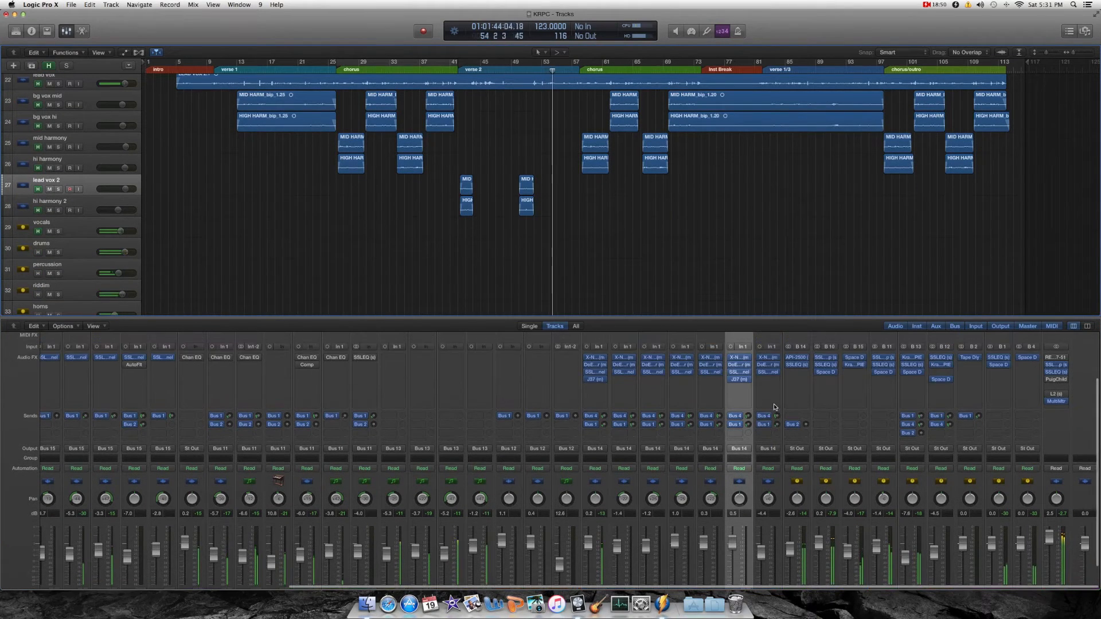
pyautogui.click(796, 357)
pyautogui.click(795, 366)
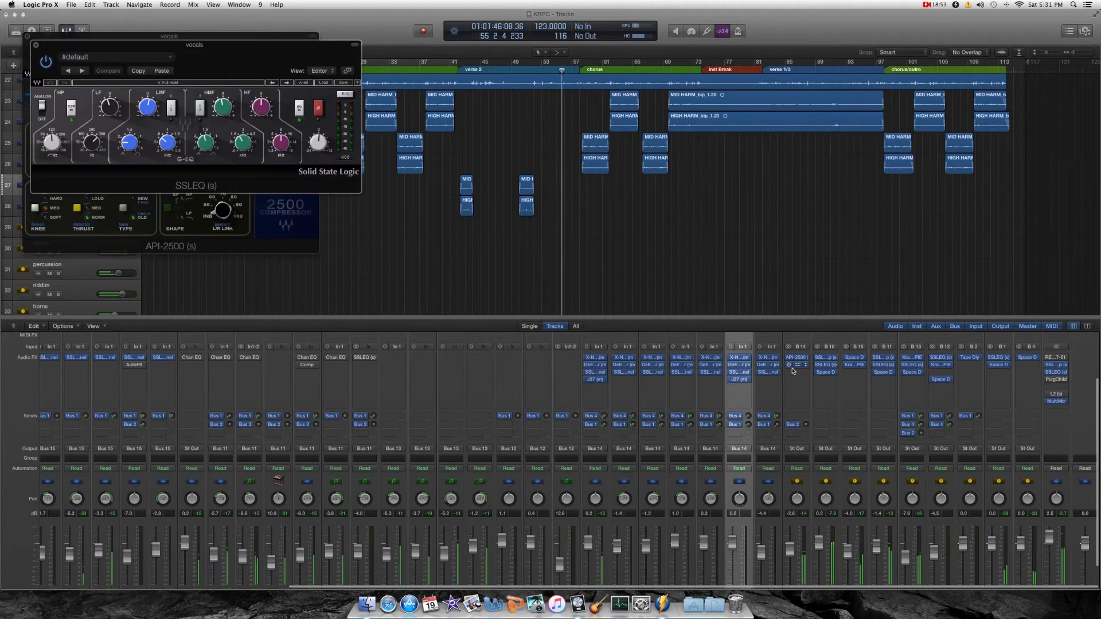
pyautogui.moveTo(203, 44); pyautogui.dragTo(182, 266)
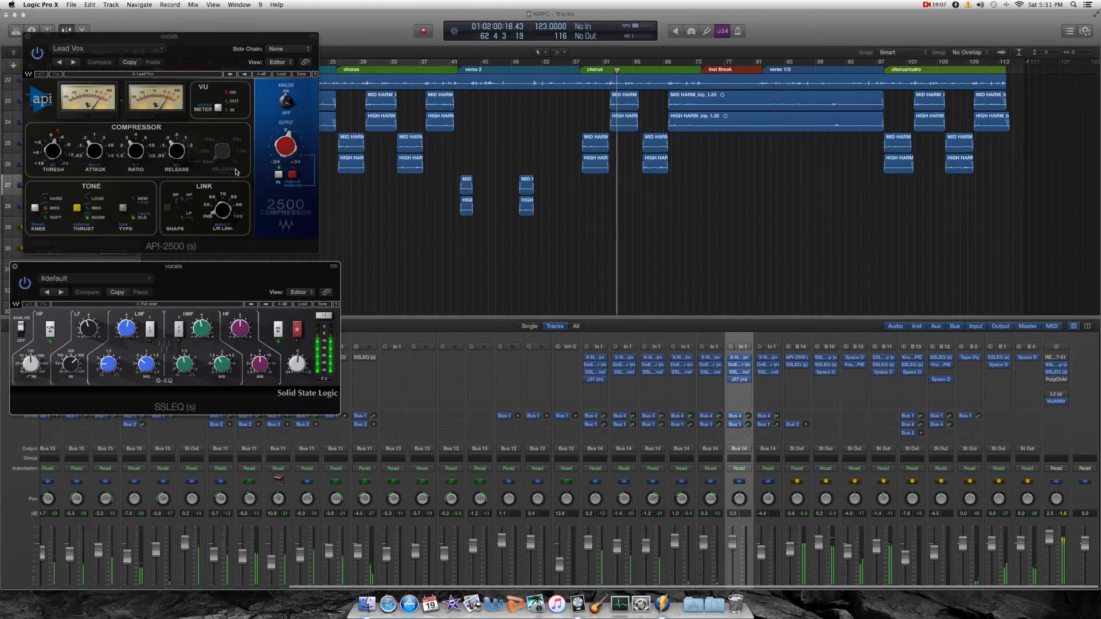
# - Examine the attack, ratio and release settings of the vocals bus API-2500 compressor
pyautogui.click(85, 141)
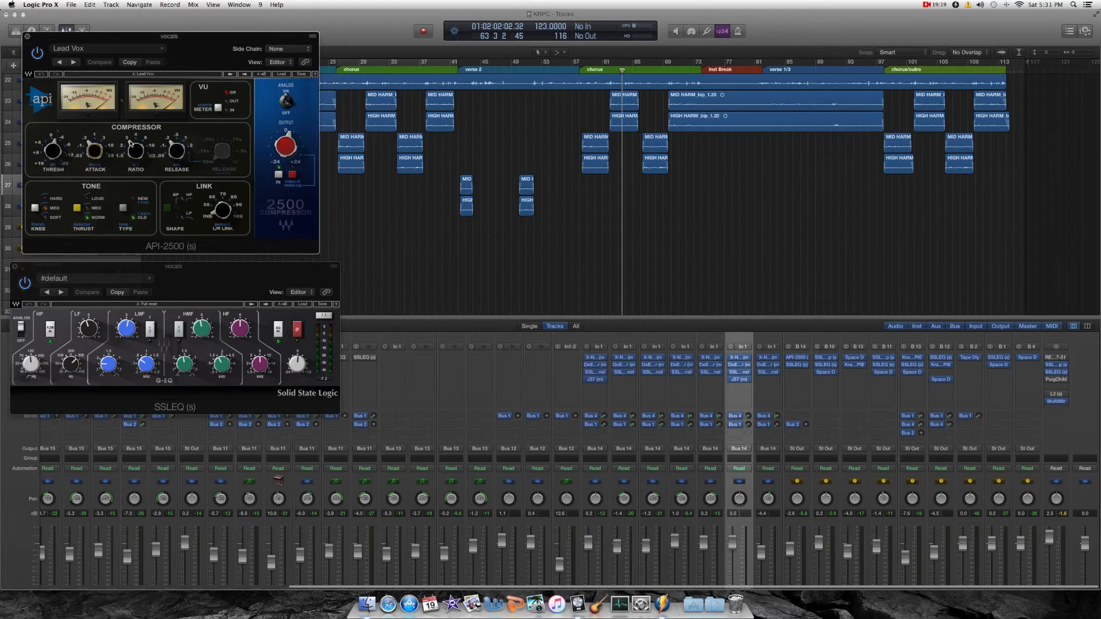
pyautogui.moveTo(133, 150)
pyautogui.moveTo(175, 152)
# - Select the lead vox, bg vox mid and bg vox hi channel strips together in the mixer
pyautogui.scroll(3, 608, 92)
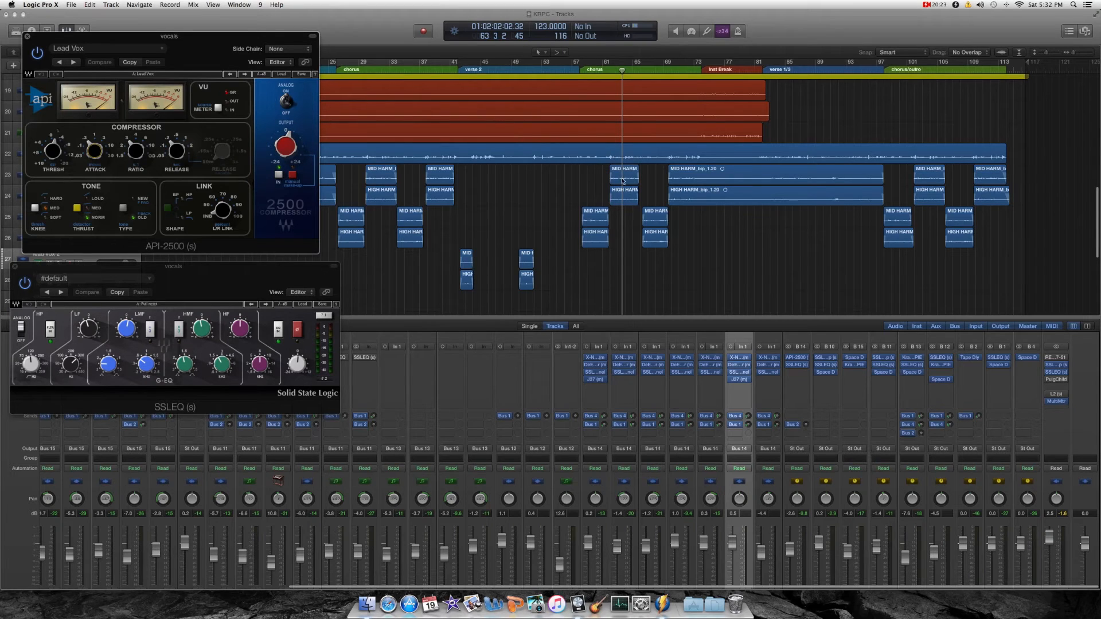
pyautogui.click(607, 157)
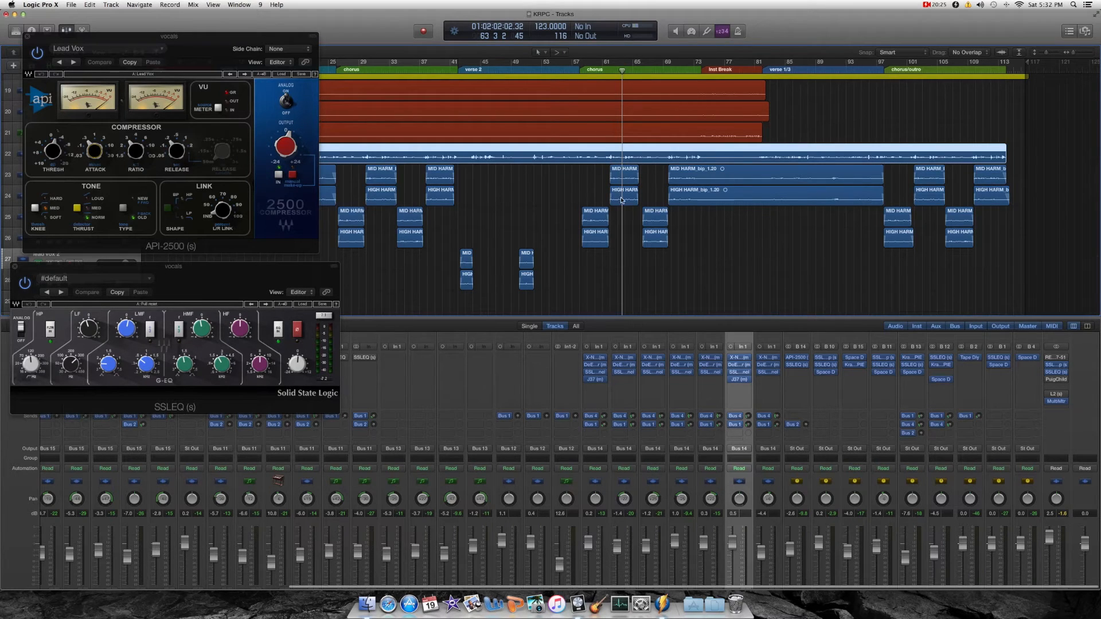
pyautogui.scroll(-2, 648, 544)
pyautogui.moveTo(654, 583); pyautogui.dragTo(616, 572)
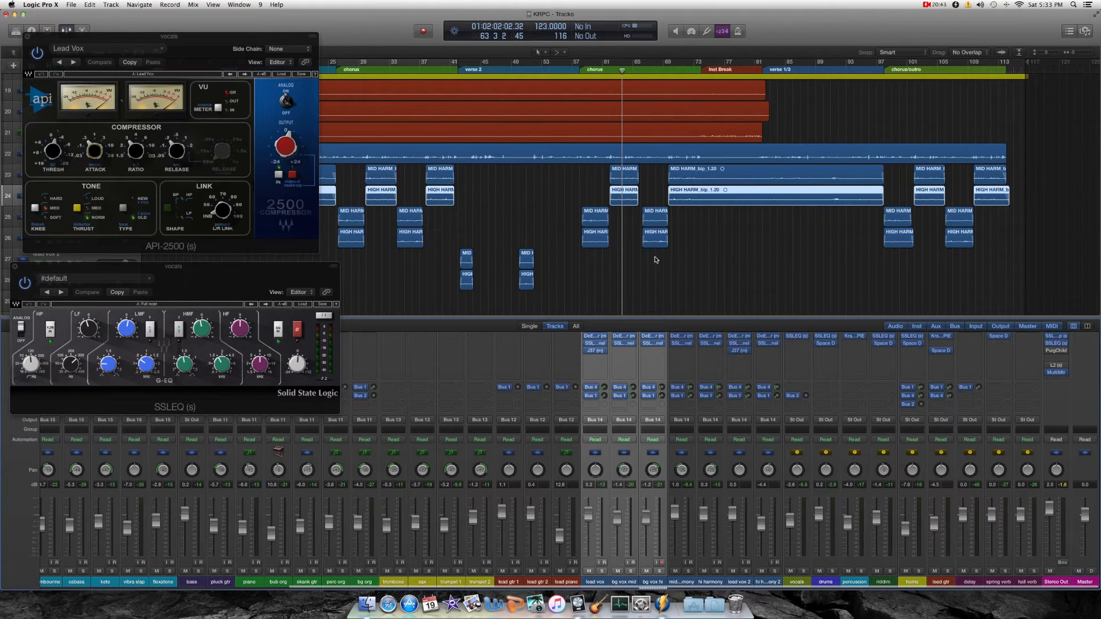
pyautogui.scroll(3, 645, 423)
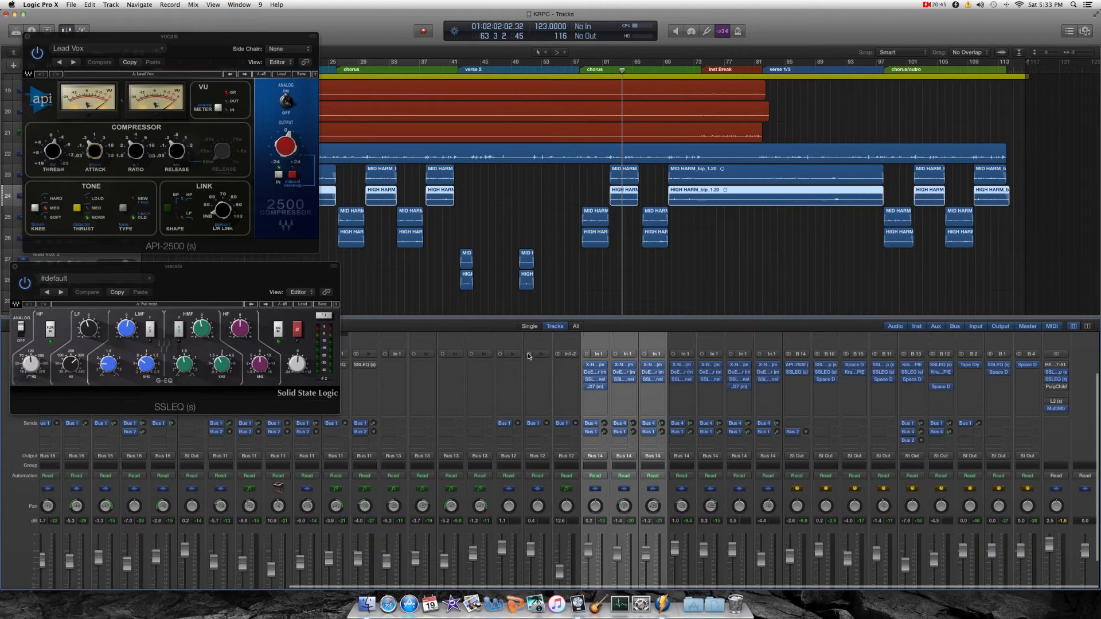
# - Reposition the SSLEQ window and examine its LF and LMF gain controls
pyautogui.moveTo(202, 269); pyautogui.dragTo(233, 267)
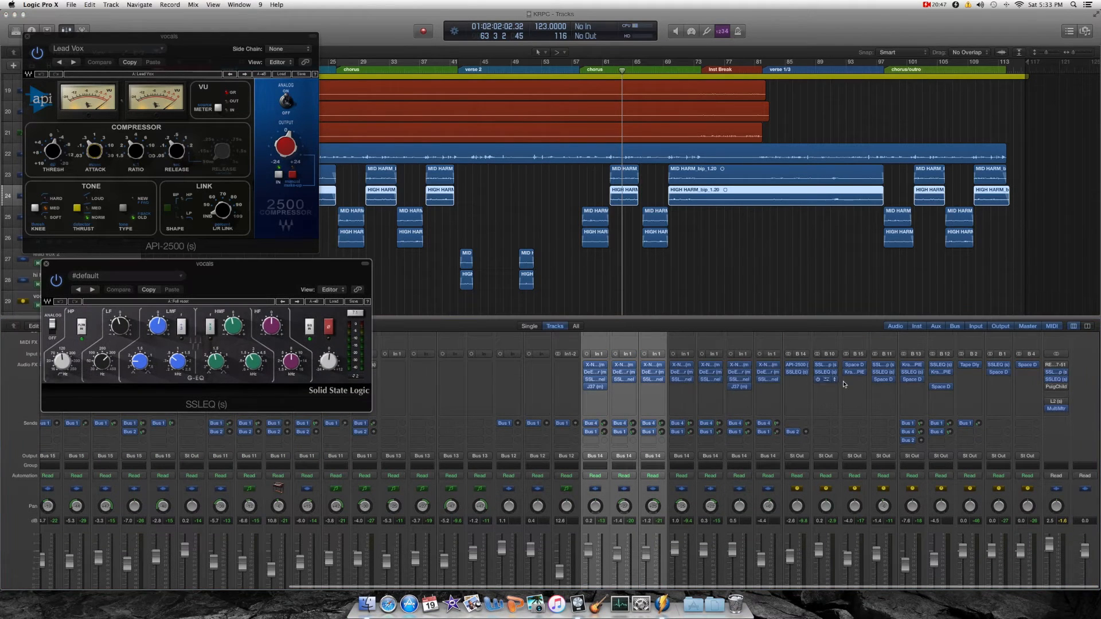
pyautogui.moveTo(120, 328); pyautogui.dragTo(120, 332)
pyautogui.click(159, 326)
pyautogui.click(119, 325)
# - Insert a Channel EQ on the selected vocal channels and move its window beside the bus plug-ins
pyautogui.click(596, 394)
pyautogui.click(570, 374)
pyautogui.click(594, 333)
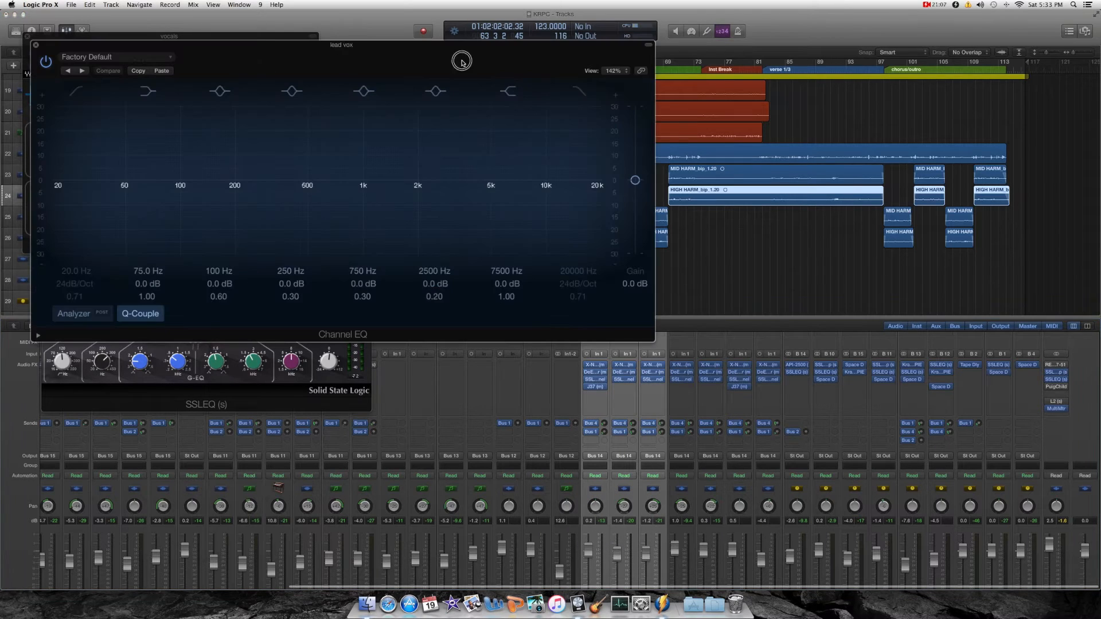
pyautogui.moveTo(461, 59); pyautogui.dragTo(821, 75)
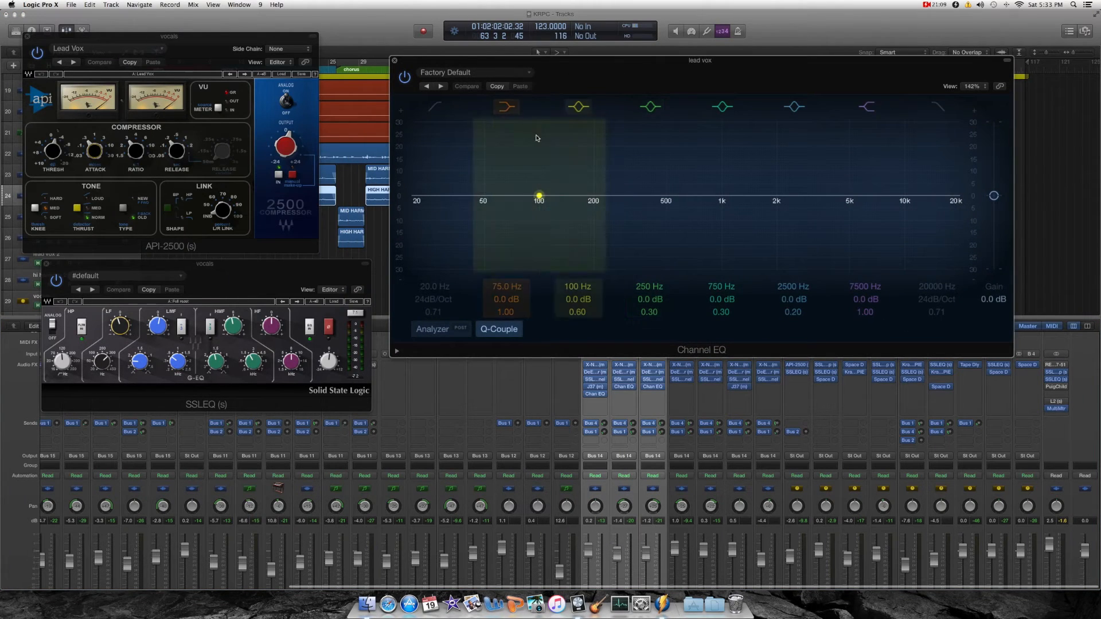
# - Shape the Channel EQ's low shelf into a cut at 275 Hz, -5.0 dB with a Q of 1.30
pyautogui.moveTo(516, 197); pyautogui.dragTo(612, 213)
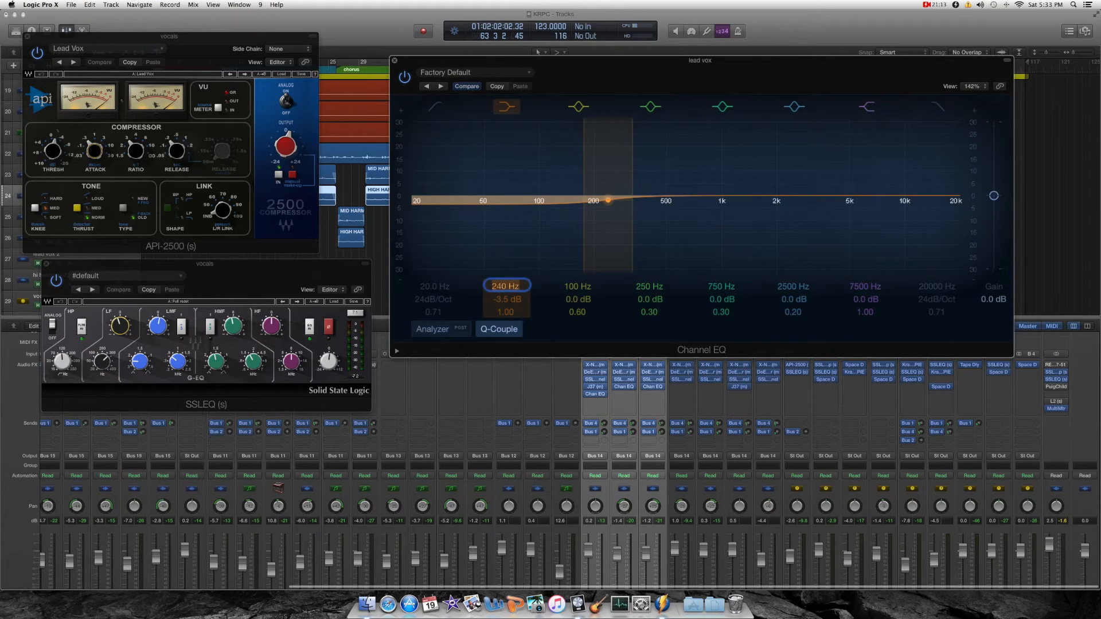
pyautogui.moveTo(502, 289); pyautogui.dragTo(503, 276)
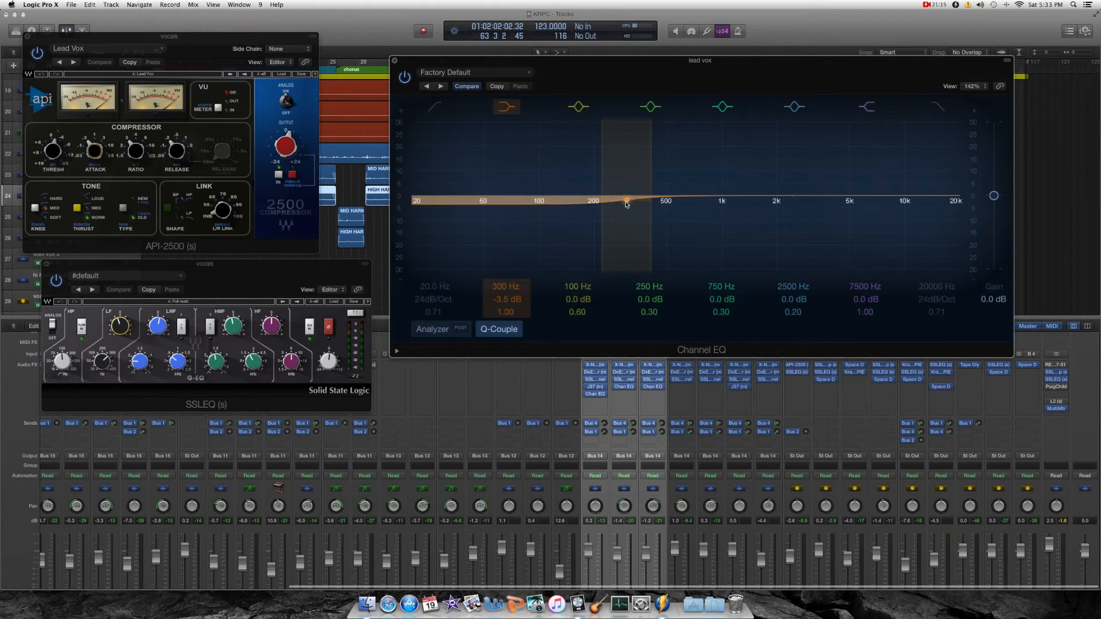
pyautogui.click(121, 328)
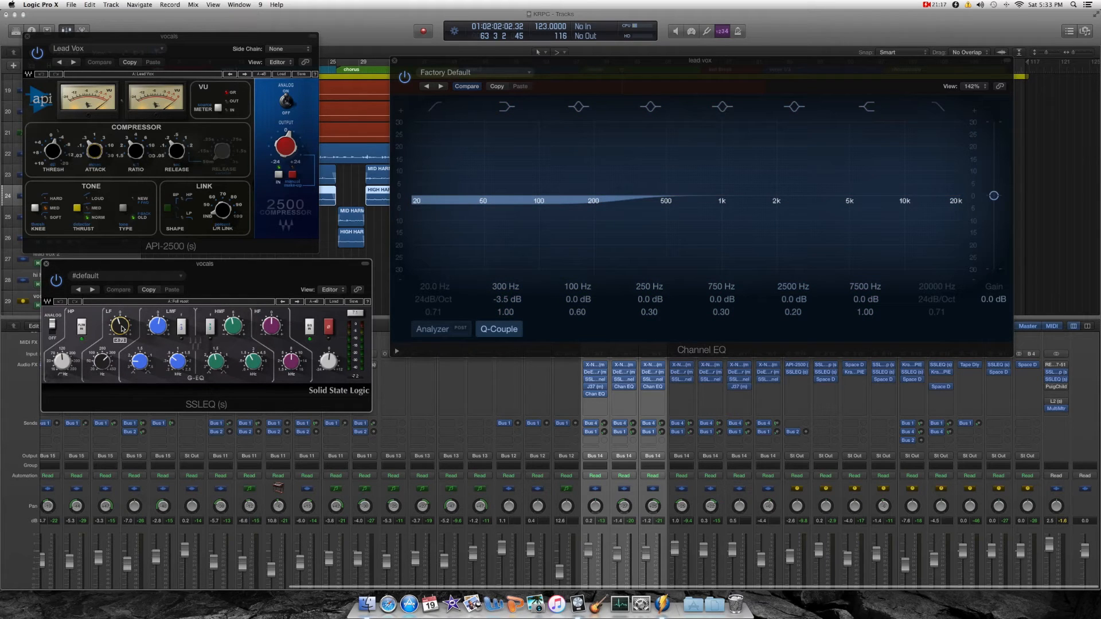
pyautogui.moveTo(623, 200); pyautogui.dragTo(619, 197)
pyautogui.moveTo(501, 313); pyautogui.dragTo(500, 293)
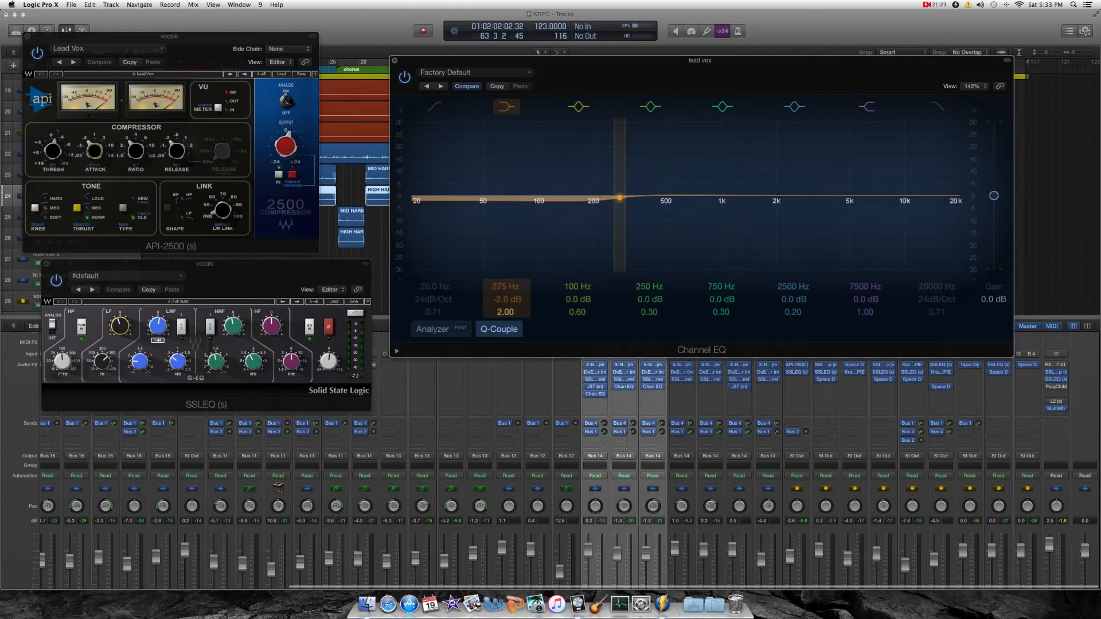
pyautogui.moveTo(620, 197)
pyautogui.mouseDown()
pyautogui.moveTo(619, 221)
pyautogui.moveTo(619, 205)
pyautogui.mouseUp()
pyautogui.moveTo(505, 311); pyautogui.dragTo(505, 316)
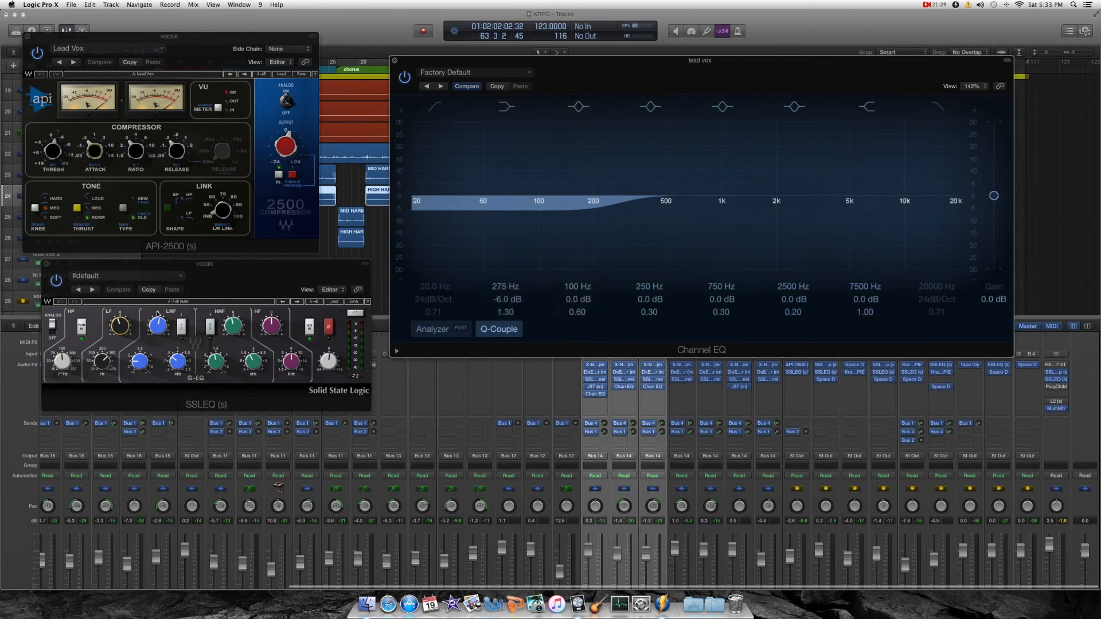
pyautogui.moveTo(620, 205); pyautogui.dragTo(620, 203)
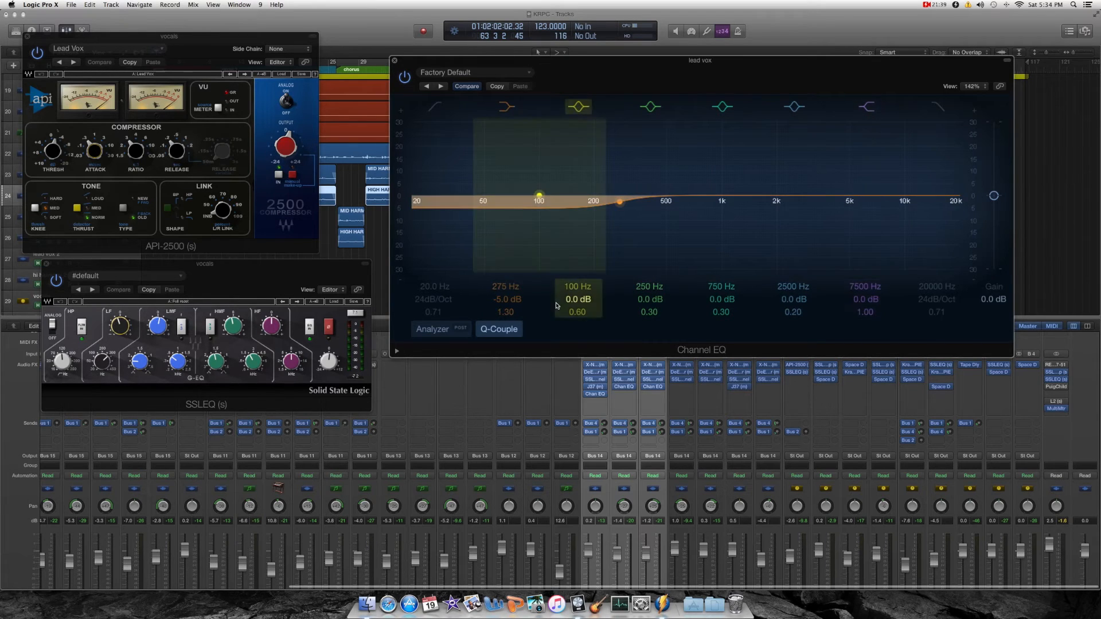
# - Set the Channel EQ's high shelf to a +6.0 dB boost at 4350 Hz
pyautogui.moveTo(882, 197); pyautogui.dragTo(861, 181)
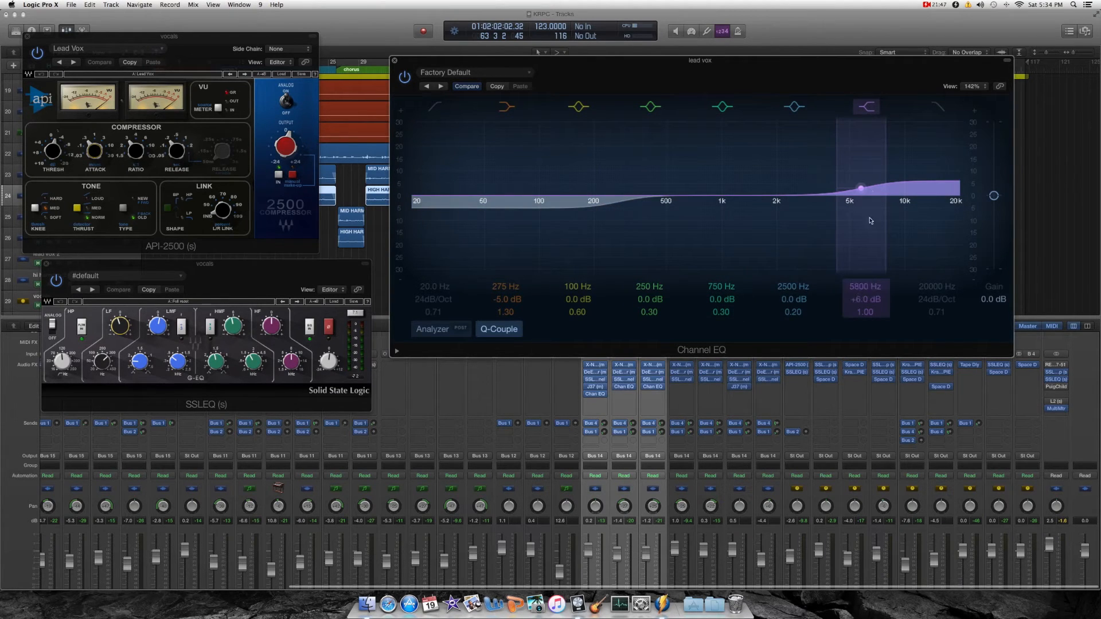
pyautogui.moveTo(861, 188); pyautogui.dragTo(769, 182)
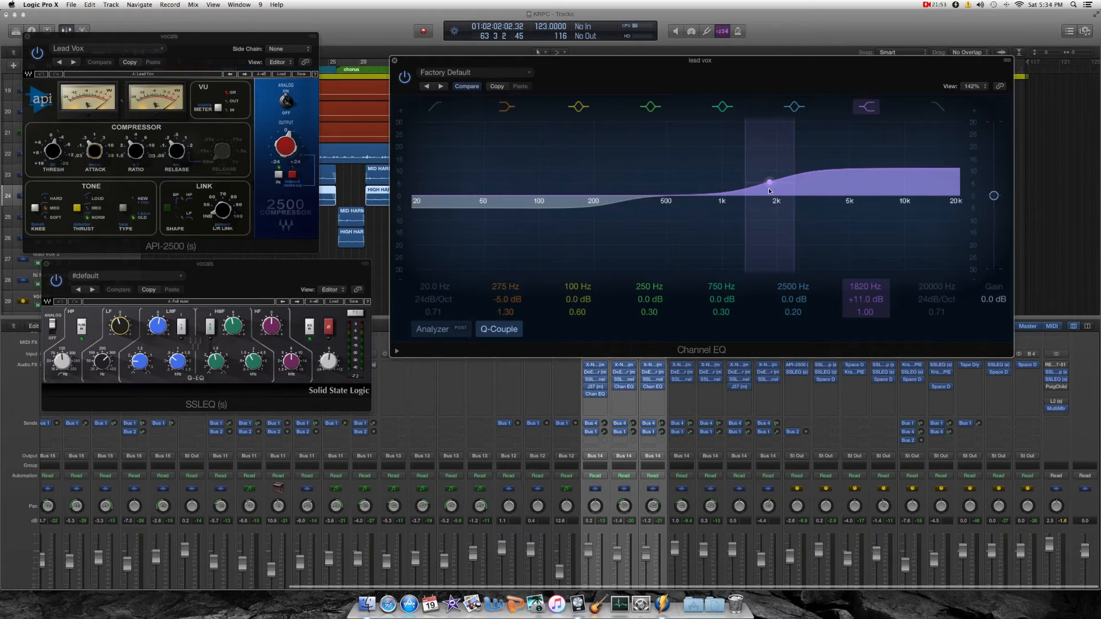
pyautogui.moveTo(771, 184); pyautogui.dragTo(843, 192)
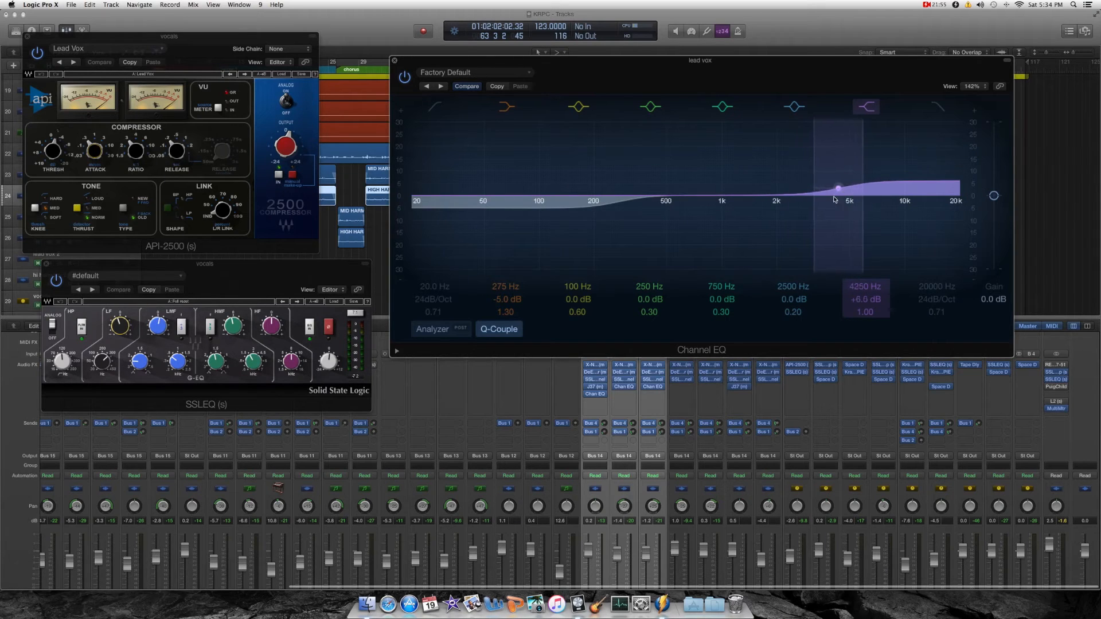
# - Set the Channel EQ's 750 Hz peak band to 1080 Hz at +1.5 dB, trying wider and narrower Q values
pyautogui.moveTo(715, 216); pyautogui.dragTo(738, 194)
pyautogui.moveTo(715, 313); pyautogui.dragTo(735, 219)
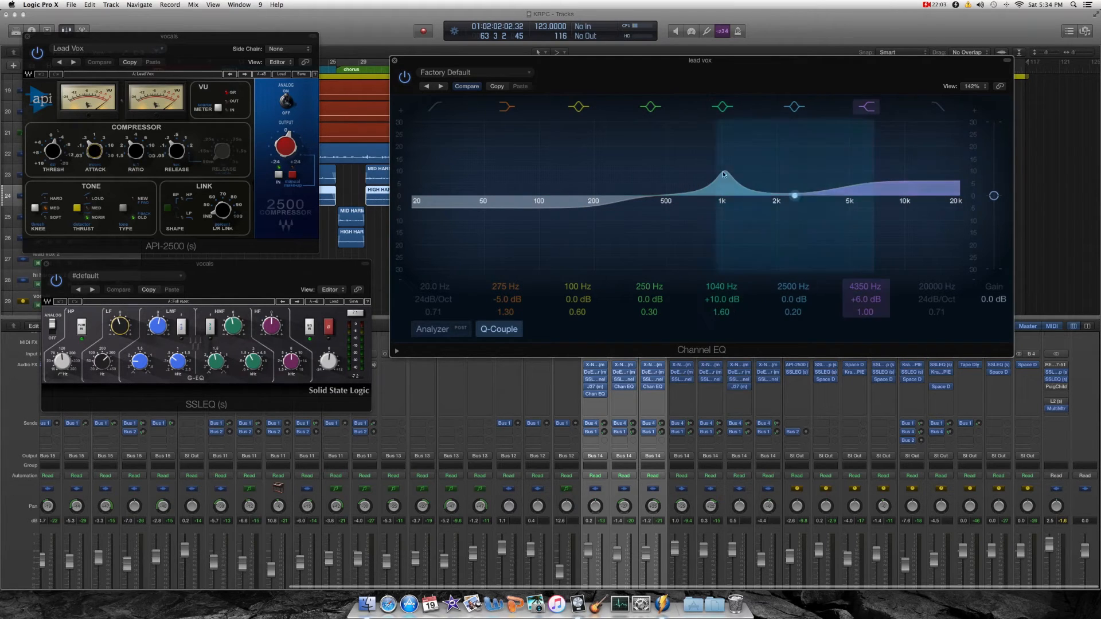
pyautogui.moveTo(727, 313); pyautogui.dragTo(727, 334)
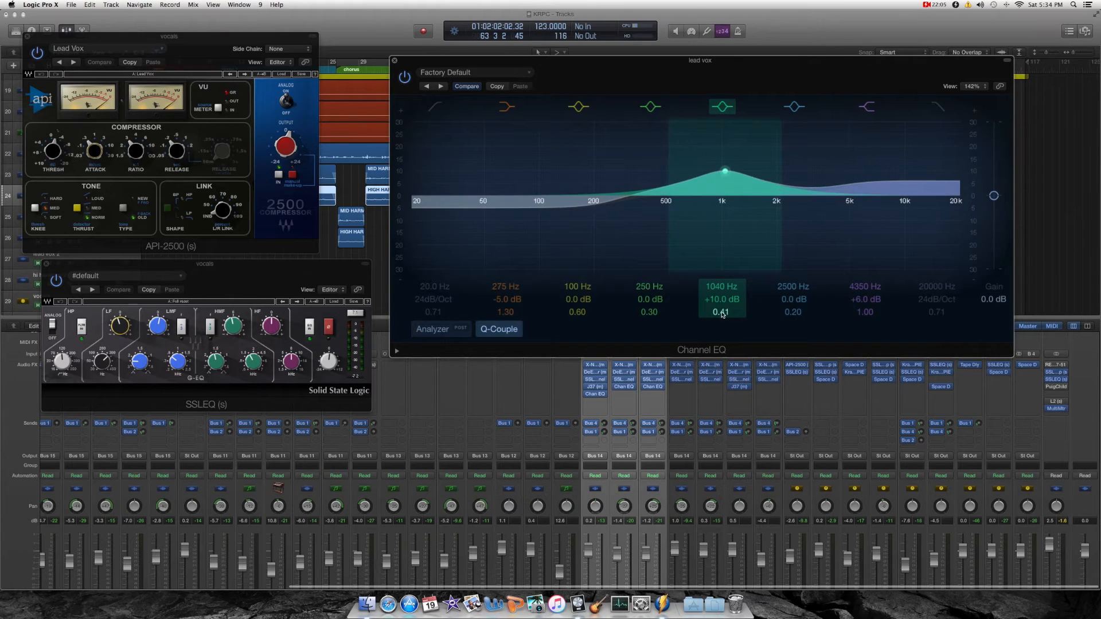
pyautogui.moveTo(731, 188); pyautogui.dragTo(733, 214)
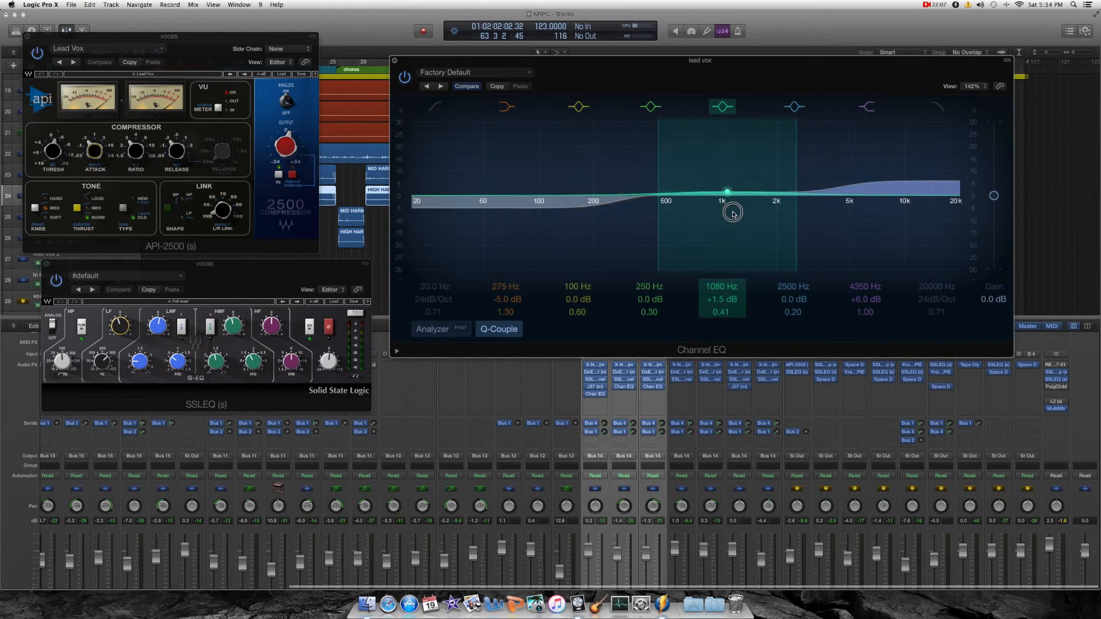
pyautogui.moveTo(718, 312); pyautogui.dragTo(720, 300)
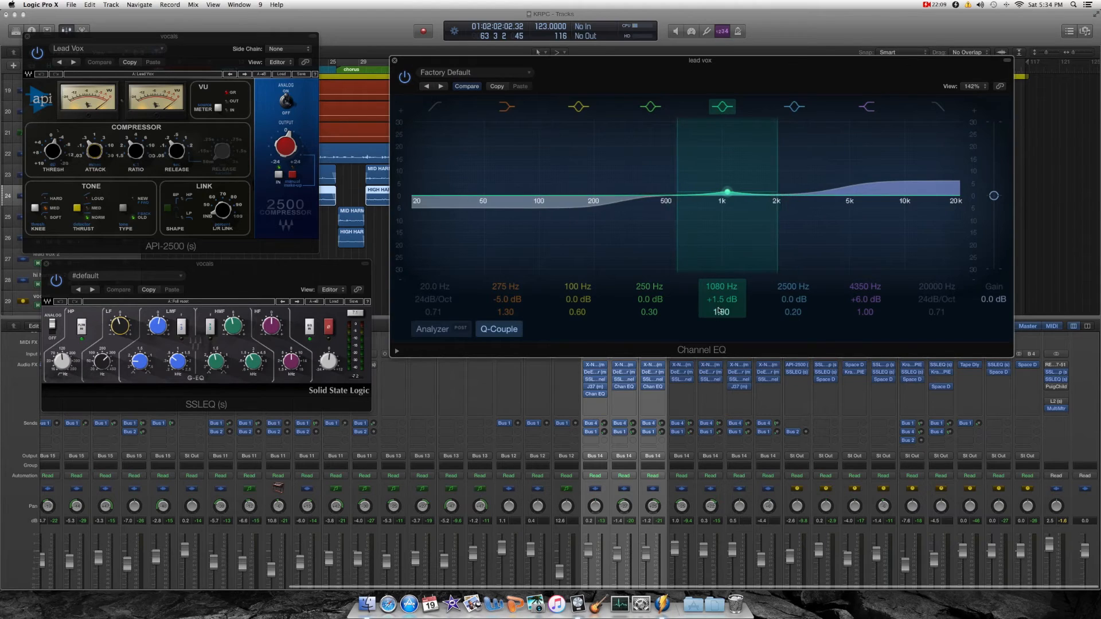
# - Close the Channel EQ window and recolour the vocals bus channel dark blue to match the individual vocal channels
pyautogui.click(395, 61)
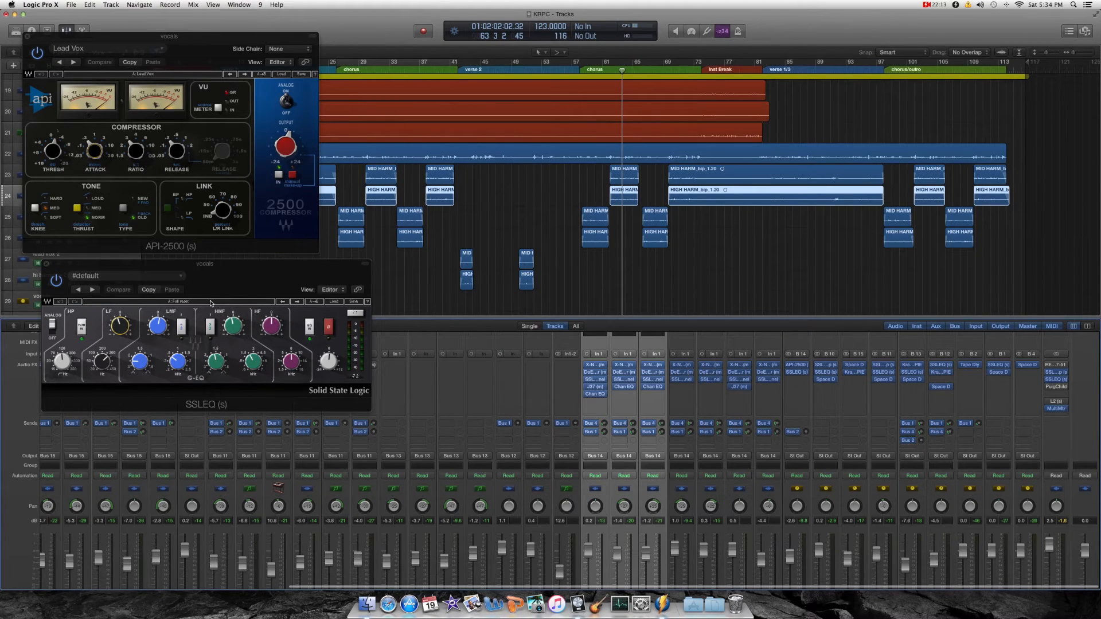
pyautogui.scroll(-3, 854, 446)
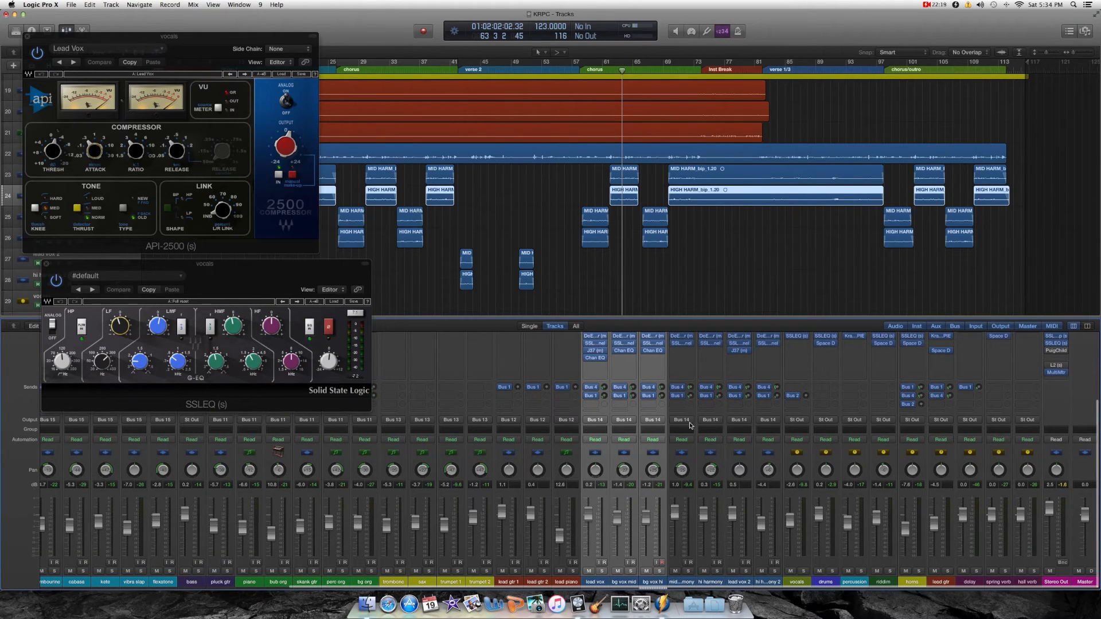
pyautogui.click(800, 584)
pyautogui.hotkey('alt', 'c')
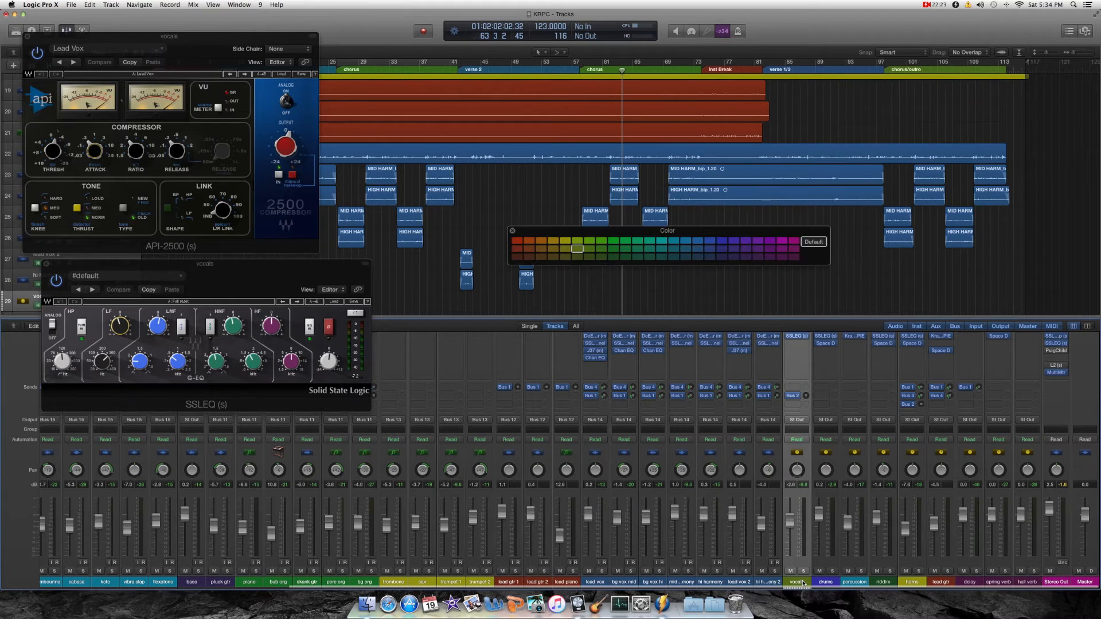
pyautogui.click(697, 242)
pyautogui.click(686, 249)
pyautogui.click(675, 258)
pyautogui.click(792, 581)
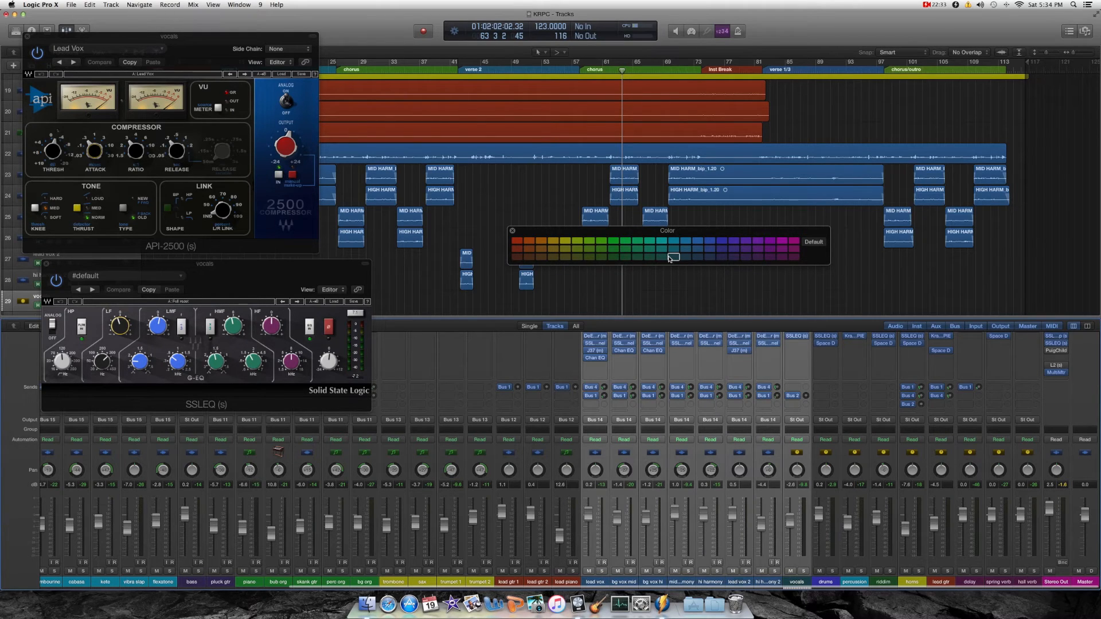
pyautogui.click(513, 232)
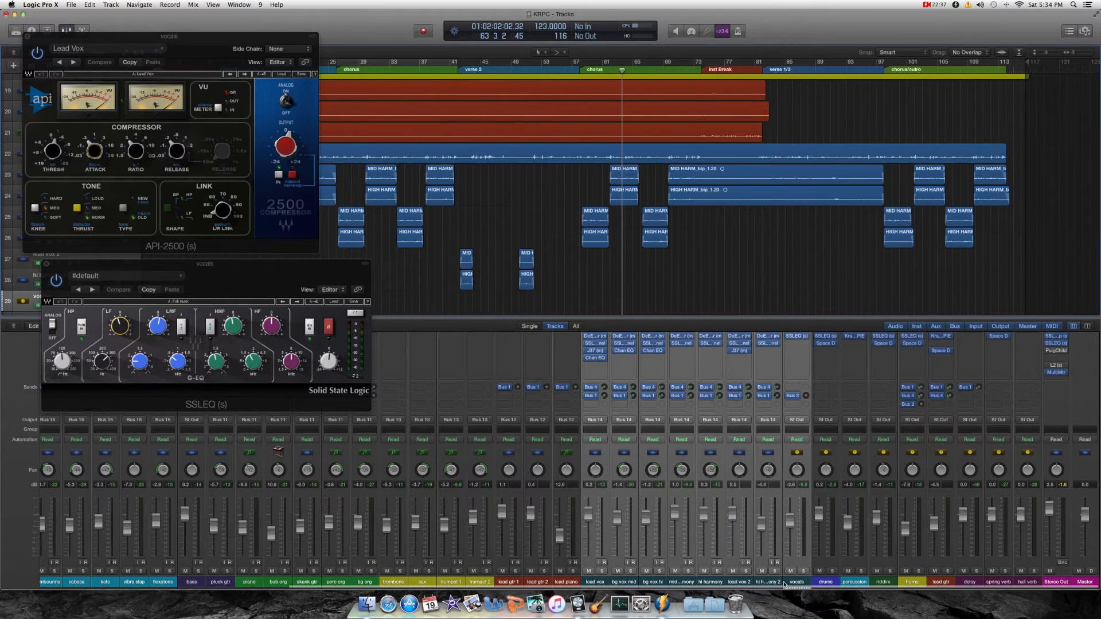
# - Solo the vocals bus, play it from verse 2 and close the bus compressor and EQ windows
pyautogui.click(804, 572)
pyautogui.click(804, 572)
pyautogui.click(803, 572)
pyautogui.doubleClick(496, 72)
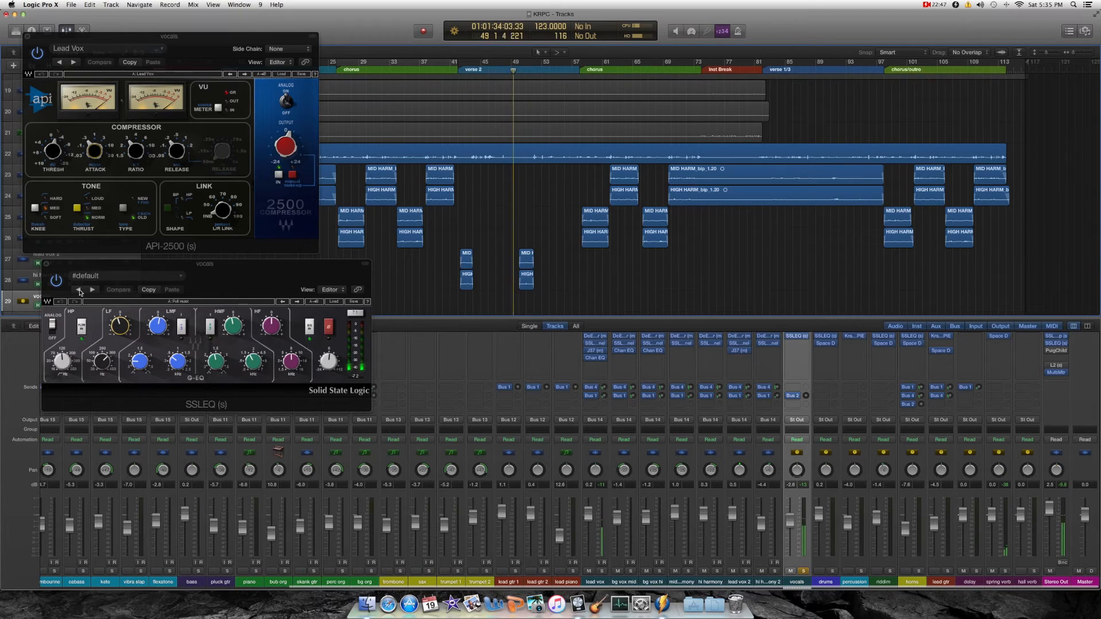
pyautogui.click(47, 263)
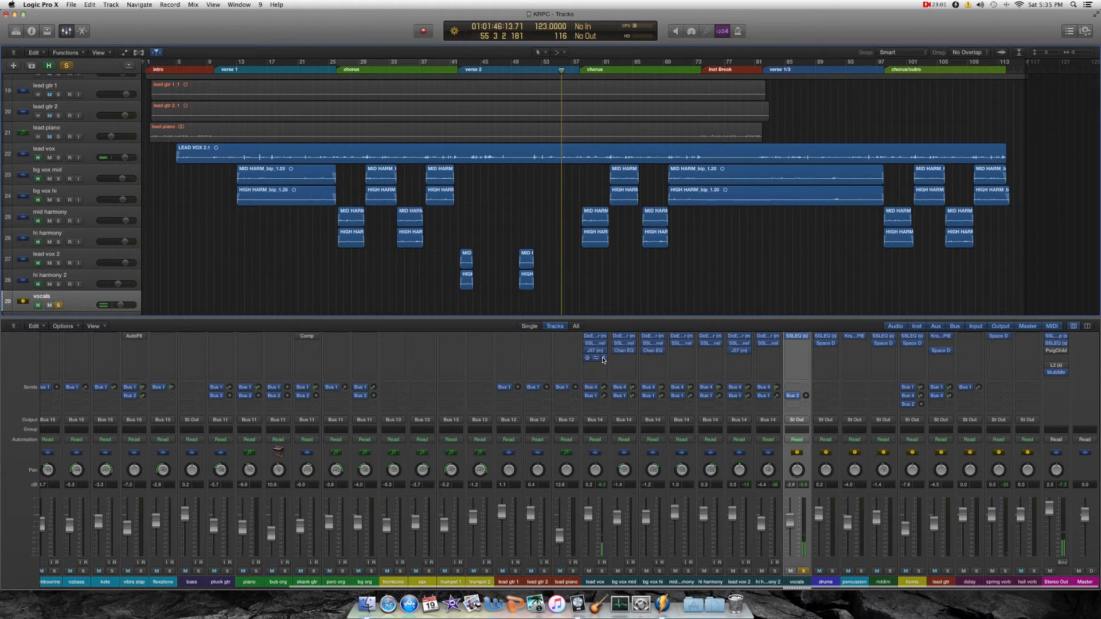
# - Unsolo the vocals bus and return the playhead to the start of the song
pyautogui.scroll(1, 553, 176)
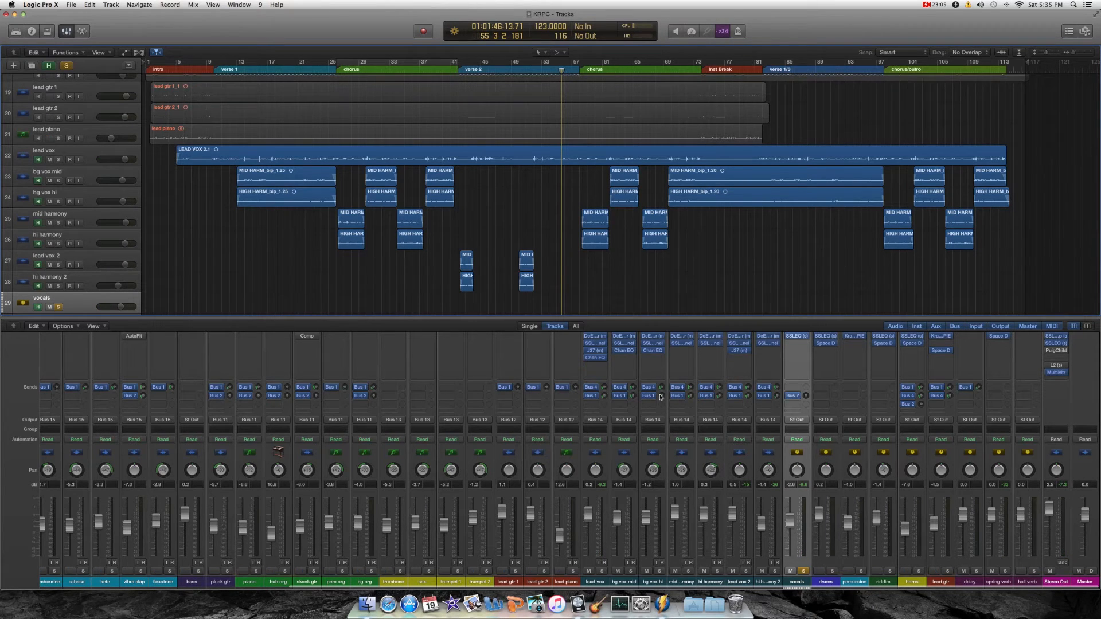
pyautogui.scroll(1, 661, 397)
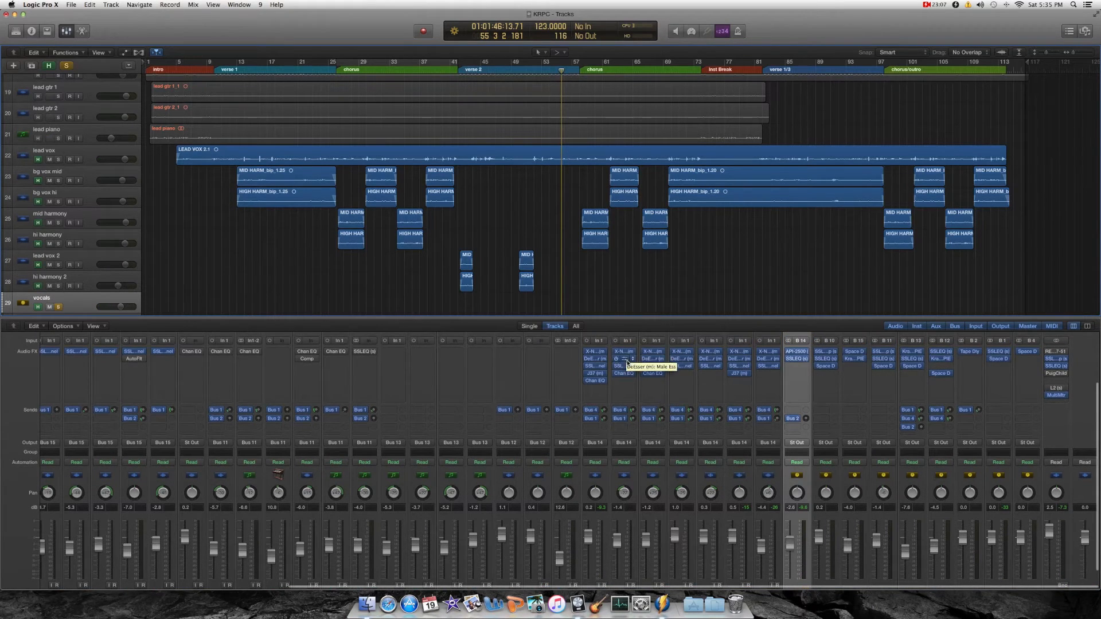
pyautogui.scroll(-1, 629, 355)
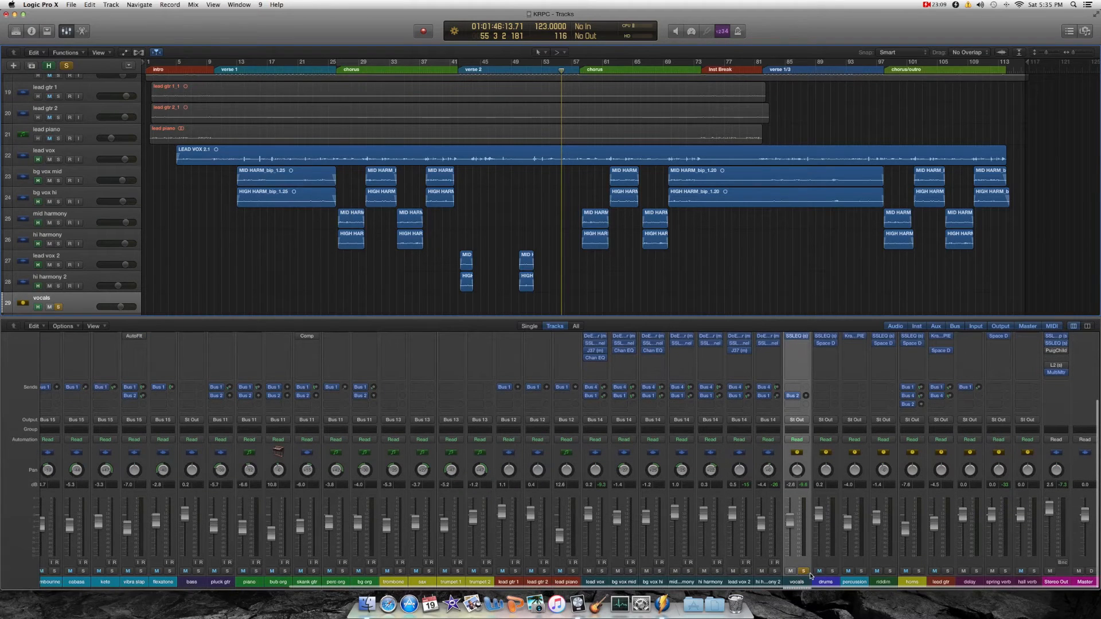
pyautogui.click(805, 572)
pyautogui.click(457, 73)
pyautogui.moveTo(457, 70); pyautogui.dragTo(451, 71)
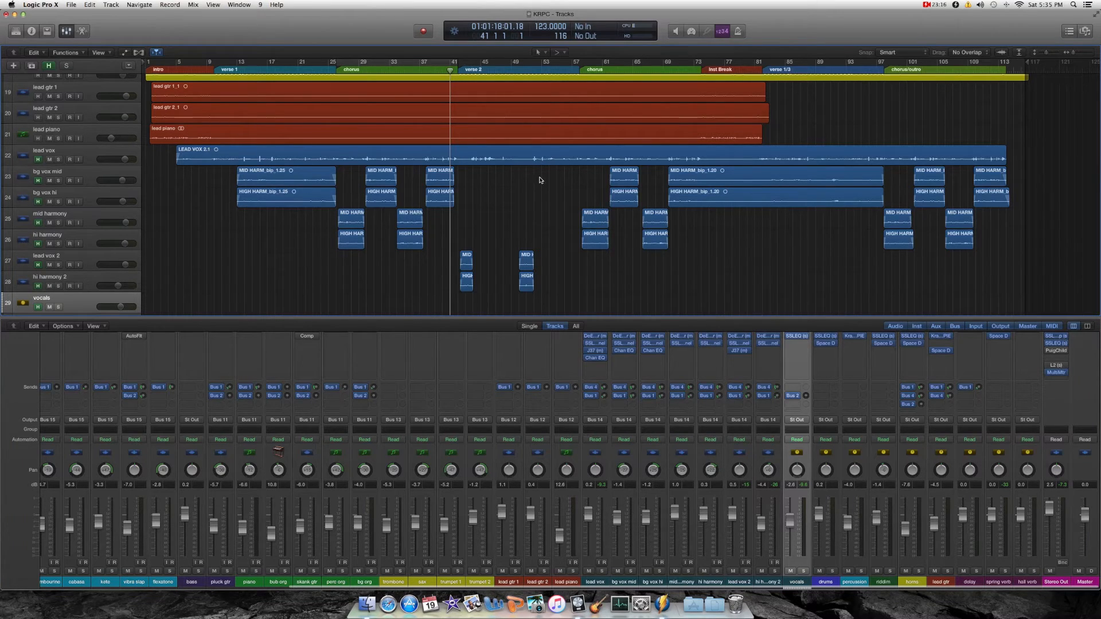
pyautogui.press('Return')
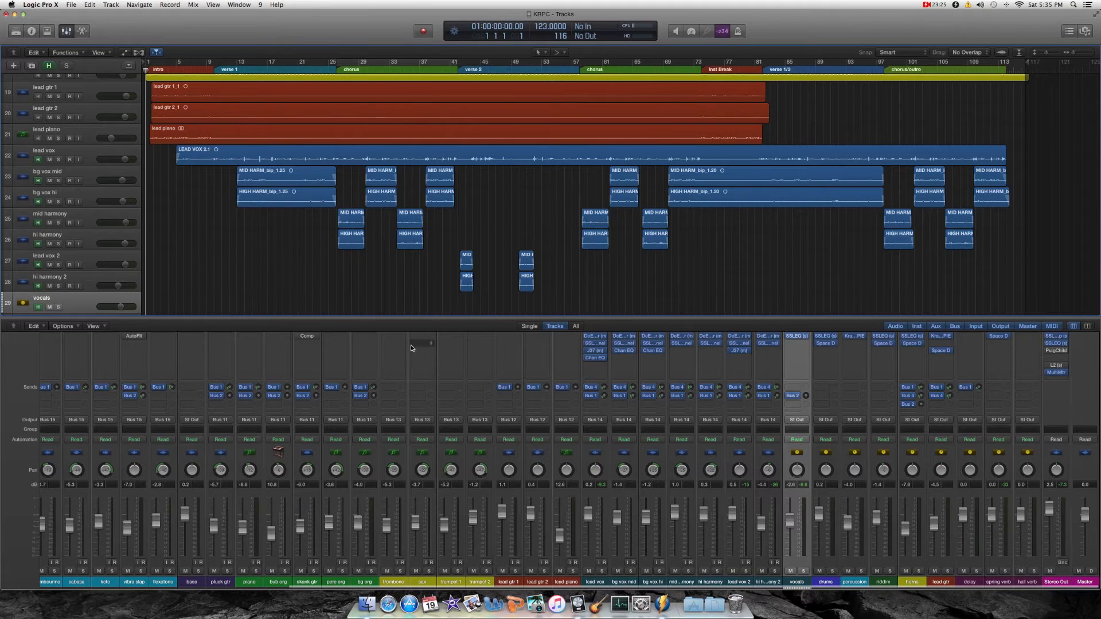
# - Play the full mix from the start and enlarge the mixer area to show more of each channel strip
pyautogui.scroll(3, 578, 376)
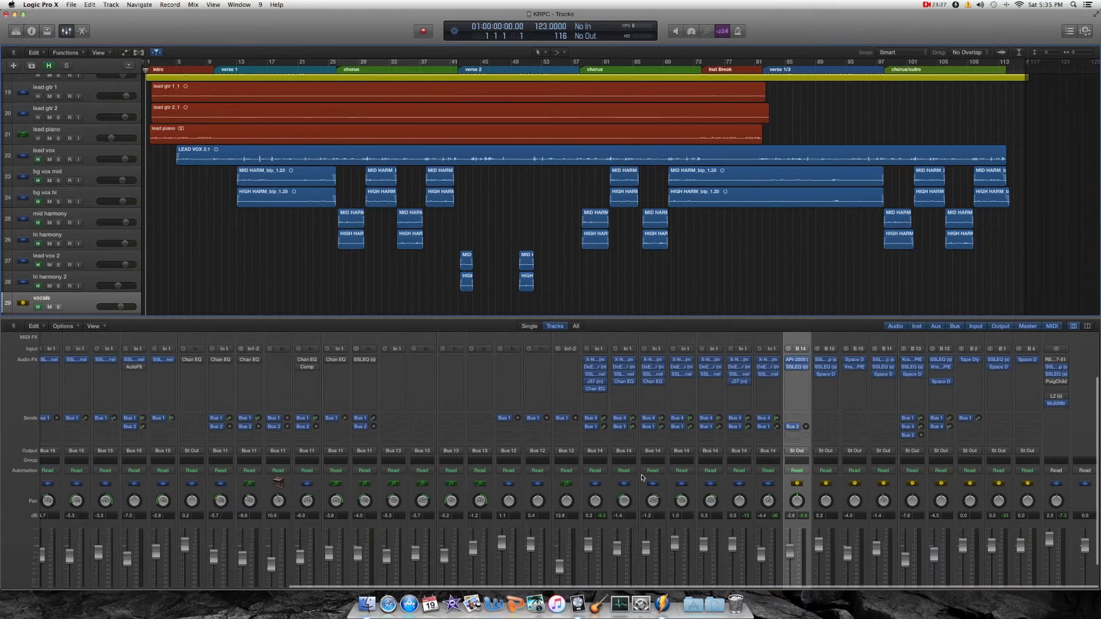
pyautogui.scroll(-3, 641, 392)
pyautogui.scroll(-1, 738, 440)
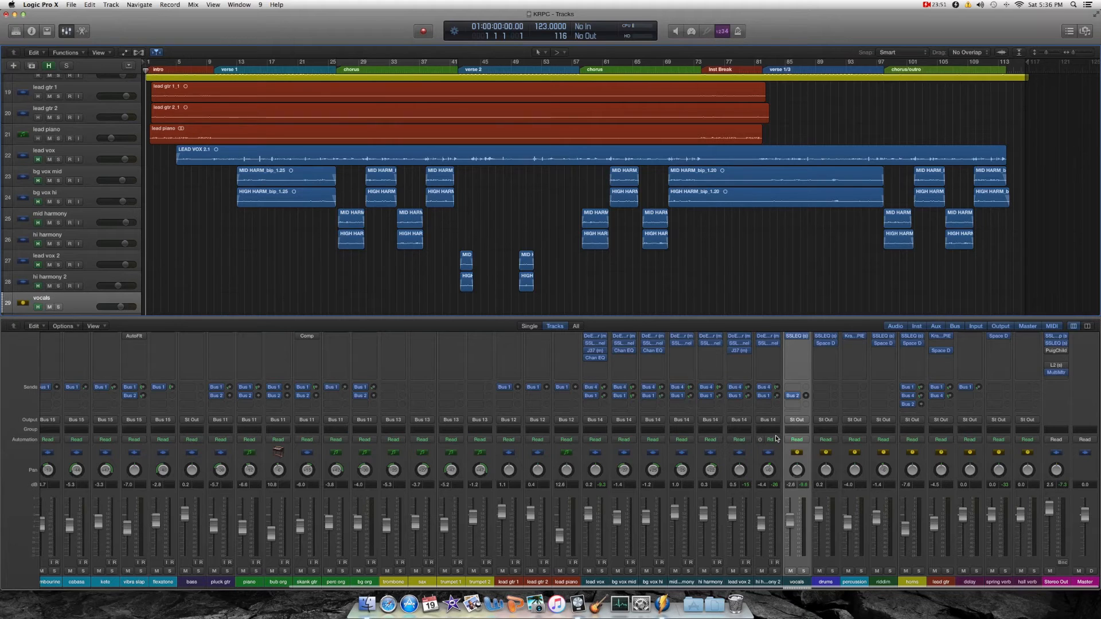
pyautogui.scroll(3, 776, 439)
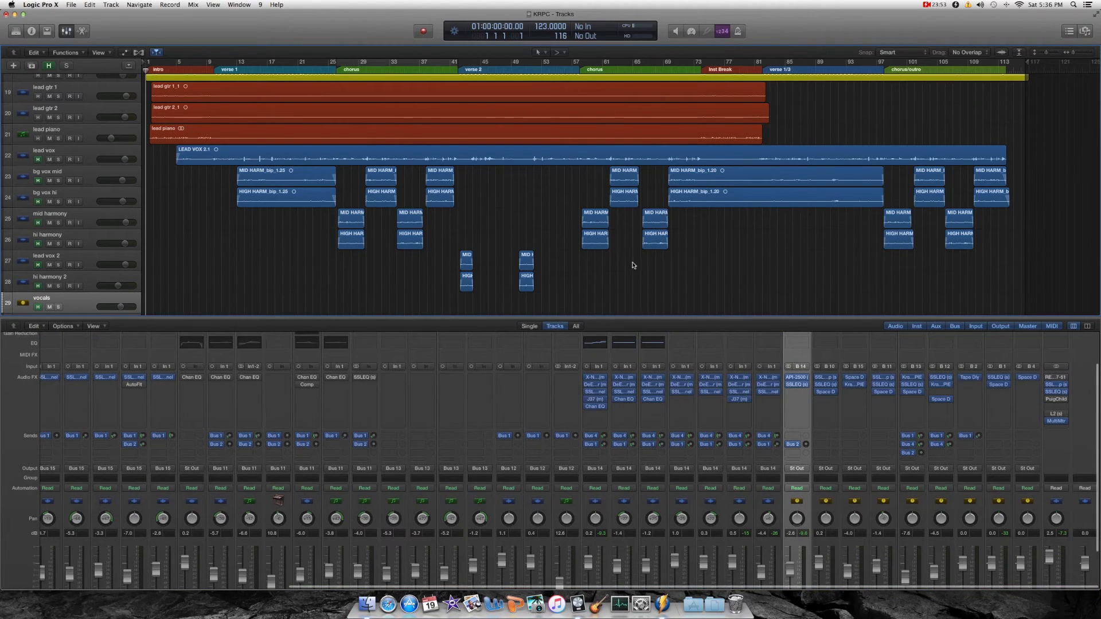
pyautogui.scroll(-2, 633, 265)
pyautogui.press('space')
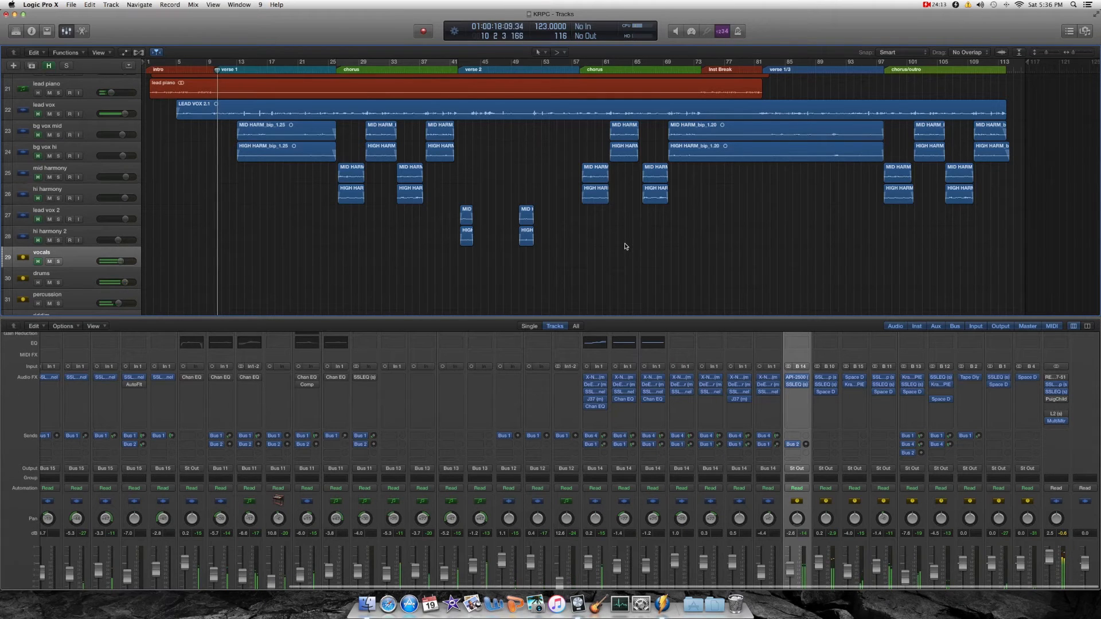
pyautogui.scroll(-2, 821, 453)
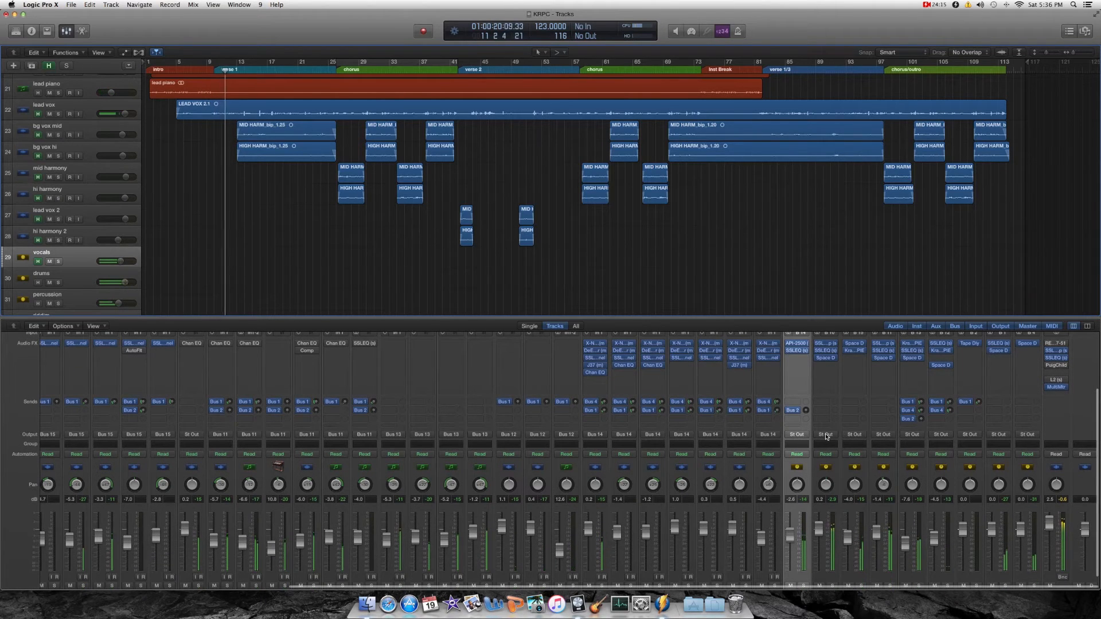
pyautogui.scroll(2, 681, 290)
pyautogui.moveTo(681, 318); pyautogui.dragTo(686, 278)
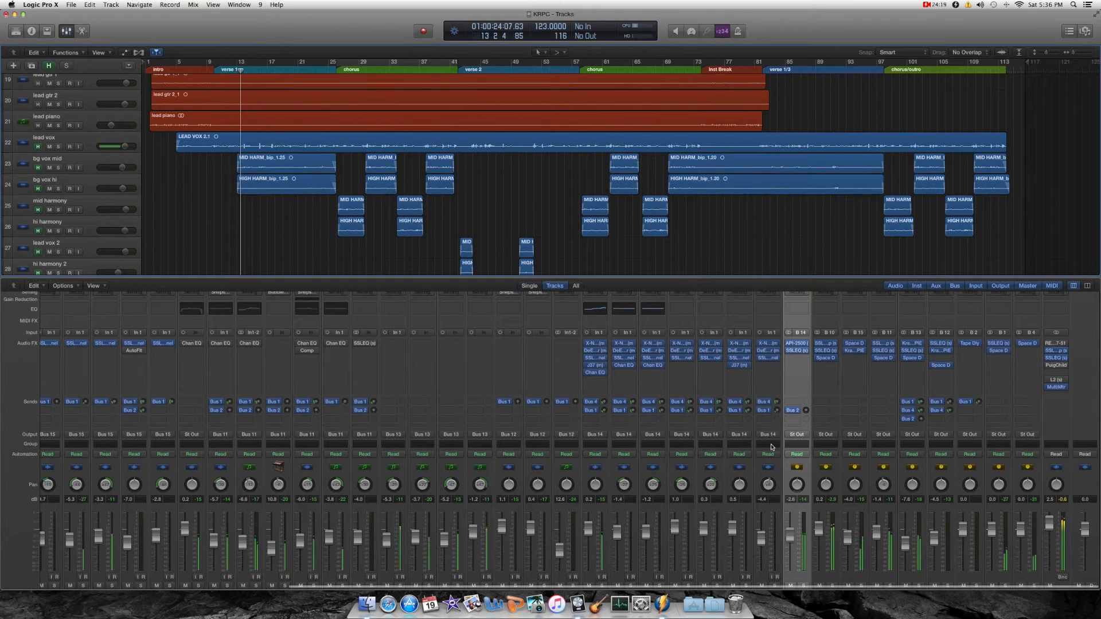
pyautogui.scroll(-1, 784, 453)
pyautogui.scroll(1, 784, 452)
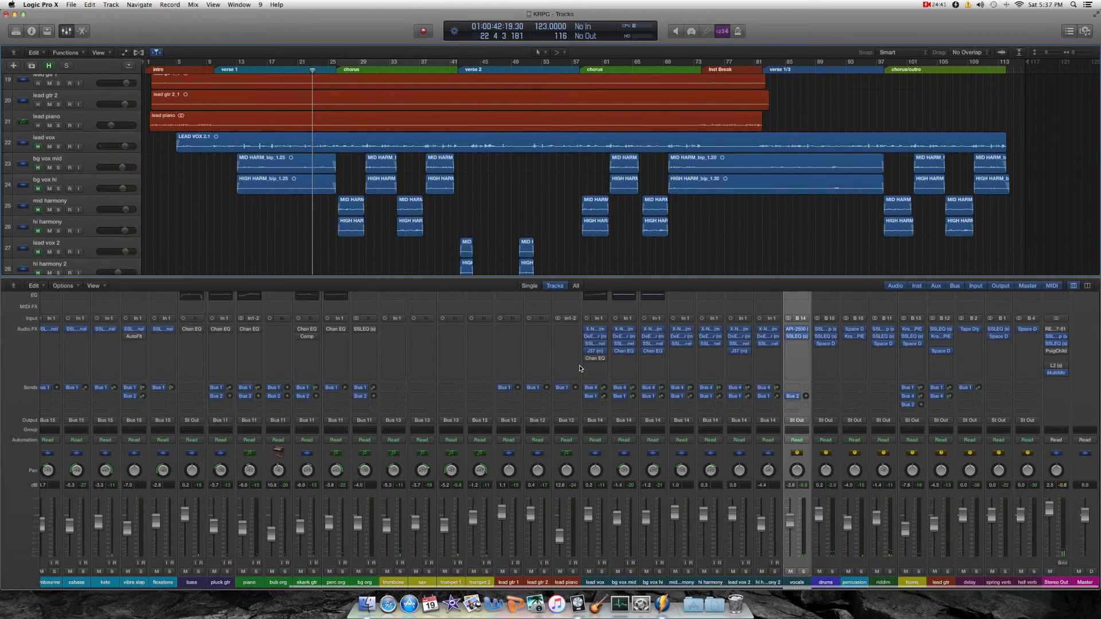
# - Return the playhead to the start and remove the Channel EQ from the lead vox channel
pyautogui.click(595, 359)
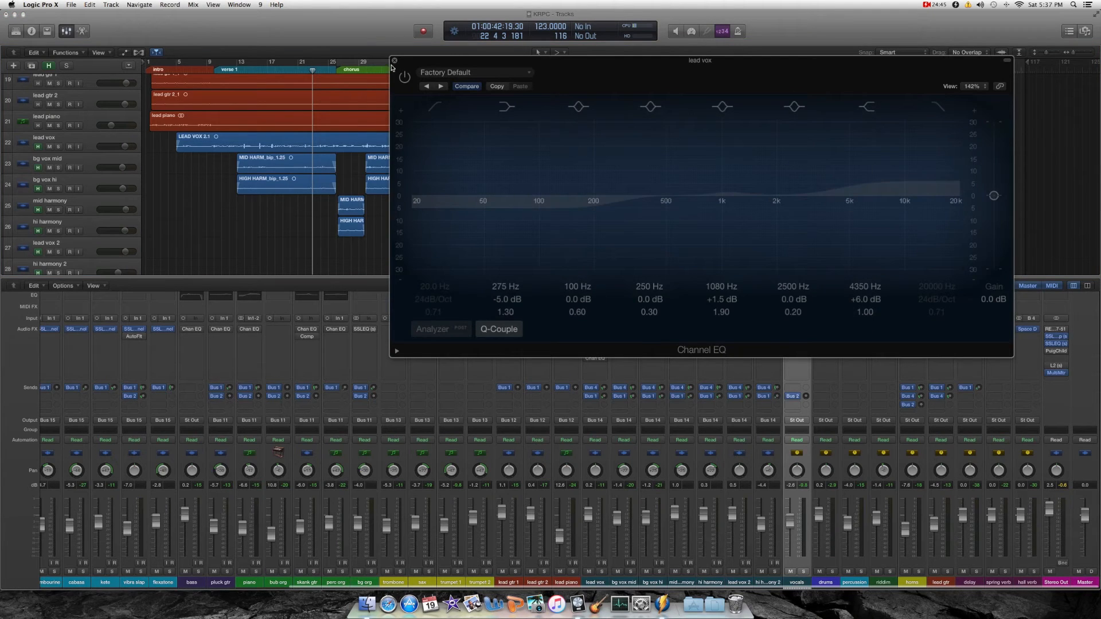
pyautogui.click(394, 60)
pyautogui.press('Return')
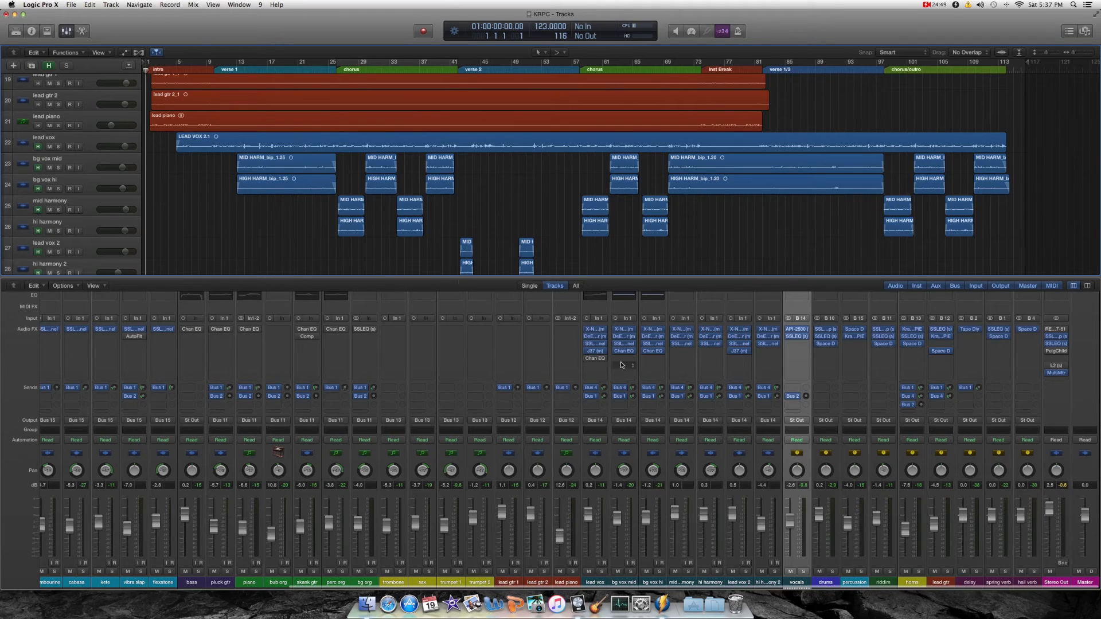
pyautogui.click(606, 359)
pyautogui.click(599, 356)
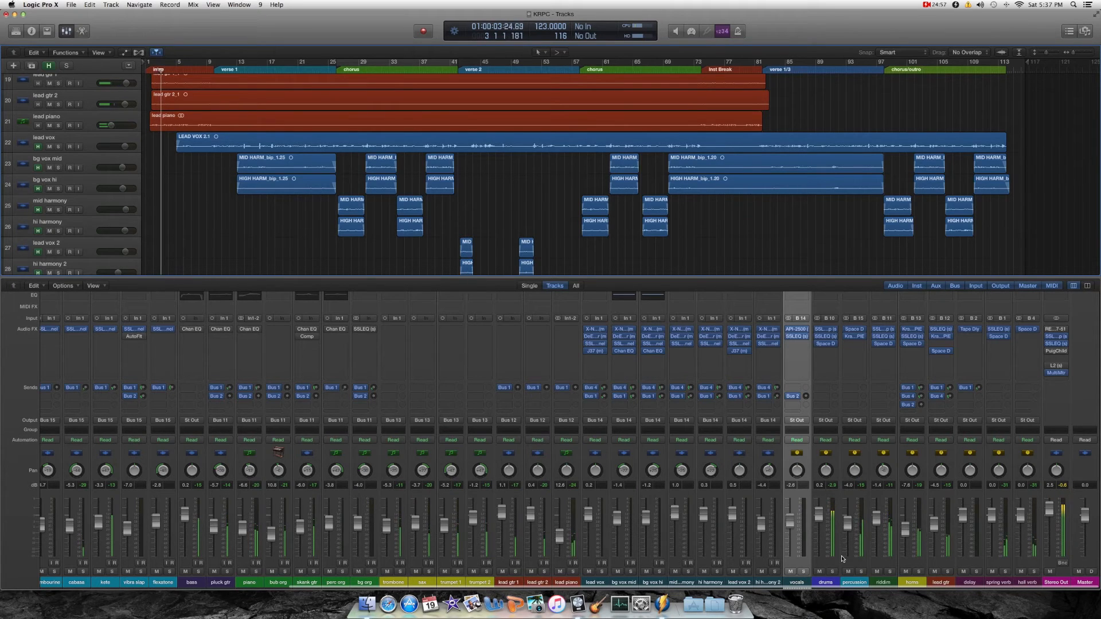
# - Listen to the mix from the start and lower the horns bus fader slightly
pyautogui.scroll(-1, 780, 241)
pyautogui.scroll(-1, 779, 240)
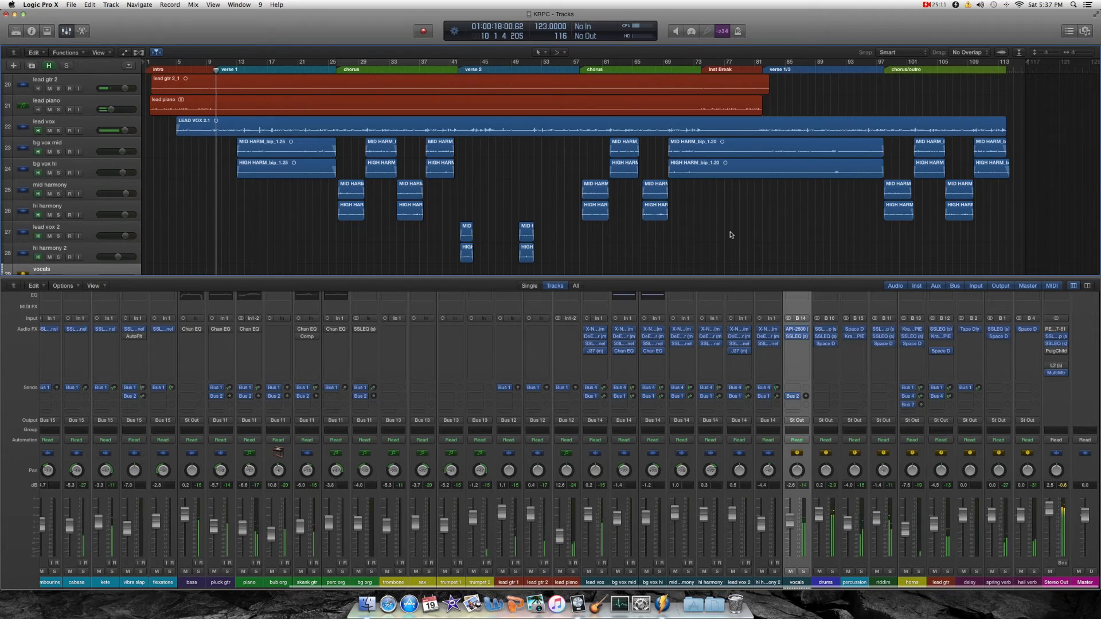
pyautogui.moveTo(912, 523); pyautogui.dragTo(906, 532)
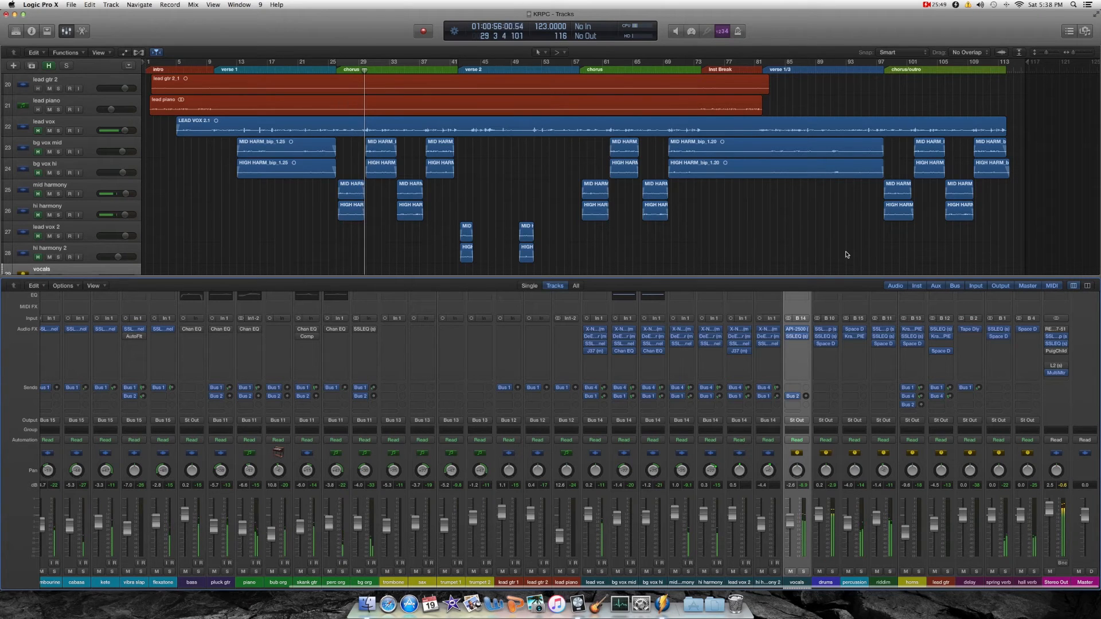
# - Open the SSLChannel plug-ins of bg vox mid and bg vox hi and arrange their windows side by side
pyautogui.click(623, 344)
pyautogui.click(652, 344)
pyautogui.moveTo(105, 49); pyautogui.dragTo(297, 43)
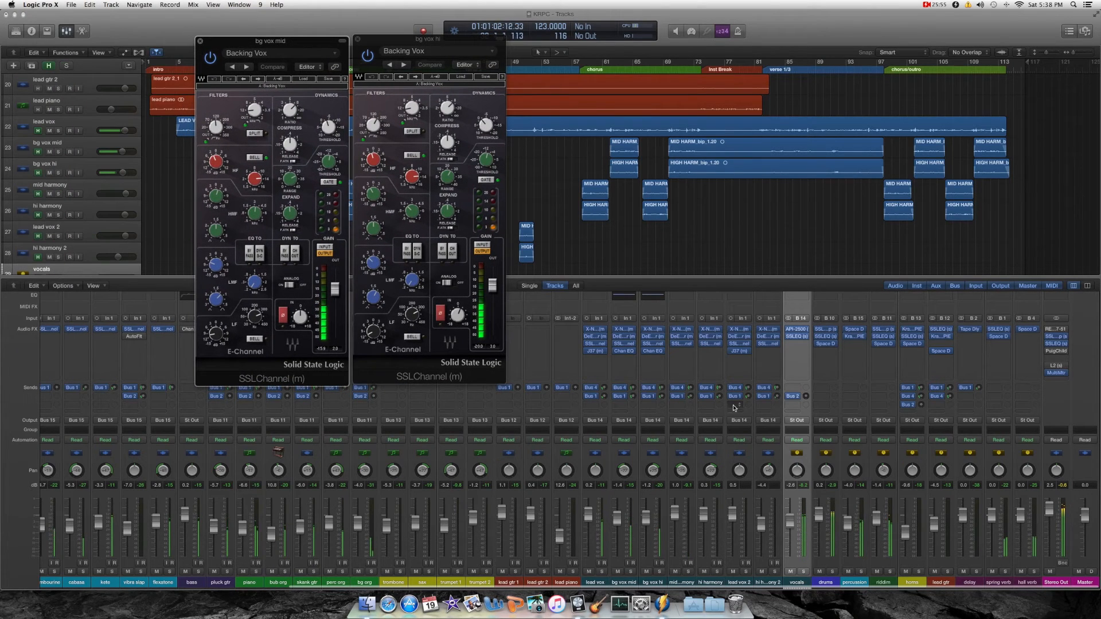
# - Open the lead vox 2 and hi harmony 2 SSLChannel plug-ins and place them beside the background vocal ones
pyautogui.click(740, 344)
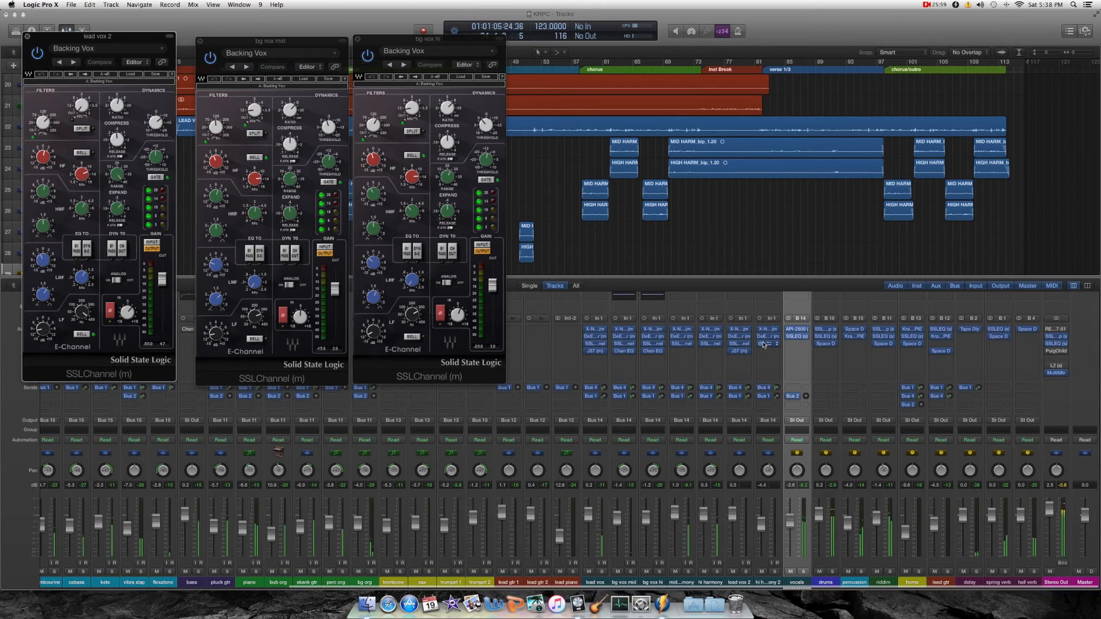
pyautogui.click(765, 343)
pyautogui.moveTo(116, 44); pyautogui.dragTo(909, 47)
pyautogui.moveTo(76, 42); pyautogui.dragTo(736, 48)
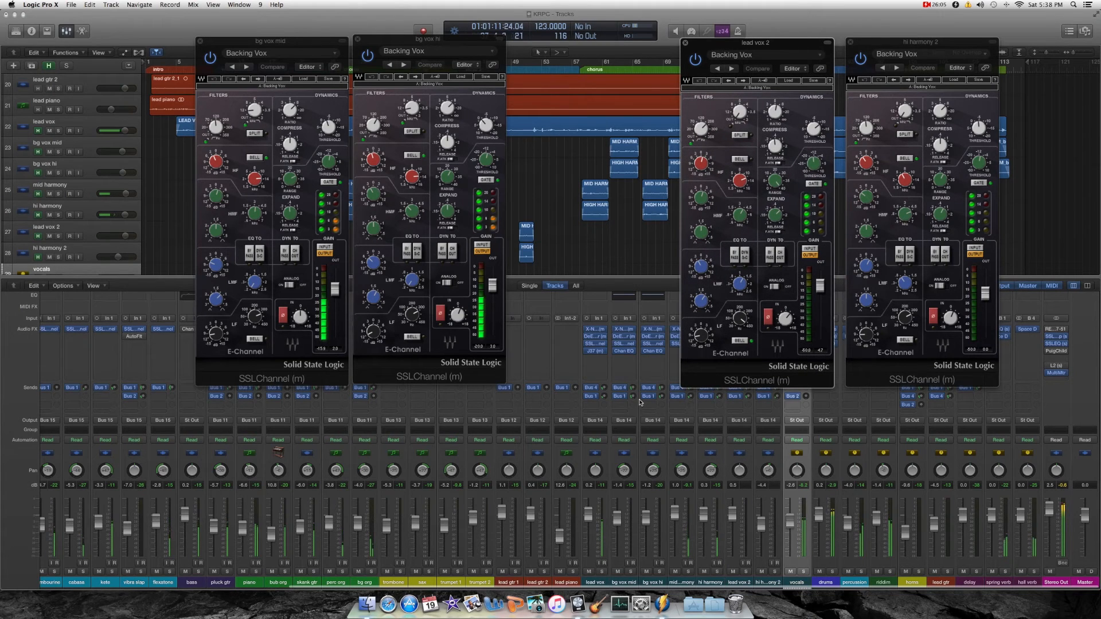
# - Add the lead vox SSLChannel window at the start of the row and make room for the two harmony channels' windows
pyautogui.click(596, 344)
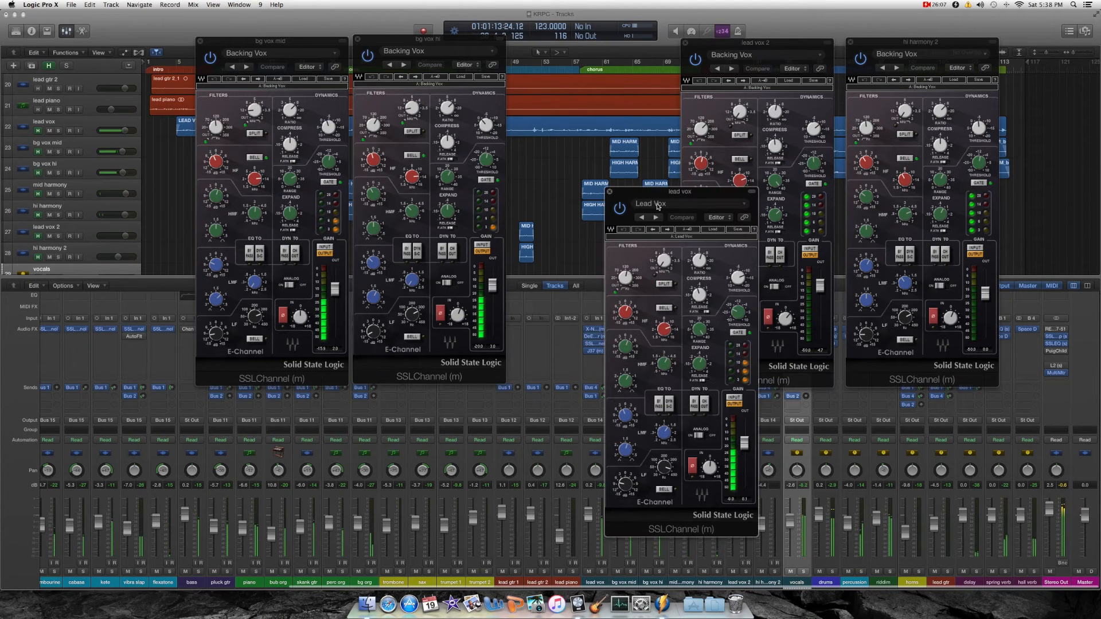
pyautogui.moveTo(681, 194); pyautogui.dragTo(100, 42)
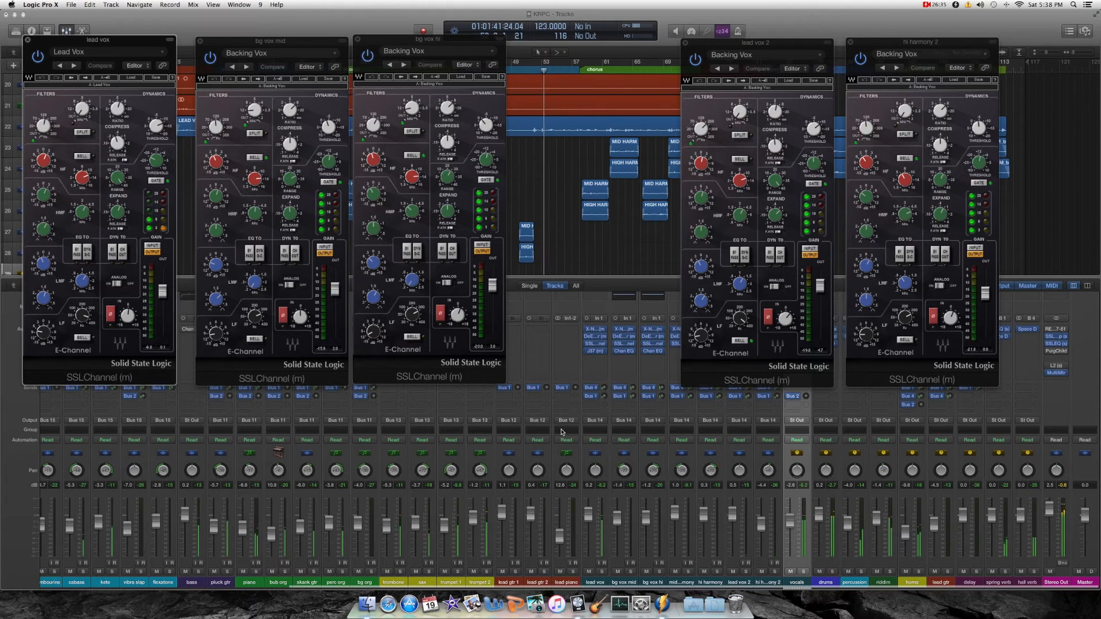
pyautogui.moveTo(900, 42); pyautogui.dragTo(990, 40)
pyautogui.moveTo(786, 46); pyautogui.dragTo(907, 47)
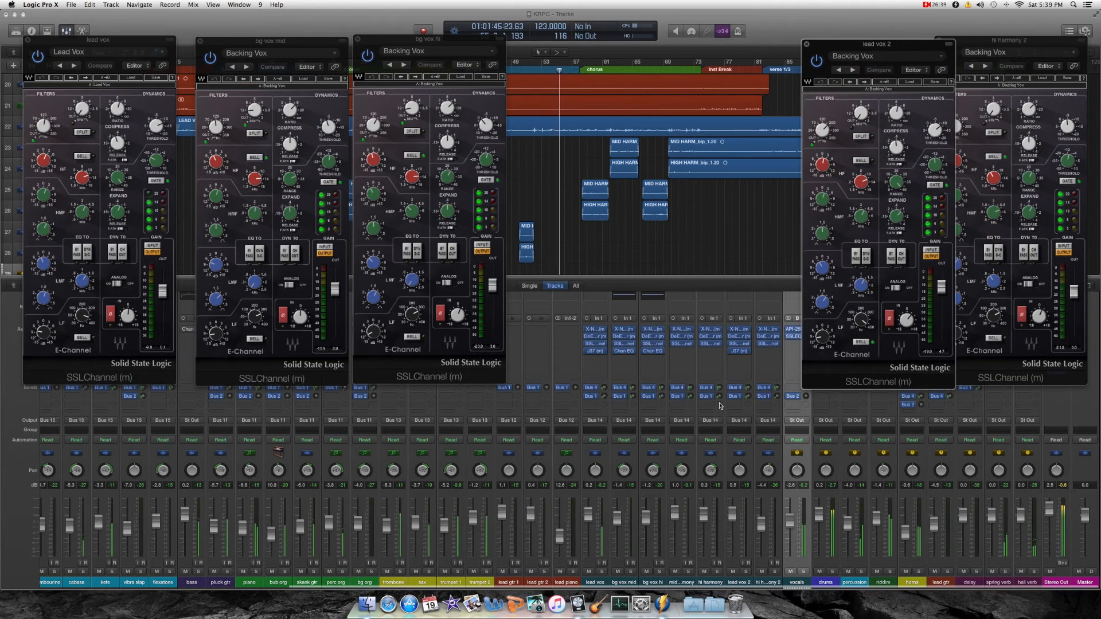
# - Open the mid harmony and hi harmony SSLChannel plug-ins and fit them into the row between bg vox hi and lead vox 2
pyautogui.click(681, 343)
pyautogui.moveTo(74, 37); pyautogui.dragTo(559, 35)
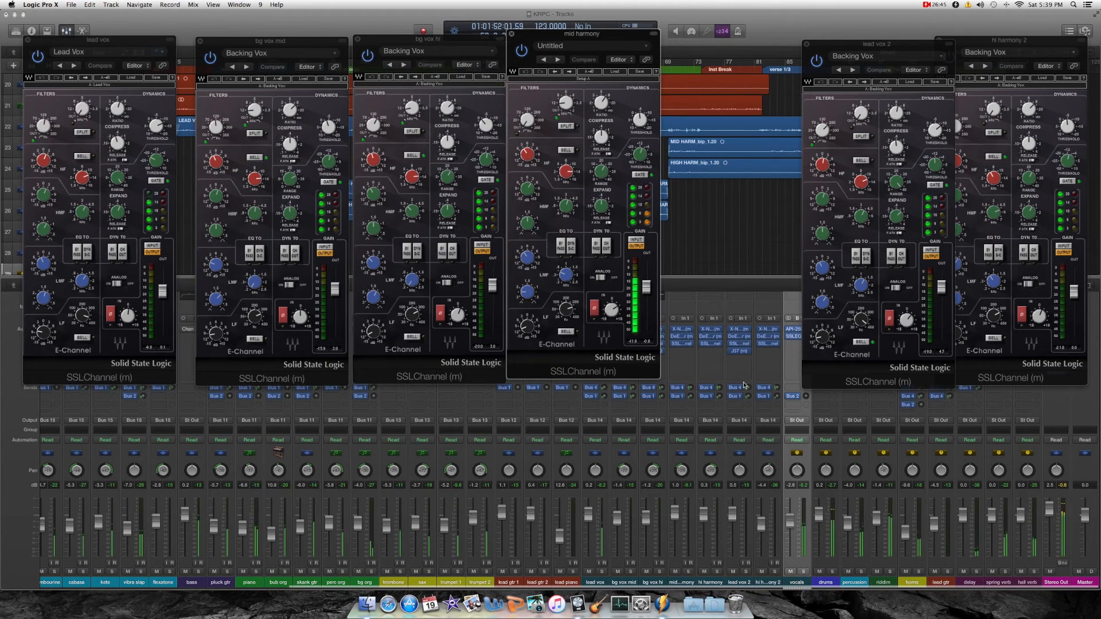
pyautogui.click(719, 347)
pyautogui.moveTo(96, 36); pyautogui.dragTo(733, 37)
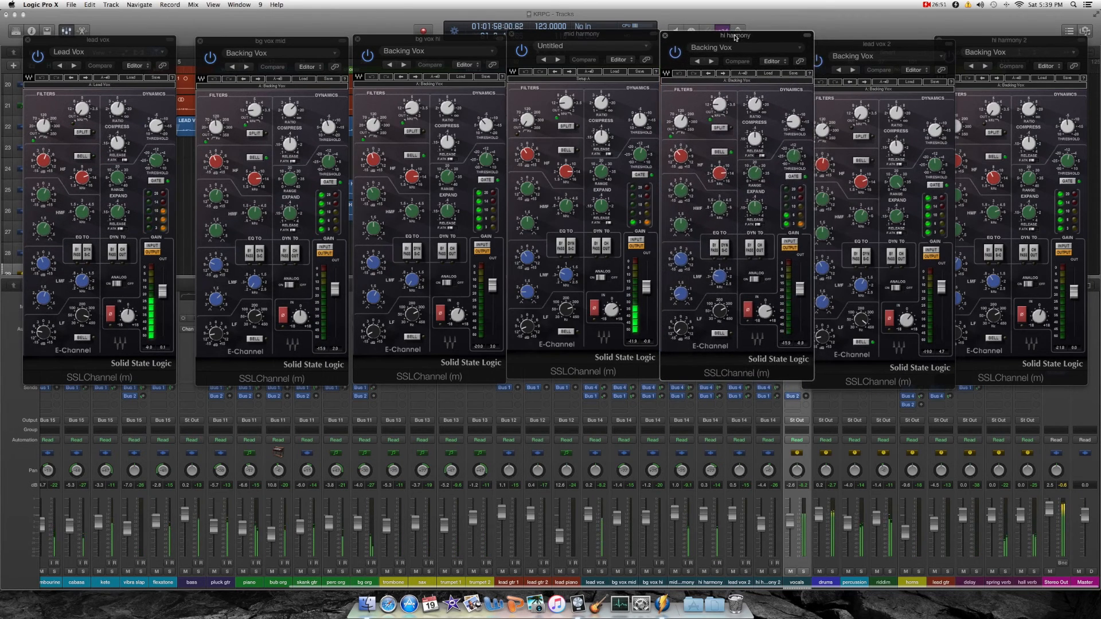
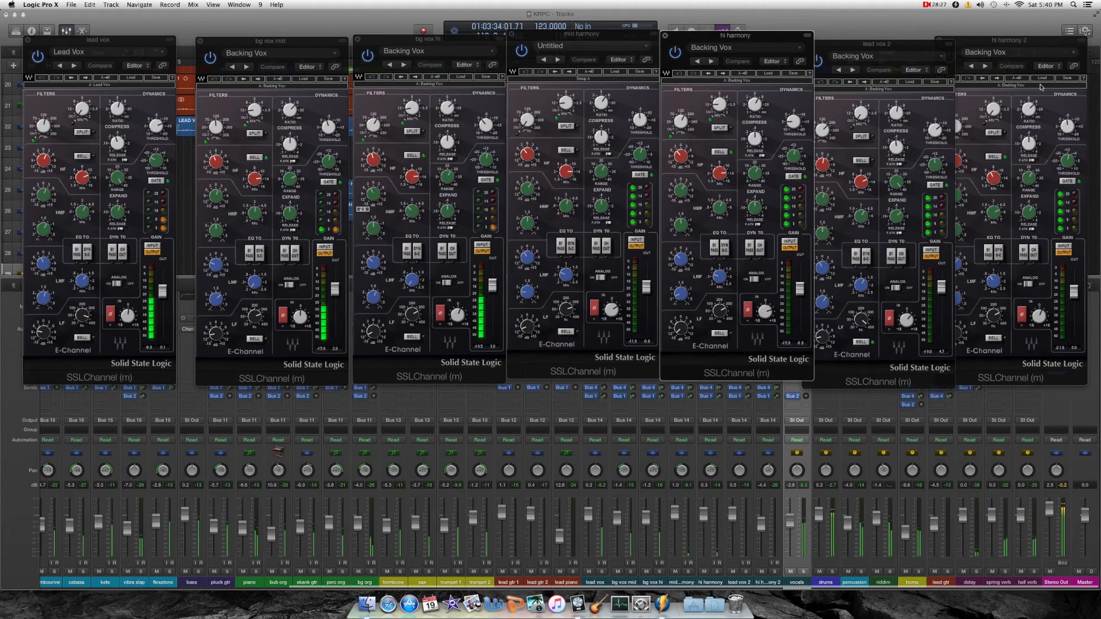
# - Adjust a filter knob on the mid harmony SSLChannel and close all seven vocal SSLChannel windows
pyautogui.moveTo(526, 116); pyautogui.dragTo(527, 114)
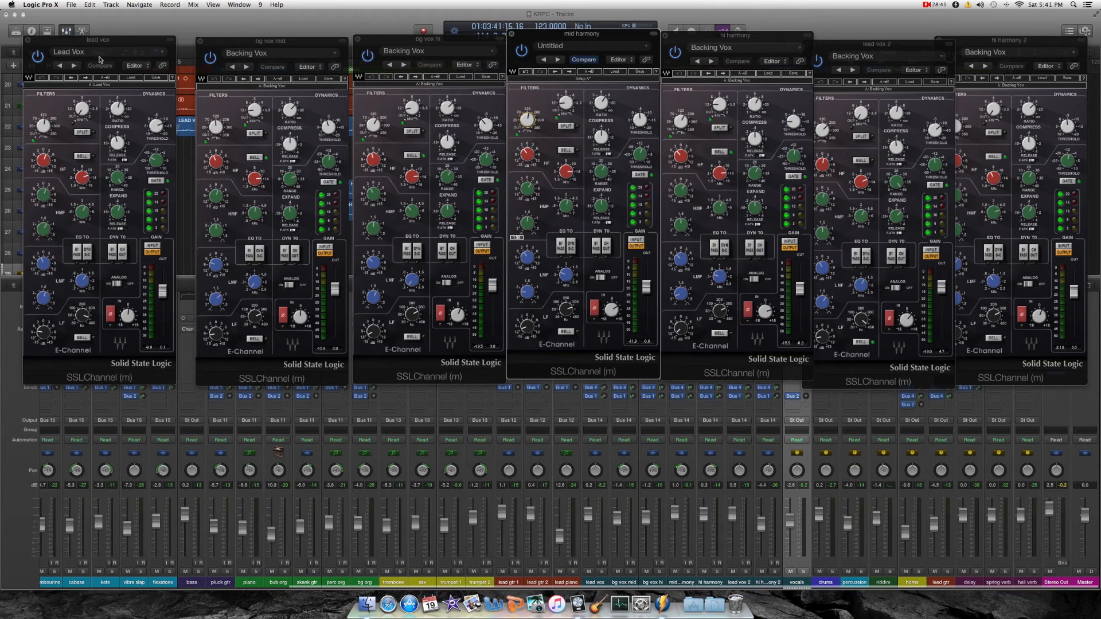
pyautogui.click(26, 39)
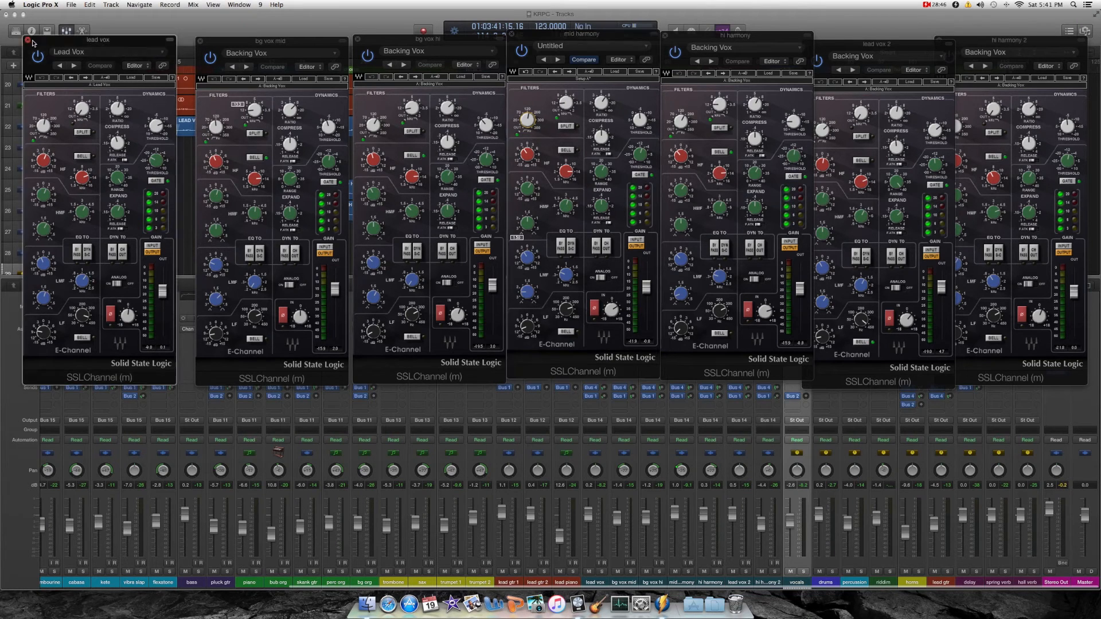
pyautogui.click(200, 40)
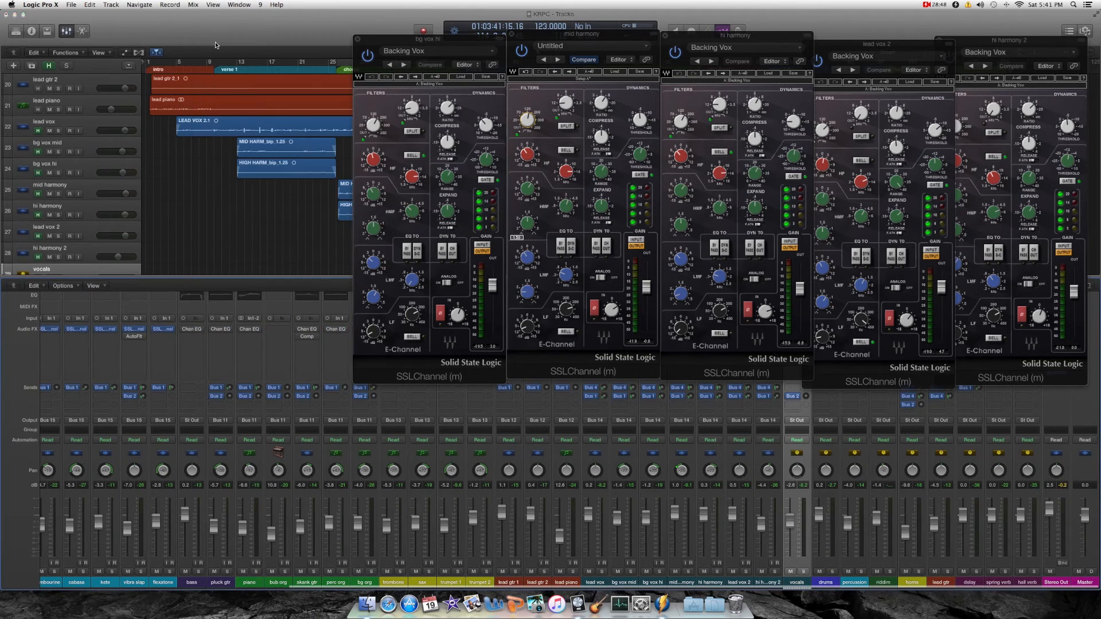
pyautogui.click(358, 40)
pyautogui.click(512, 35)
pyautogui.click(664, 36)
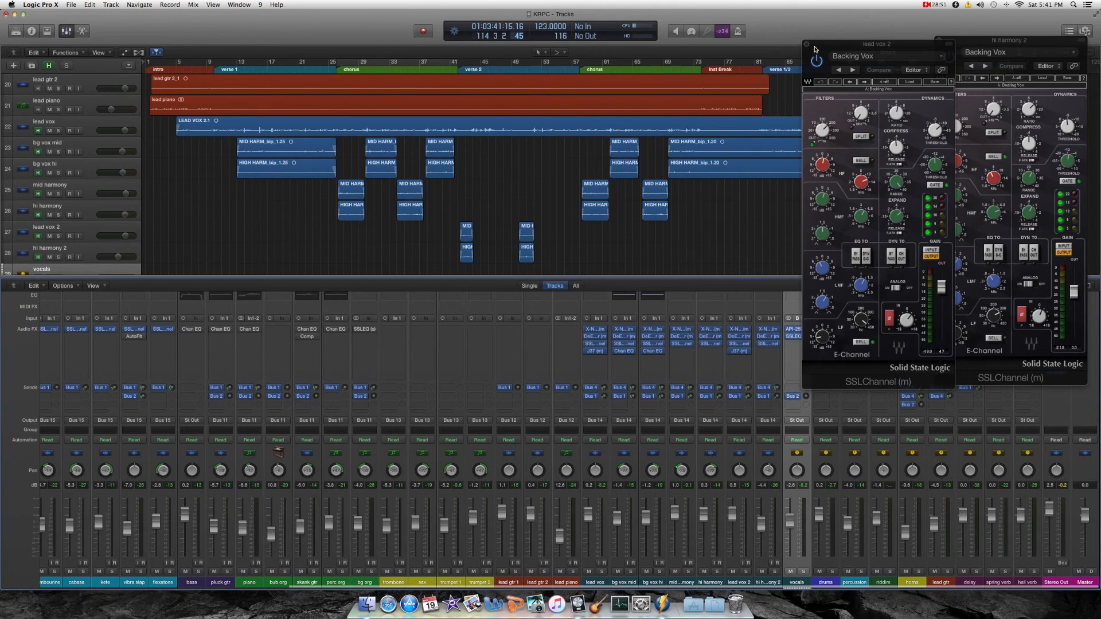
pyautogui.click(806, 44)
pyautogui.click(940, 42)
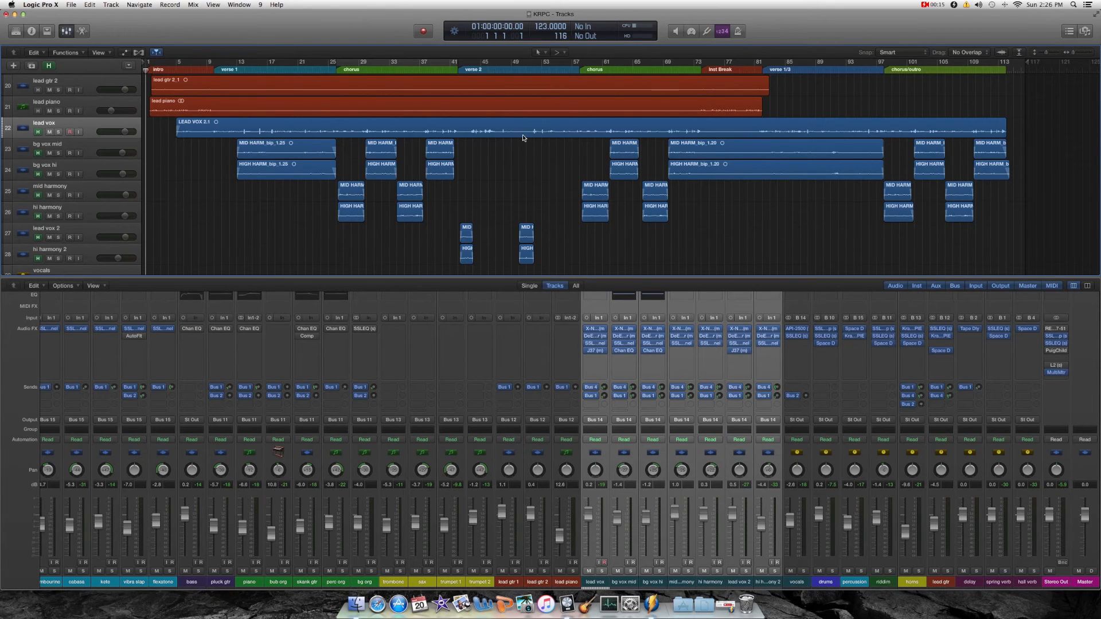
# - Play verse 2 from bar 47, return the playhead to bar 48, and open the LEAD VOX 2.1 region in the audio file editor
pyautogui.click(497, 69)
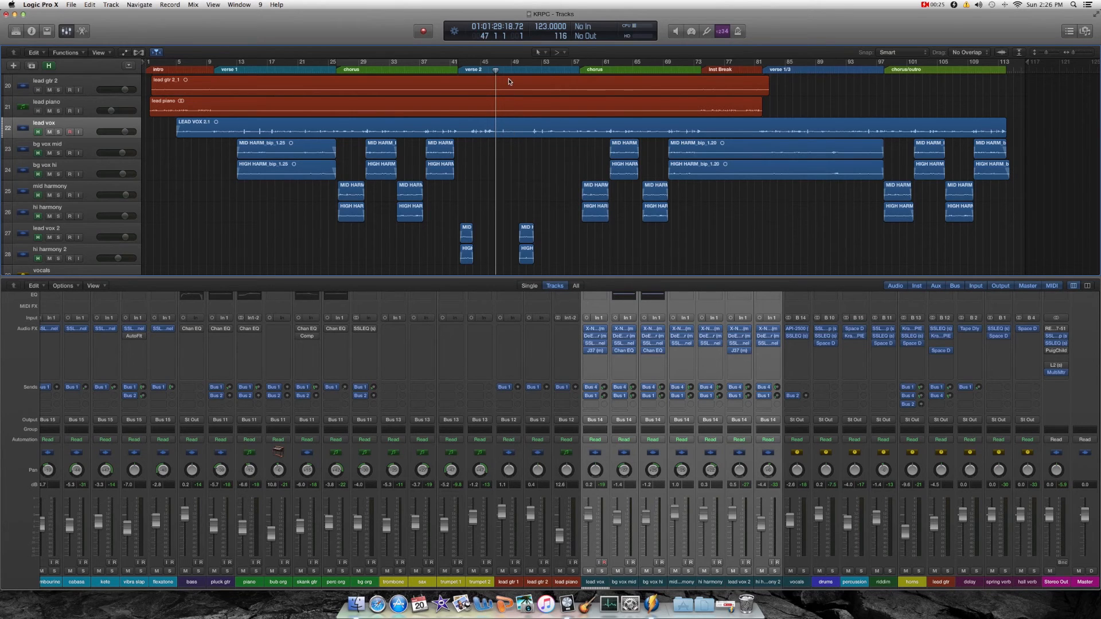
pyautogui.press('space')
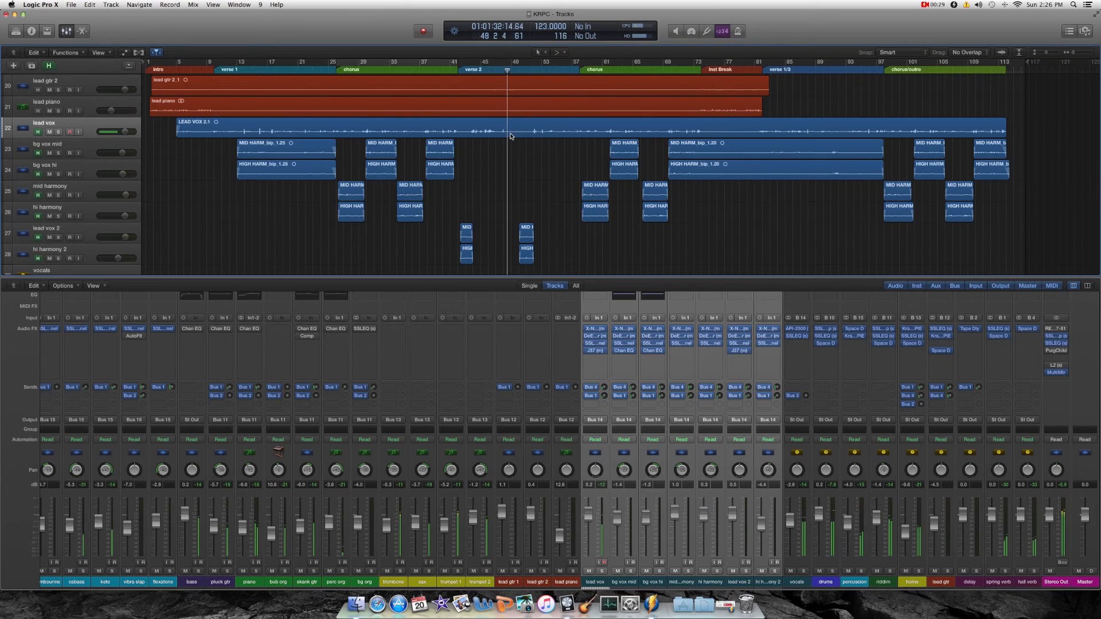
pyautogui.click(503, 71)
pyautogui.press('super+Right')
pyautogui.press('super+Right')
pyautogui.press('super+Right')
pyautogui.press('super+Right')
pyautogui.press('super+Right')
pyautogui.press('super+Right')
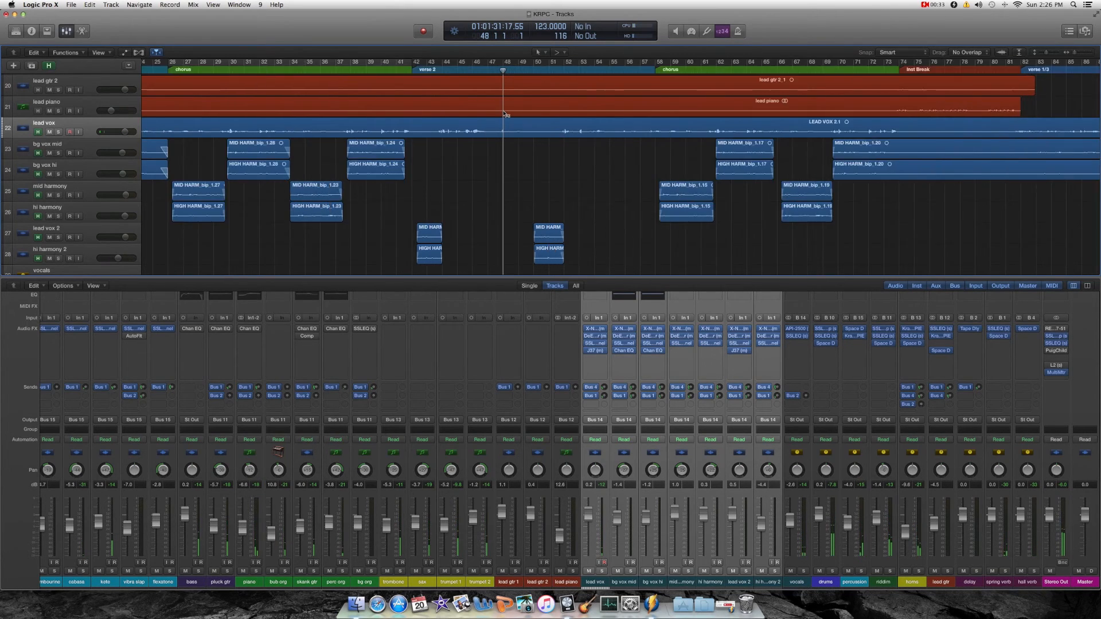
pyautogui.click(512, 129)
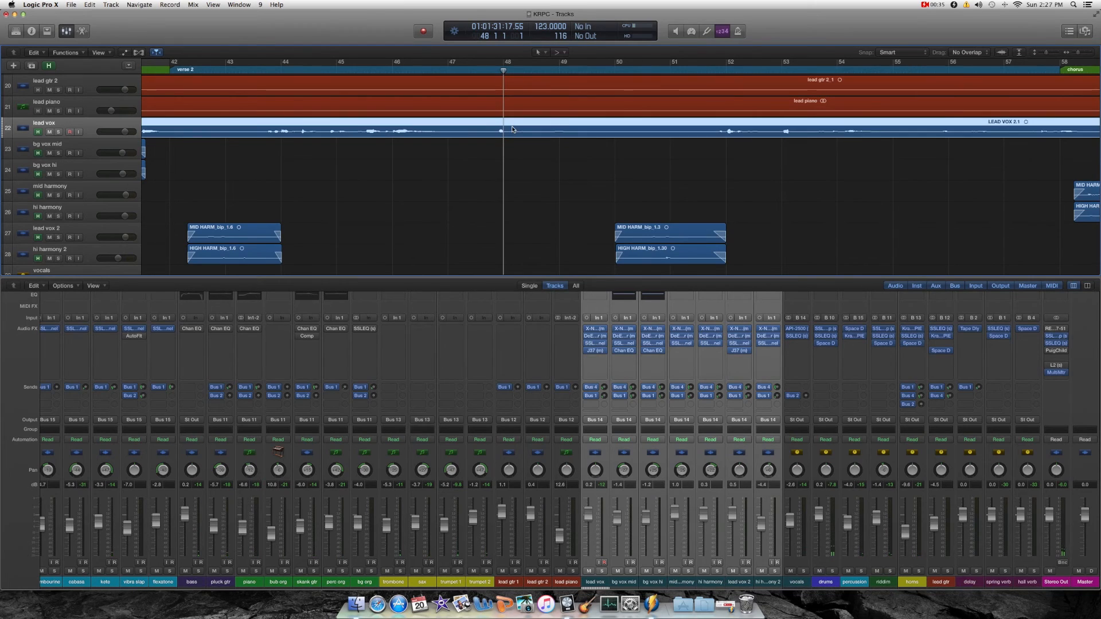
pyautogui.doubleClick(512, 134)
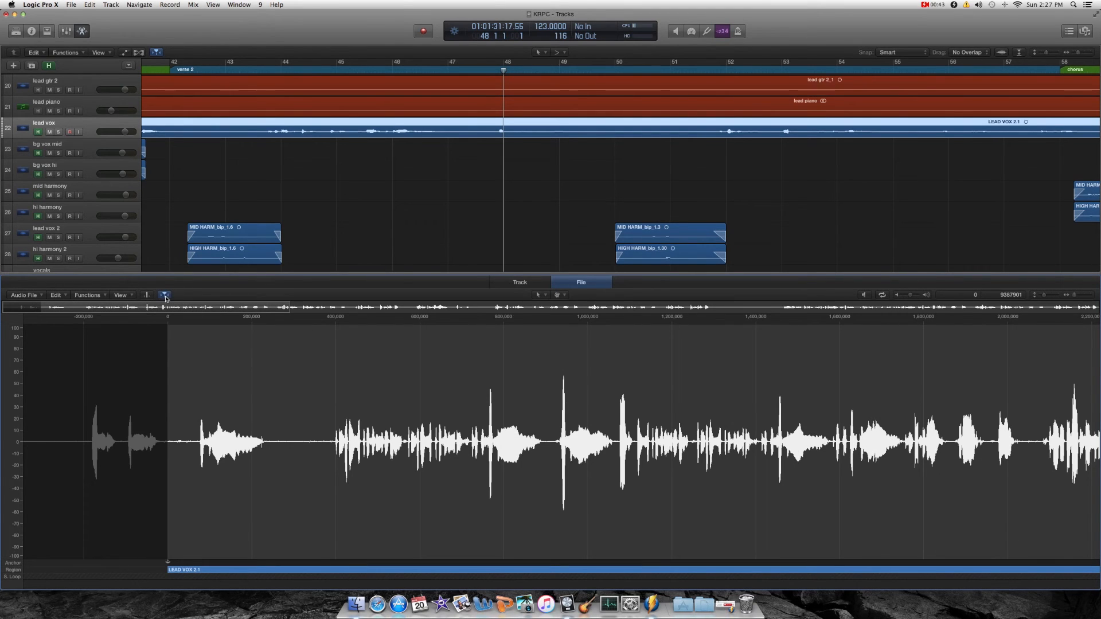
# - Play to locate the quiet lead vox phrase near bar 48, select it in the waveform, and raise its gain by 2 dB
pyautogui.press('space')
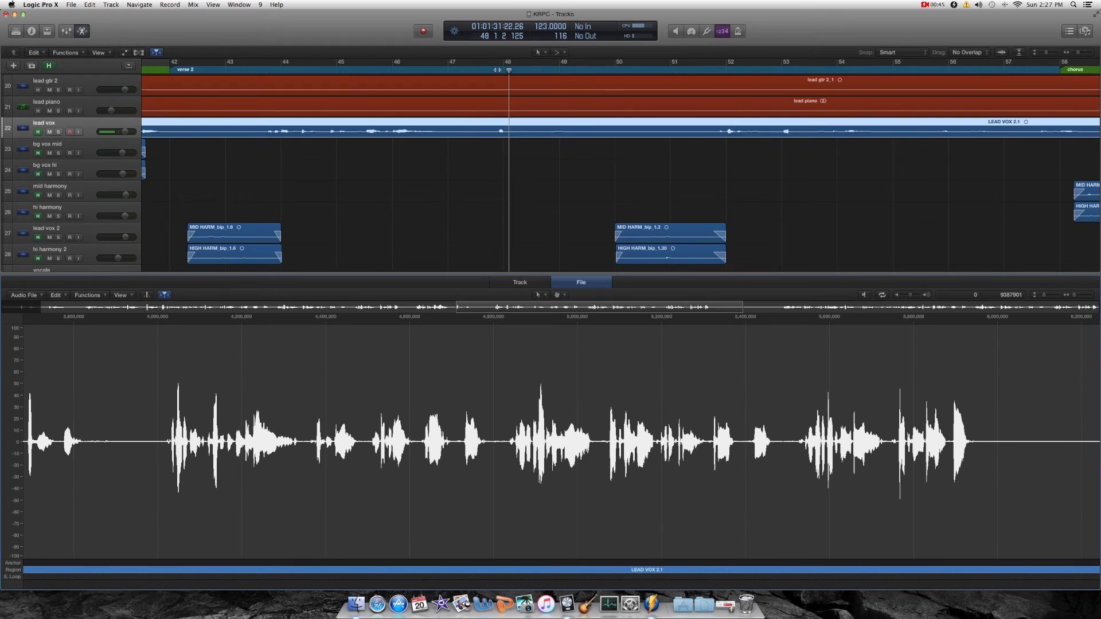
pyautogui.hscroll(-5, 409, 401)
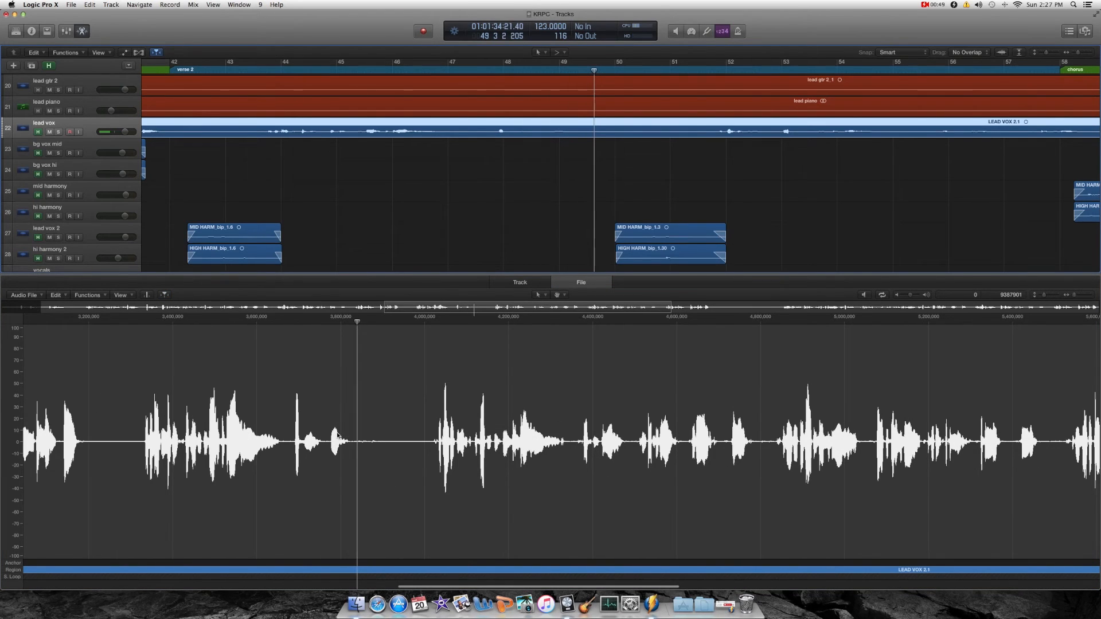
pyautogui.press('super+Right')
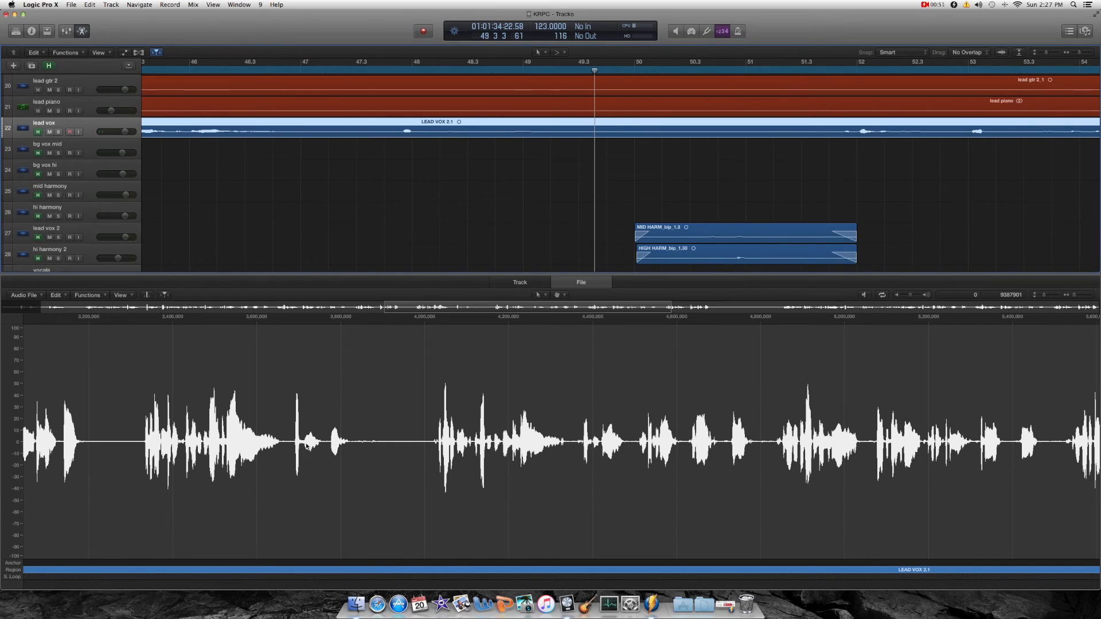
pyautogui.moveTo(302, 446); pyautogui.dragTo(354, 444)
pyautogui.click(96, 311)
pyautogui.click(546, 362)
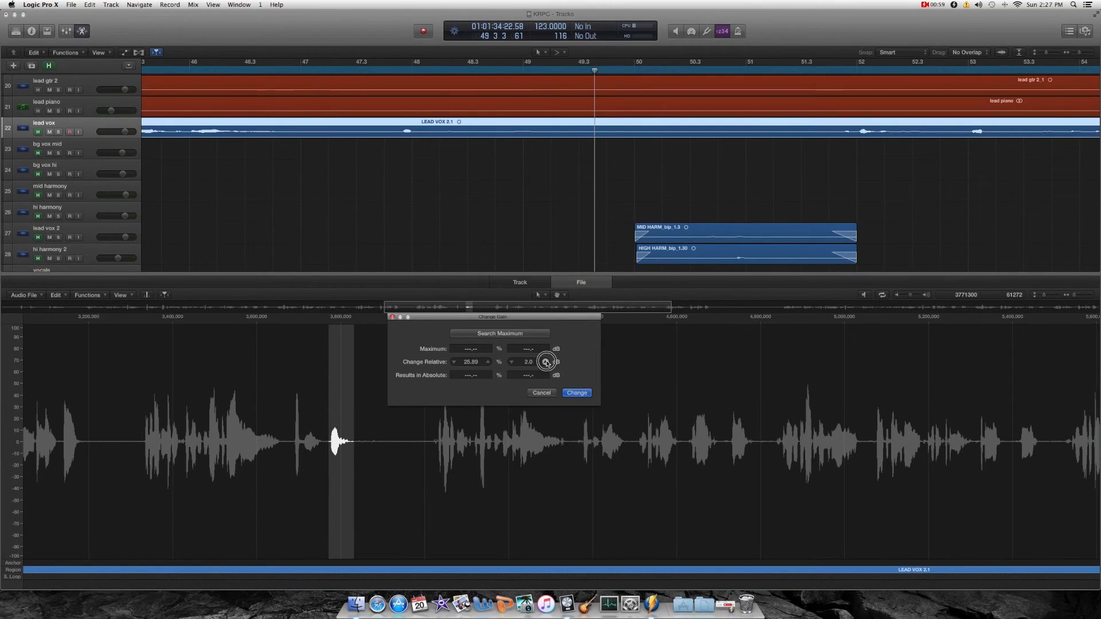
pyautogui.click(577, 393)
# - Play back verse 2 around bars 48 to 51 to check the boosted lead vox phrase in the mix
pyautogui.scroll(-2, 641, 141)
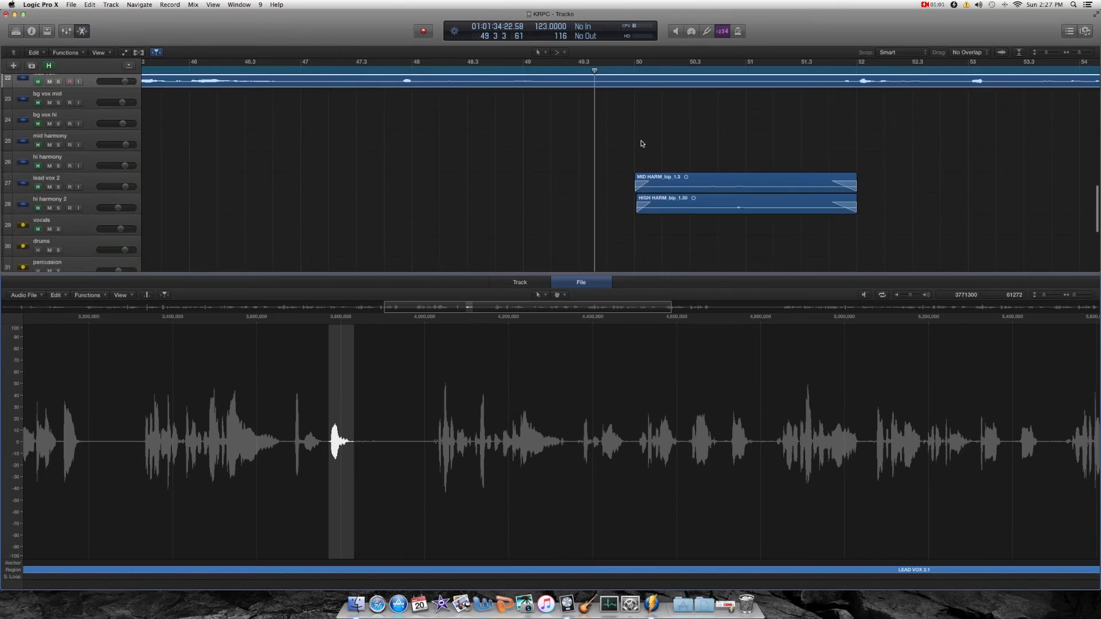
pyautogui.scroll(4, 634, 128)
pyautogui.press('space')
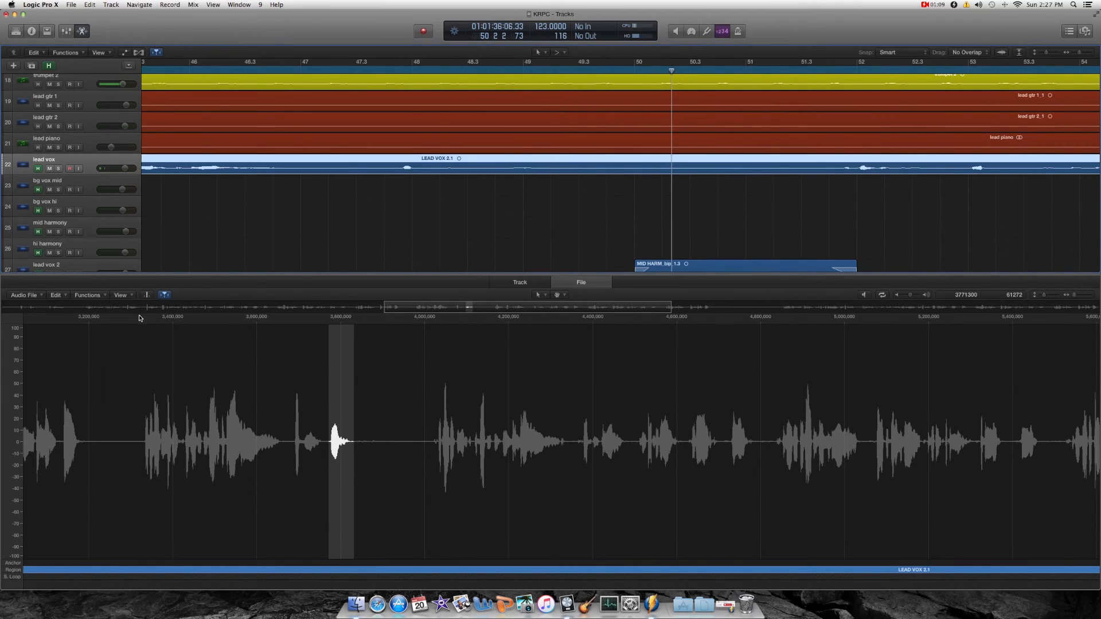
pyautogui.click(152, 309)
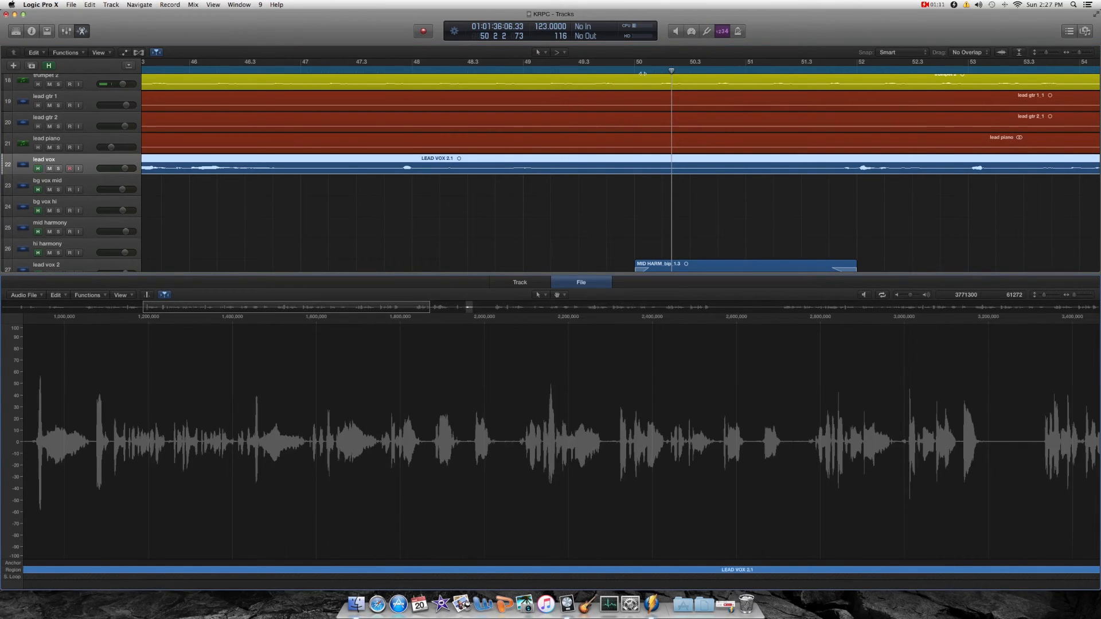
pyautogui.click(607, 71)
pyautogui.press('space')
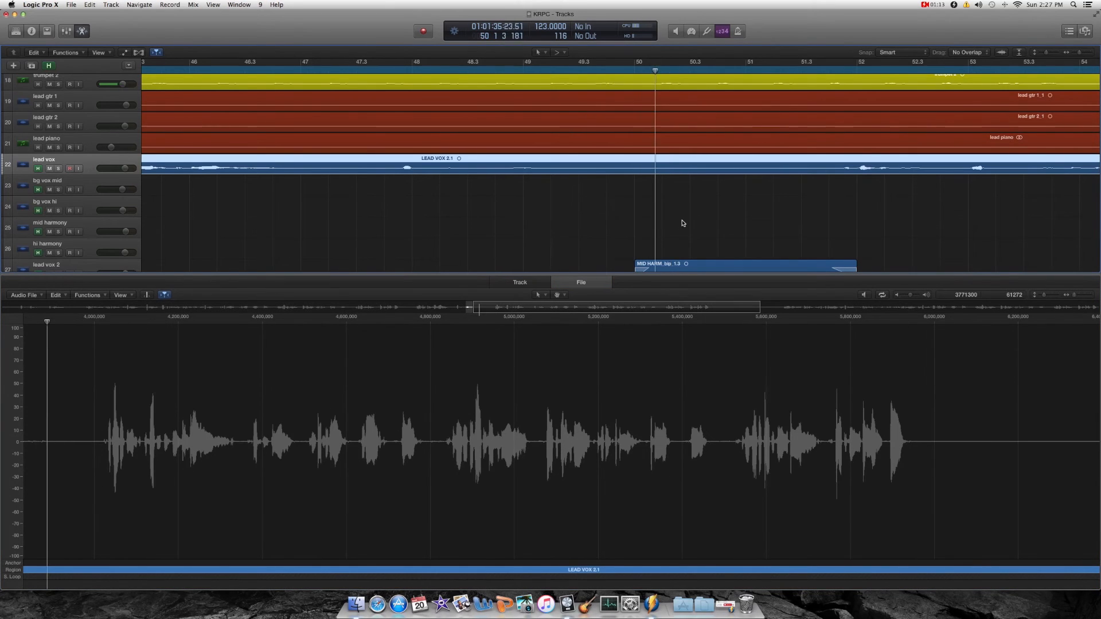
pyautogui.press('super+Left')
pyautogui.press('super+Left')
pyautogui.press('super+Up')
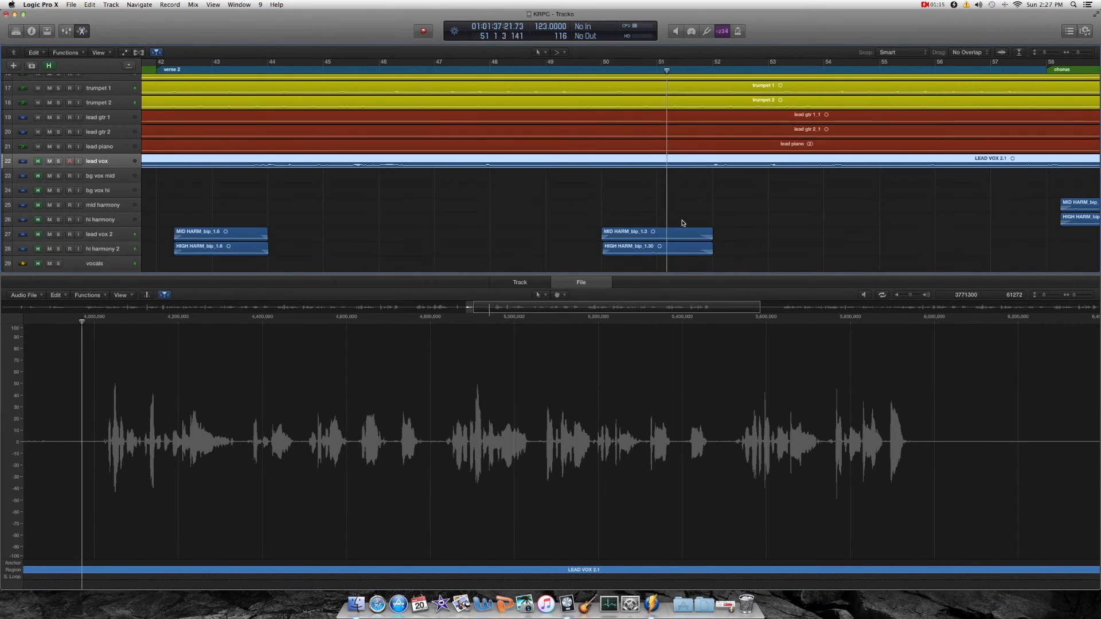
pyautogui.hscroll(3, 682, 224)
pyautogui.hscroll(-5, 674, 228)
pyautogui.click(448, 71)
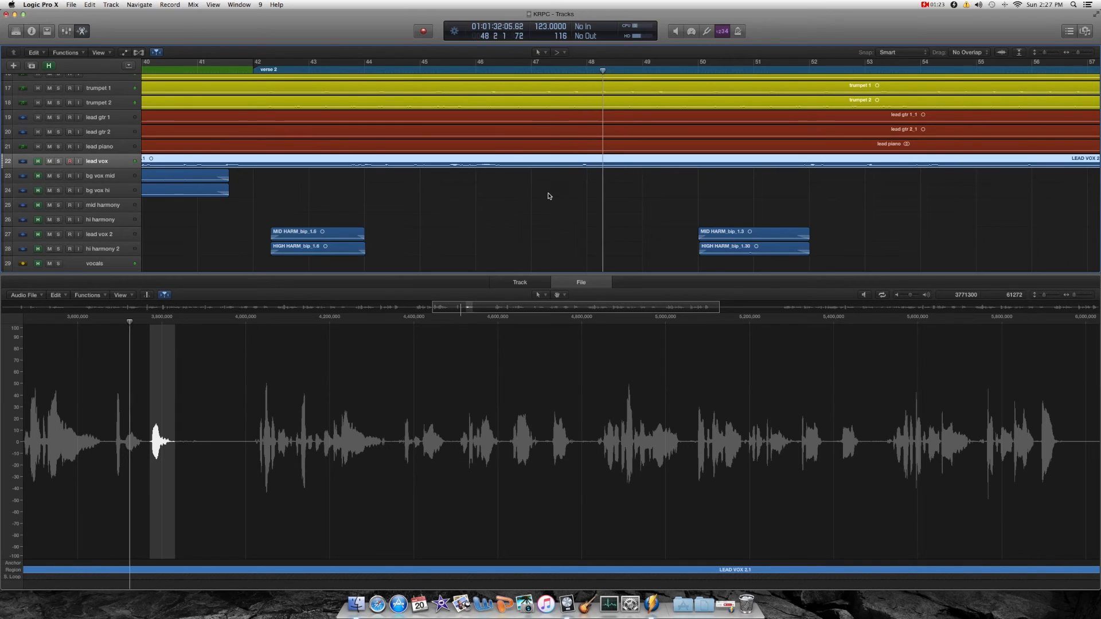
# - Reselect the boosted lead vox phrase in the waveform and raise its gain by a further 1 dB
pyautogui.click(146, 447)
pyautogui.moveTo(146, 446); pyautogui.dragTo(174, 446)
pyautogui.click(89, 296)
pyautogui.click(90, 313)
pyautogui.click(545, 362)
pyautogui.click(513, 362)
pyautogui.click(568, 393)
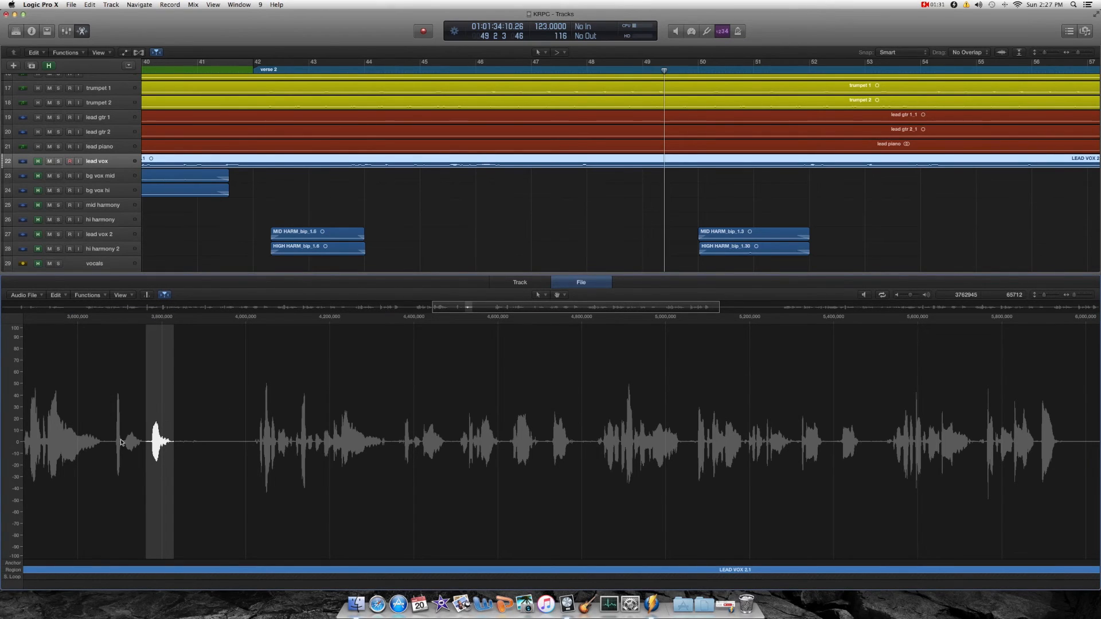
# - Select the quiet phrase just before it, about 48,500 samples long, raise its gain by 1 dB, and clear the selection
pyautogui.moveTo(125, 444); pyautogui.dragTo(144, 443)
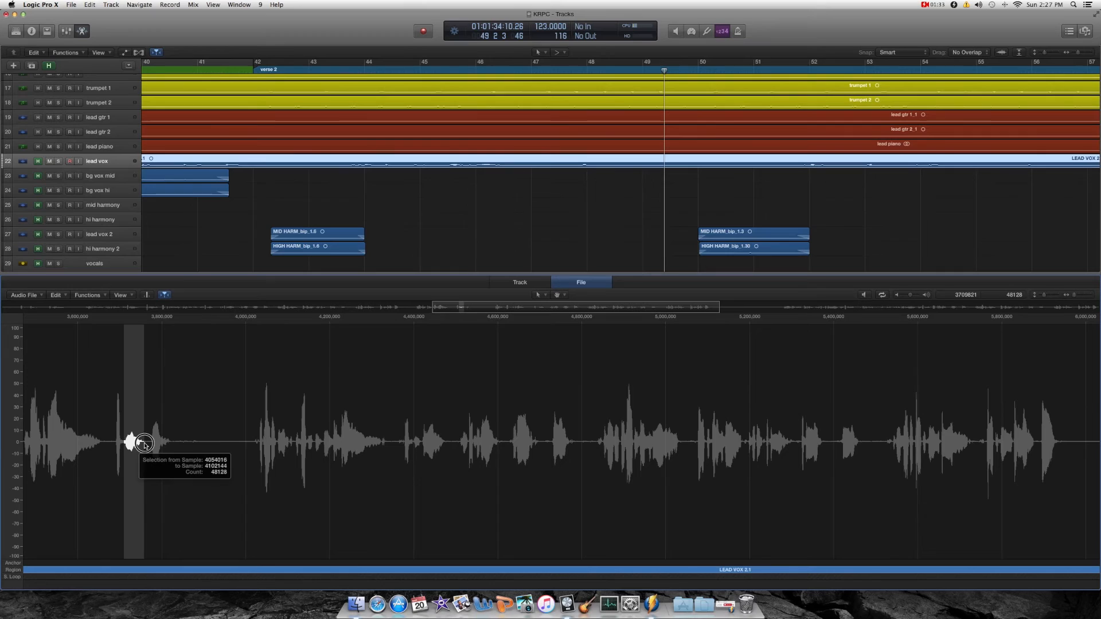
pyautogui.click(92, 295)
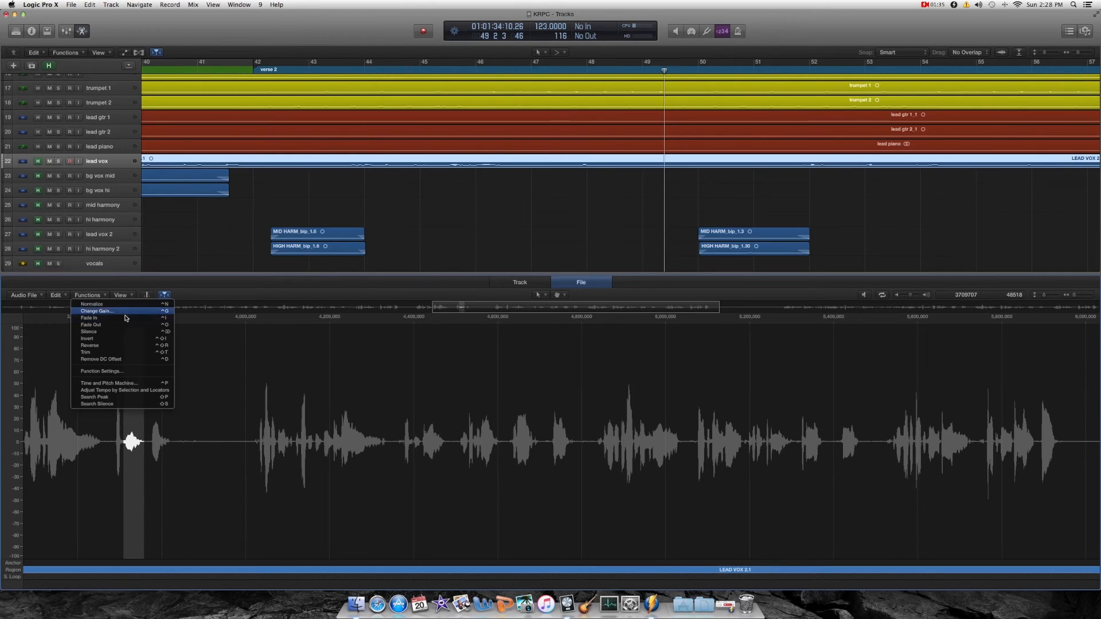
pyautogui.click(92, 314)
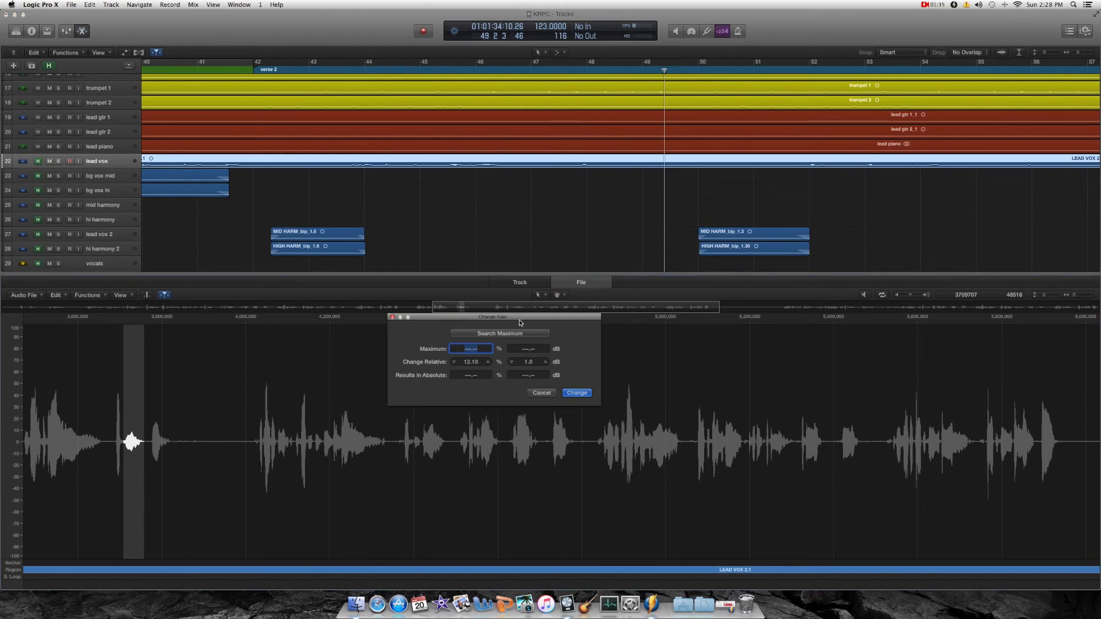
pyautogui.click(576, 393)
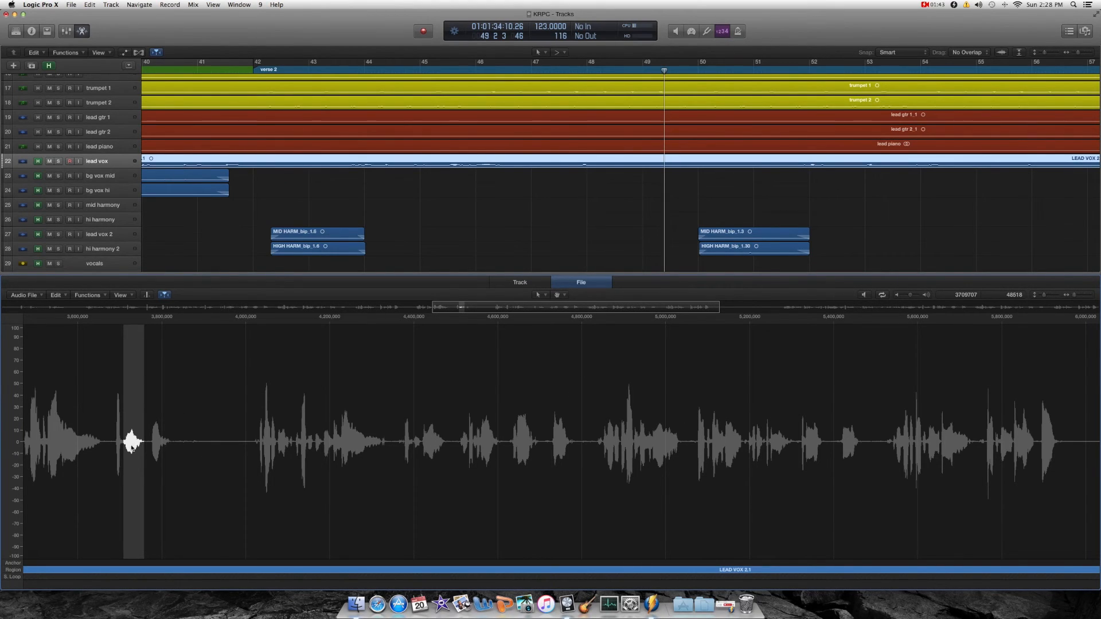
pyautogui.click(109, 434)
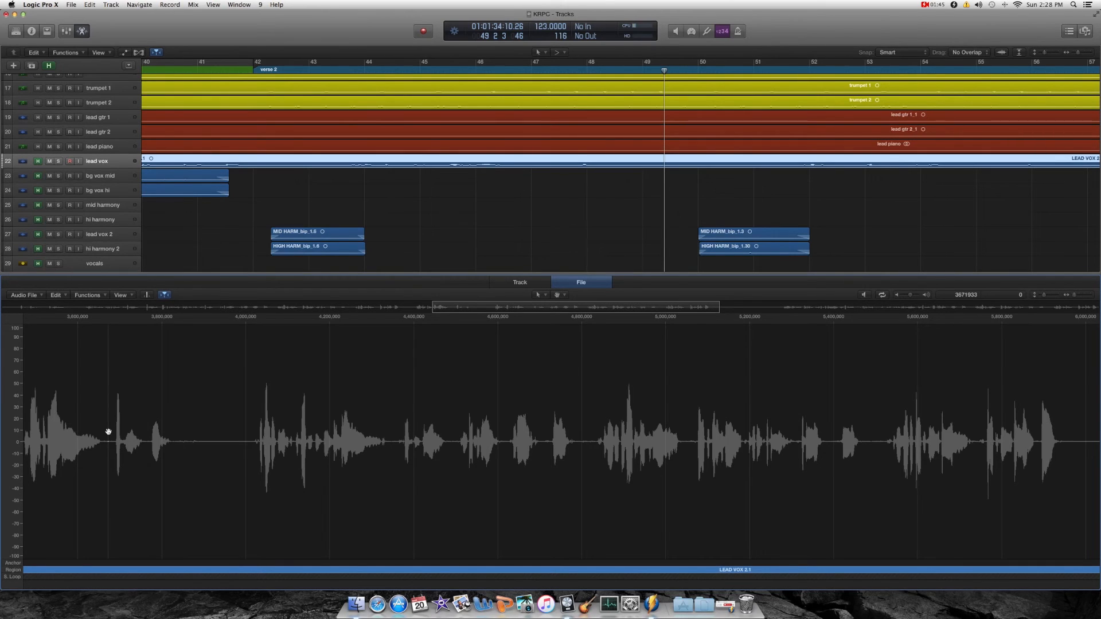
# - Examine the rest of the lead vox waveform for uneven phrase levels and deselect the region in the arrangement
pyautogui.press('super+Left')
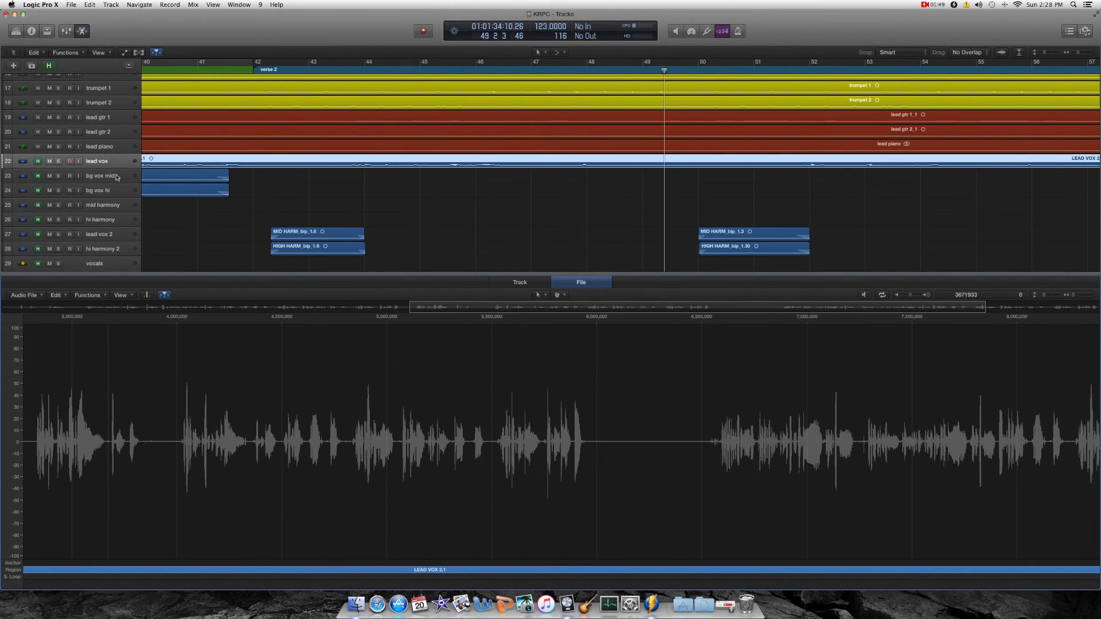
pyautogui.hscroll(-5, 227, 438)
pyautogui.hscroll(-8, 228, 437)
pyautogui.hscroll(10, 229, 439)
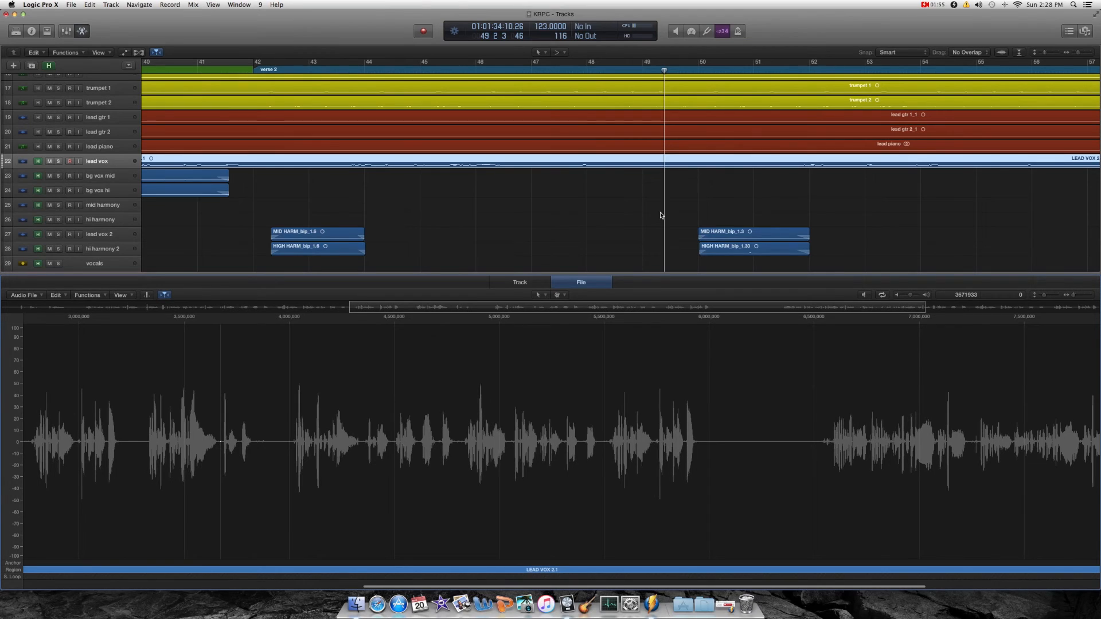
pyautogui.click(711, 193)
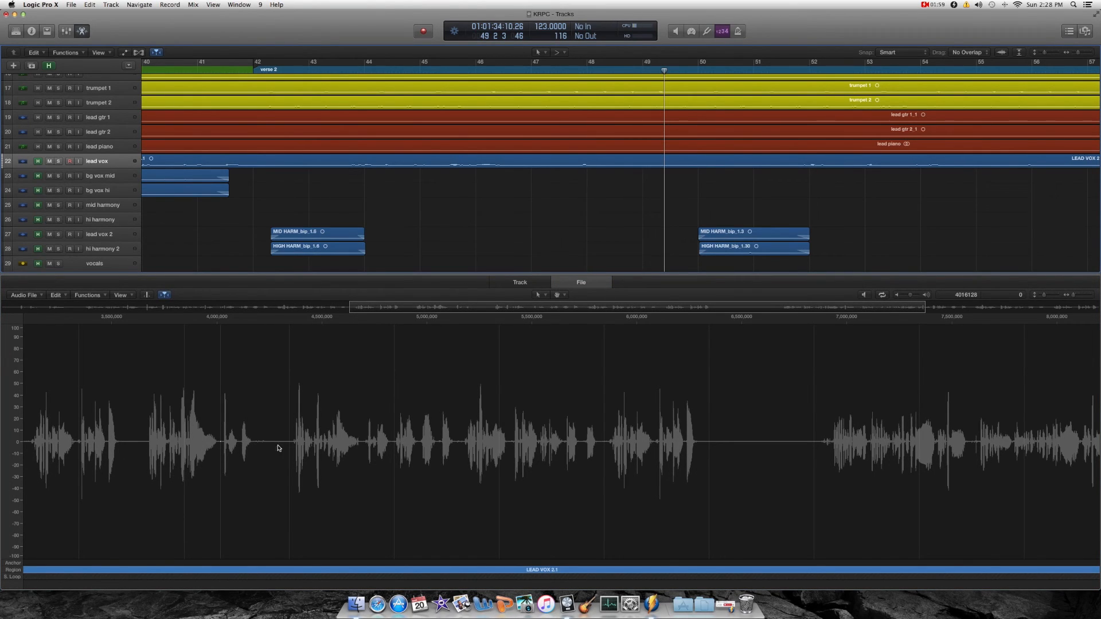
pyautogui.press('super+Left')
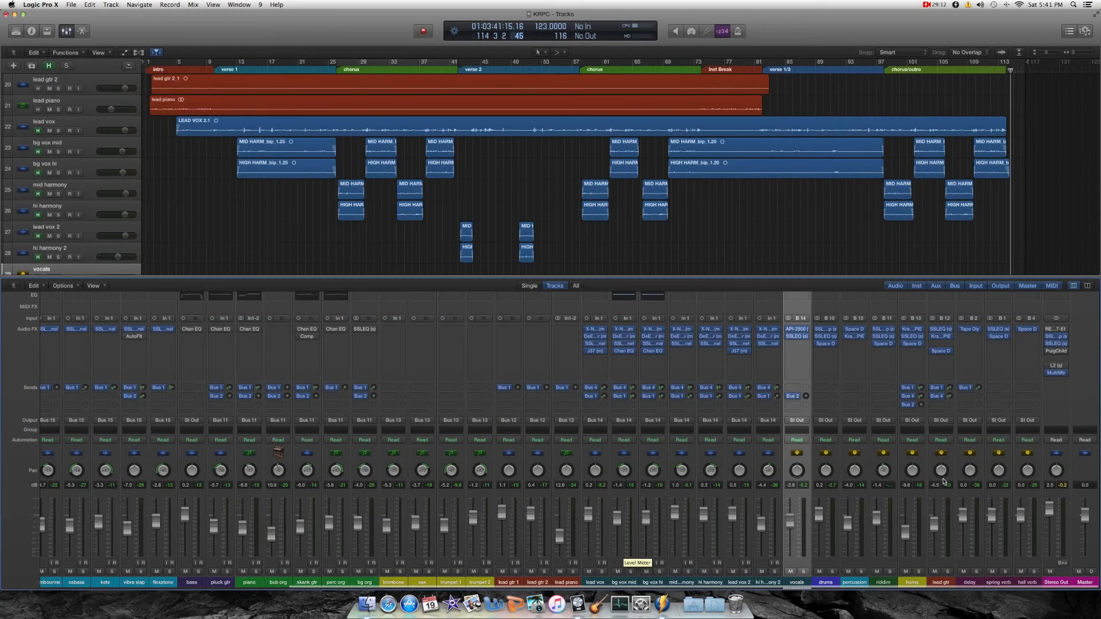
# - Open the Space Designer on the spring verb channel and review the tracks' bus sends, including the timbale channel's Bus 2 send
pyautogui.scroll(-1, 930, 410)
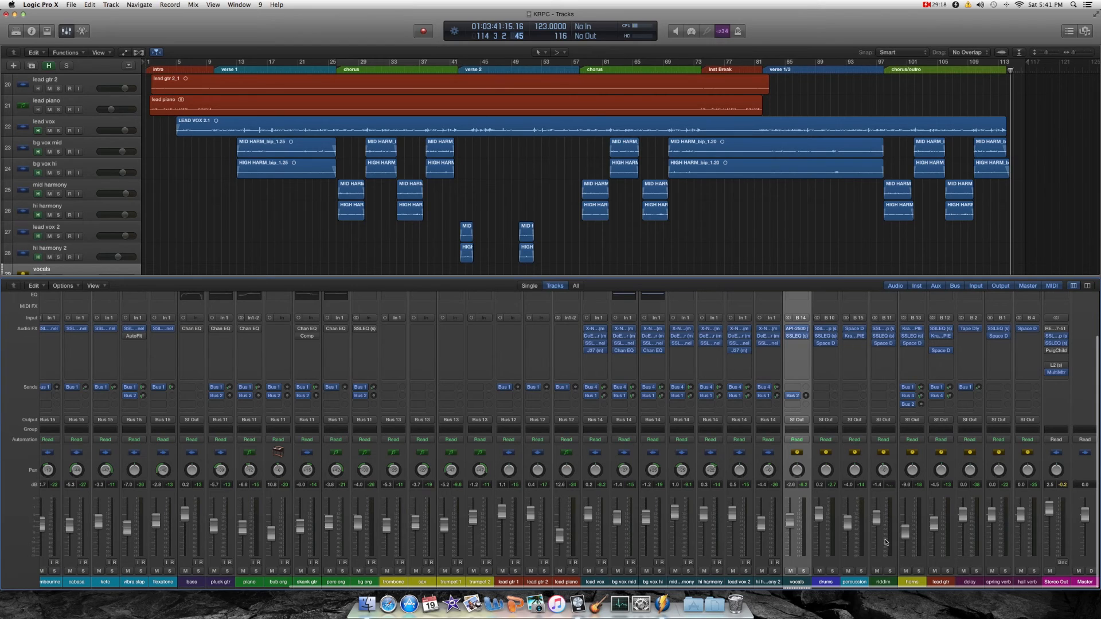
pyautogui.click(1000, 337)
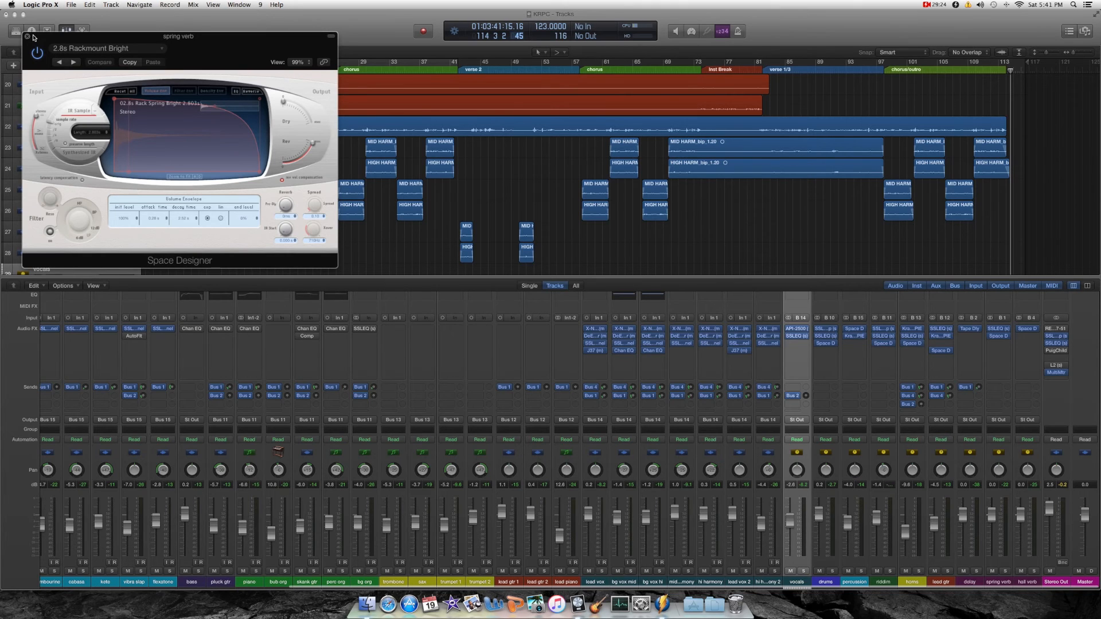
pyautogui.hscroll(-10, 263, 386)
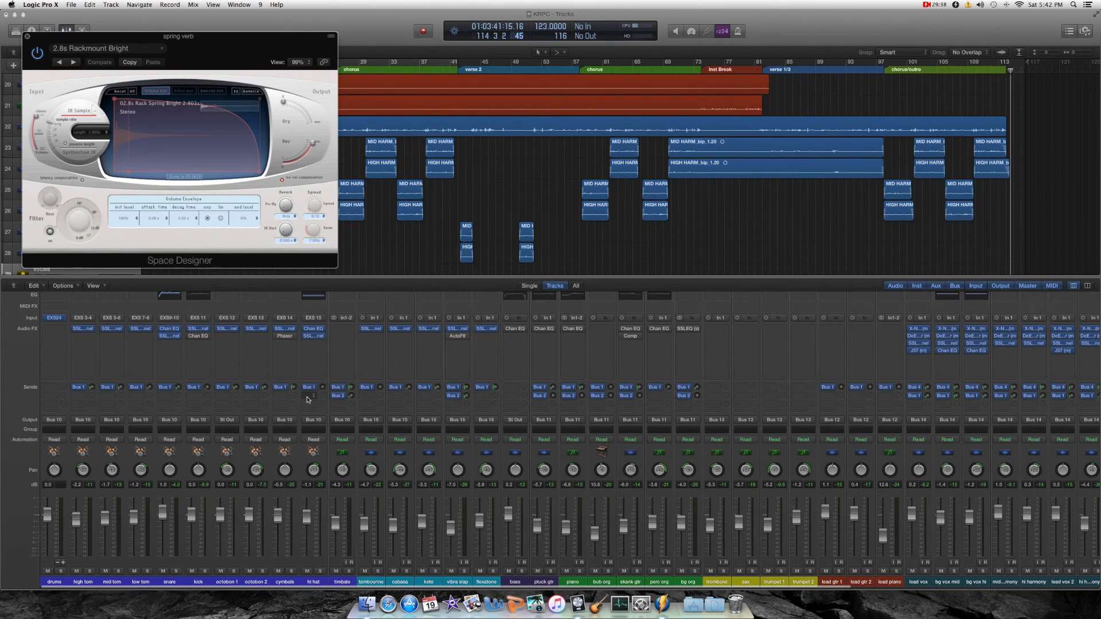
pyautogui.click(352, 396)
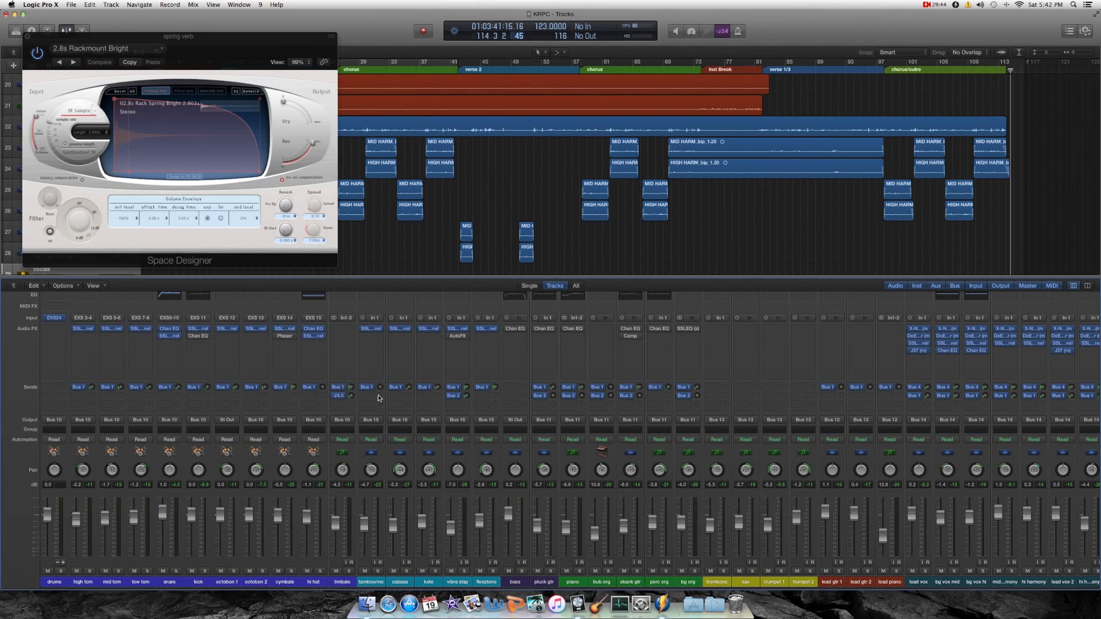
pyautogui.hscroll(10, 393, 400)
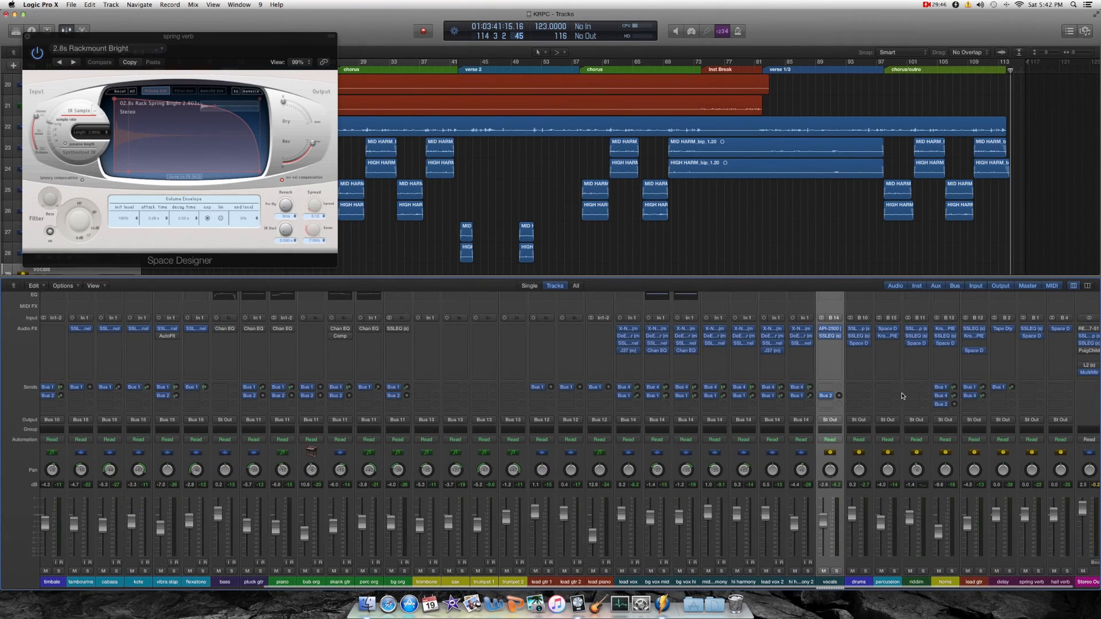
# - Solo the seven vocal channels from lead vox to hi harmony 2 and place the playhead at bar 70
pyautogui.hscroll(3, 935, 411)
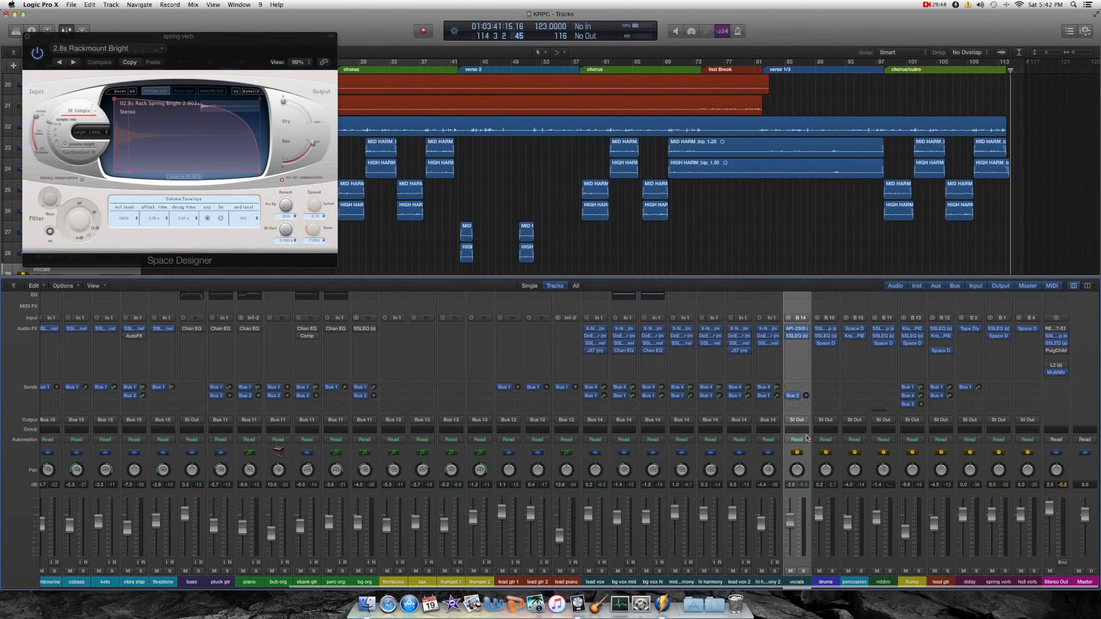
pyautogui.moveTo(596, 581); pyautogui.dragTo(774, 581)
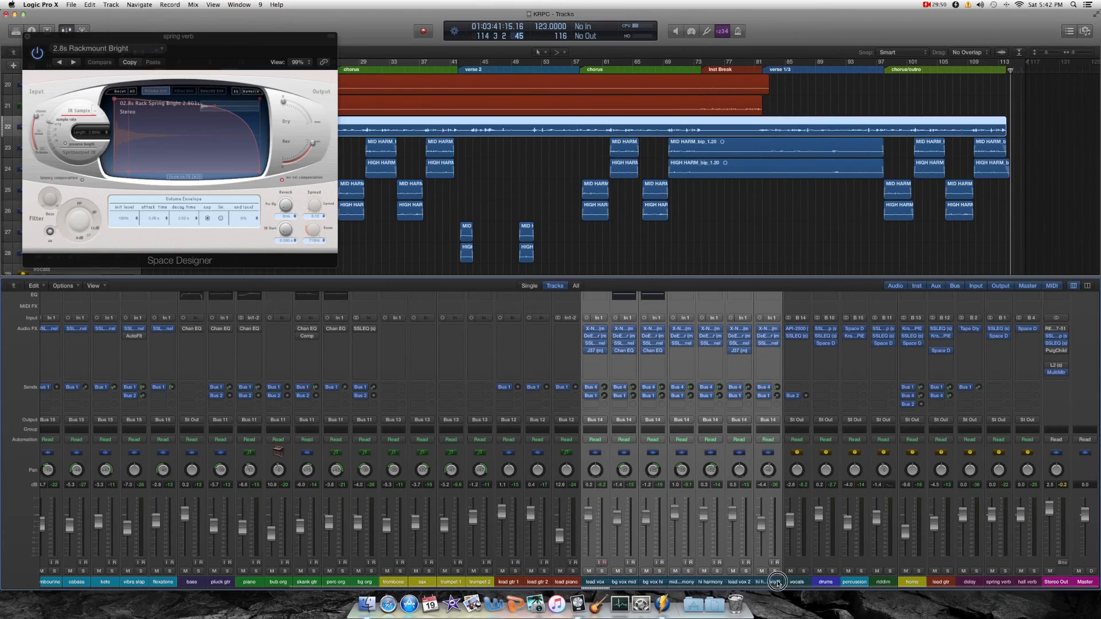
pyautogui.press('s')
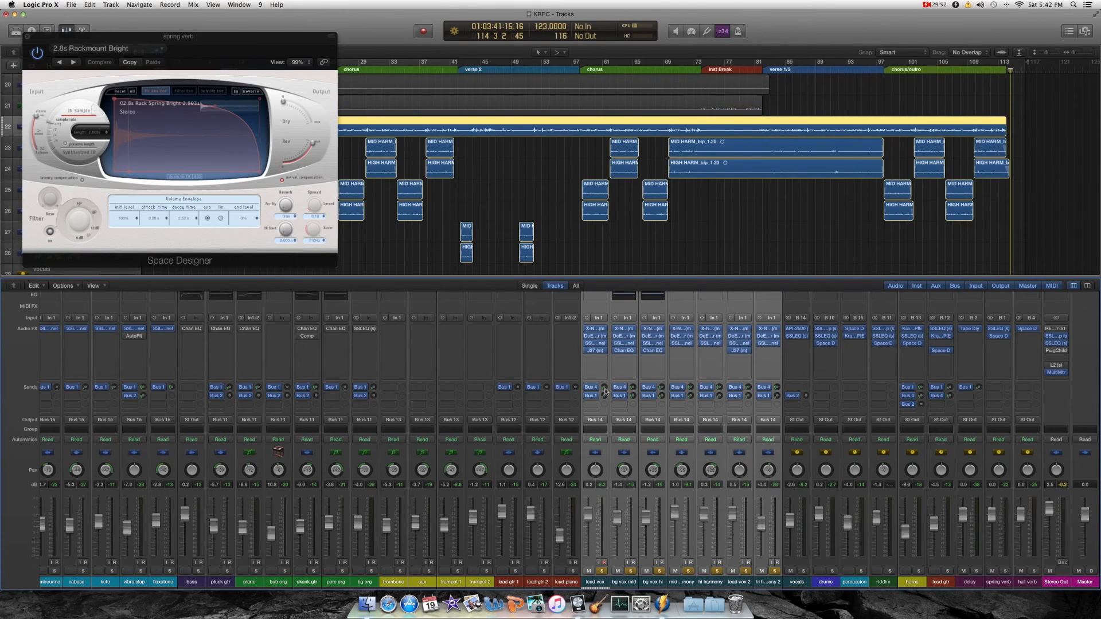
pyautogui.click(671, 64)
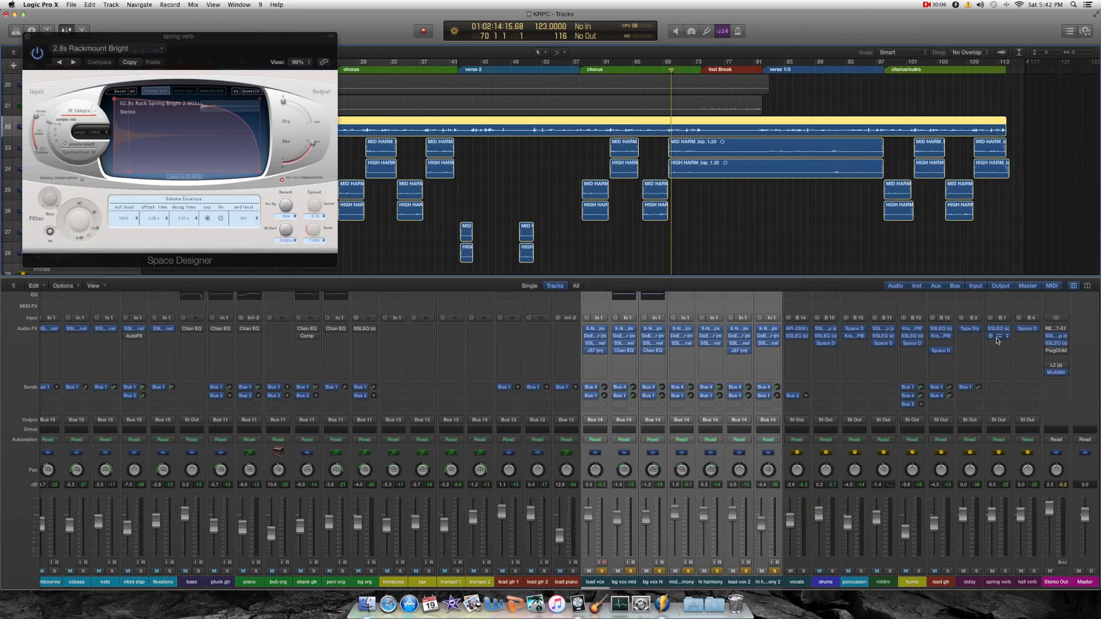
# - Open the hall verb channel's Space Designer and audition the hall verb soloed from bar 70 with the vocal channels unsoloed
pyautogui.click(1030, 331)
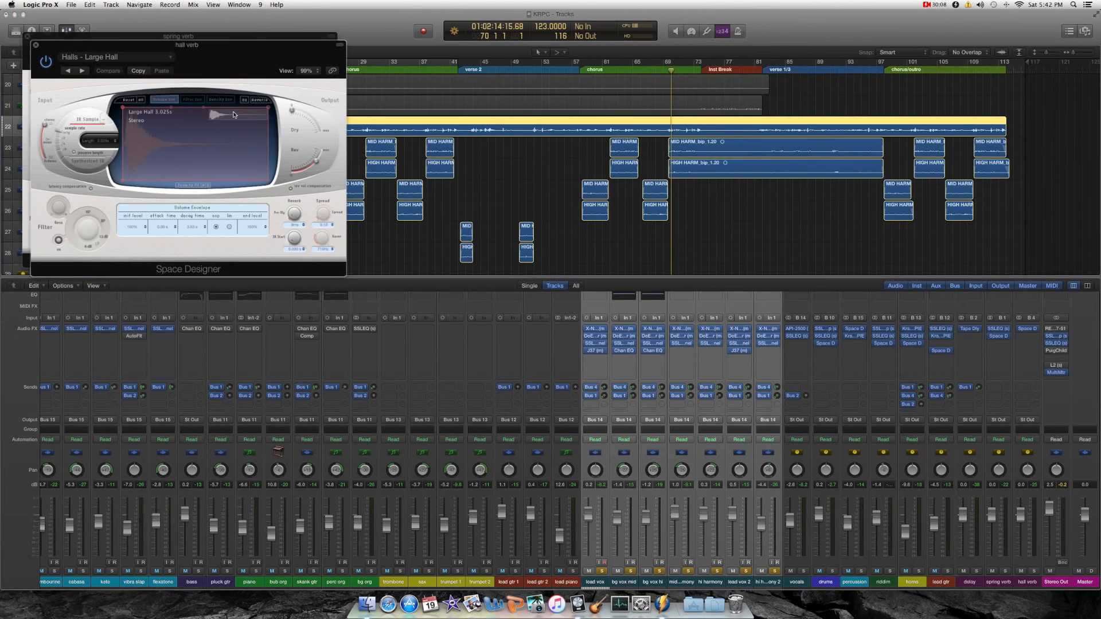
pyautogui.moveTo(228, 58); pyautogui.dragTo(358, 153)
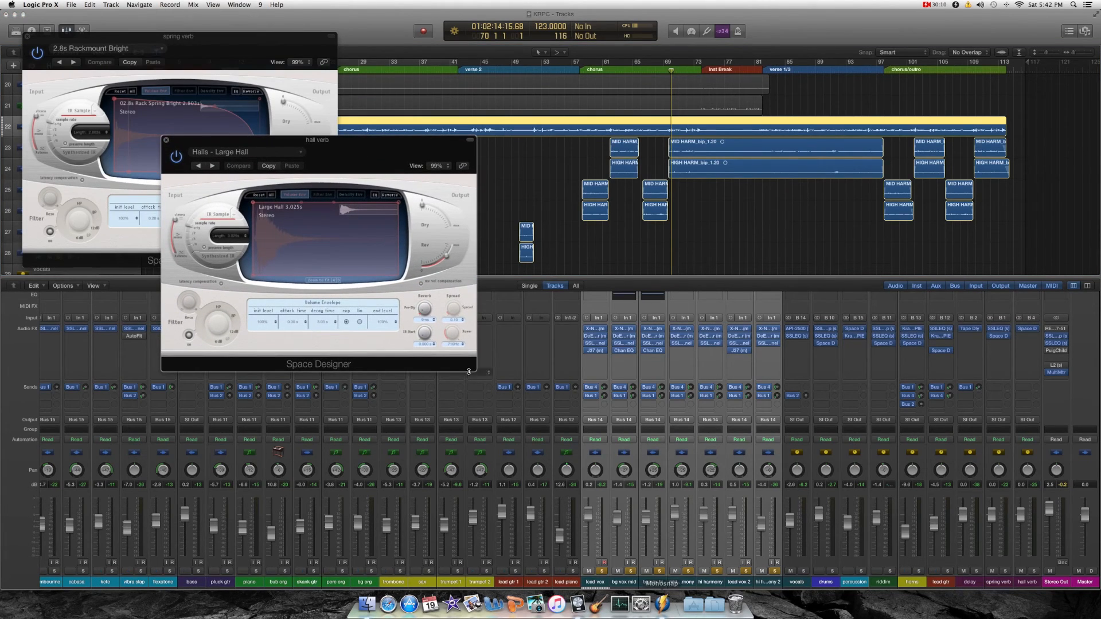
pyautogui.click(1035, 572)
pyautogui.click(773, 571)
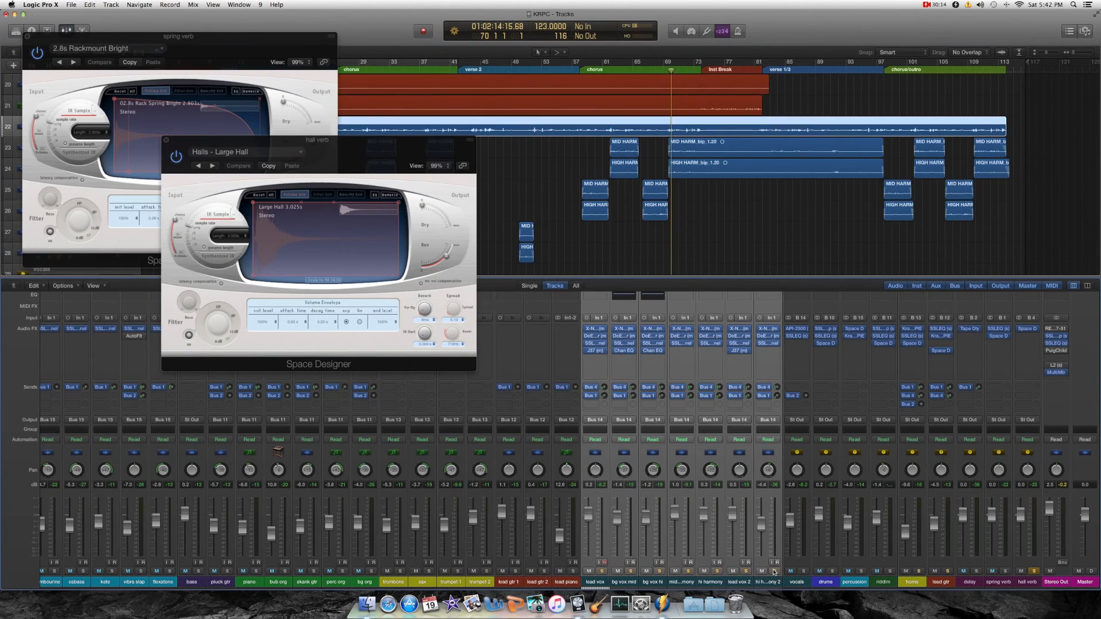
pyautogui.click(774, 572)
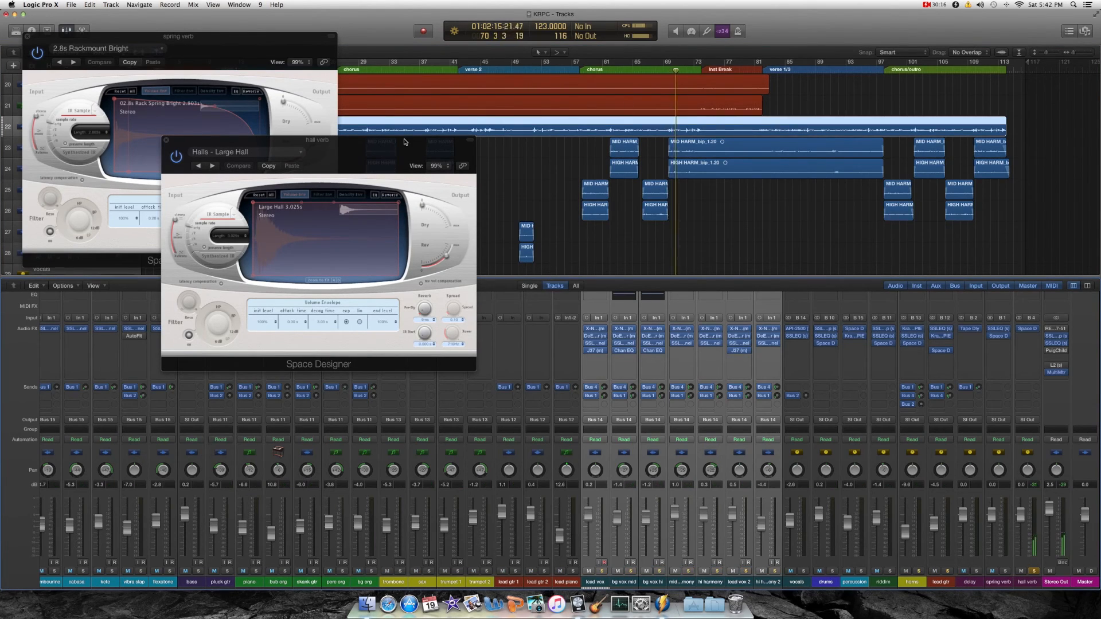
pyautogui.moveTo(317, 140); pyautogui.dragTo(563, 118)
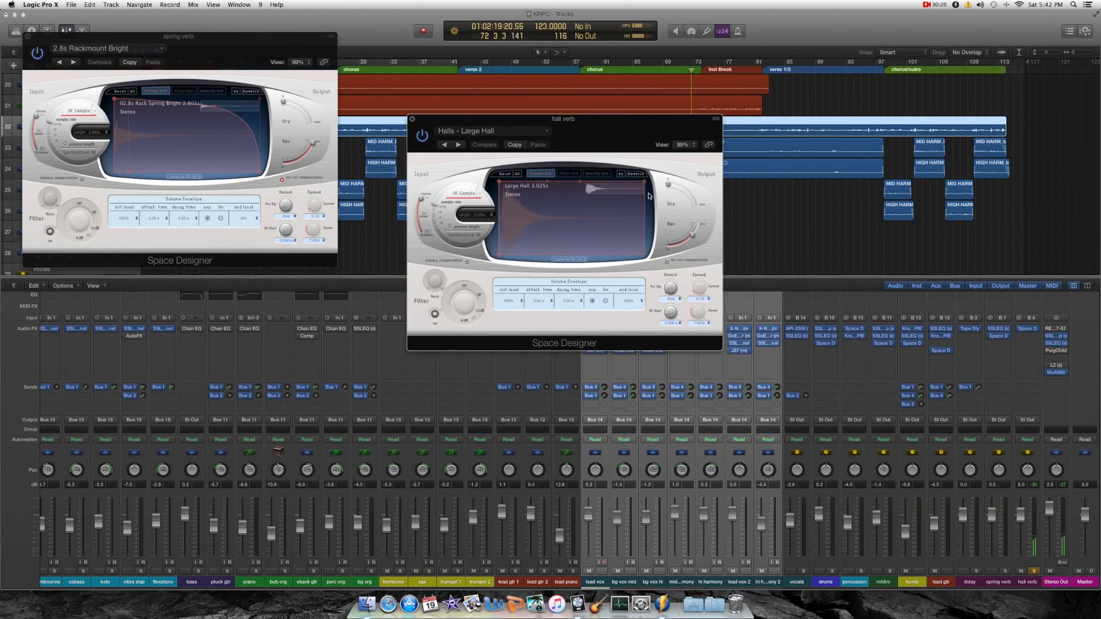
# - Show the hall reverb's EQ, compare the reverb with the EQ on and off, and raise the hall verb fader to 6.0 dB
pyautogui.click(621, 176)
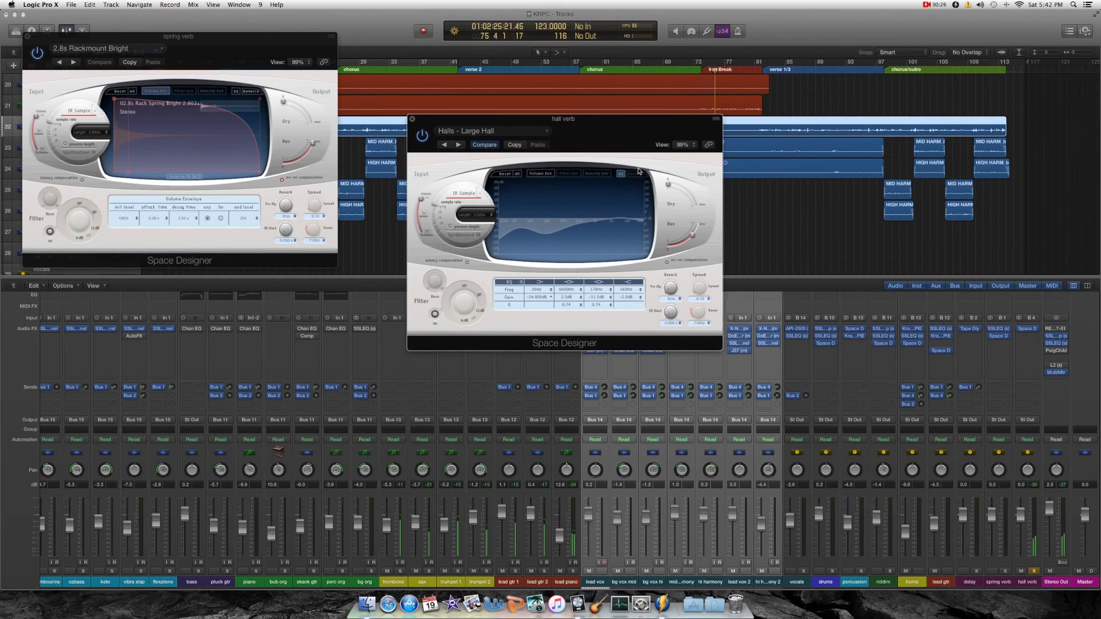
pyautogui.click(518, 282)
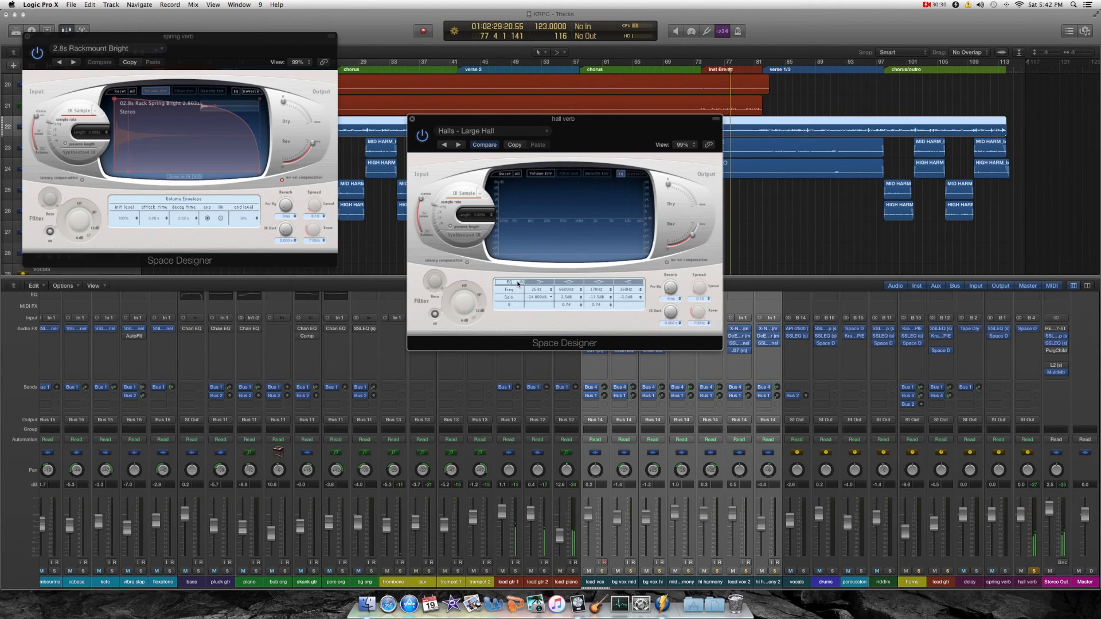
pyautogui.click(518, 282)
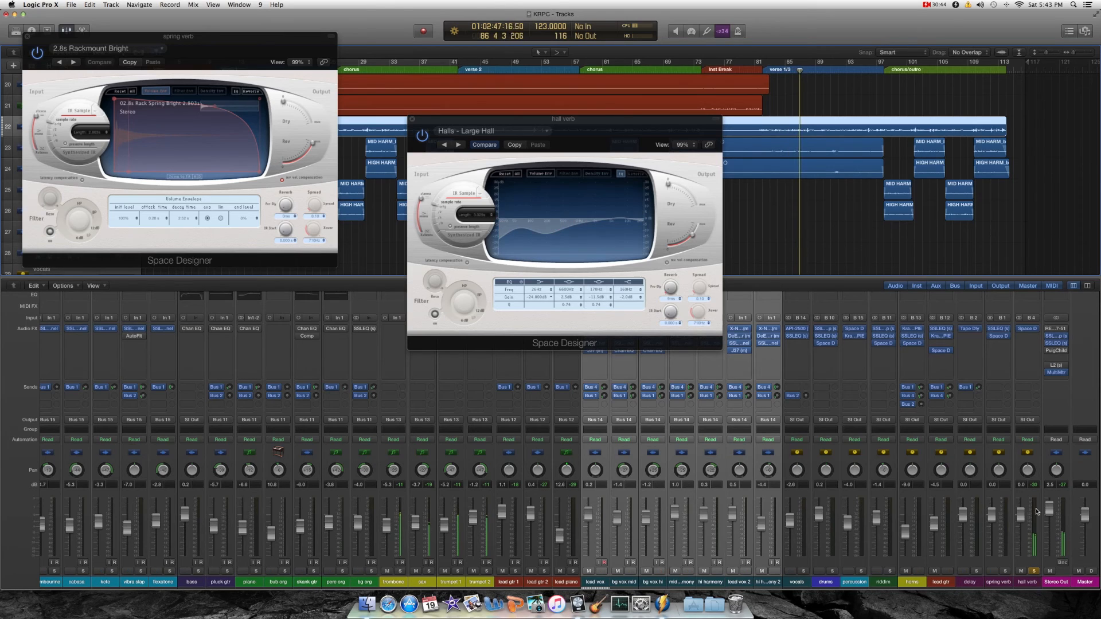
pyautogui.moveTo(1025, 519); pyautogui.dragTo(1025, 506)
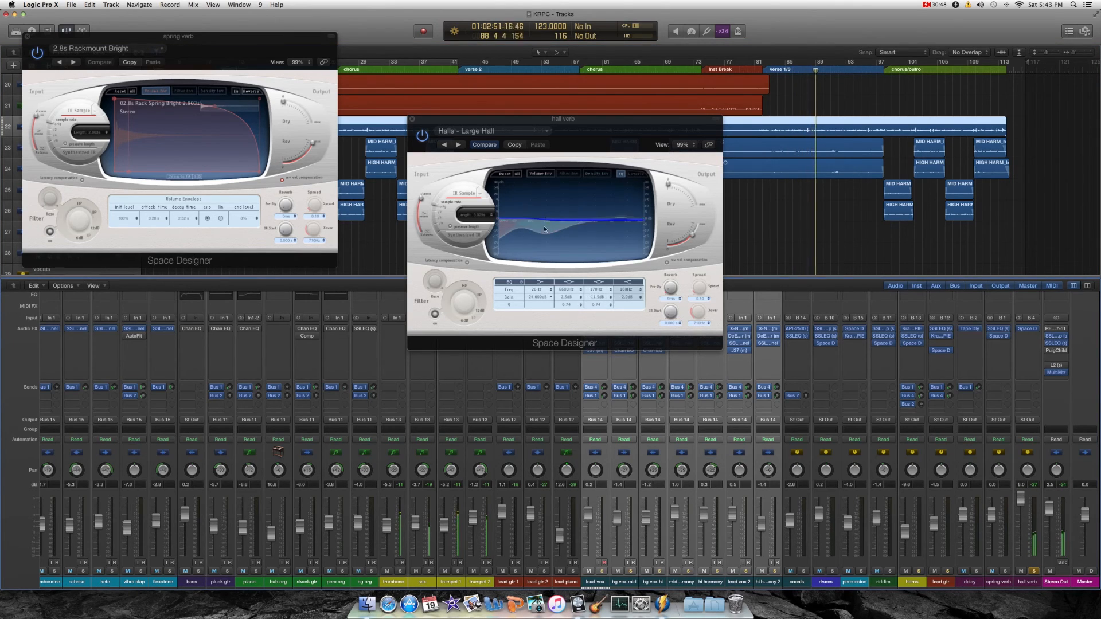
pyautogui.click(520, 282)
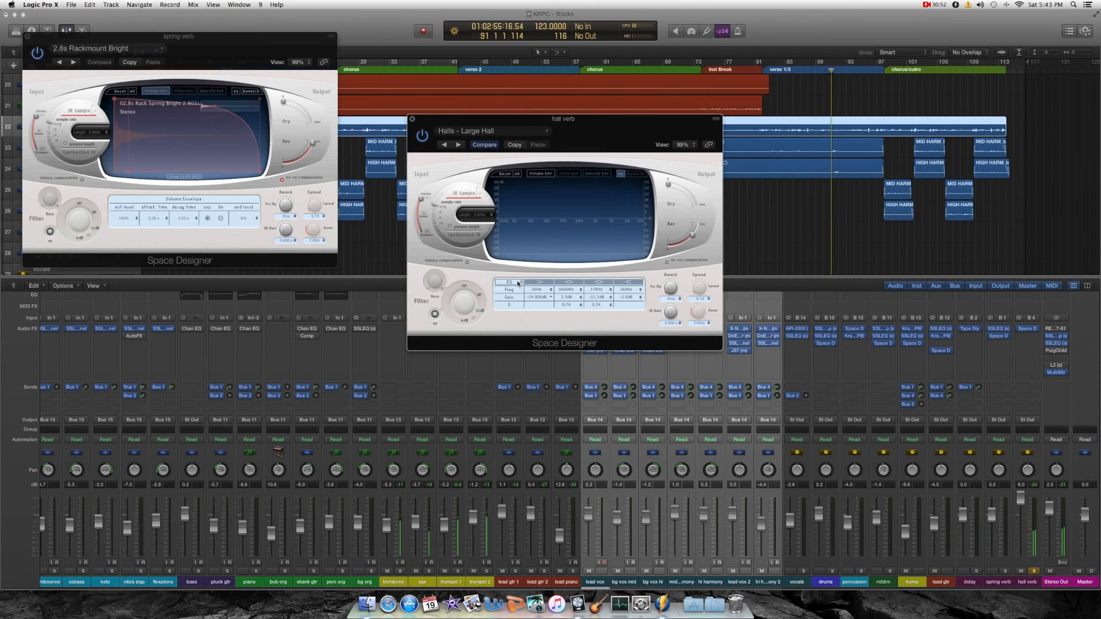
# - Audition the soloed vocals with the hall reverb's EQ enabled, replaying from bar 90, and unsolo the hall verb channel
pyautogui.click(774, 572)
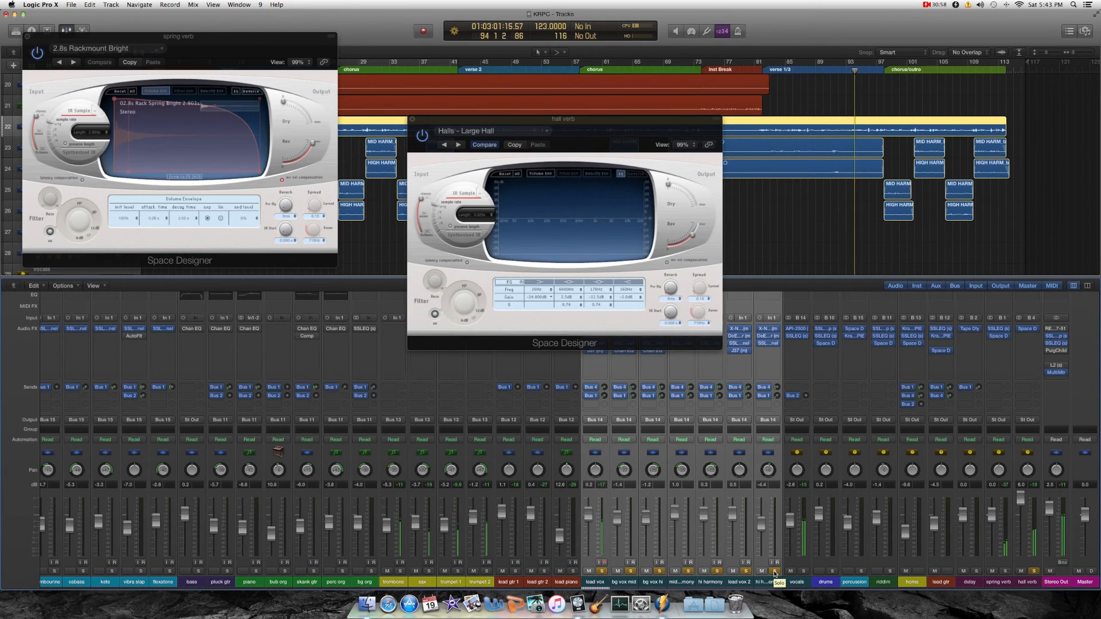
pyautogui.click(511, 282)
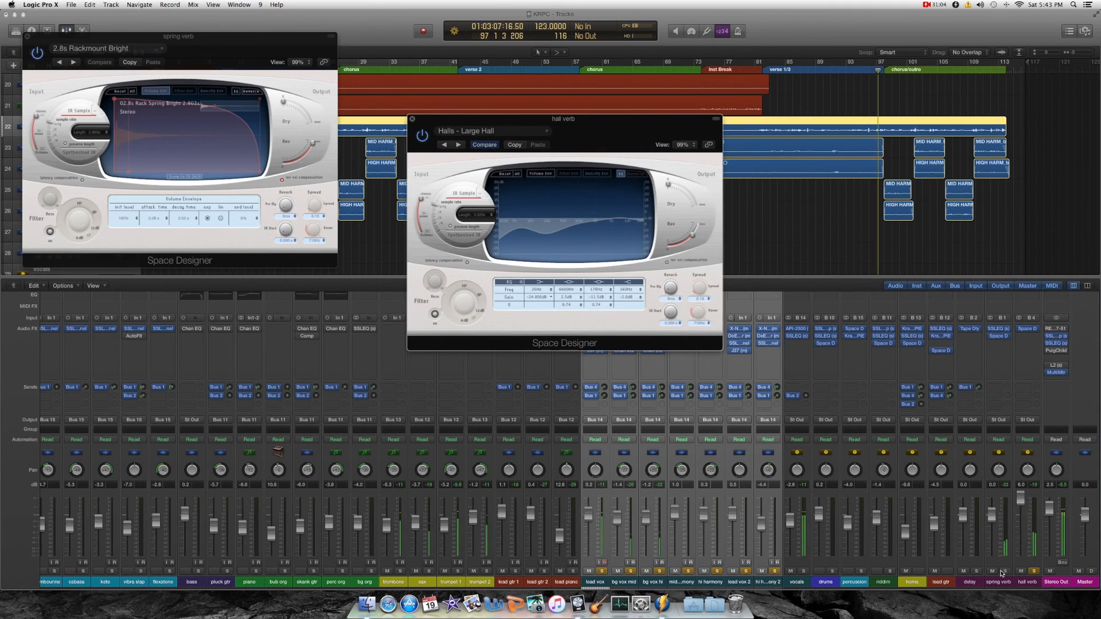
pyautogui.click(824, 77)
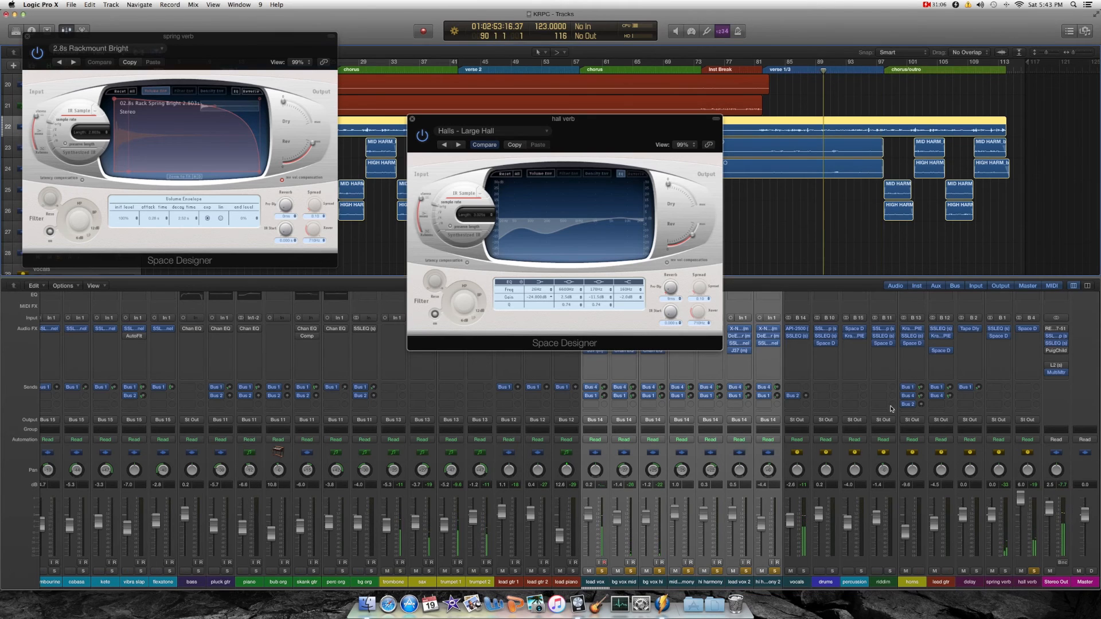
pyautogui.click(1005, 572)
pyautogui.press('space')
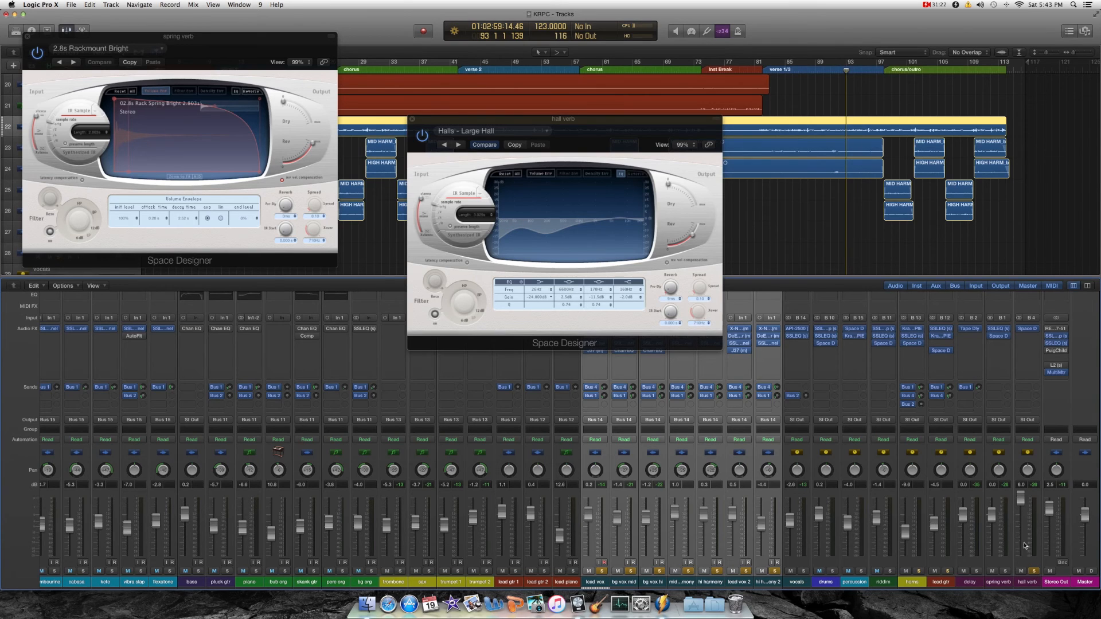
pyautogui.click(1033, 571)
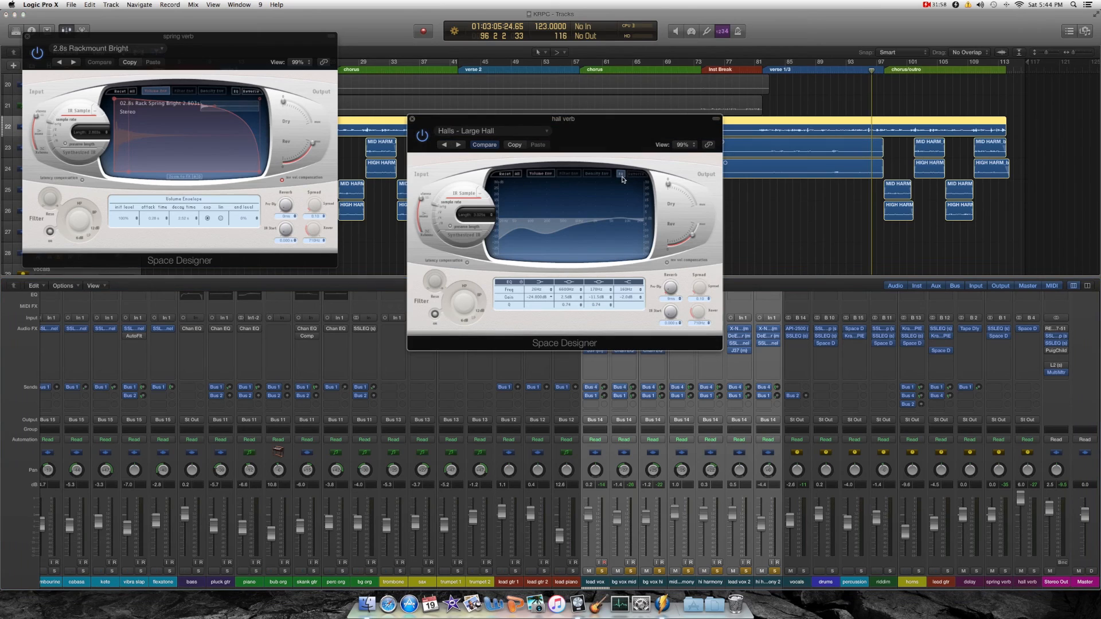
# - Close the hall verb's Space Designer, reset its fader to 0 dB, and play the soloed vocals in the verse 1/3 section
pyautogui.click(411, 118)
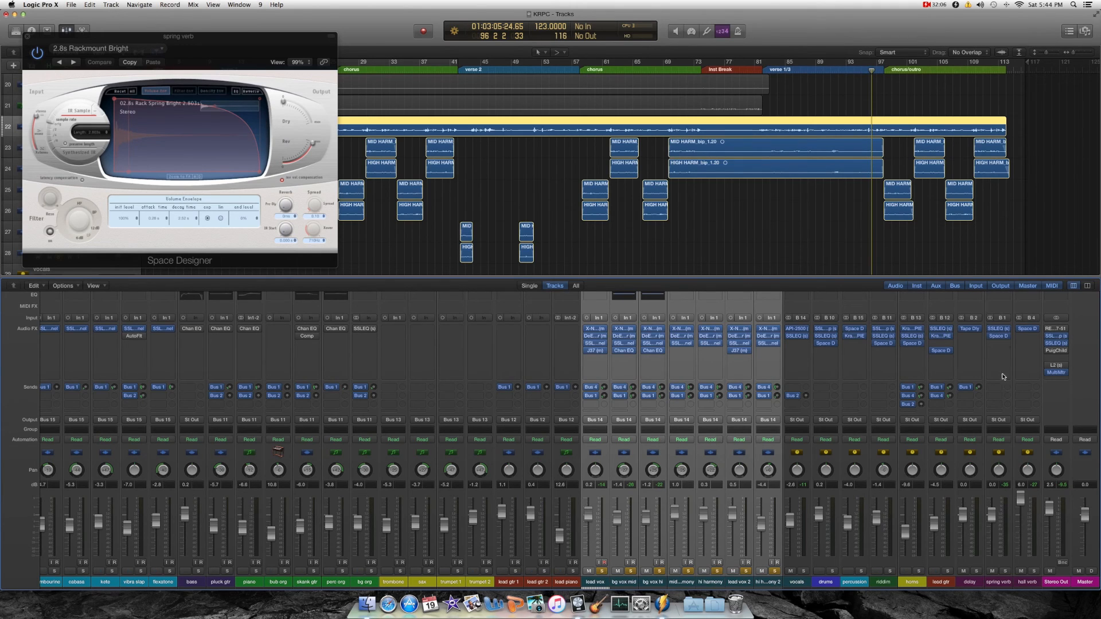
pyautogui.keyDown('alt'); pyautogui.click(1021, 499); pyautogui.keyUp('alt')
pyautogui.click(784, 69)
pyautogui.press('space')
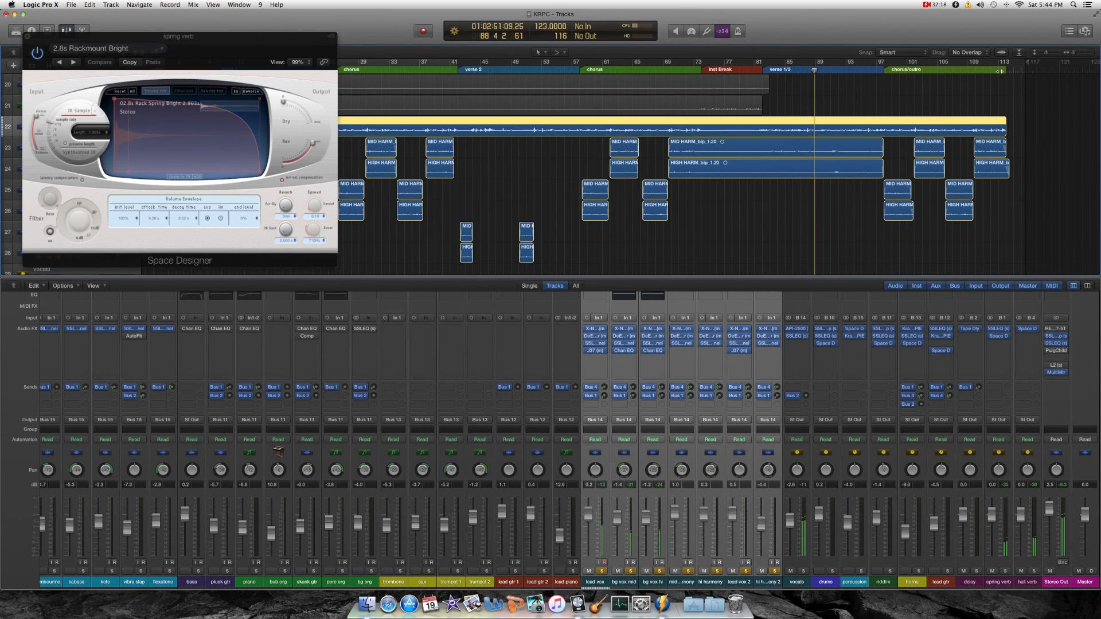
pyautogui.click(806, 71)
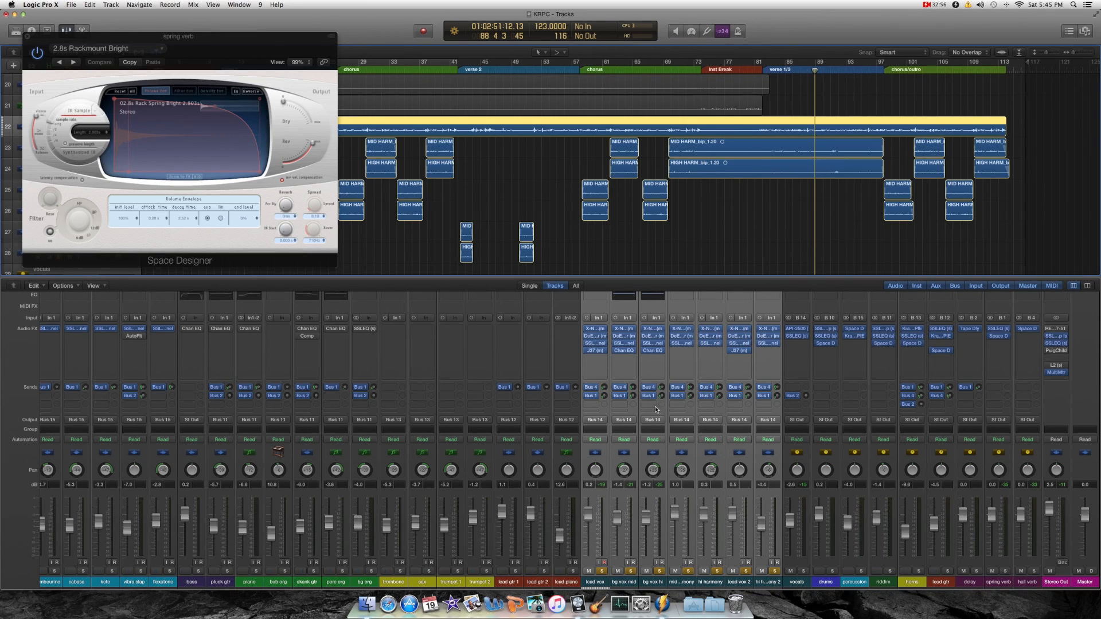
# - Unsolo the vocal channels, close the spring verb's Space Designer, and play the full mix from the chorus before the inst break
pyautogui.click(602, 572)
pyautogui.click(27, 37)
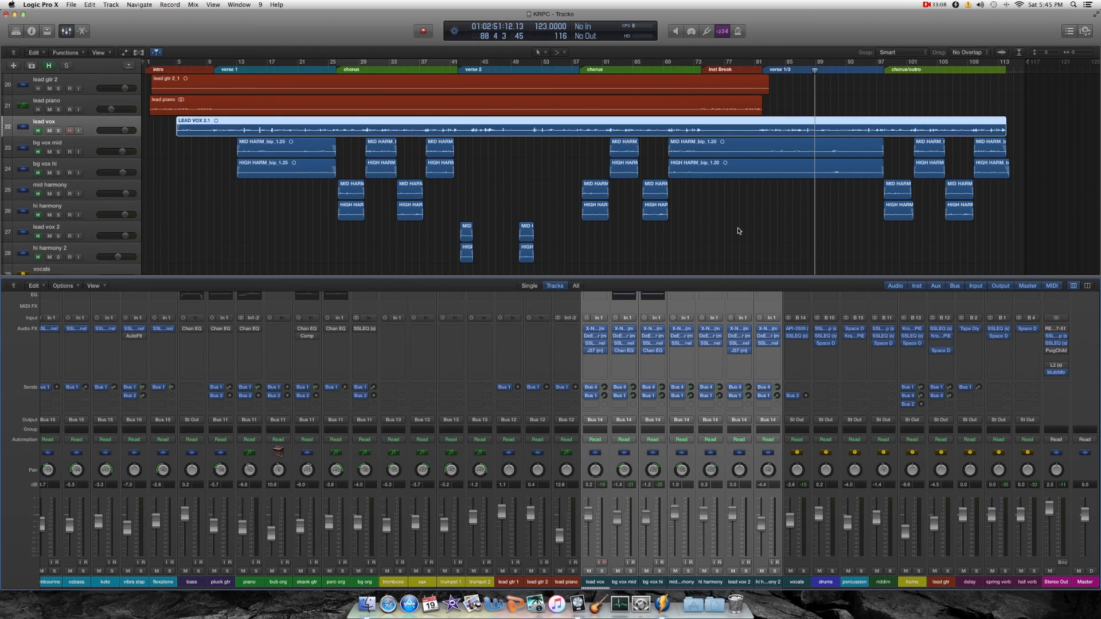
pyautogui.click(658, 72)
pyautogui.press('space')
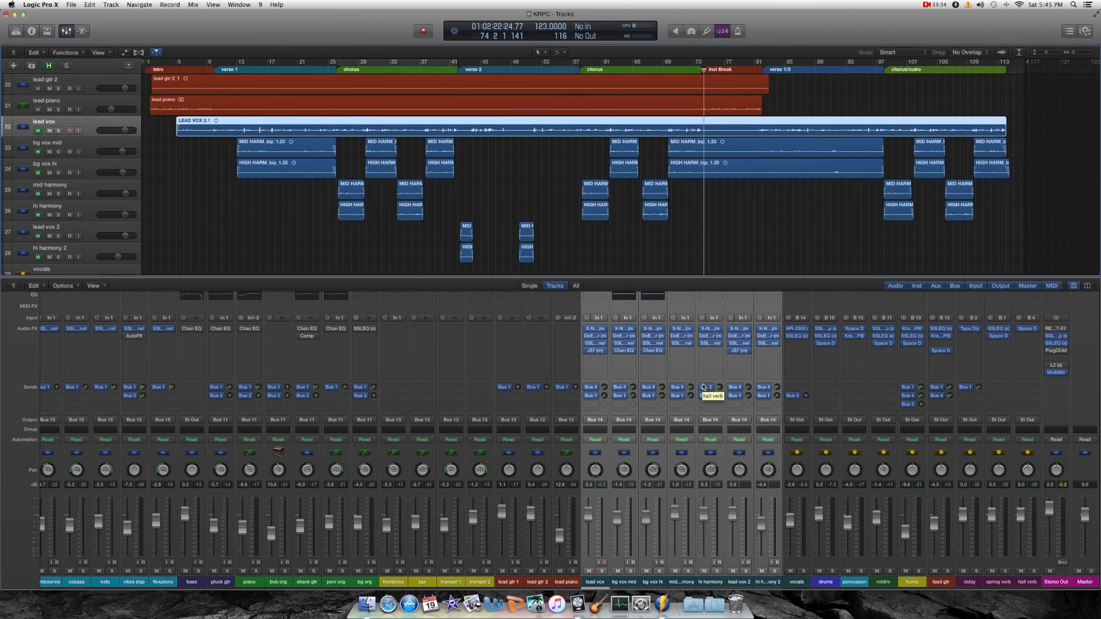
pyautogui.press('Return')
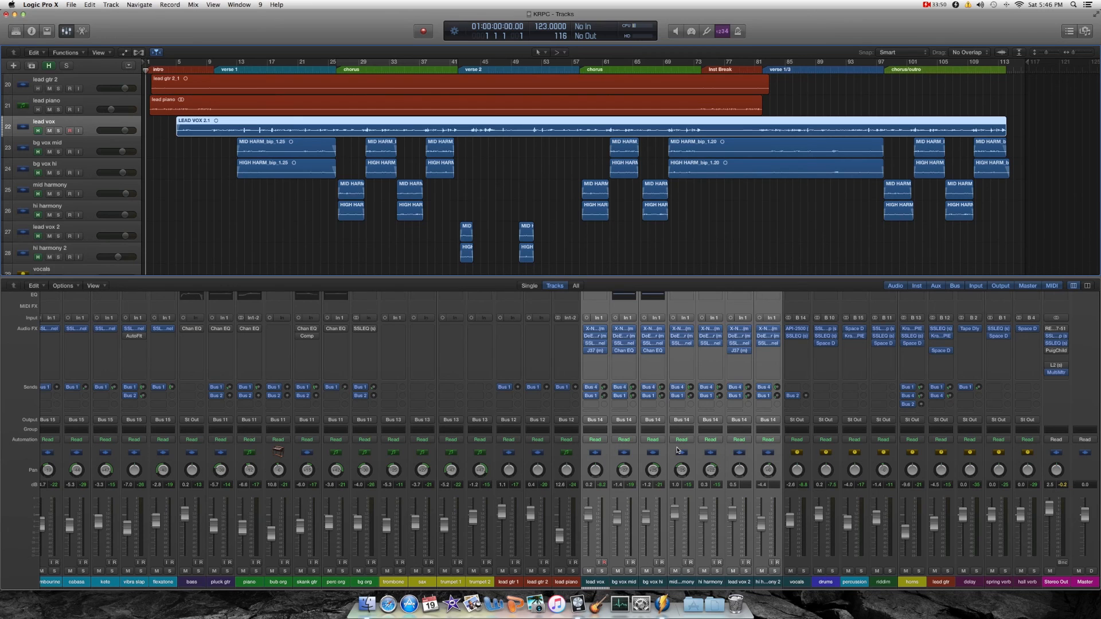
# - Examine the EQs, insert plug-ins and bus sends across the mixer channels from the drums through to the reverb returns
pyautogui.hscroll(-2, 671, 450)
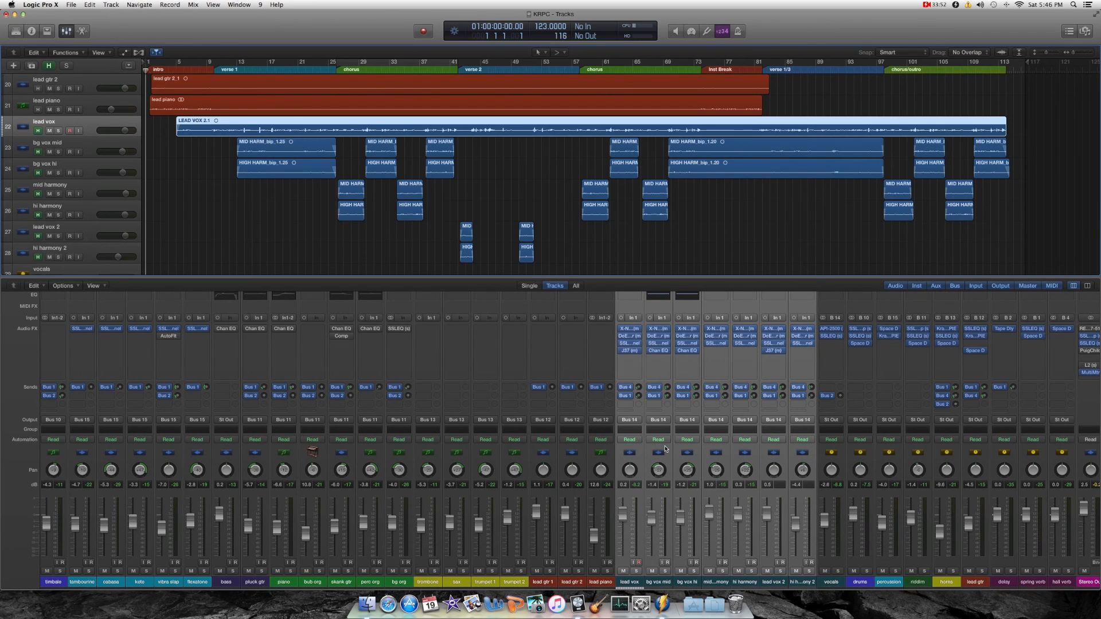
pyautogui.hscroll(-2, 665, 449)
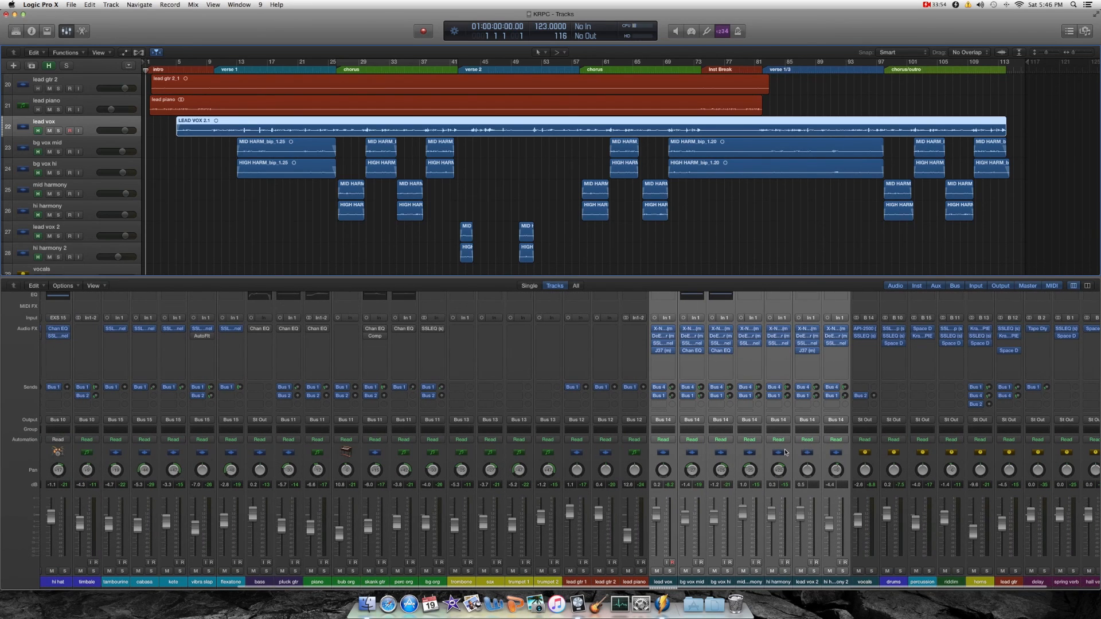
pyautogui.hscroll(-10, 428, 370)
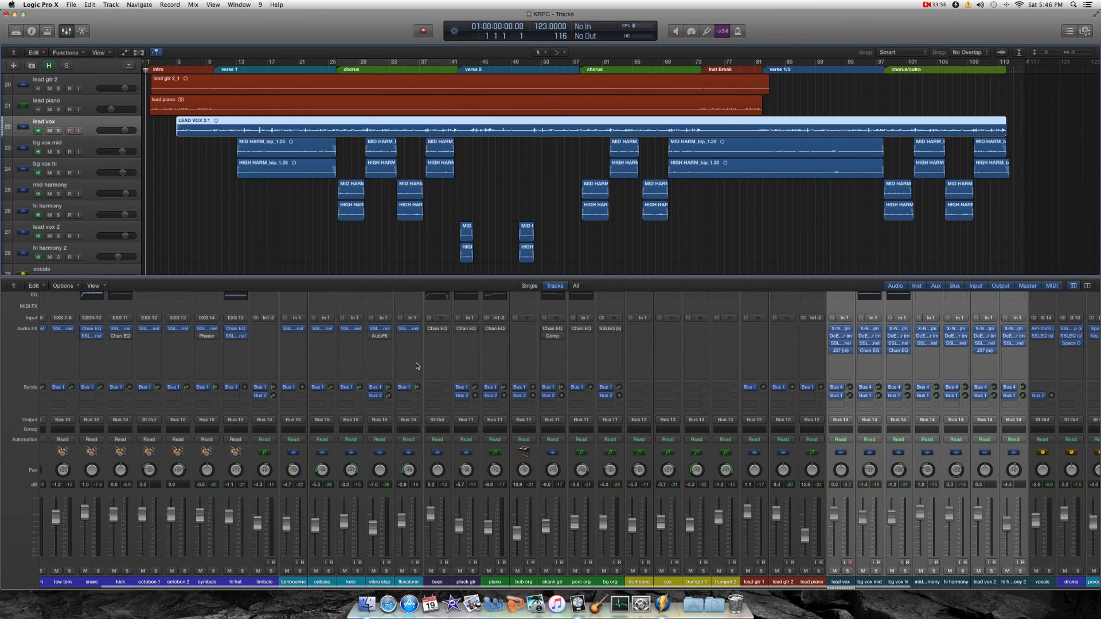
pyautogui.hscroll(1, 422, 365)
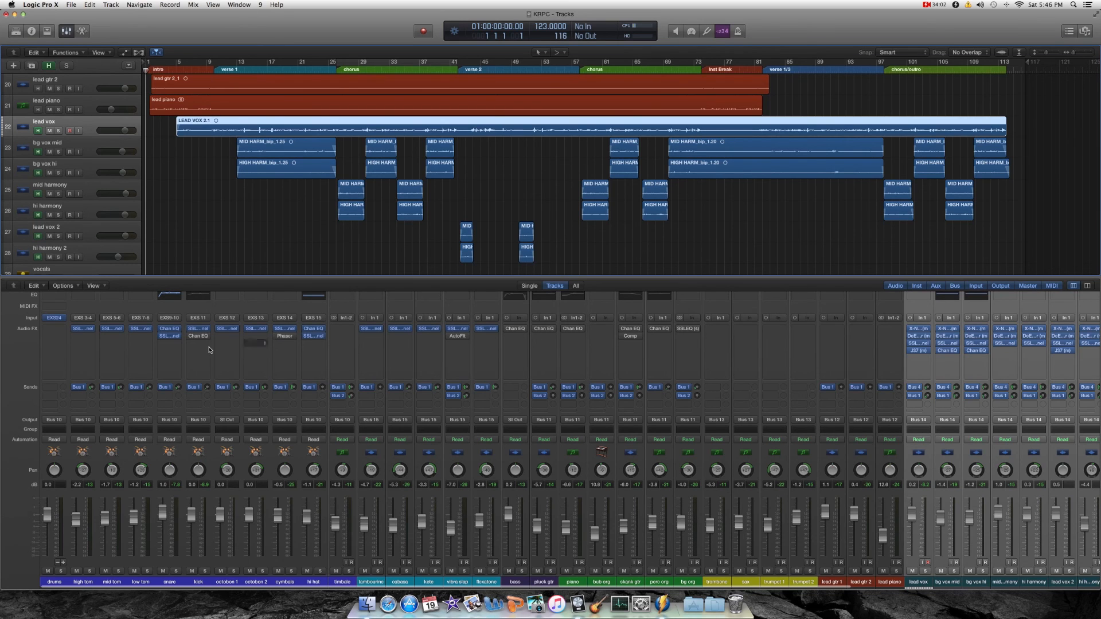
pyautogui.scroll(1, 725, 408)
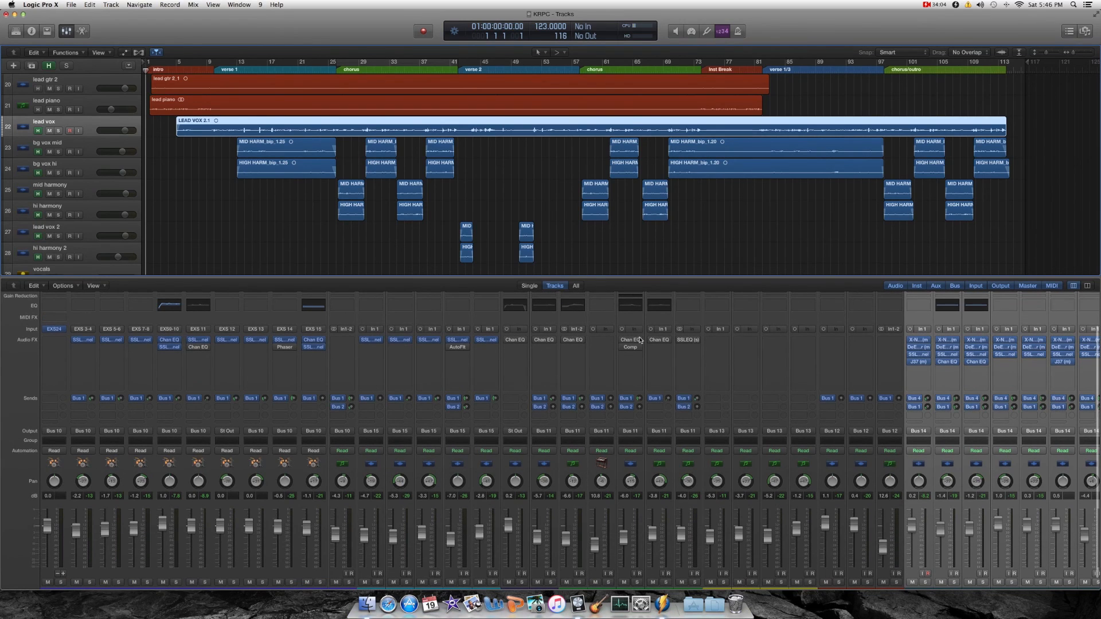
pyautogui.hscroll(1, 855, 388)
pyautogui.hscroll(5, 855, 387)
pyautogui.hscroll(-5, 830, 392)
pyautogui.scroll(-1, 683, 398)
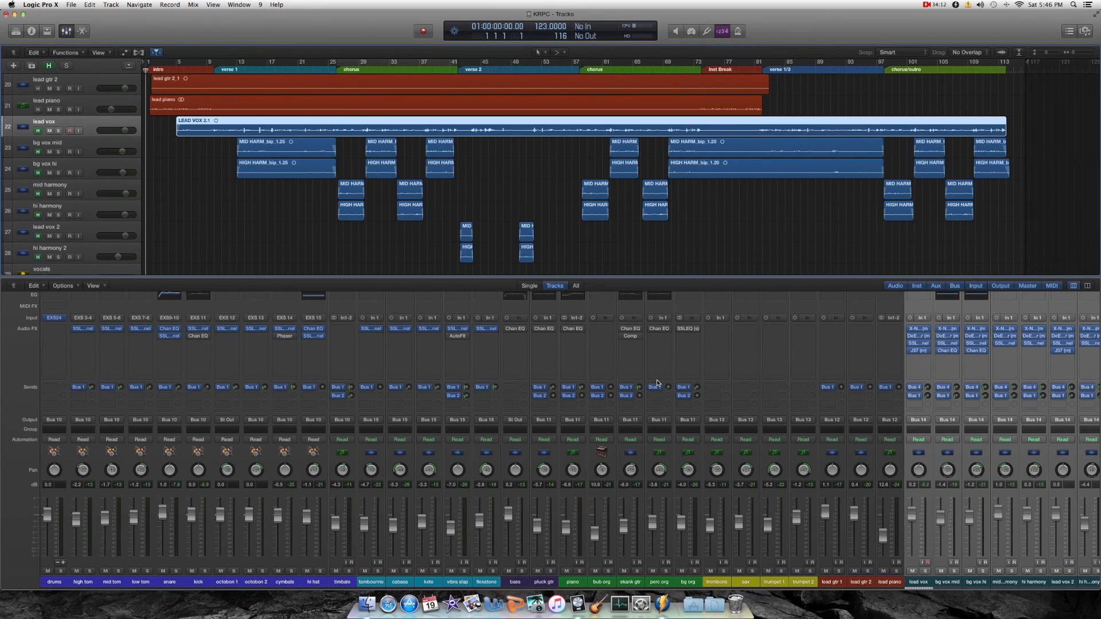
pyautogui.scroll(1, 676, 367)
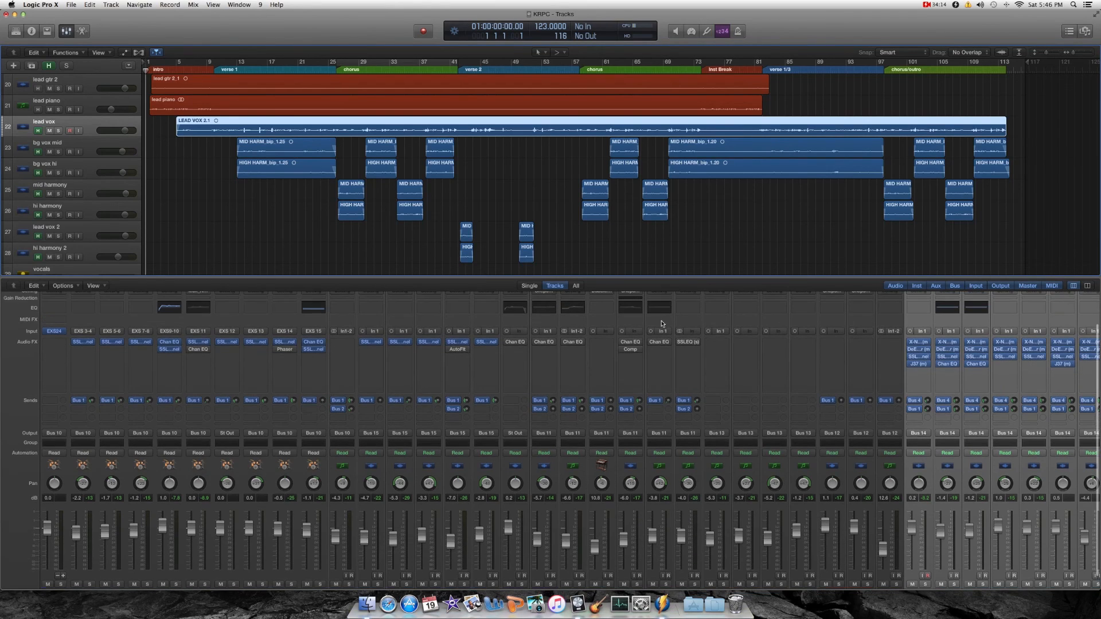
pyautogui.scroll(-1, 576, 384)
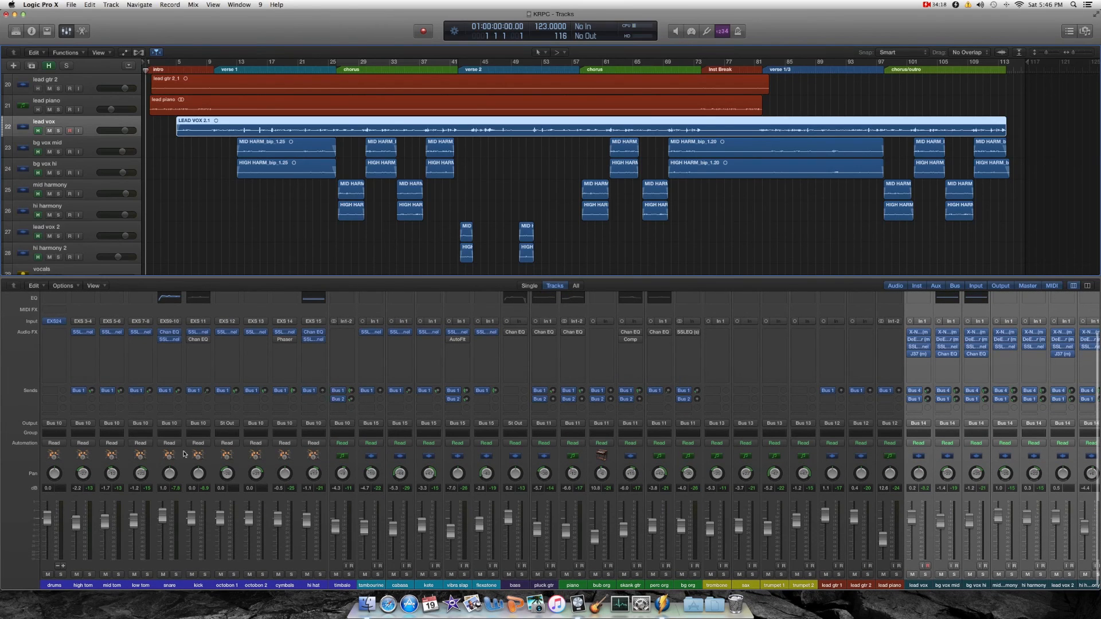
pyautogui.scroll(-1, 261, 375)
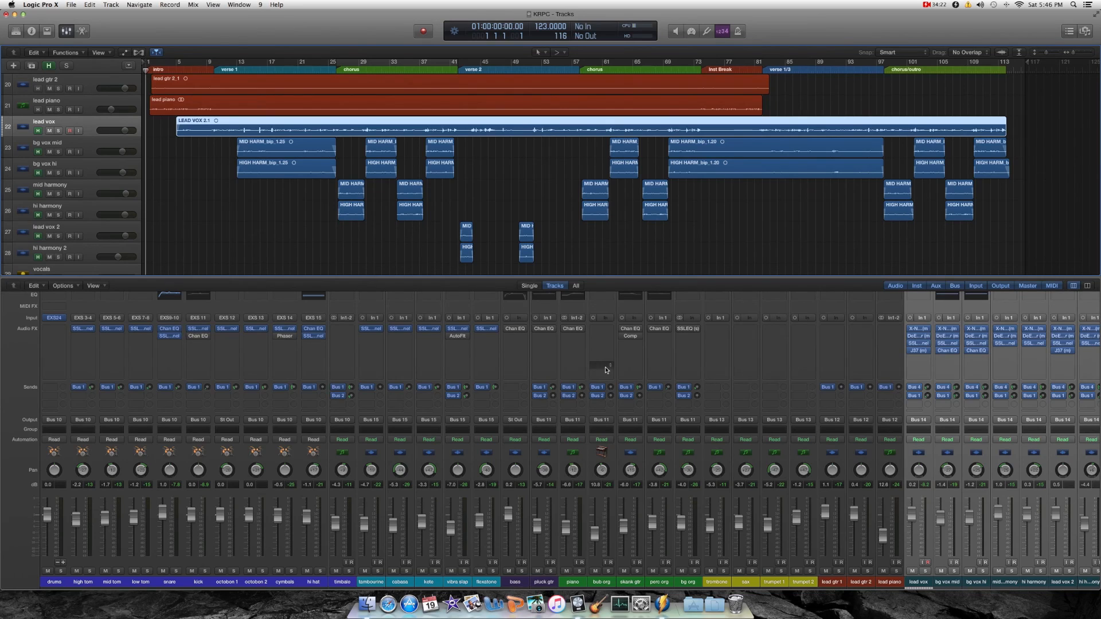
pyautogui.scroll(3, 608, 373)
pyautogui.scroll(-3, 631, 532)
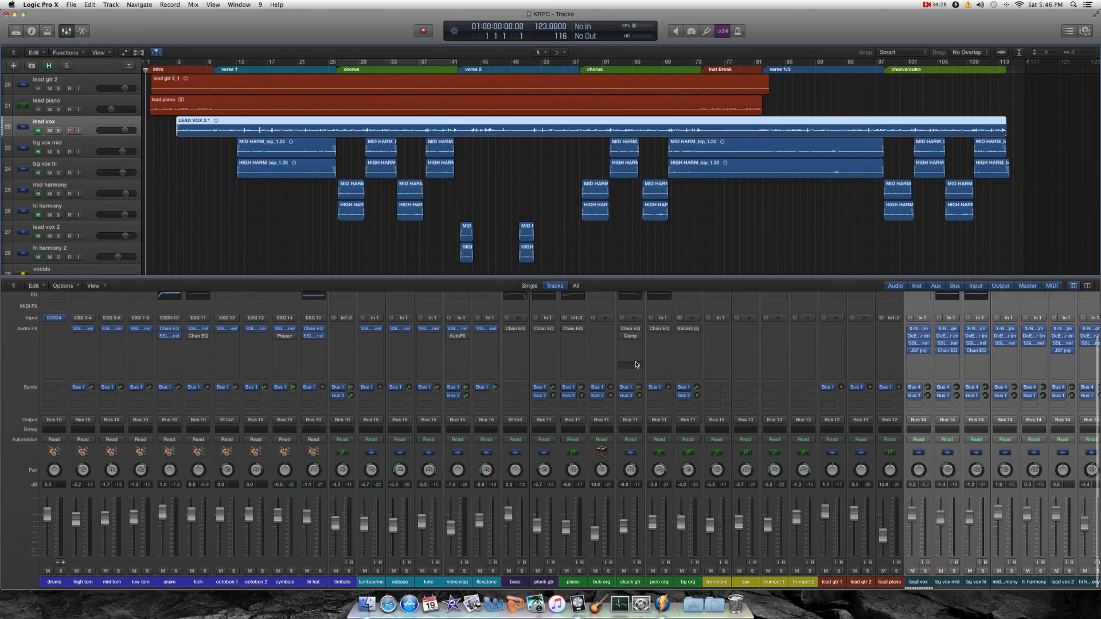
pyautogui.hscroll(2, 635, 366)
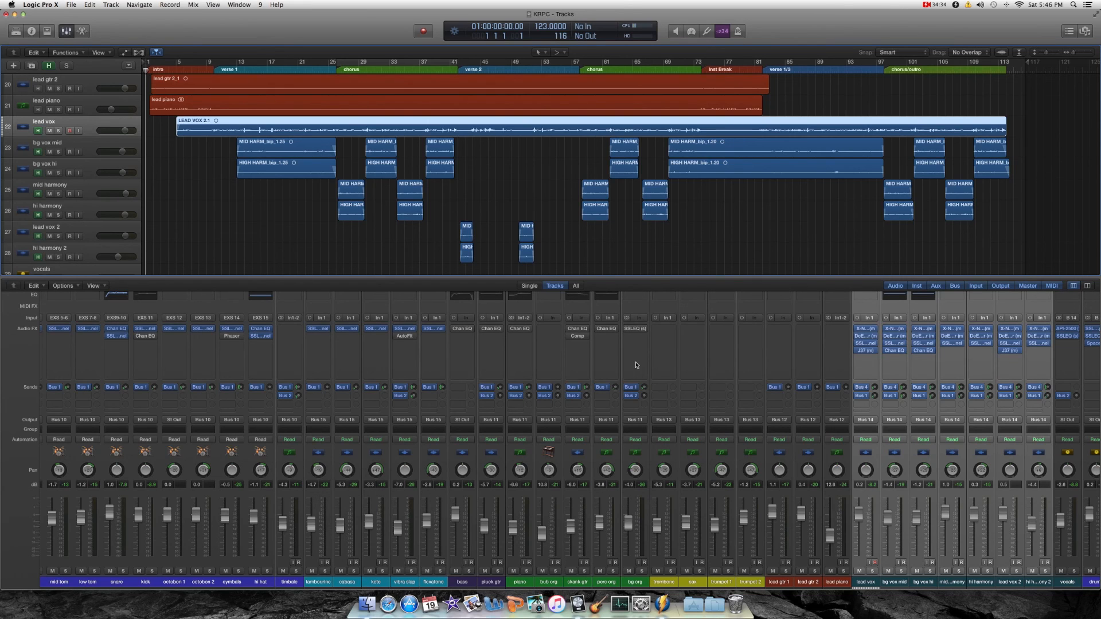
pyautogui.hscroll(3, 648, 399)
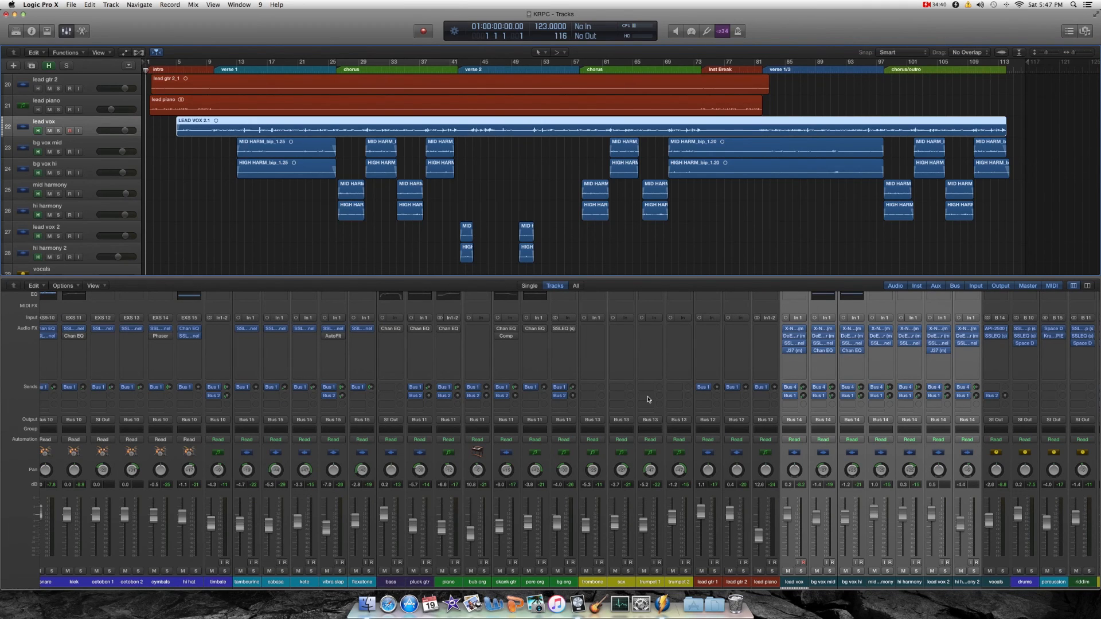
pyautogui.hscroll(4, 649, 399)
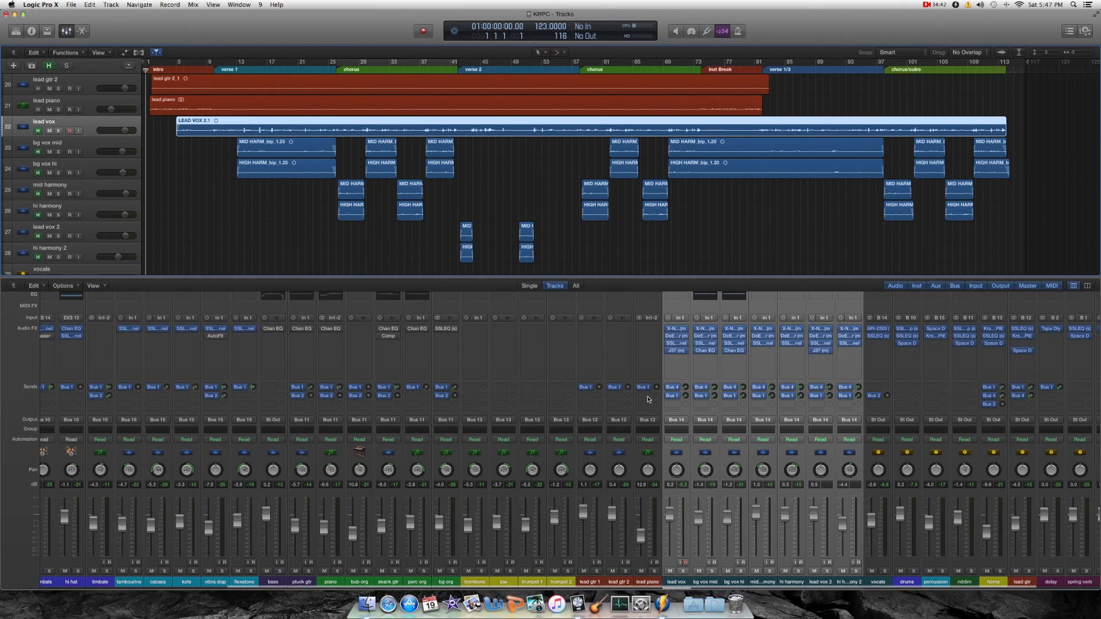
pyautogui.hscroll(3, 648, 398)
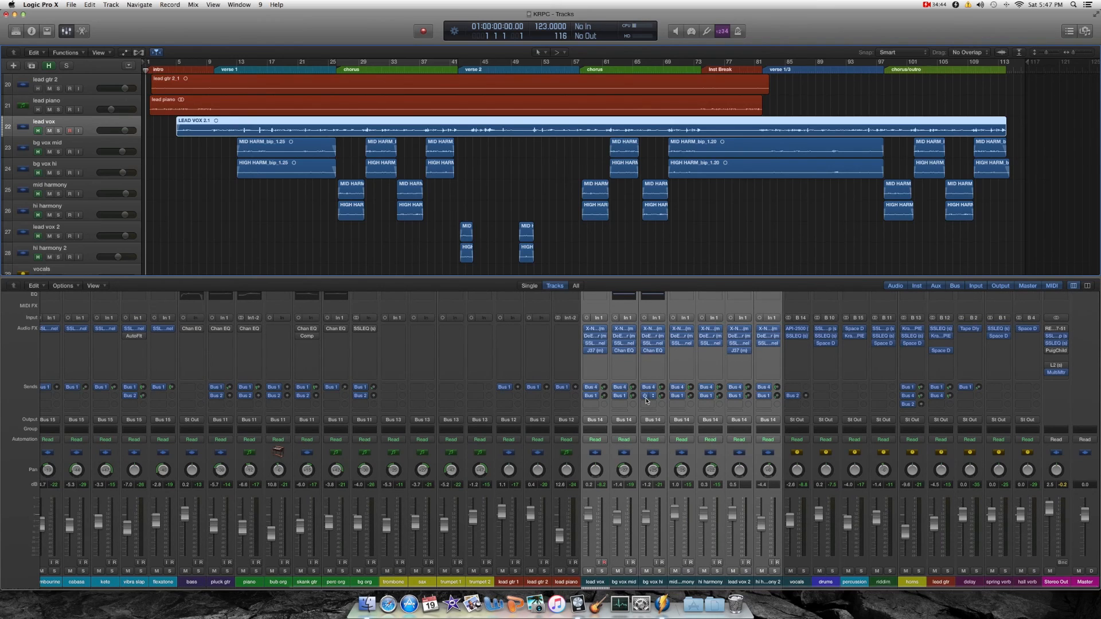